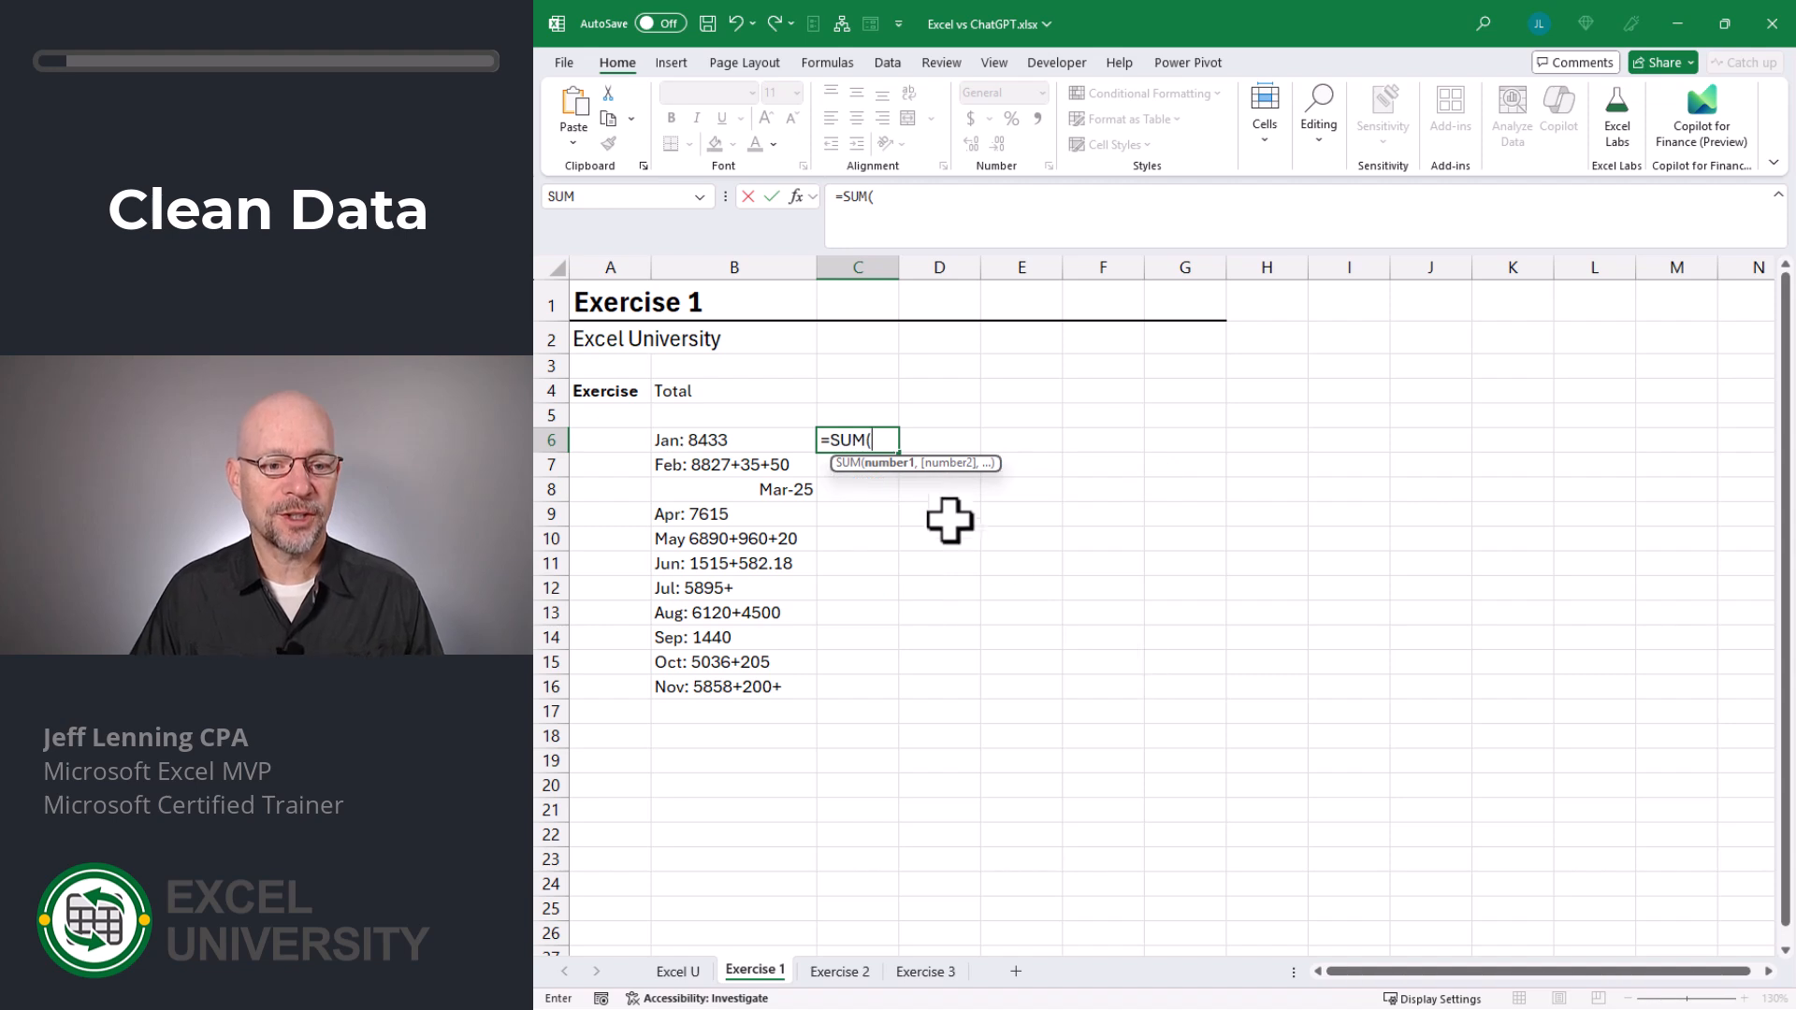
- Try totalling the Total entries with =SUM(B6) in C6 filled down to C17, and clear those formulas
click(744, 442)
text())
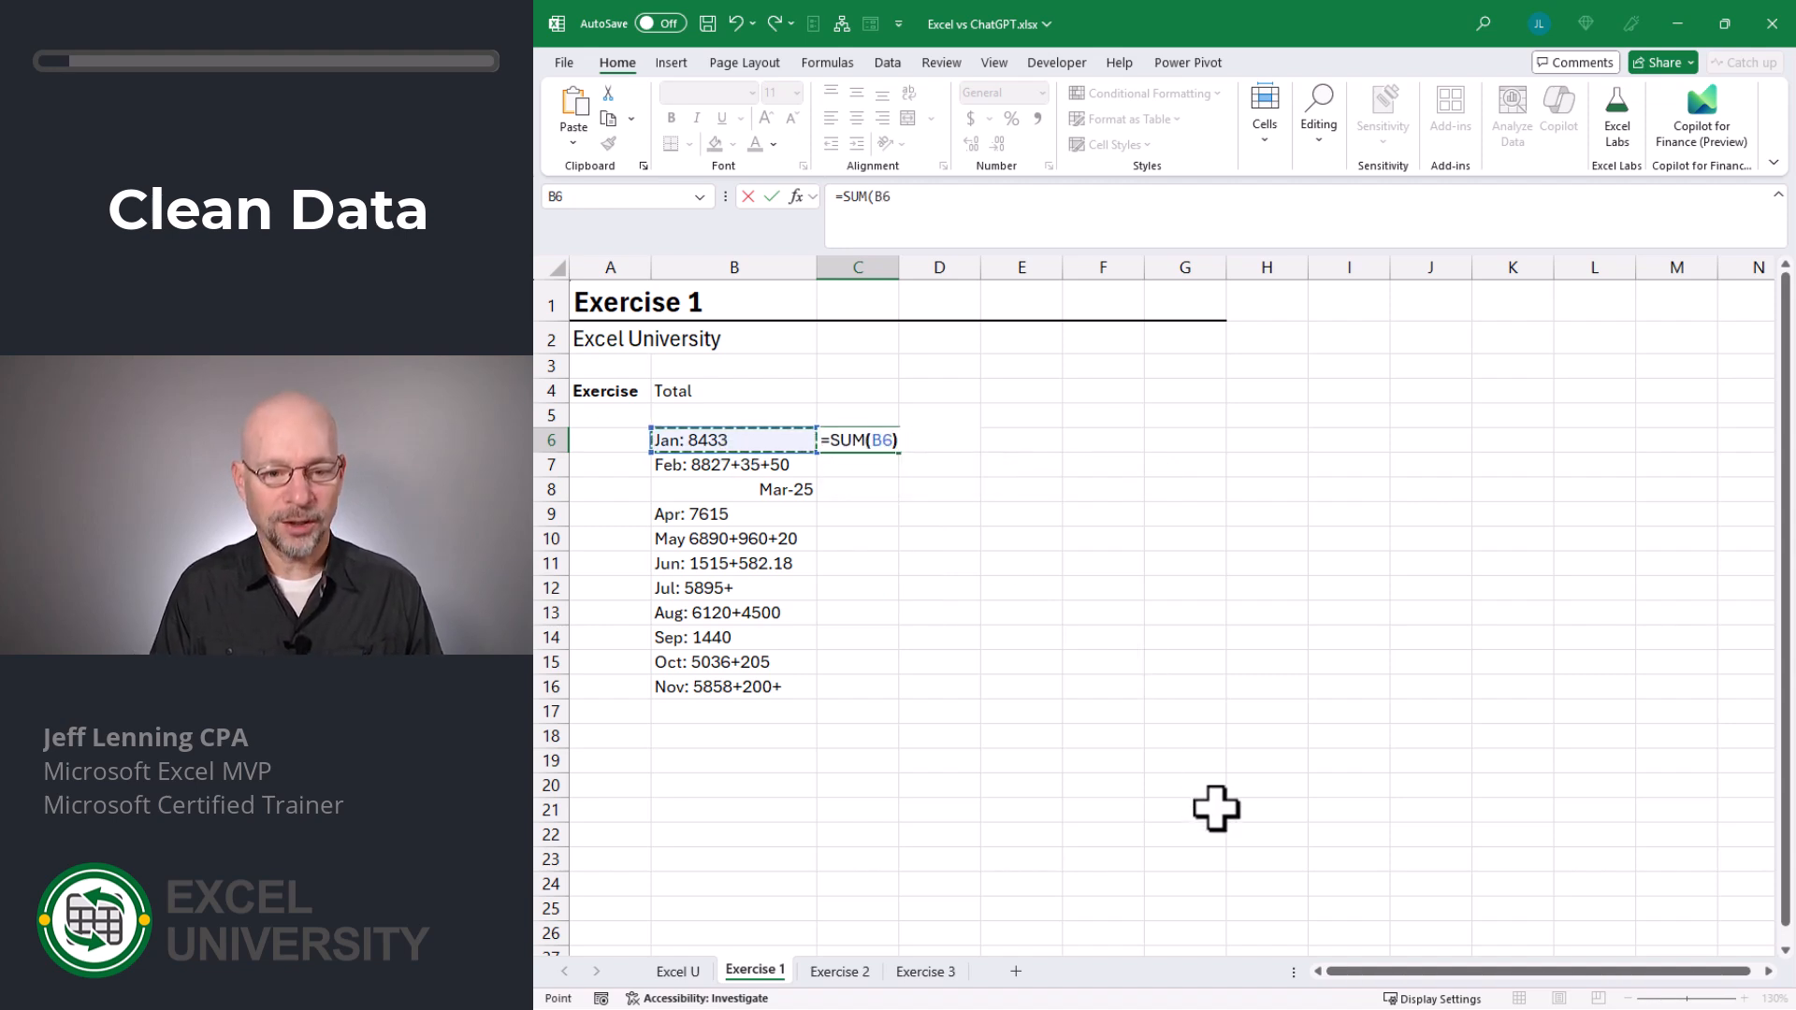
key(Return)
click(877, 442)
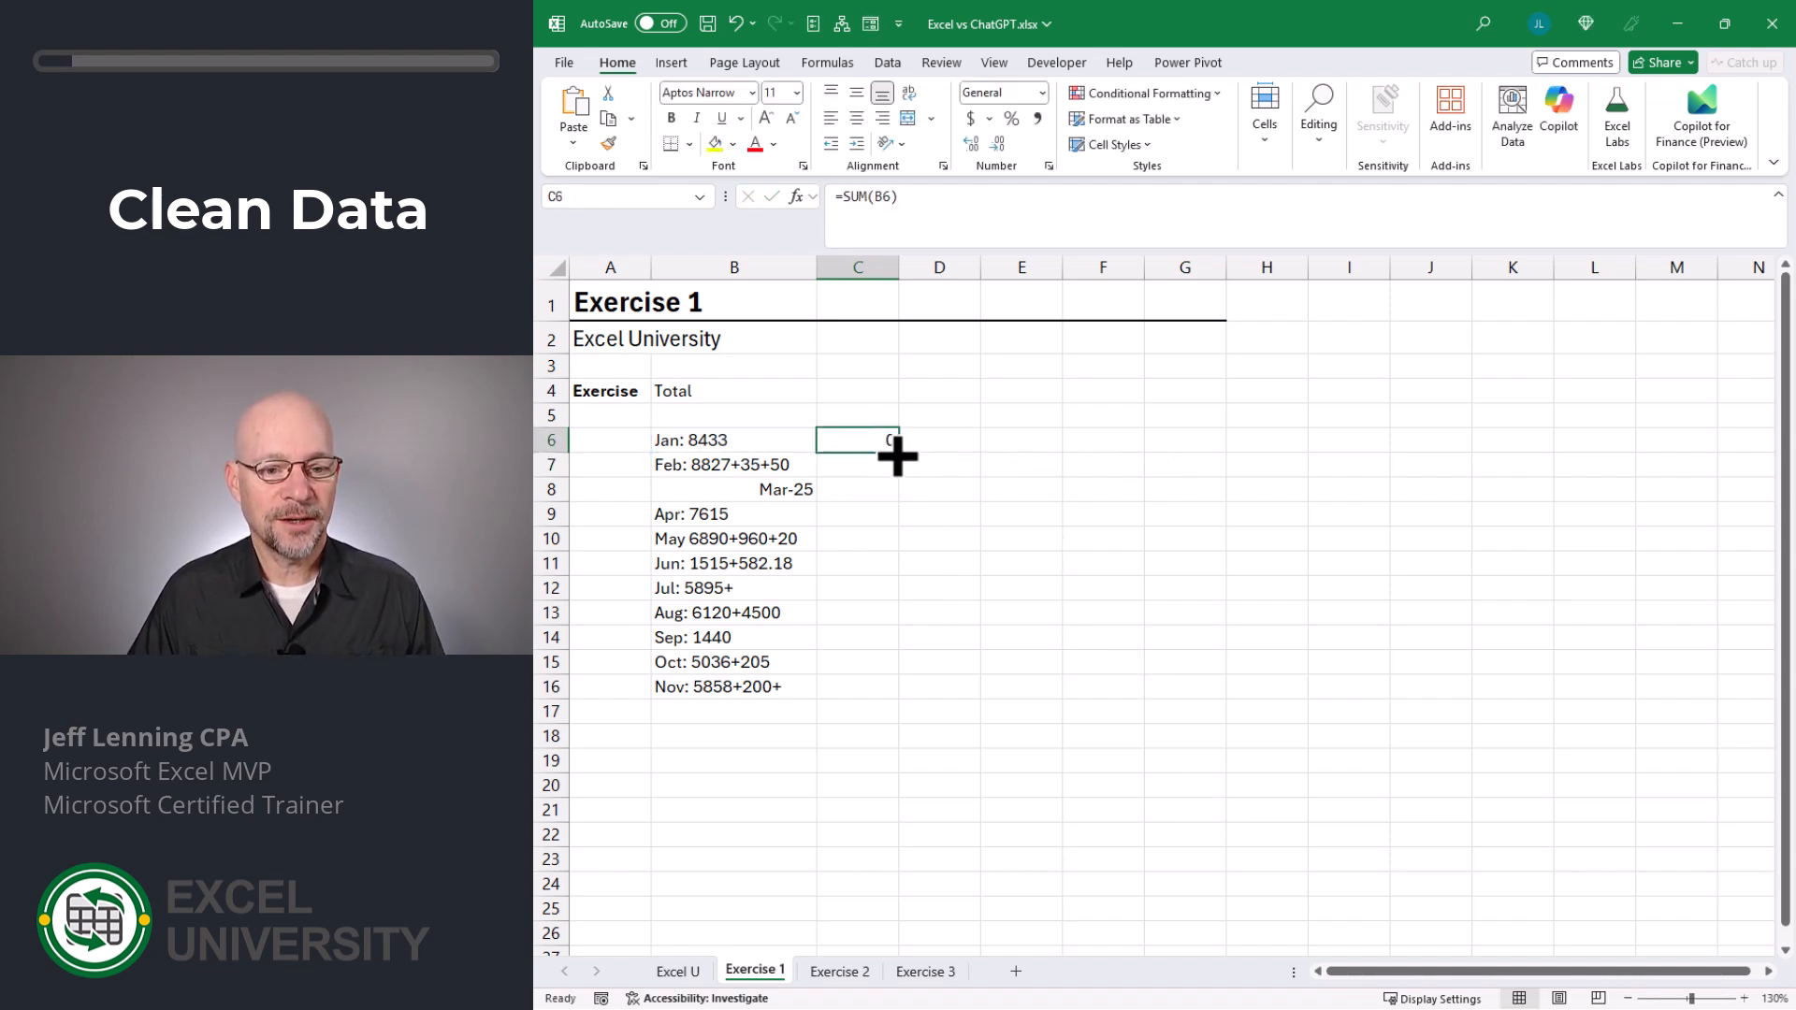
drag(898, 453, 914, 726)
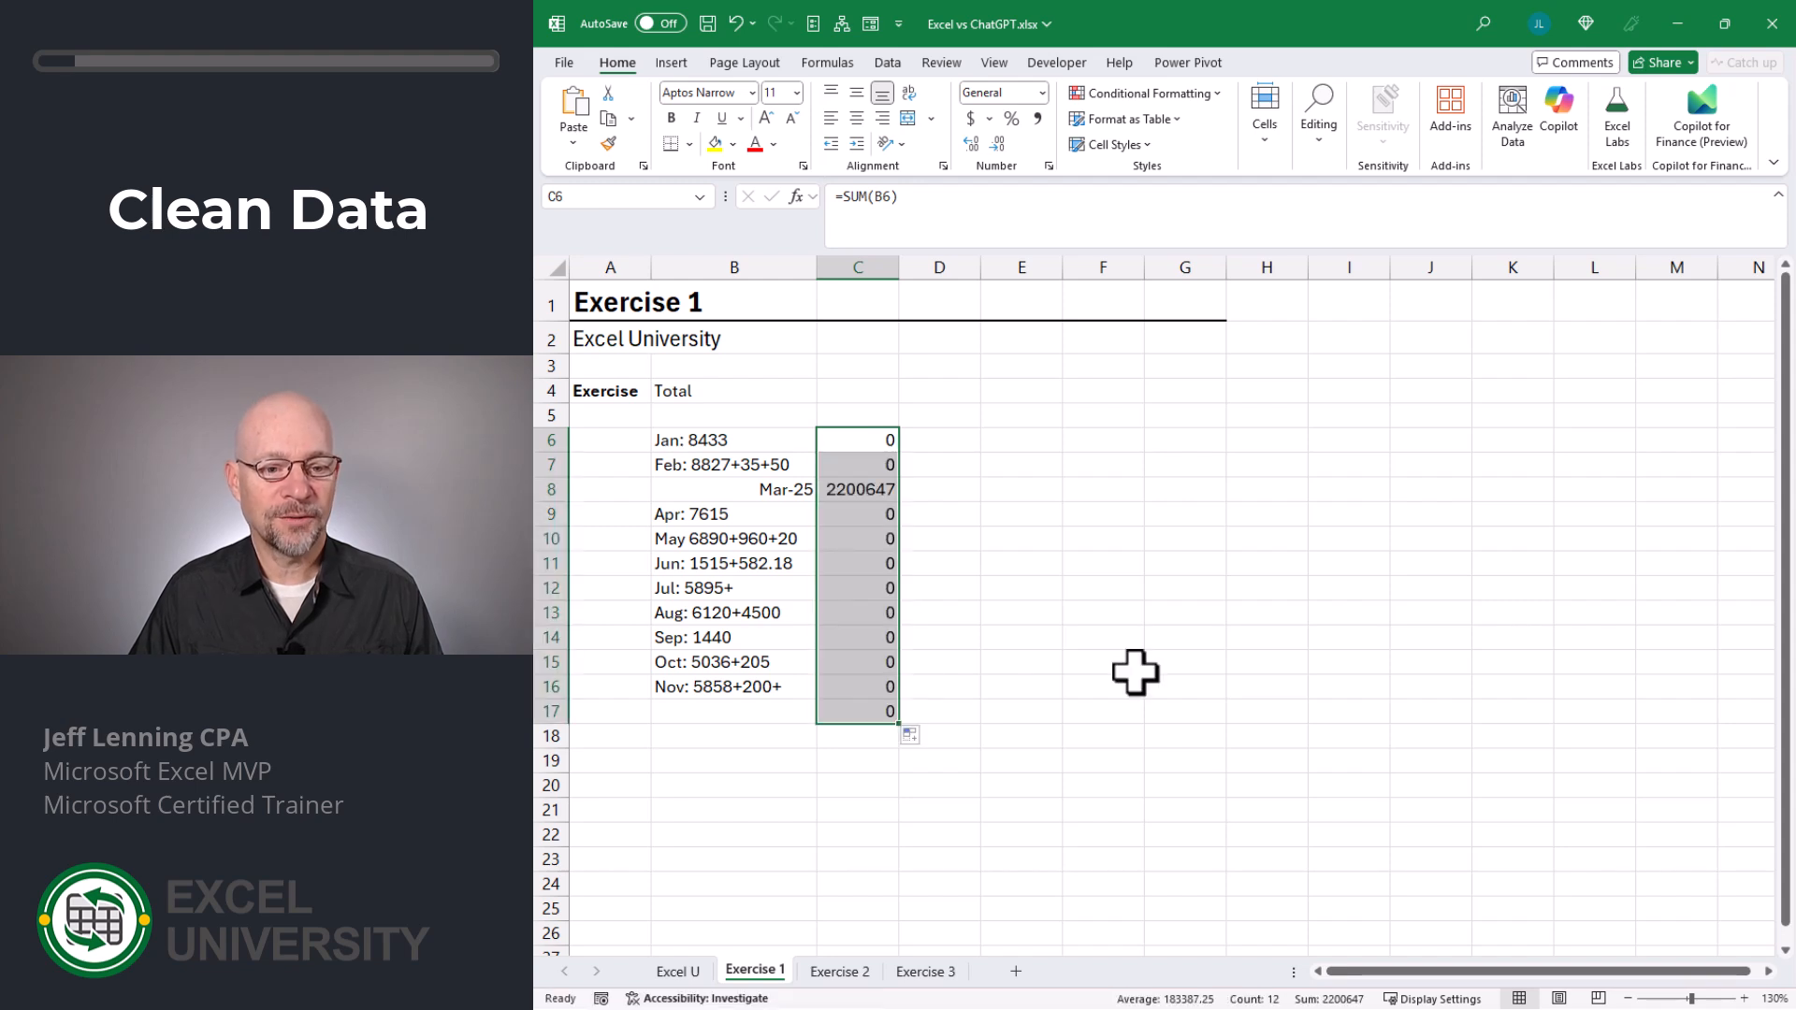
key(Delete)
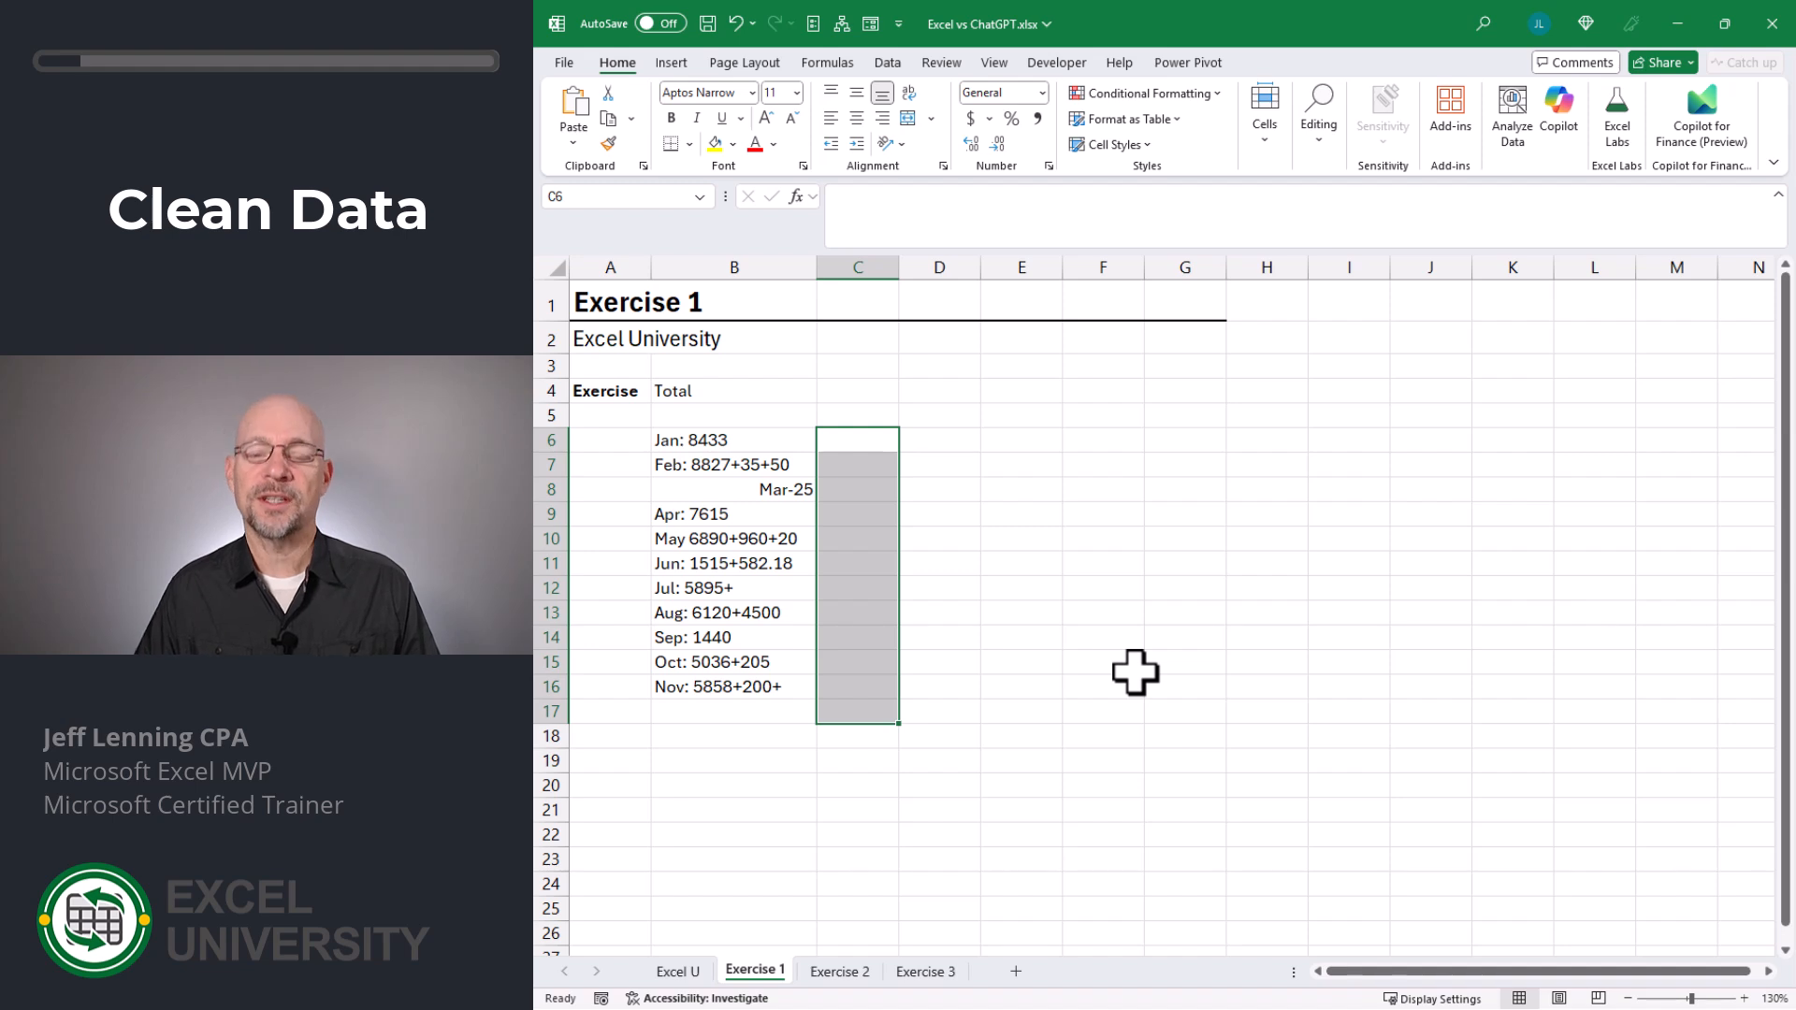
- Split the Total entries in B6:B16 with Text to Columns, using only a colon as the delimiter
click(766, 439)
key(ctrl+shift+Down)
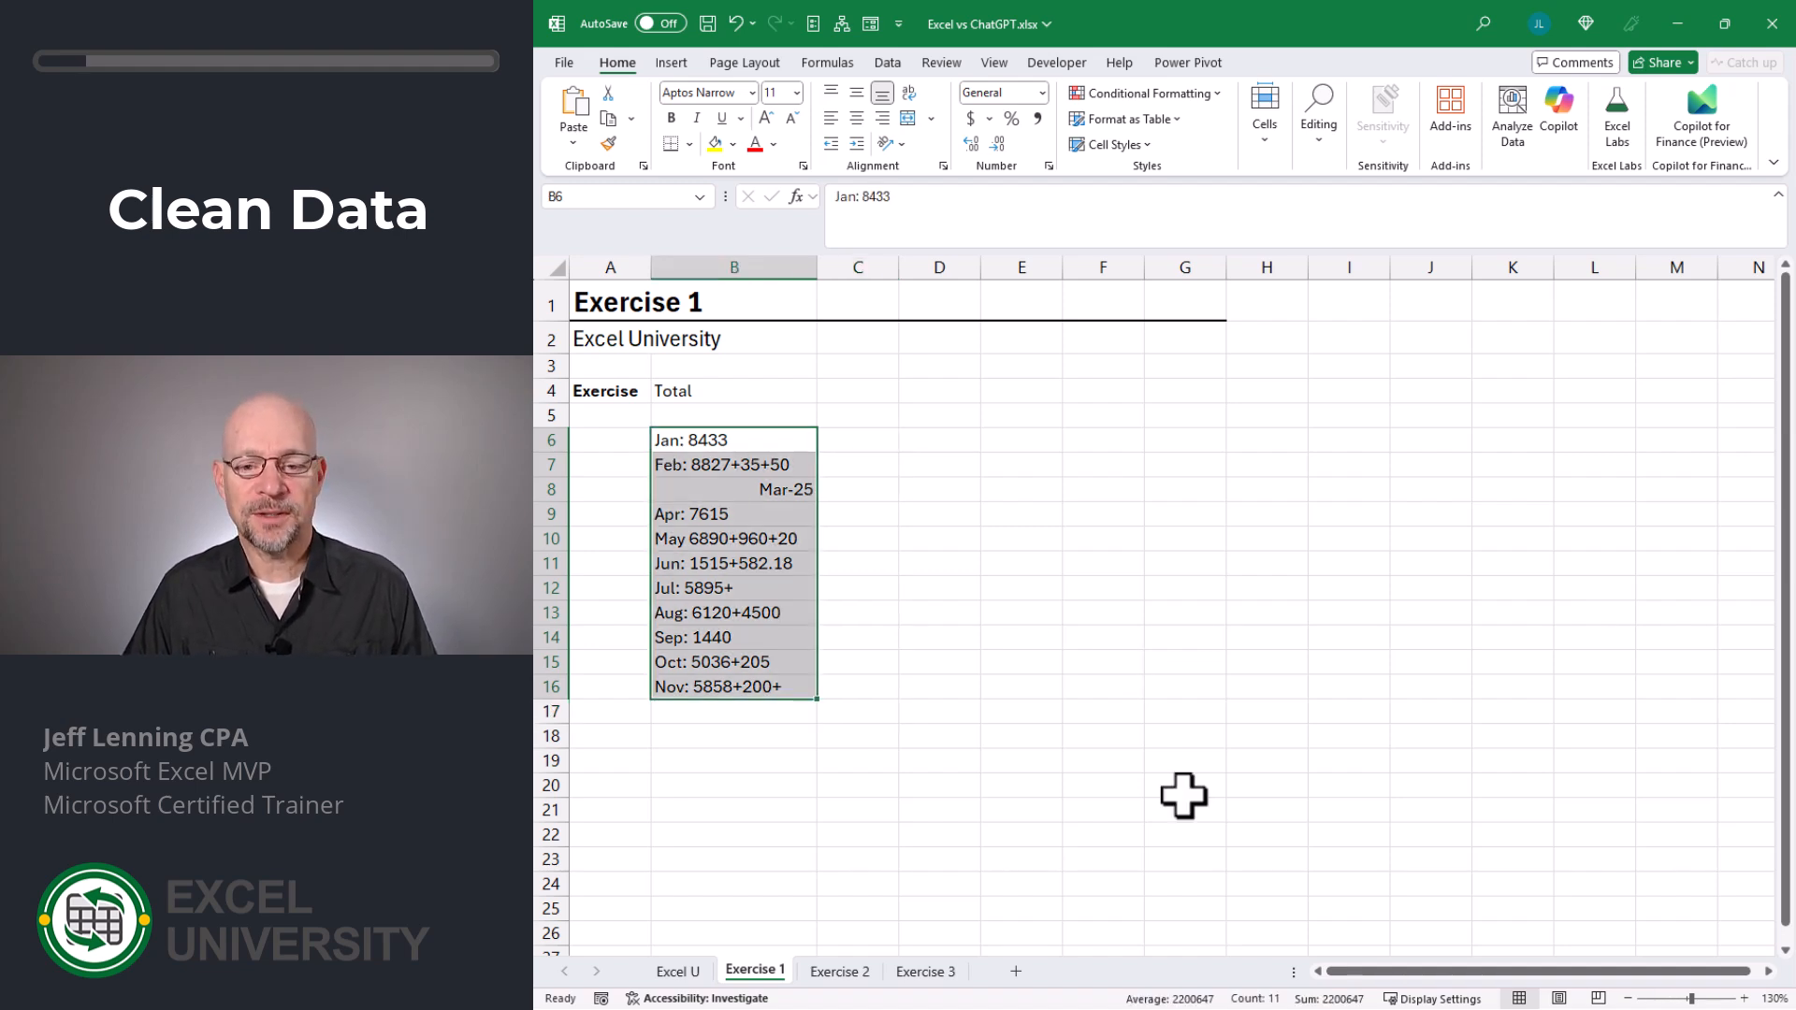
click(898, 65)
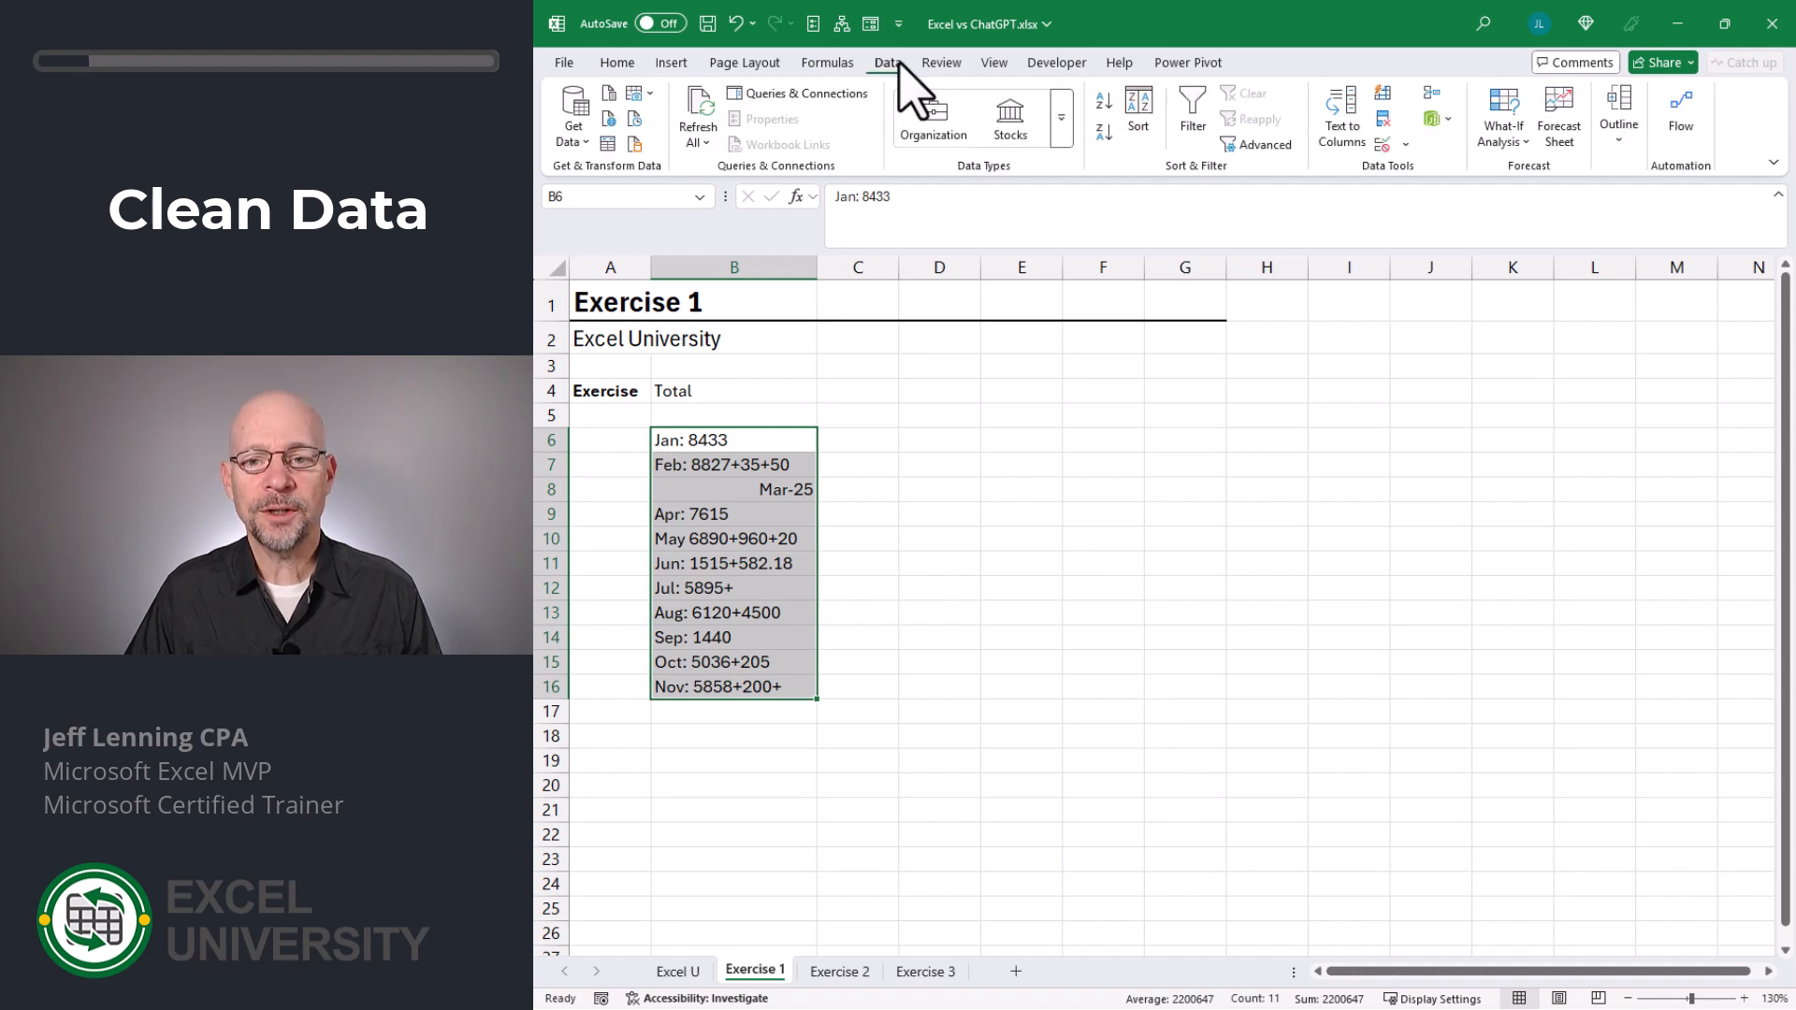
click(1346, 140)
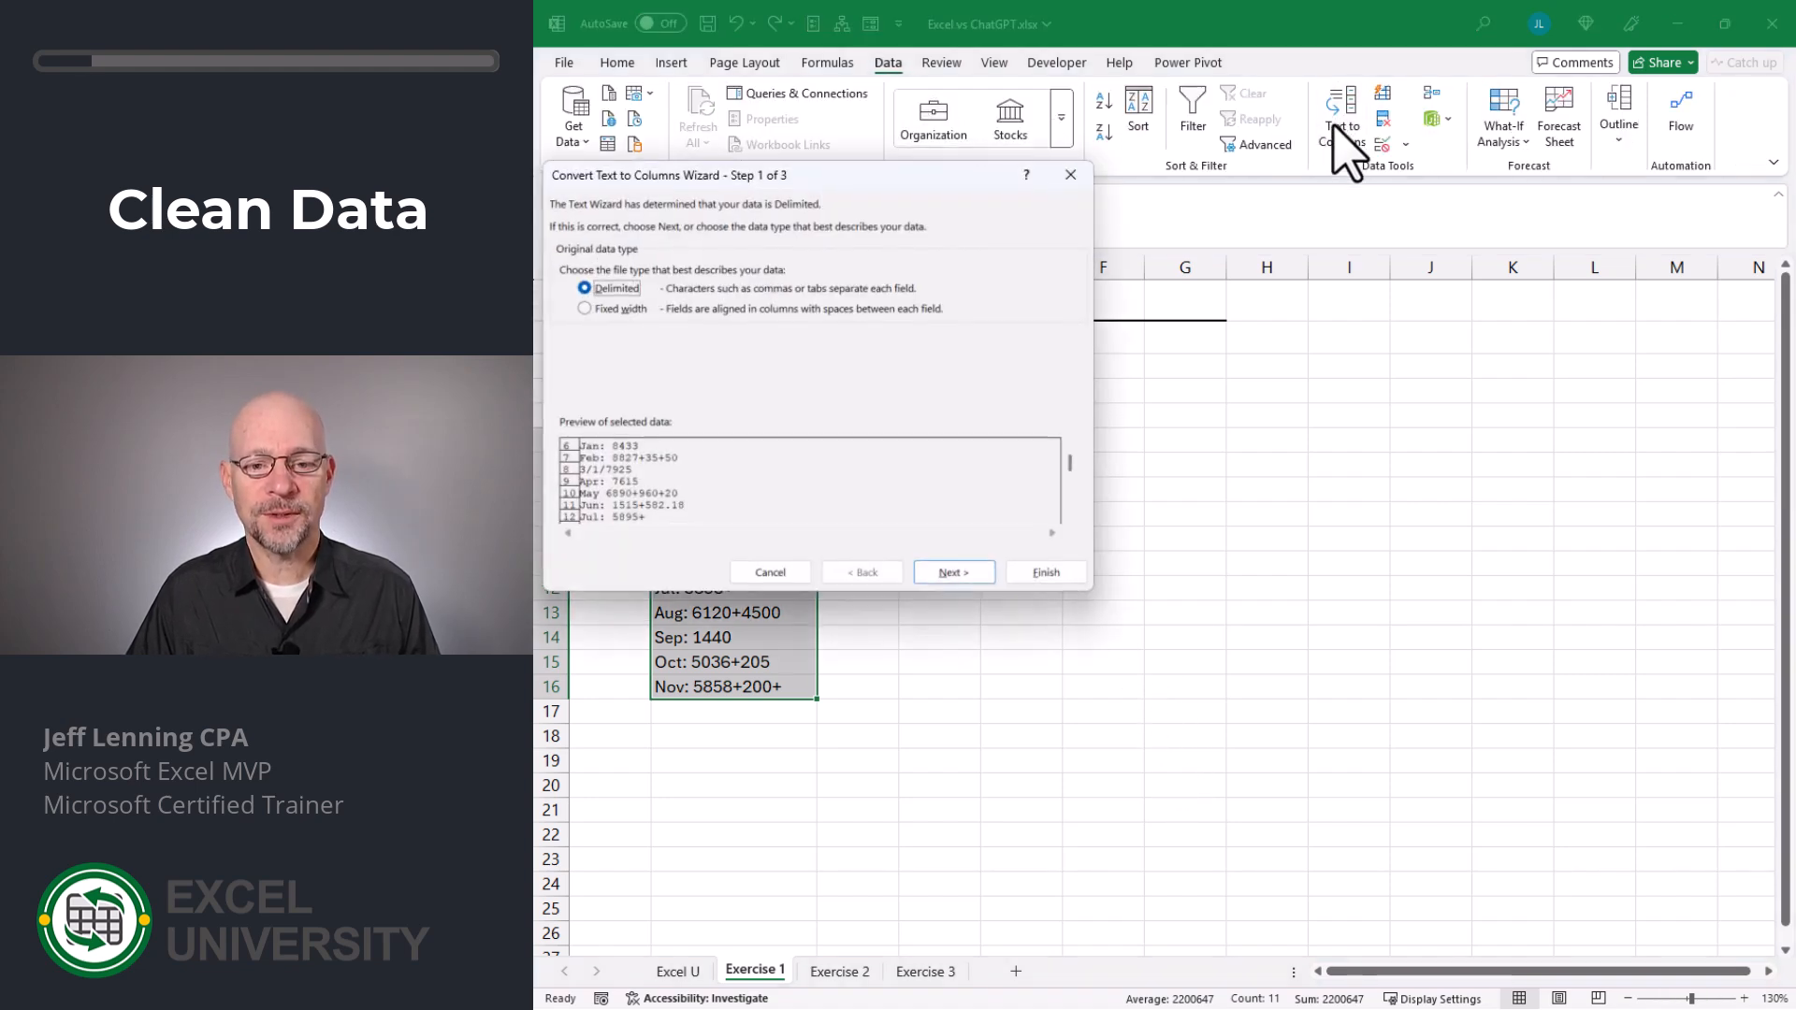
click(975, 571)
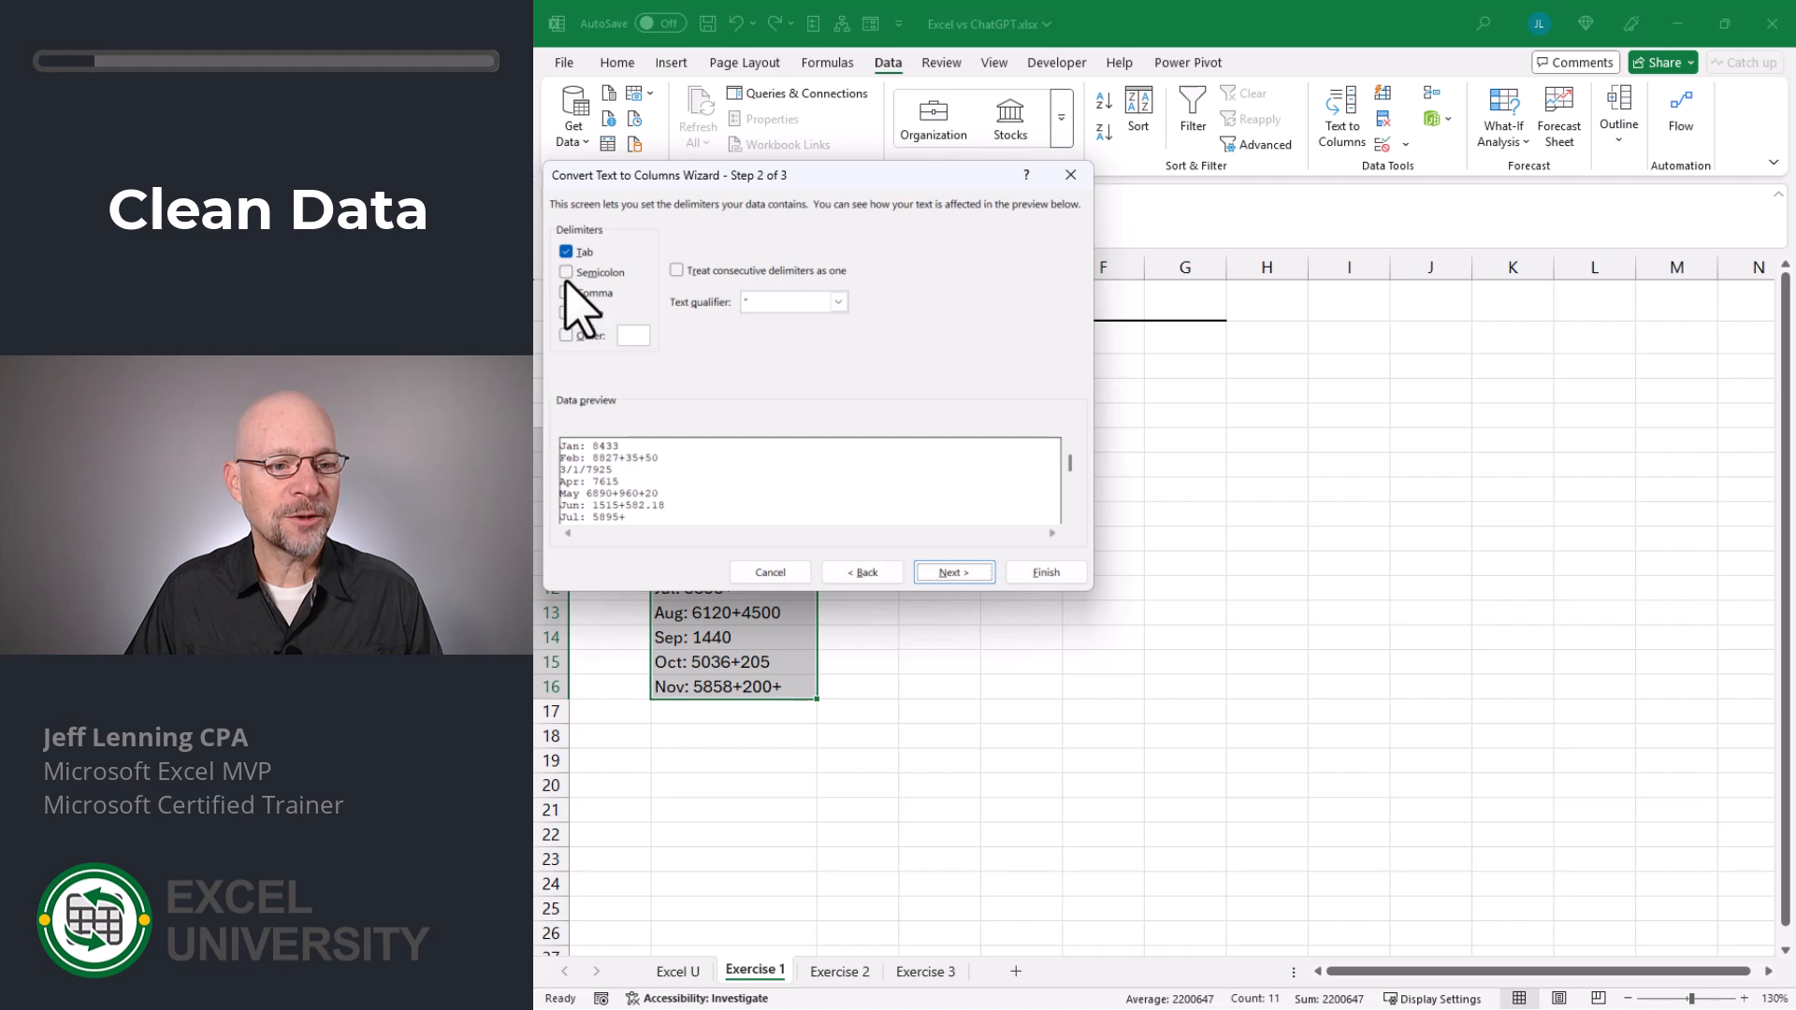
click(566, 251)
click(566, 335)
text(:)
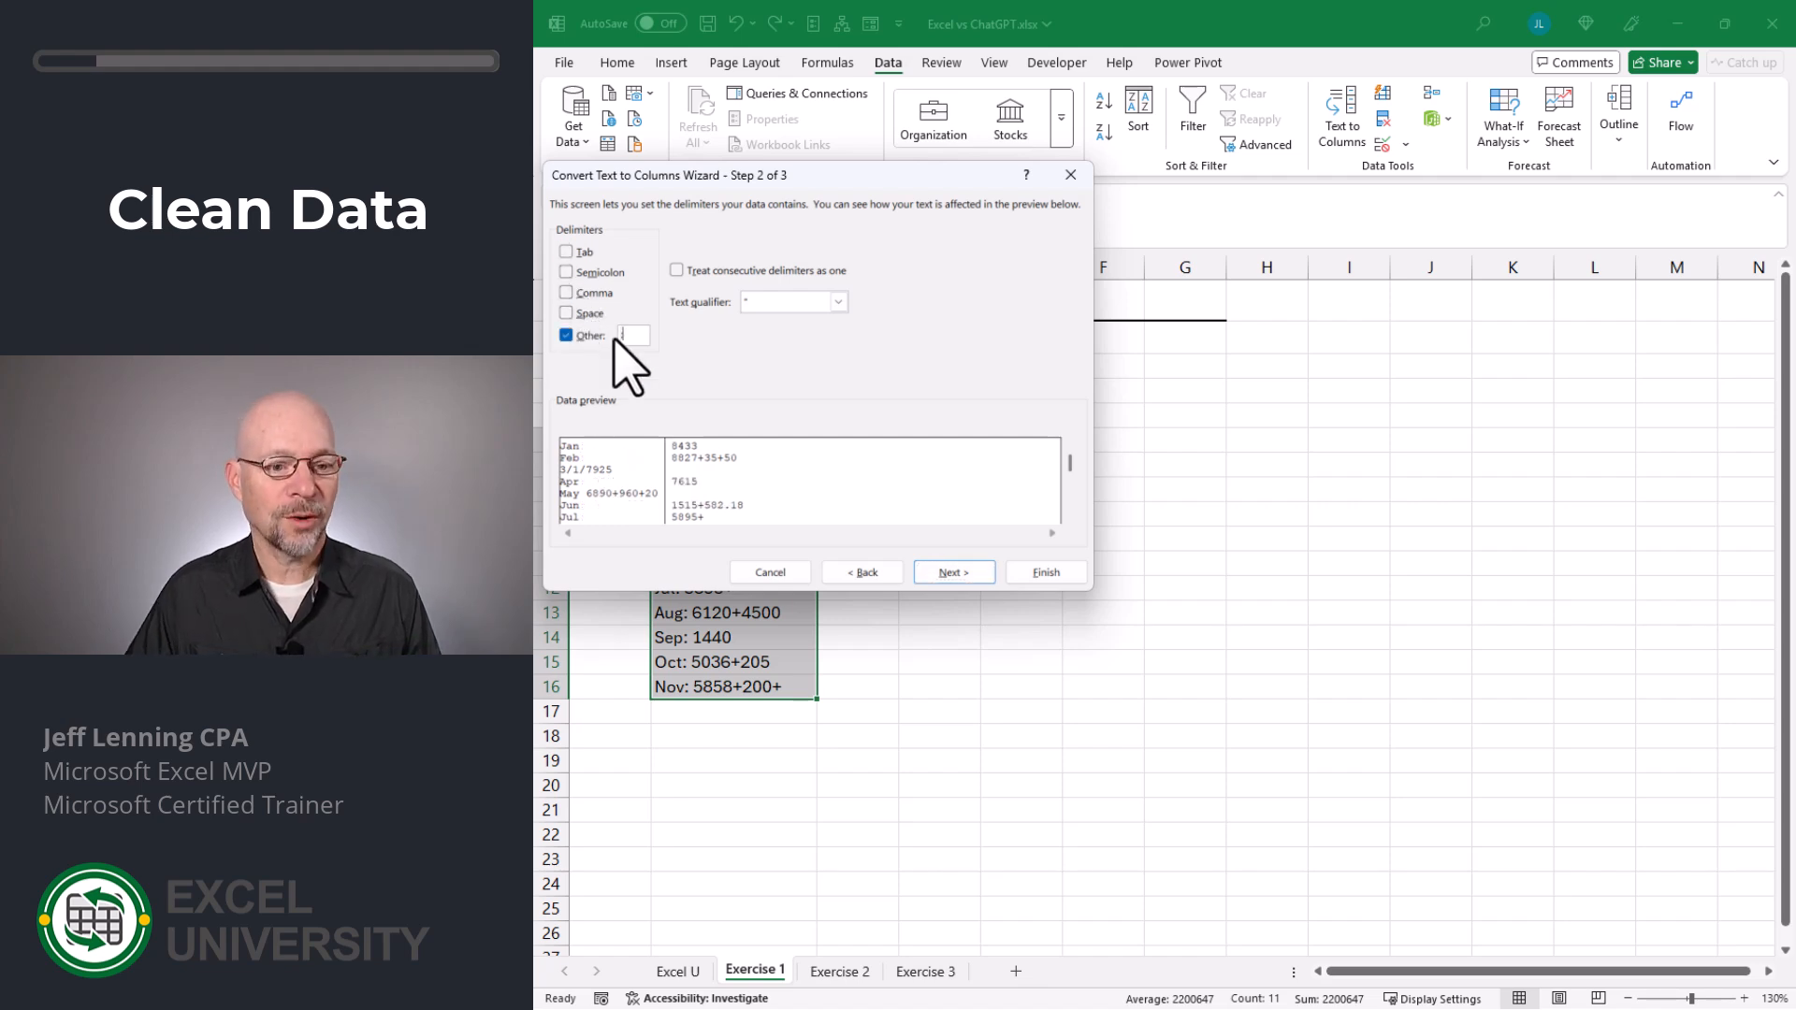
click(1049, 573)
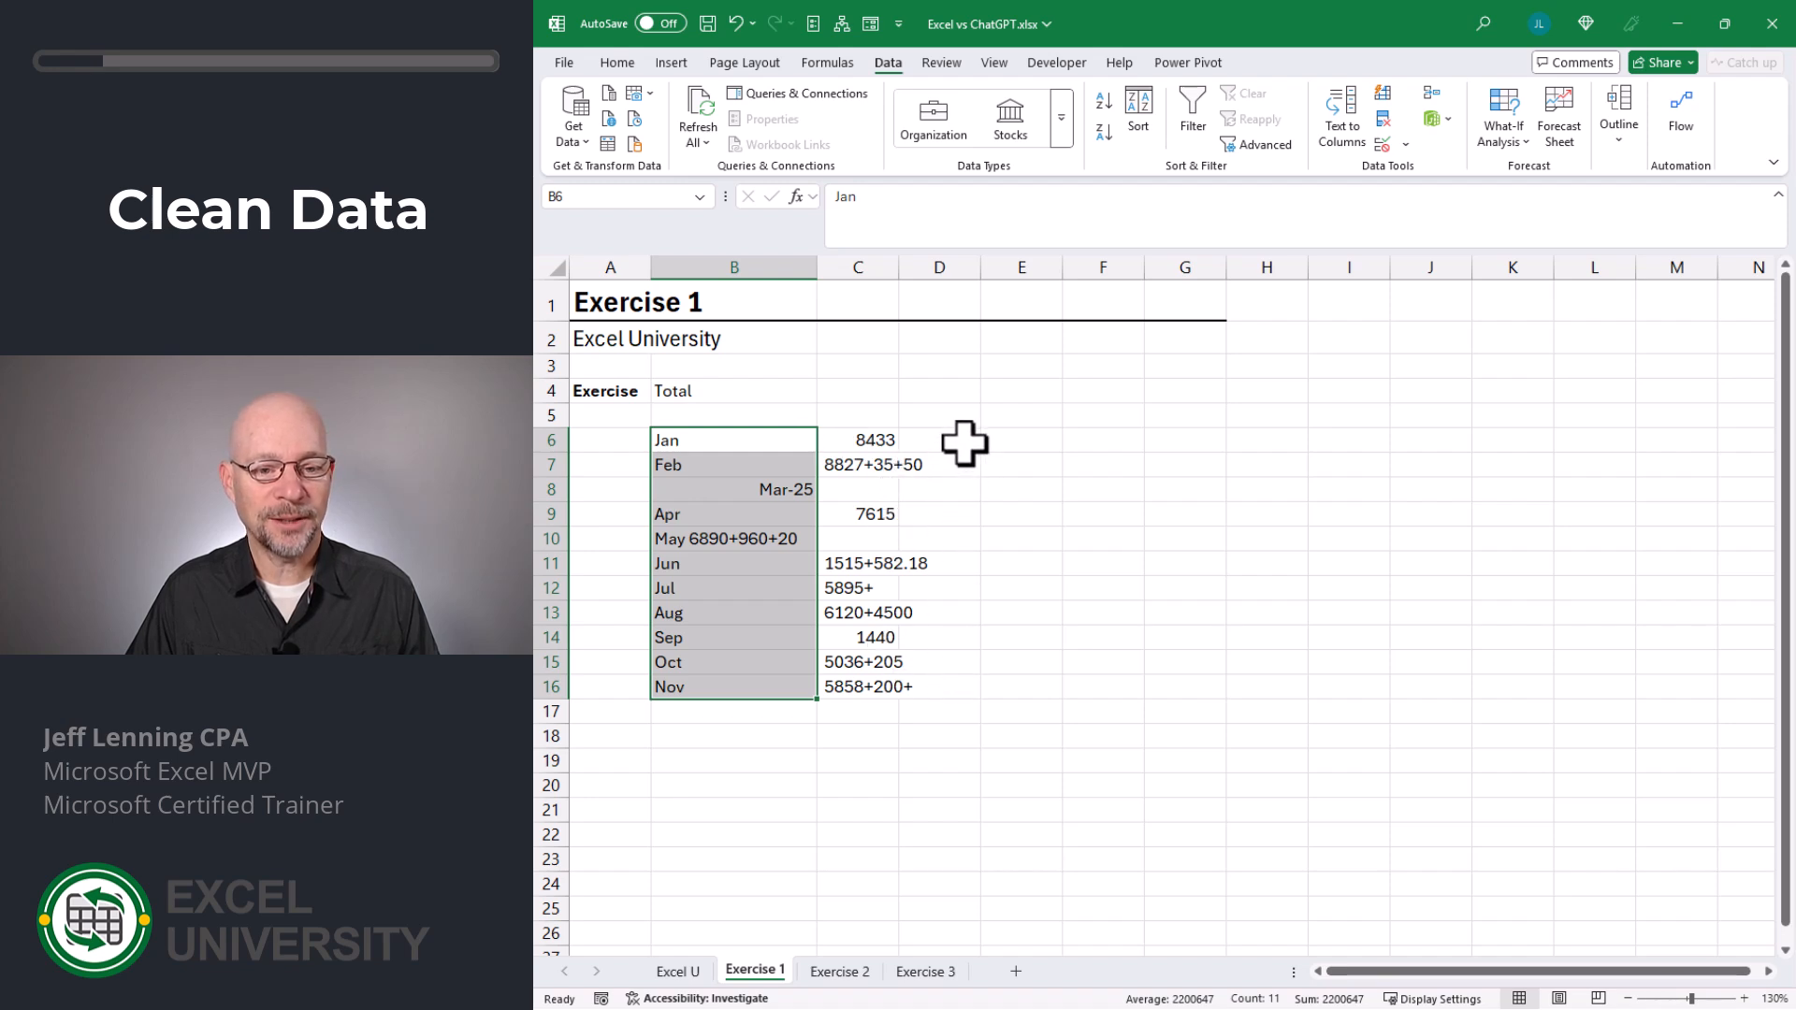
- Split the amounts in C6:C16 into separate columns with Text to Columns, using a plus sign as the delimiter
drag(889, 435, 882, 687)
click(1342, 117)
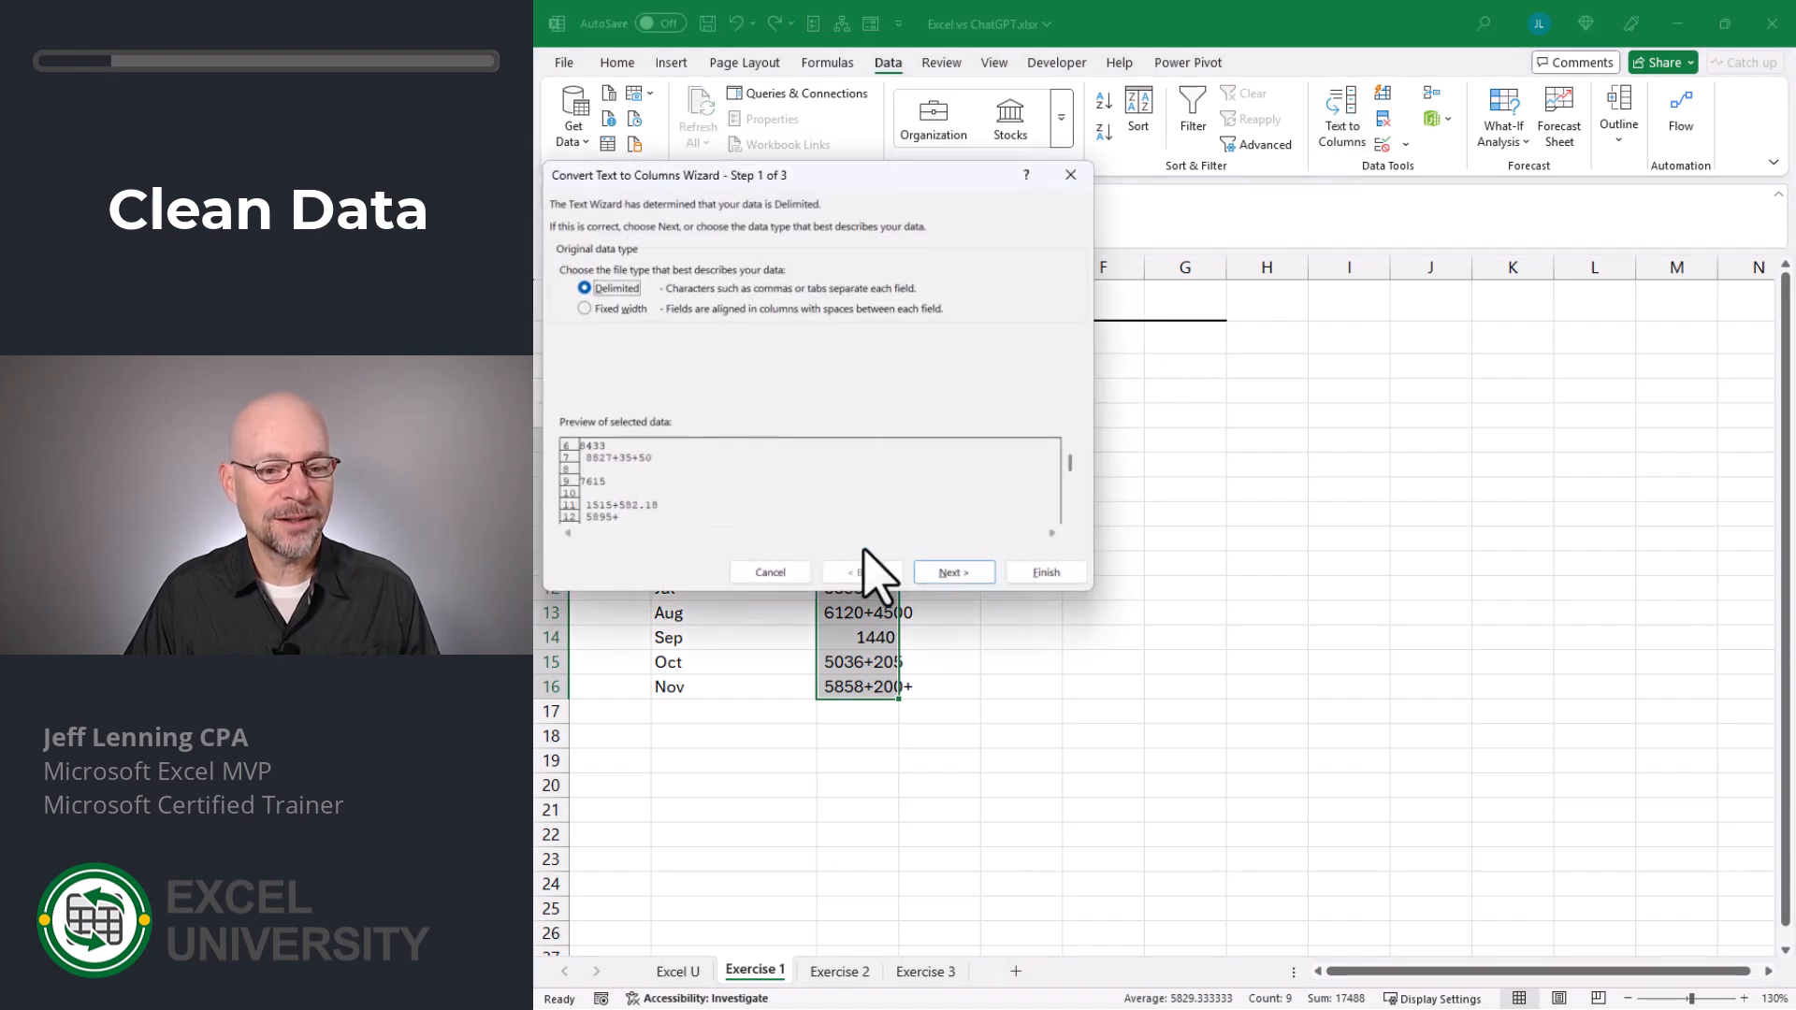
click(952, 571)
click(590, 336)
text(+)
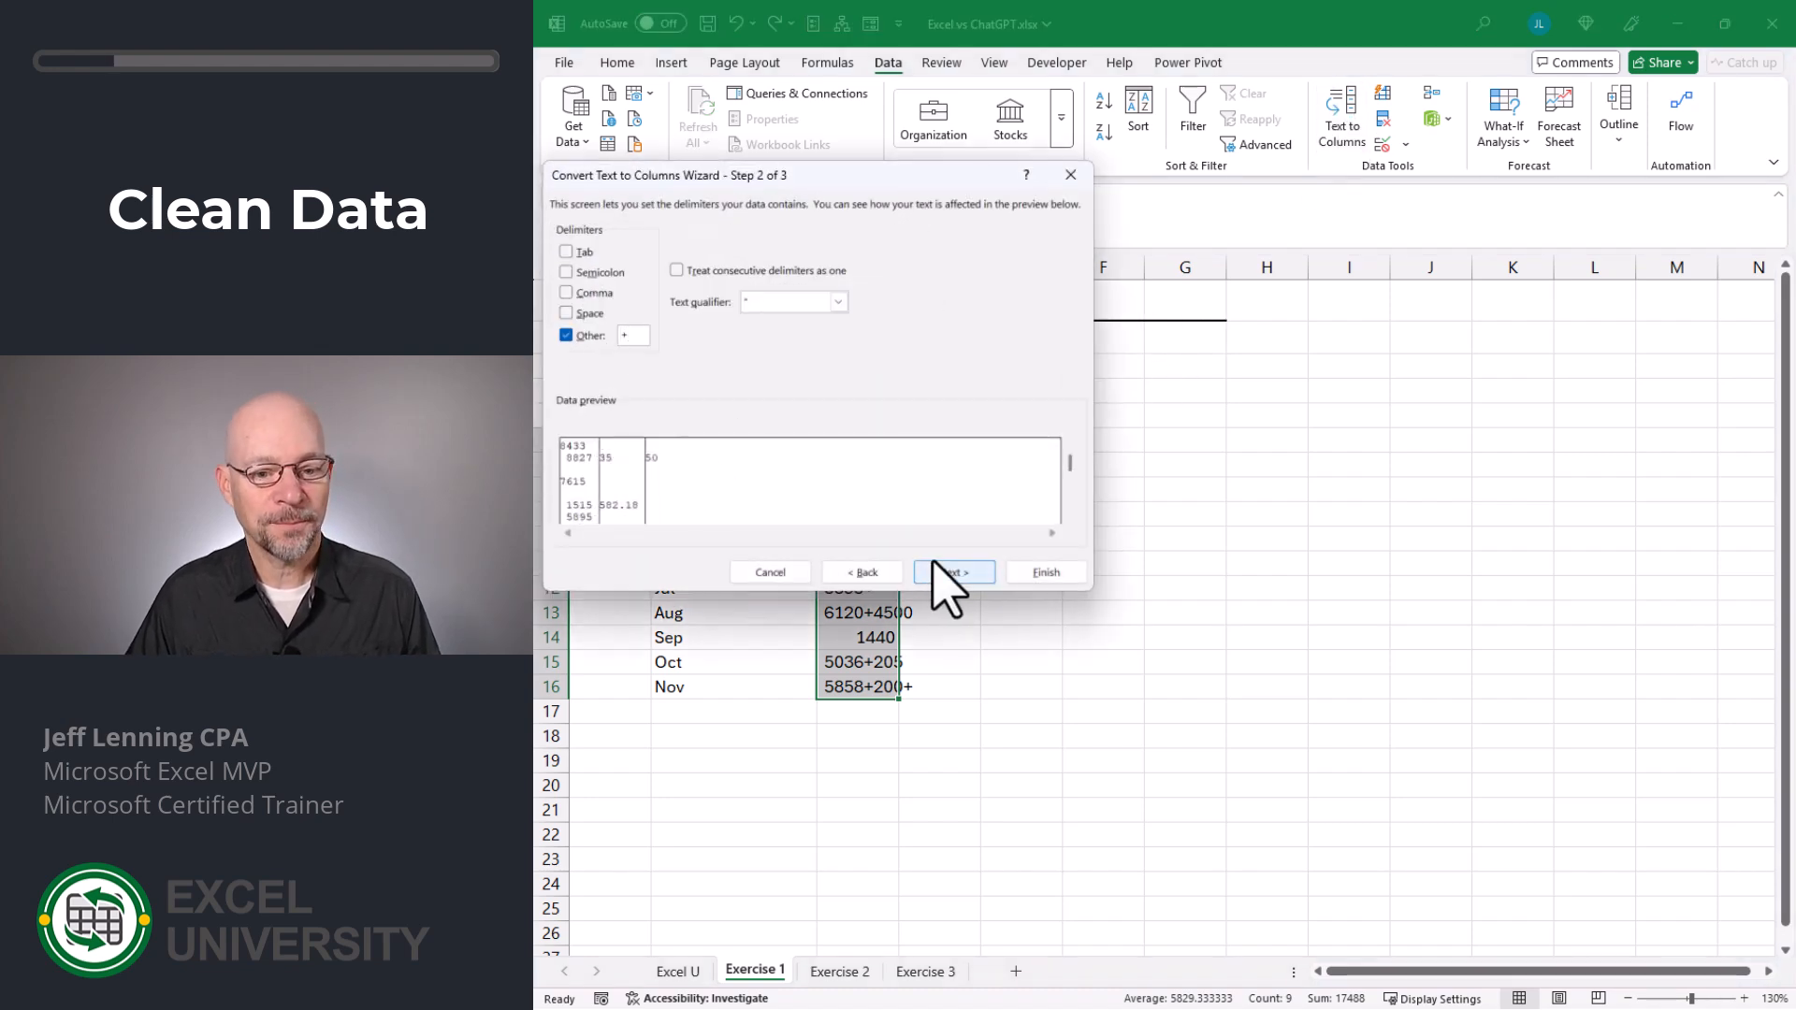
click(1038, 571)
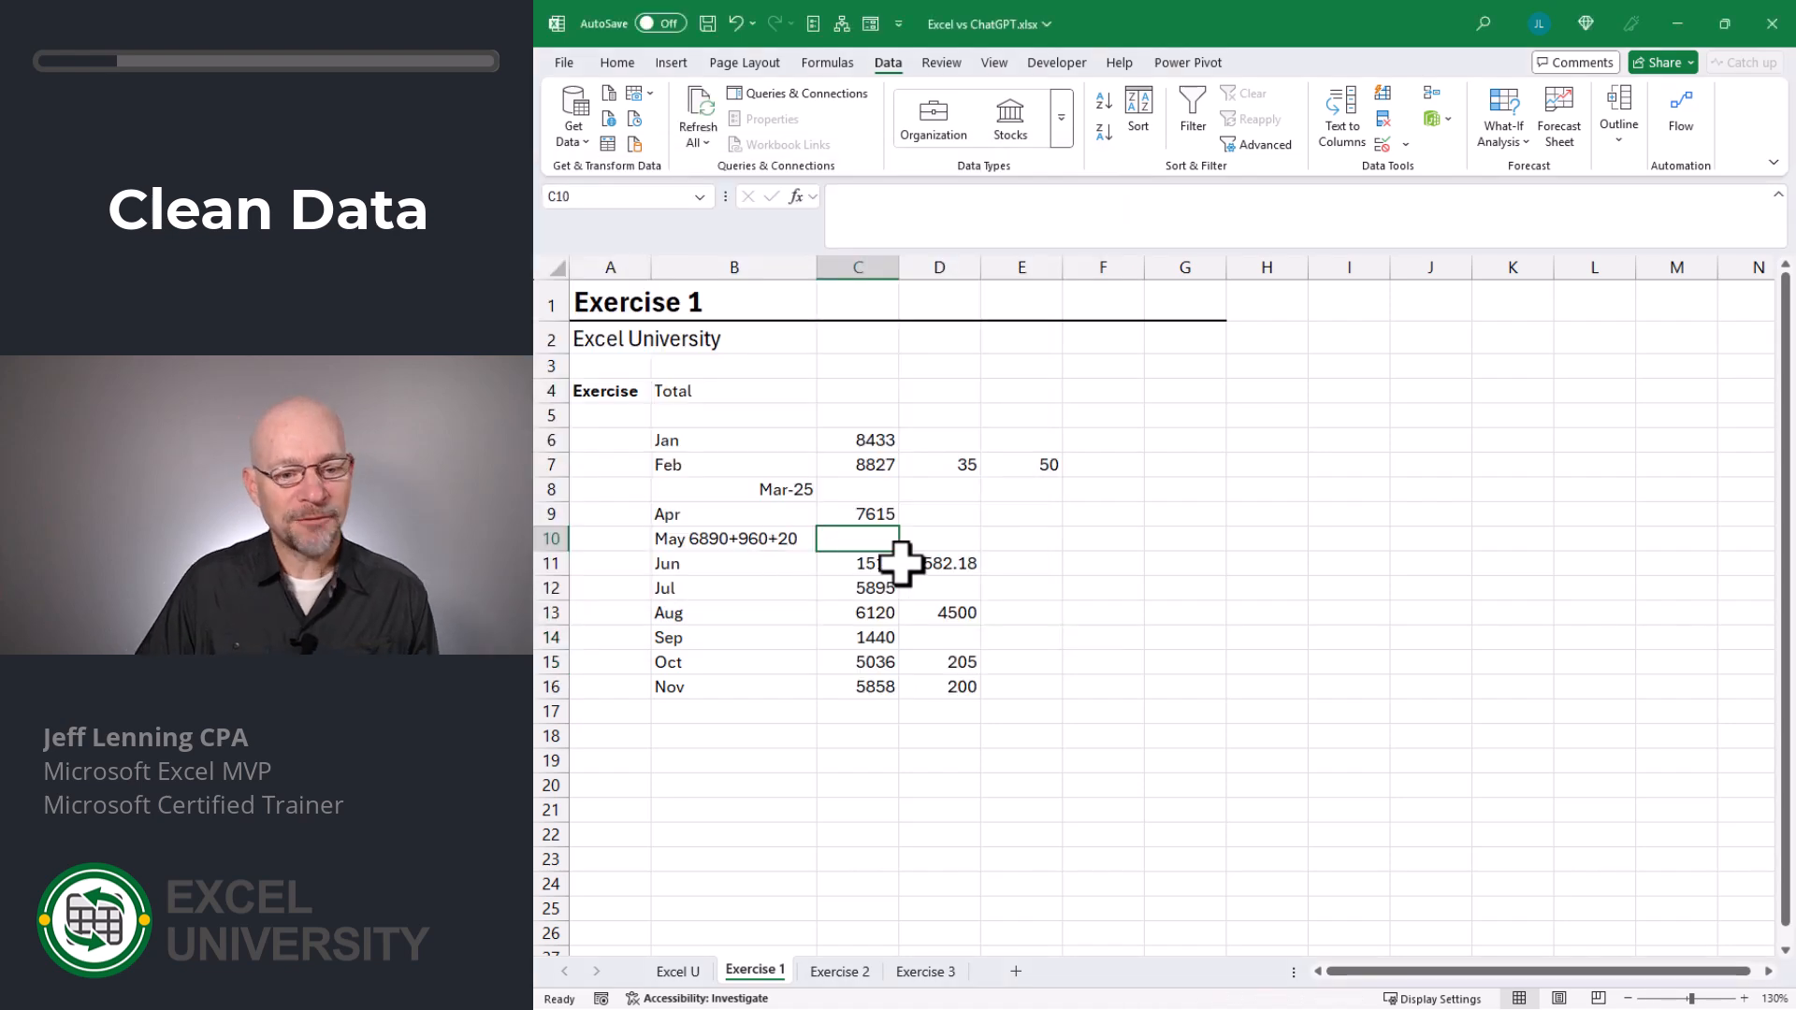
- Enter the May amounts 6890, 960 and 20 in cells C10, D10 and E10
text(68)
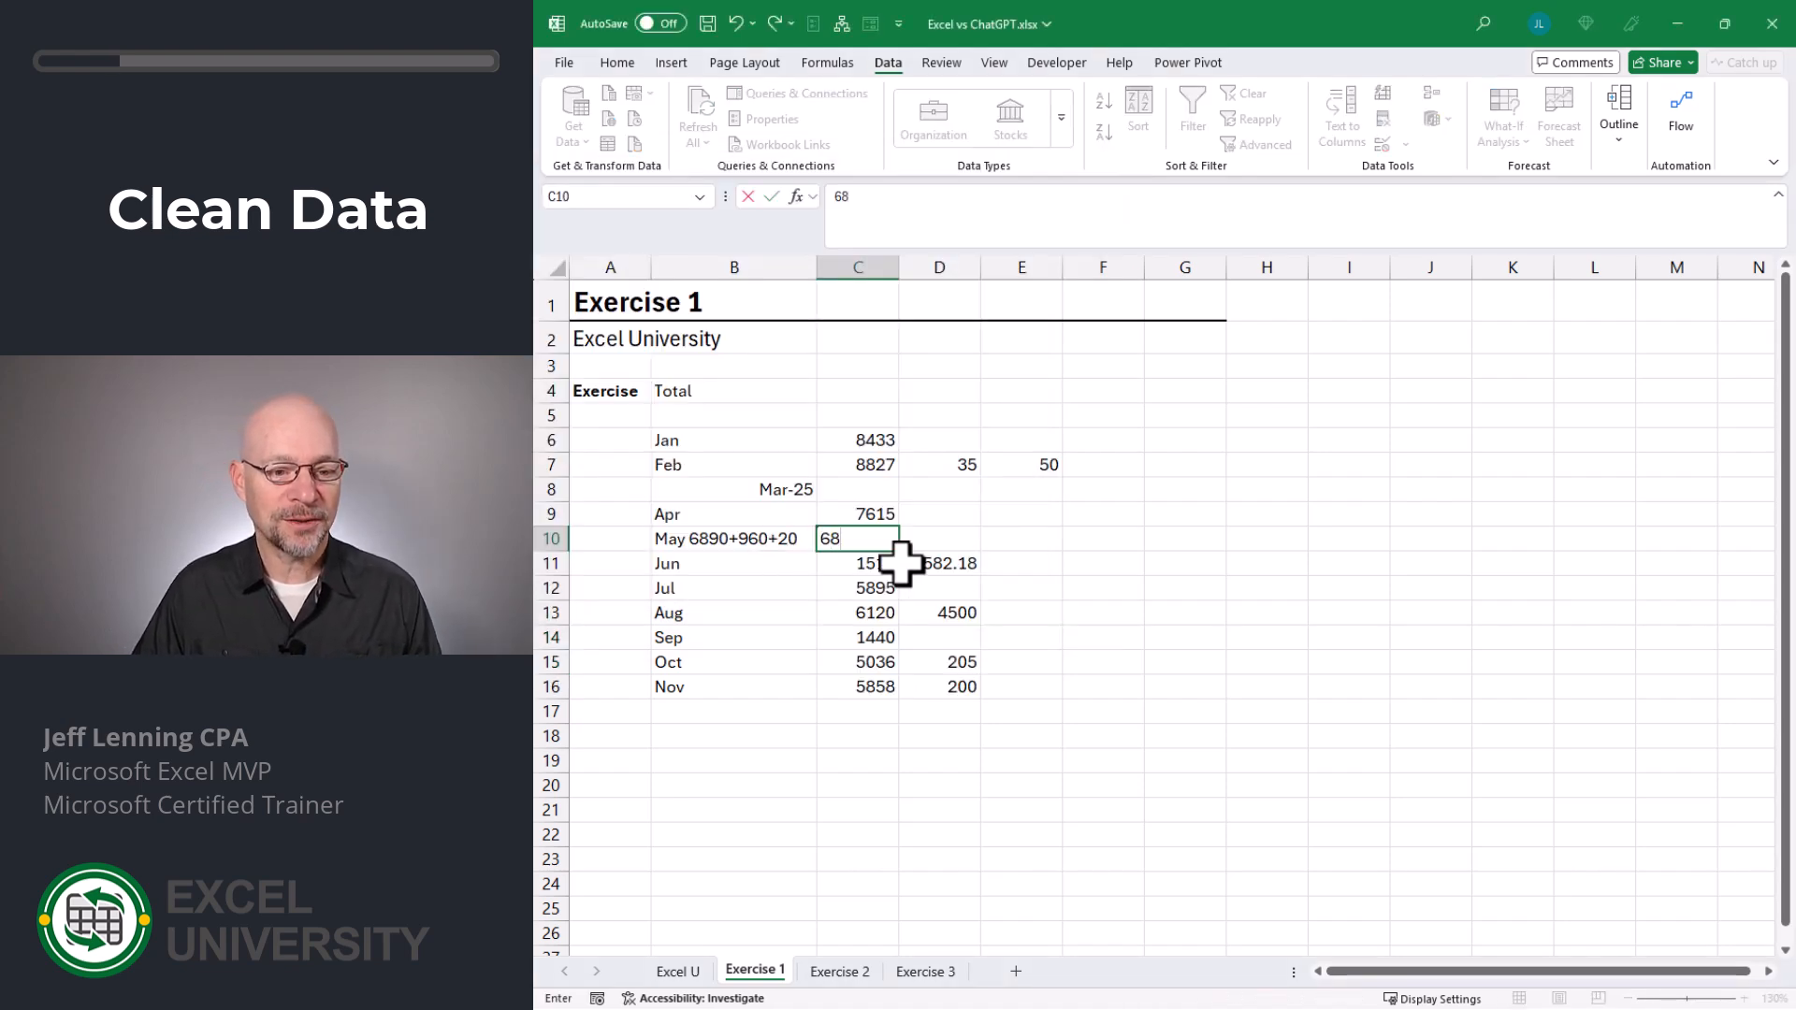
text(90)
key(Tab)
text(9)
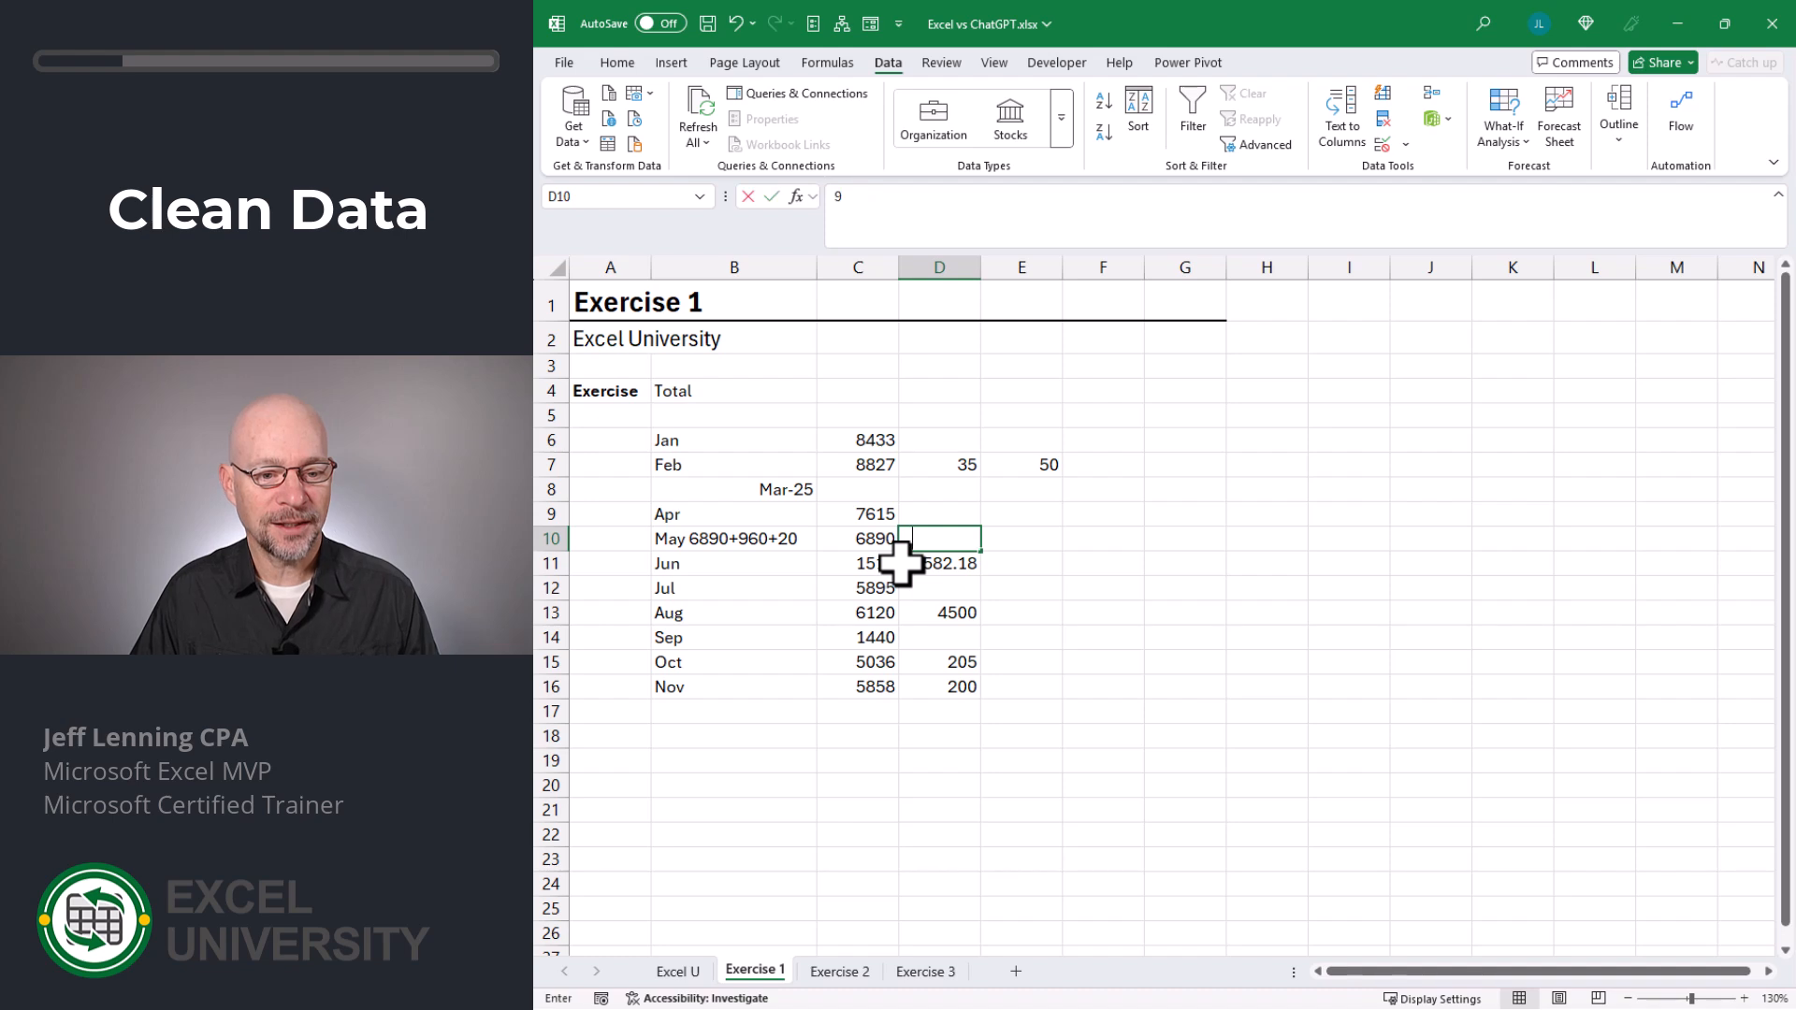
text(60)
key(Tab)
text(20)
key(shift+Tab)
key(shift+Tab)
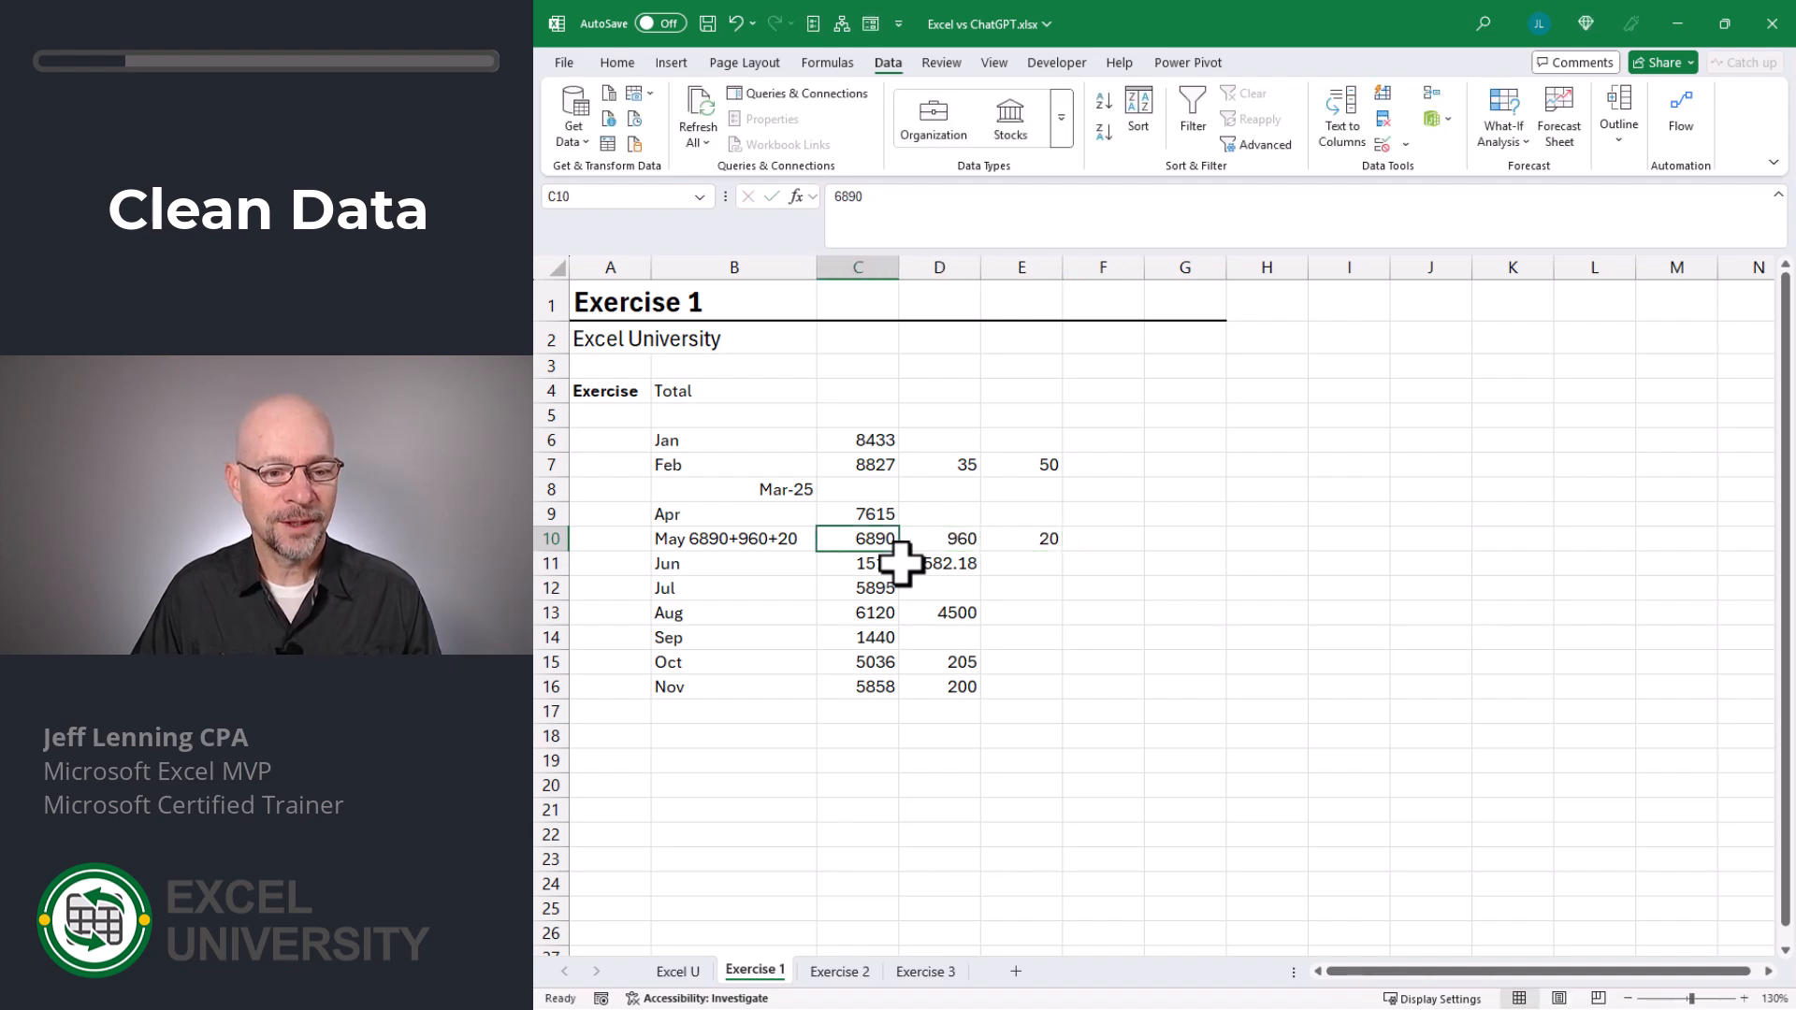
- Trim the label in B10 to just May by removing the amounts after it
key(shift+Tab)
key(F2)
key(BackSpace)
key(BackSpace)
key(BackSpace)
key(BackSpace)
key(BackSpace)
key(BackSpace)
key(BackSpace)
key(BackSpace)
key(BackSpace)
key(BackSpace)
key(BackSpace)
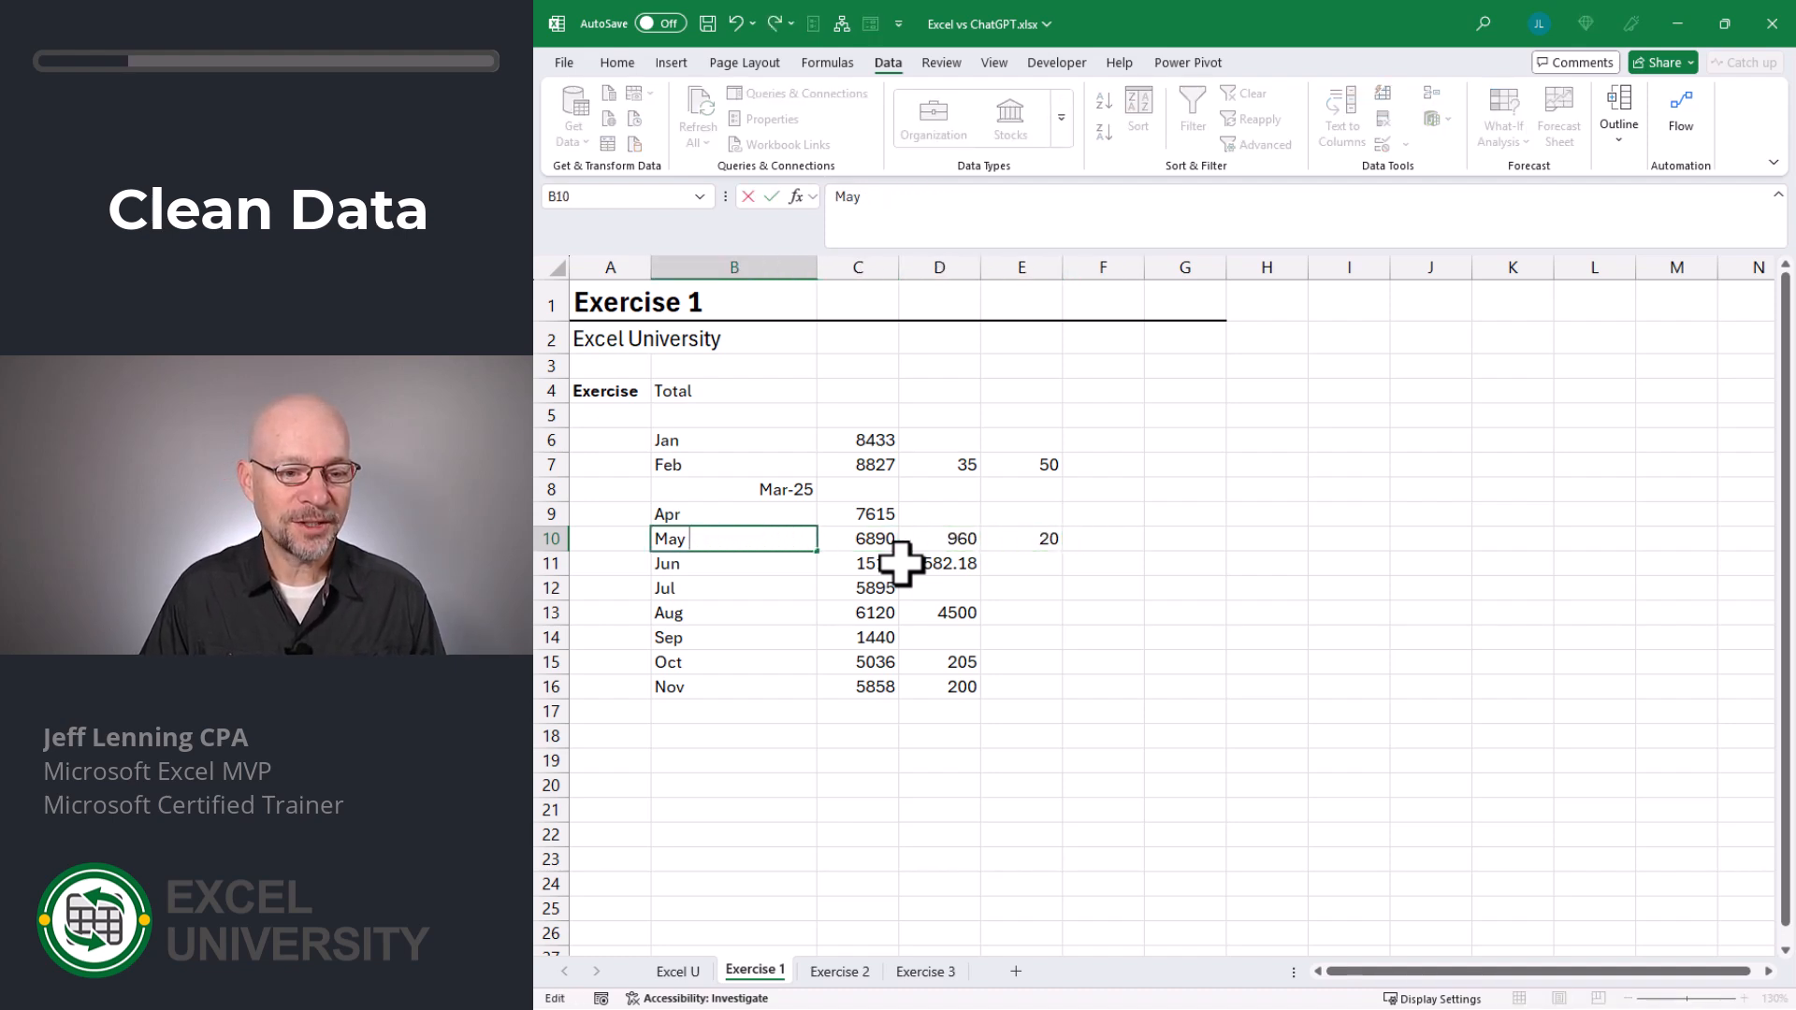
key(Up)
key(Up)
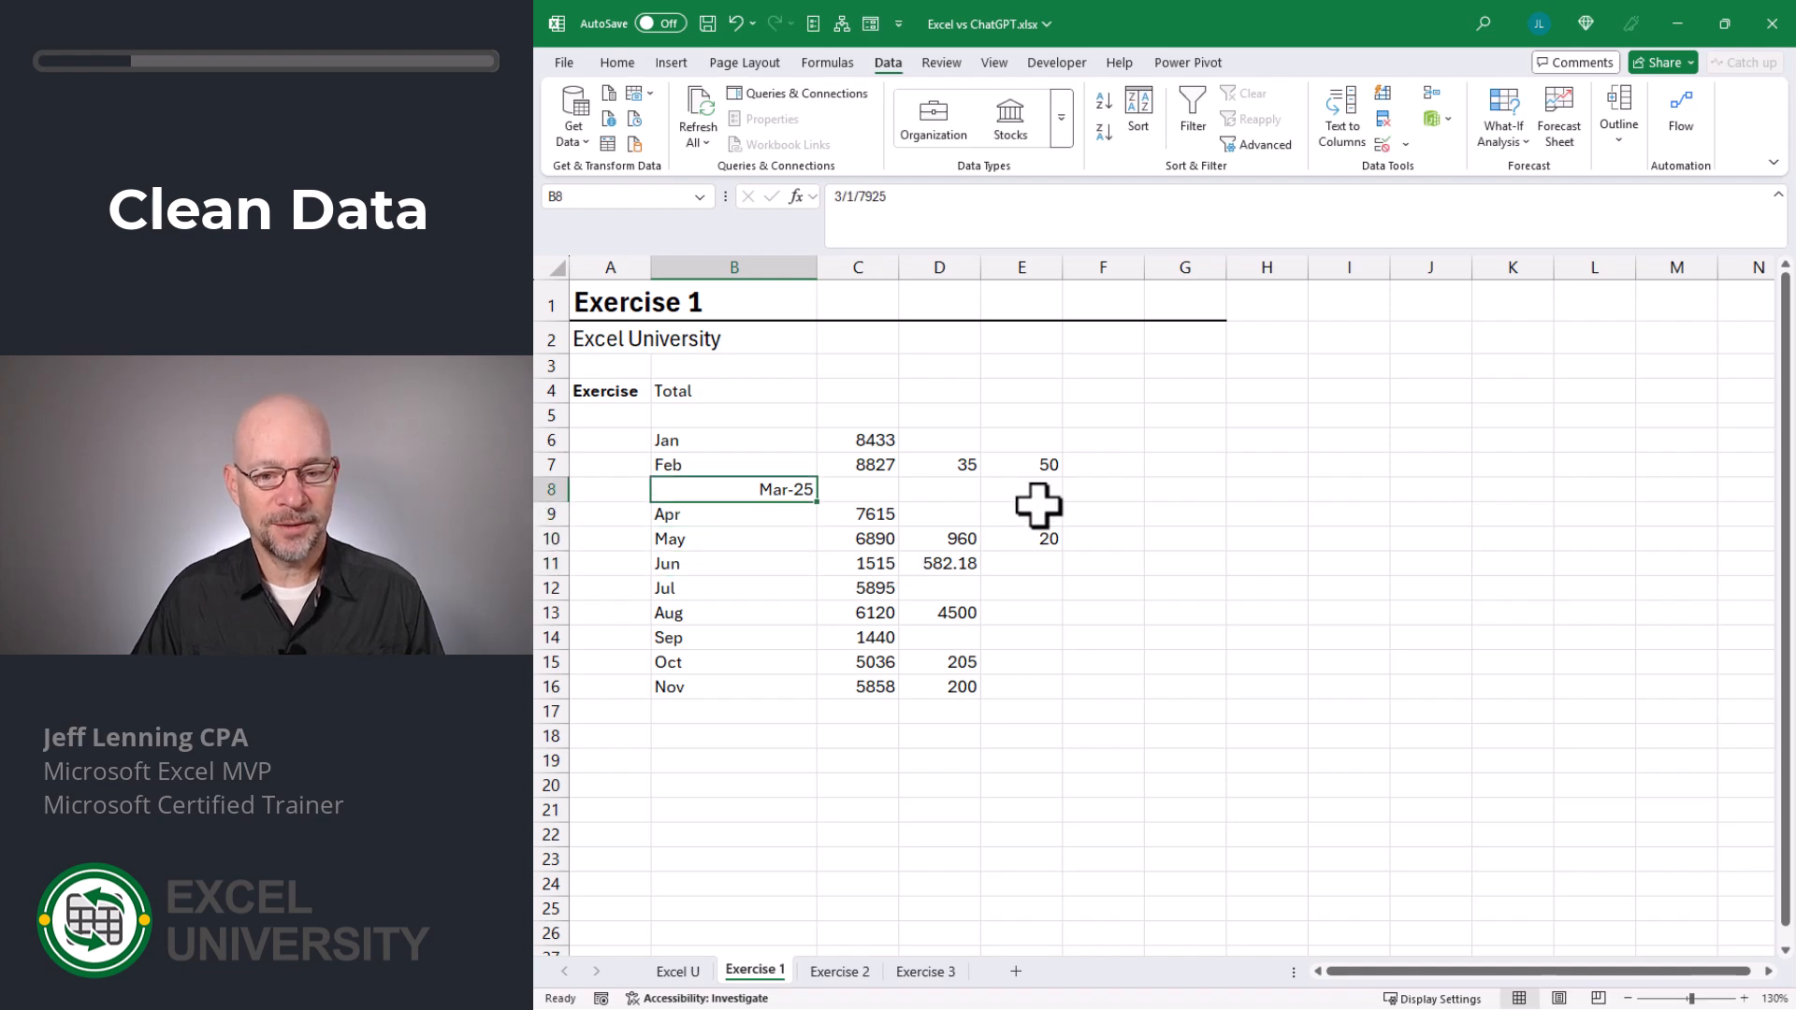
- Enter =SUM(C6:E6) in F6 and fill the formula down to F16
click(1100, 442)
text(=SUM()
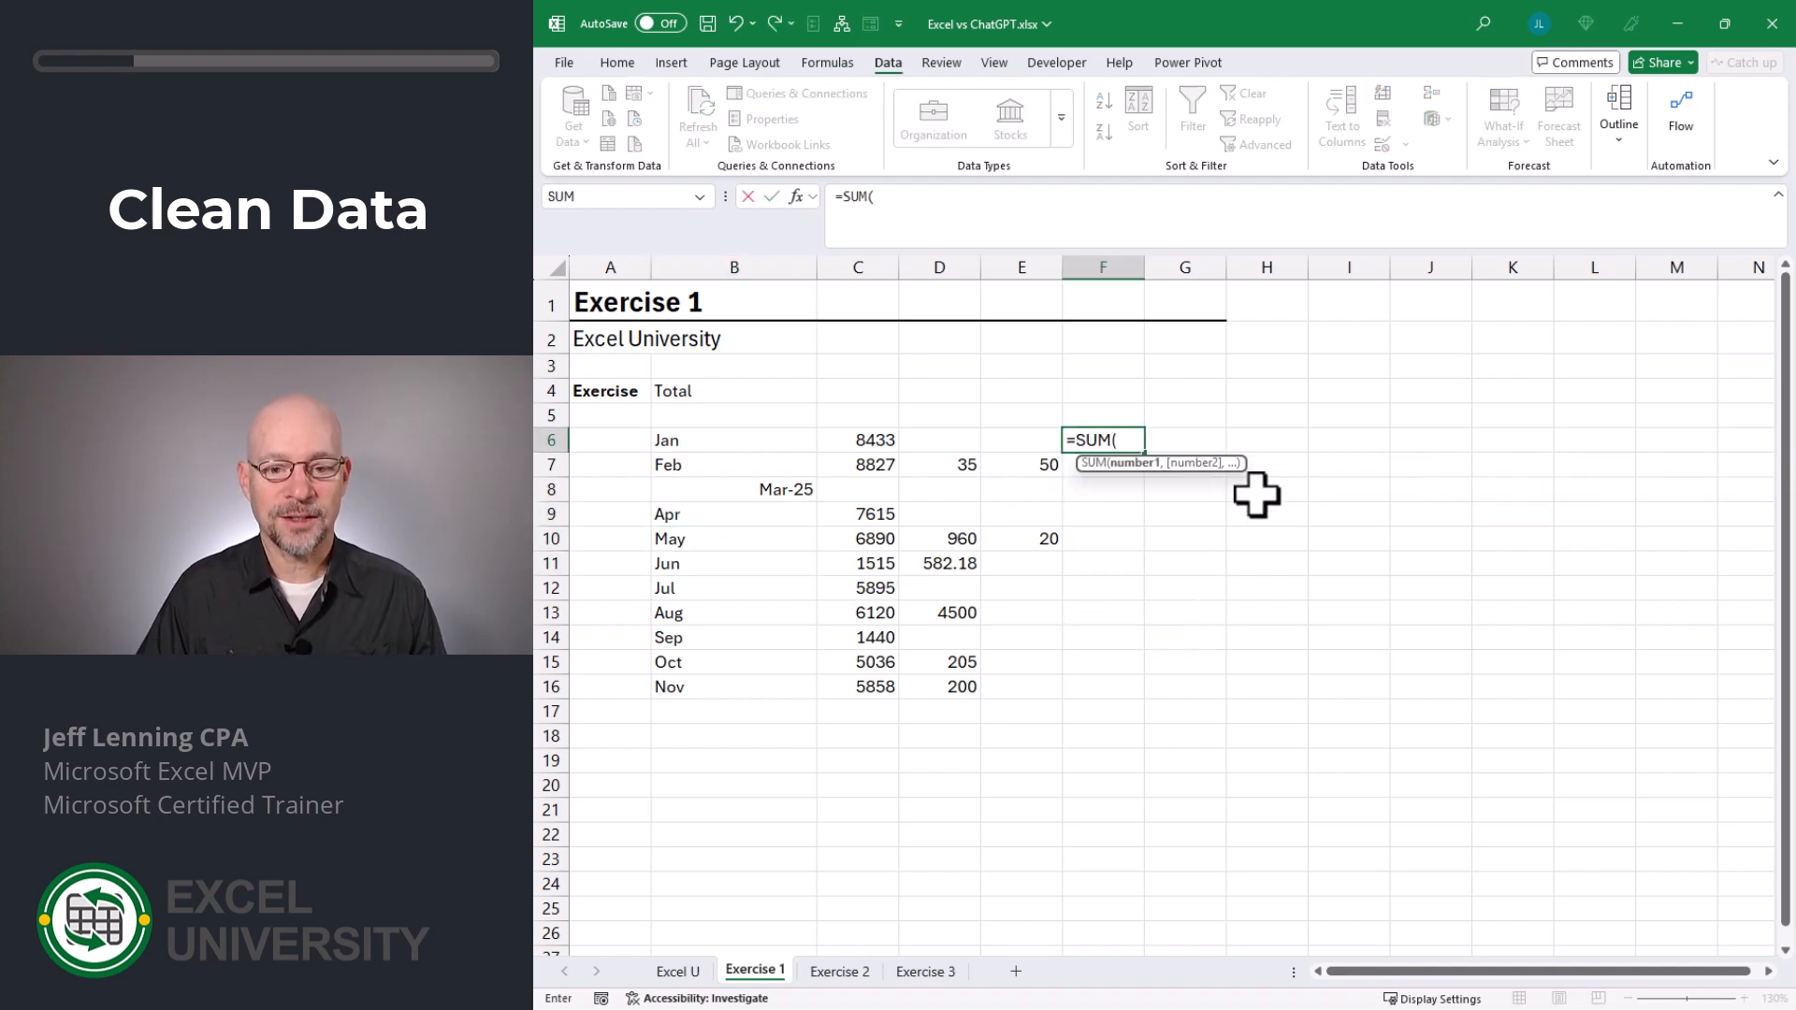
key(Left)
key(shift+Left)
key(shift+Left)
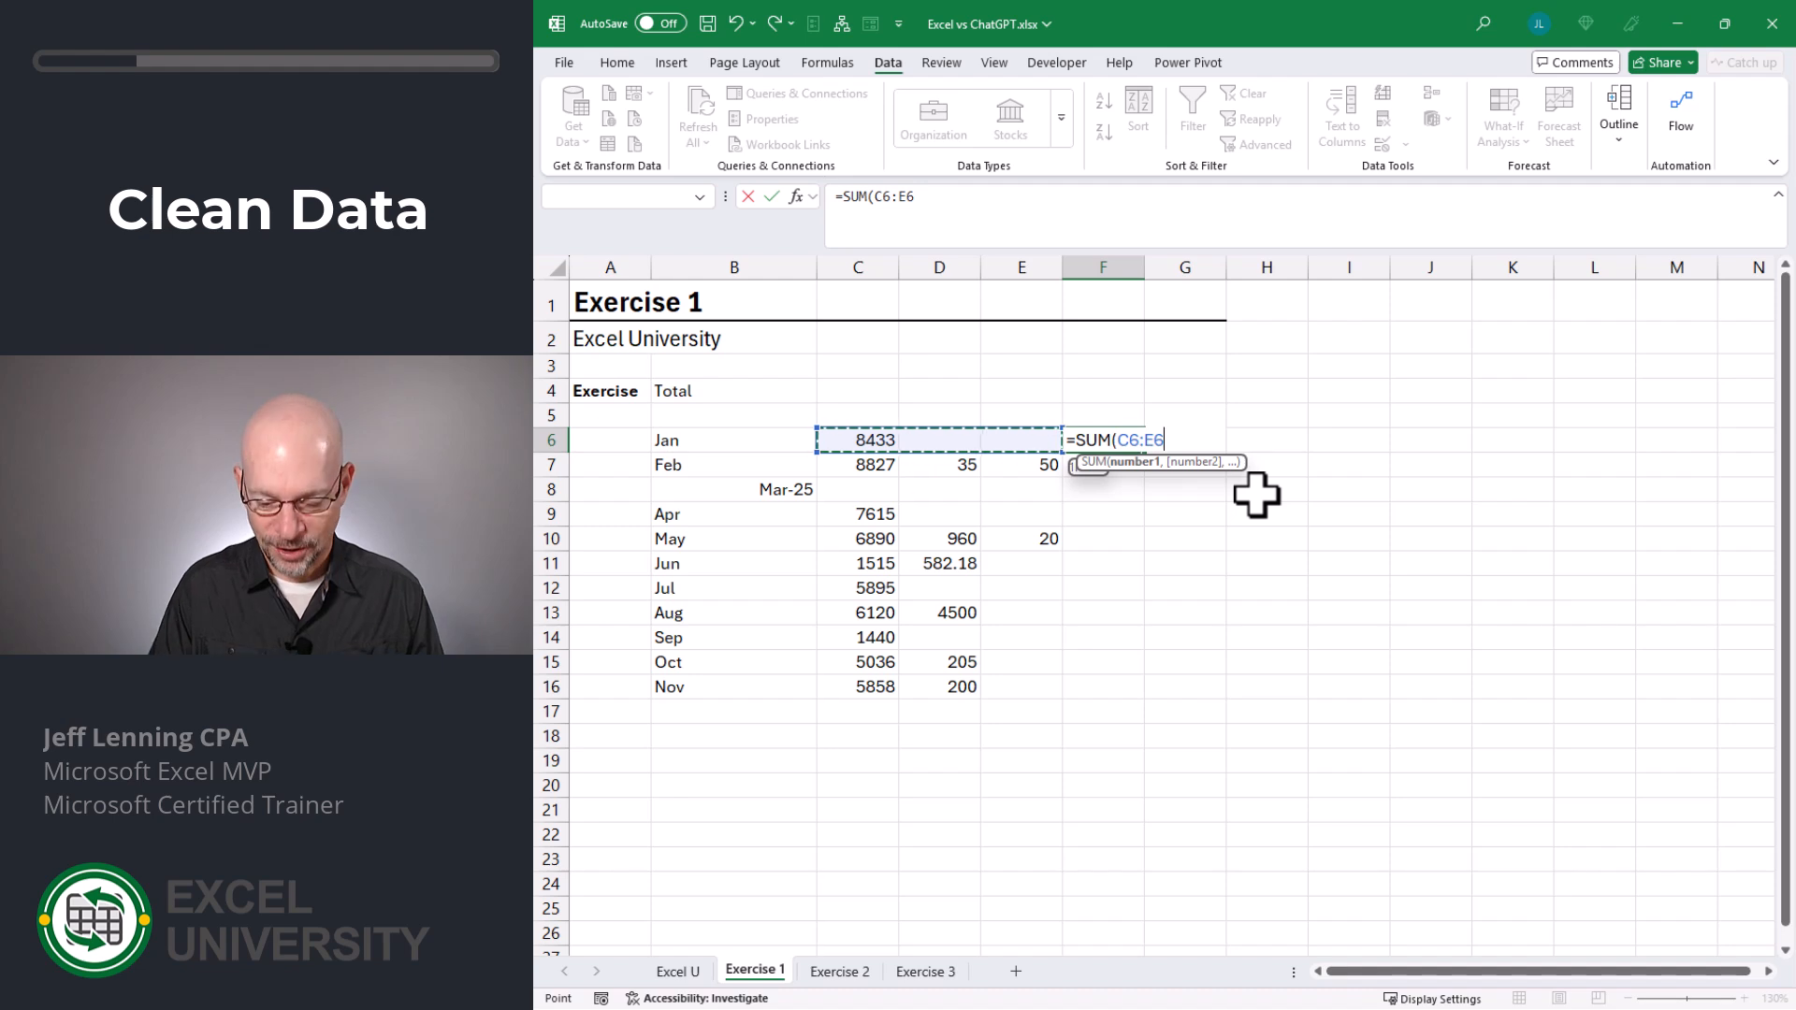
text())
key(Return)
click(1118, 442)
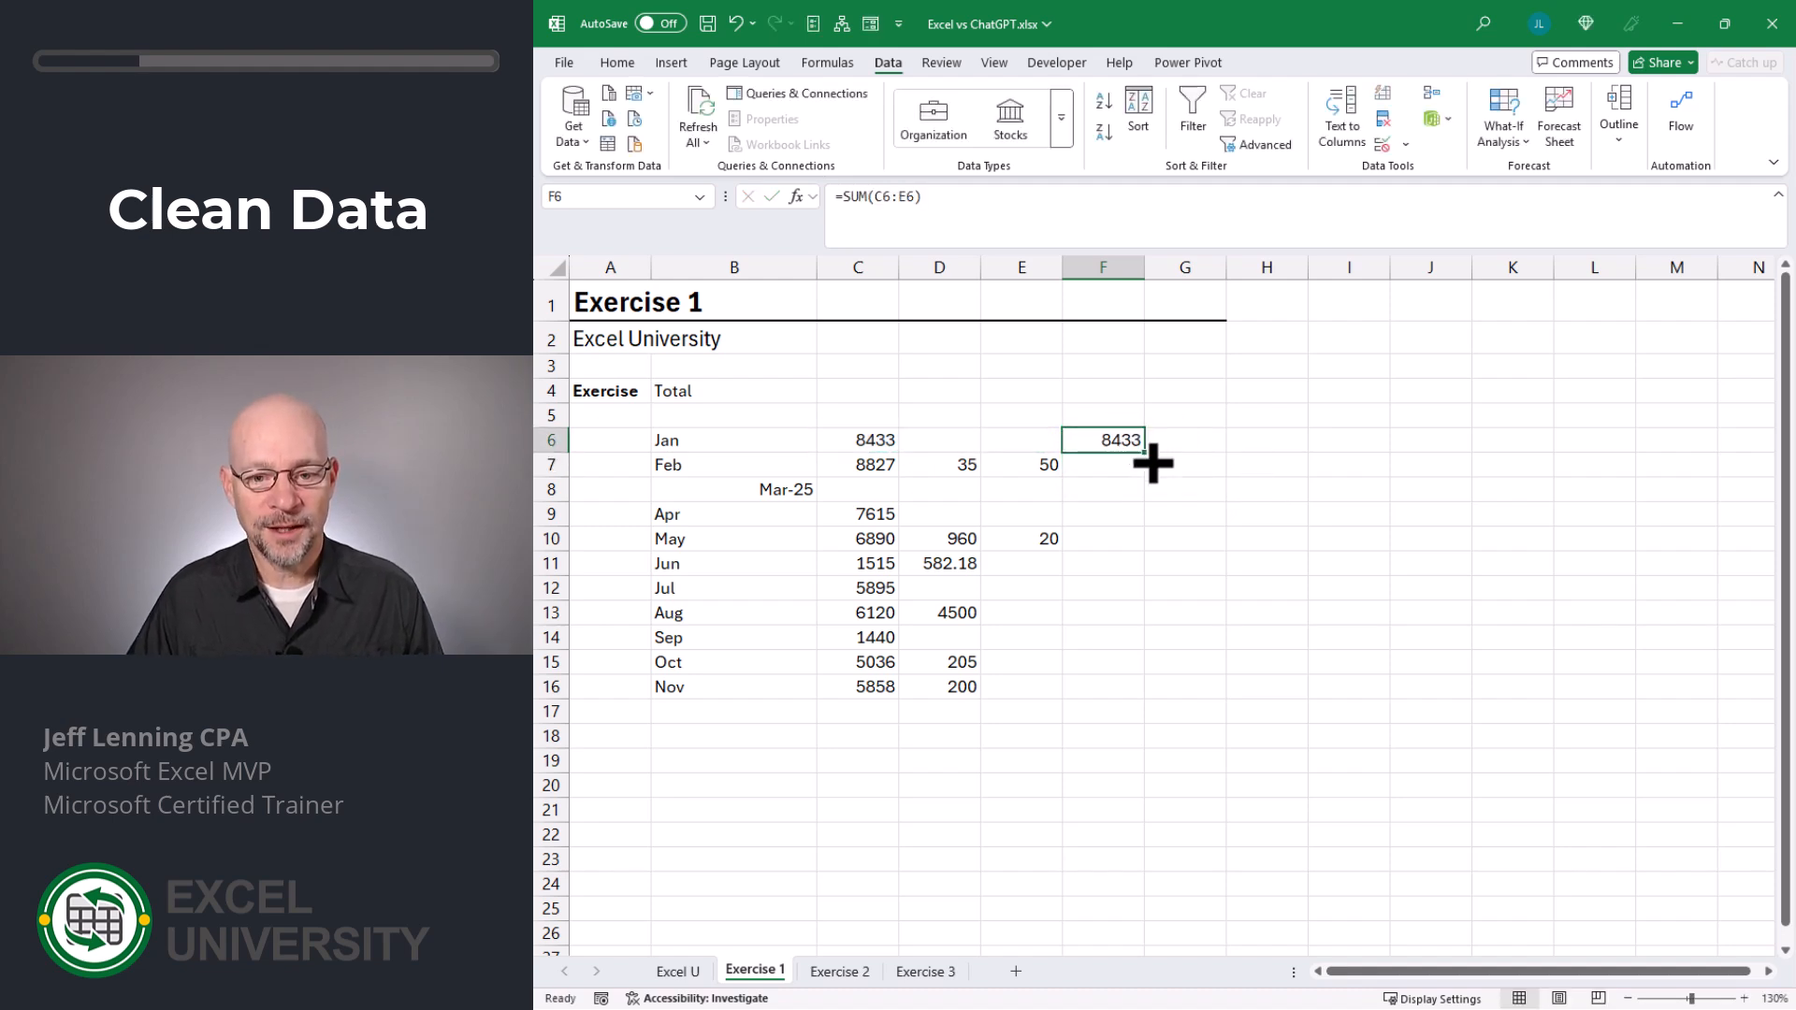
drag(1145, 453, 1137, 698)
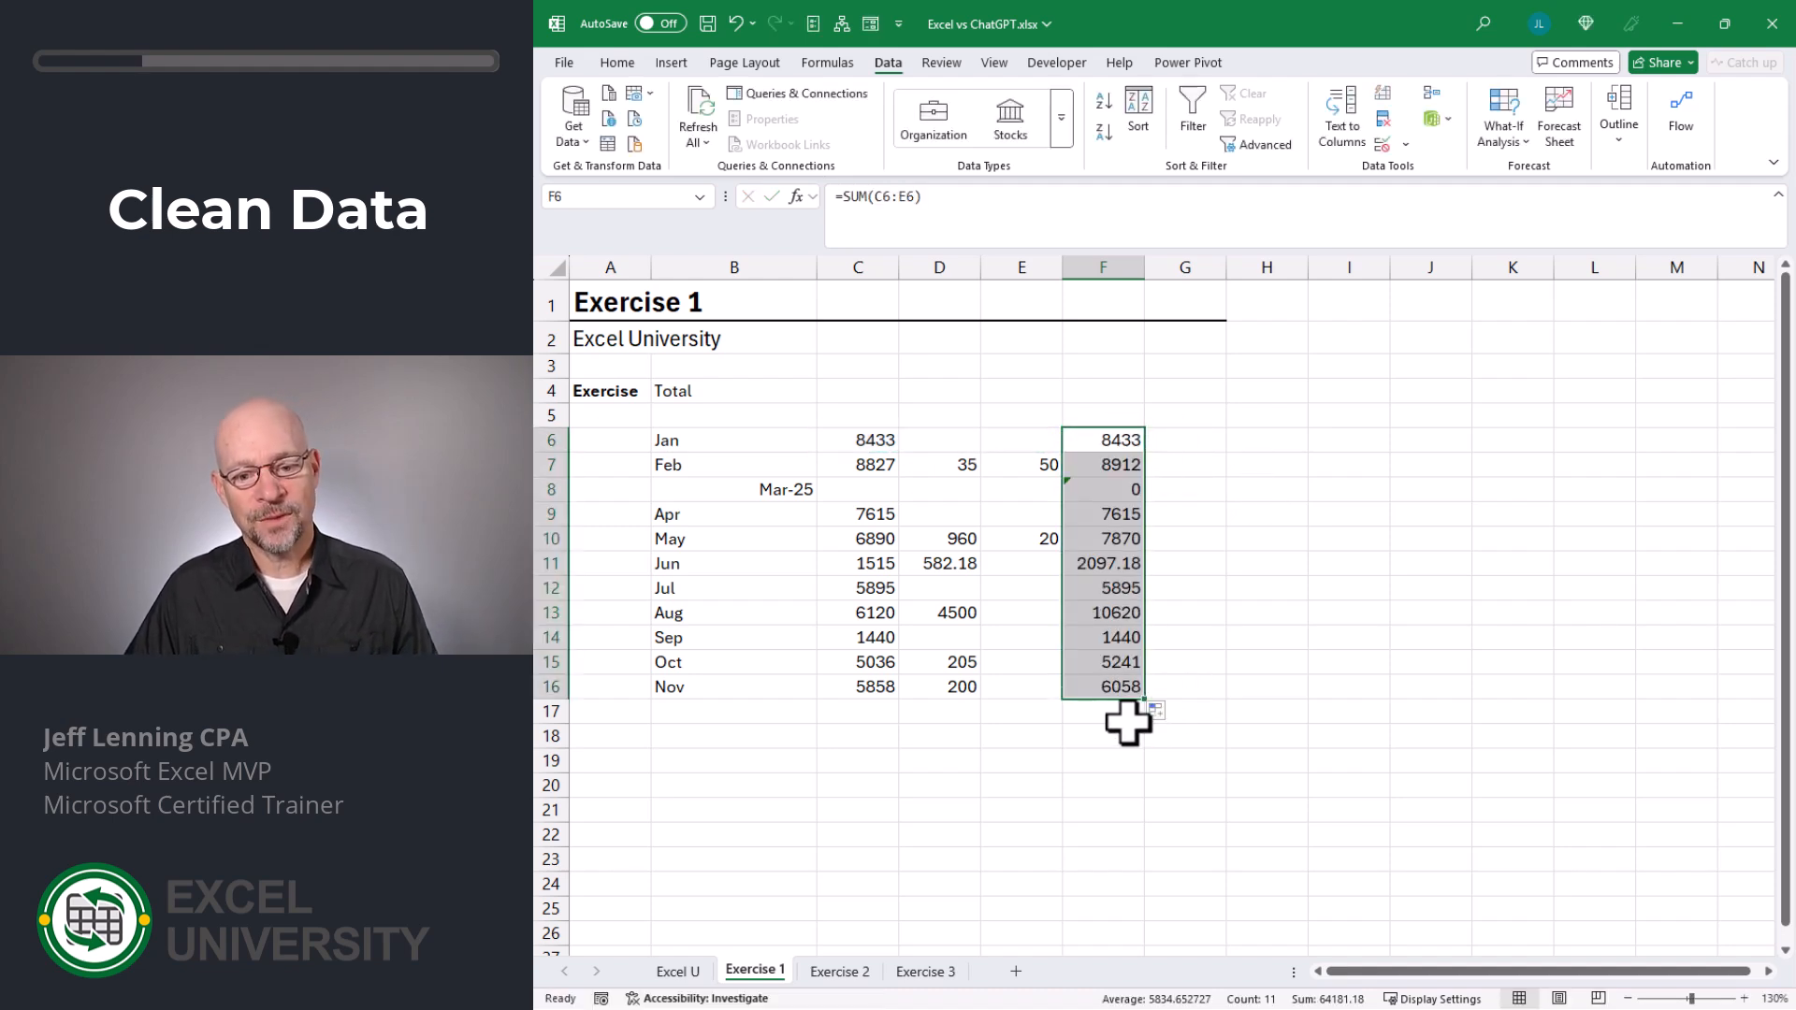
click(1229, 708)
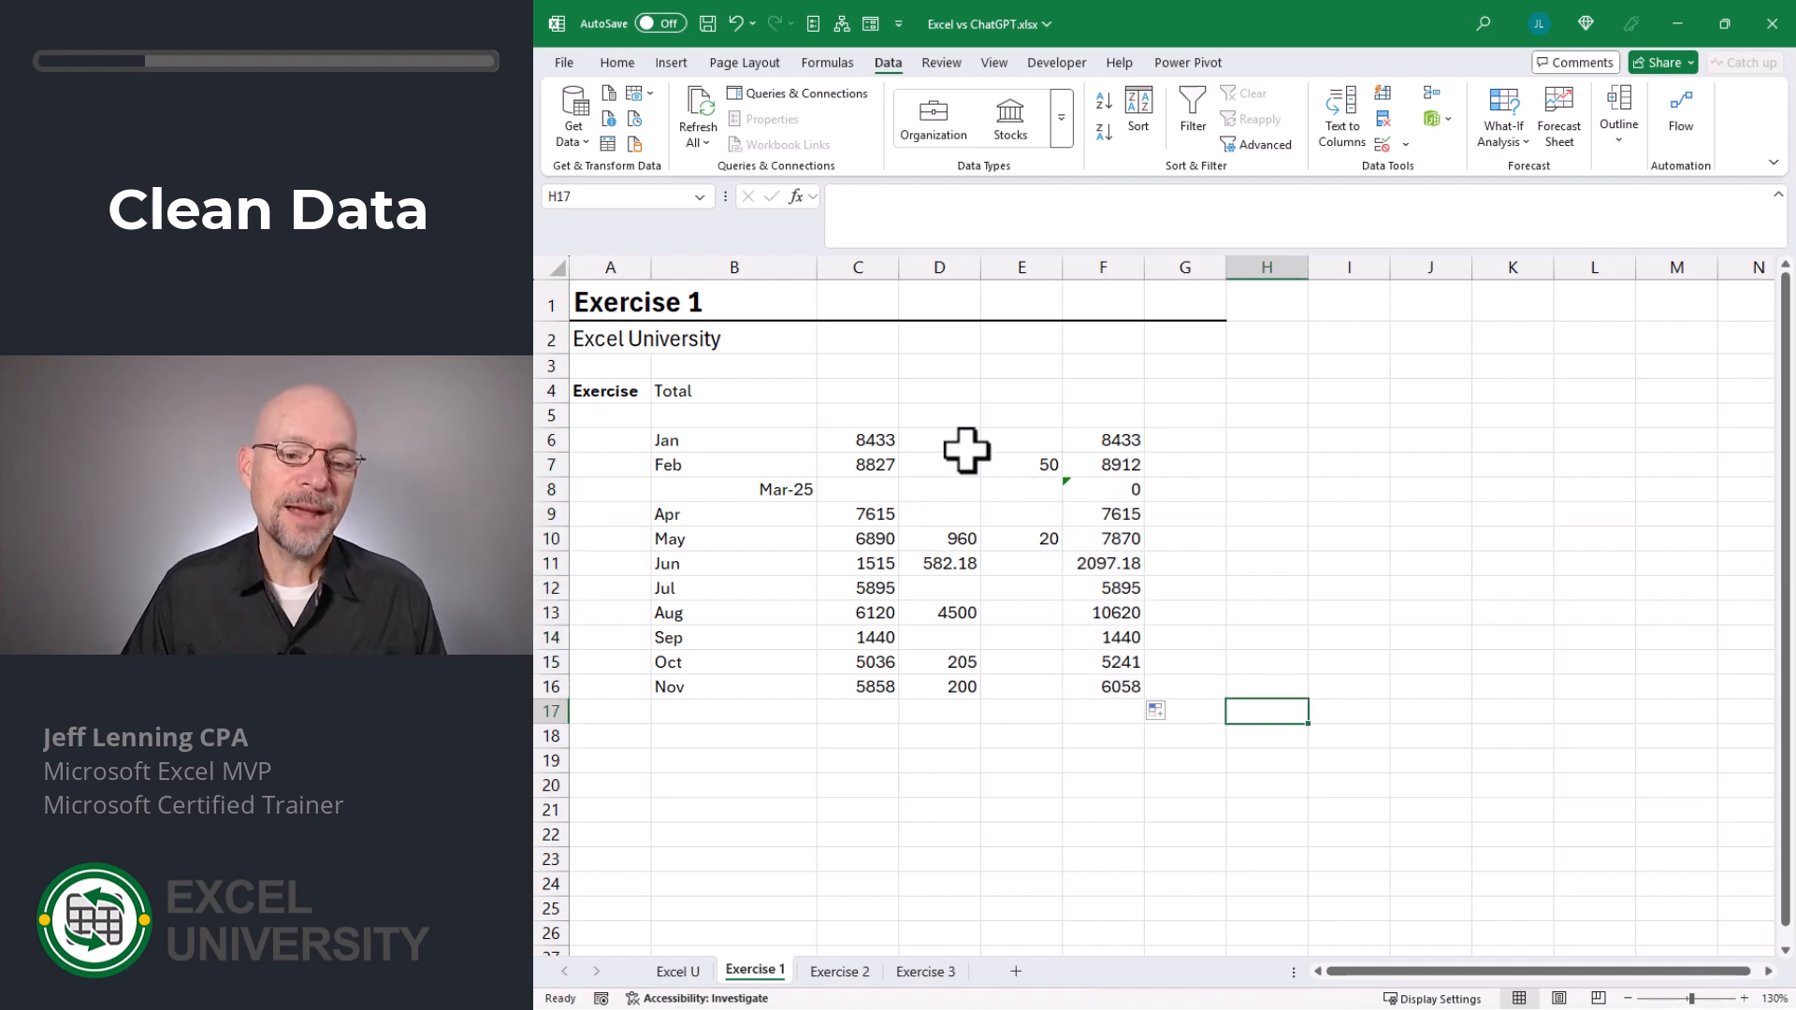
- Undo the row totals, manual May edits and column splits to restore the original entries in column B
key(ctrl+z)
key(ctrl+z)
key(ctrl+z)
key(ctrl+z)
key(ctrl+z)
key(ctrl+z)
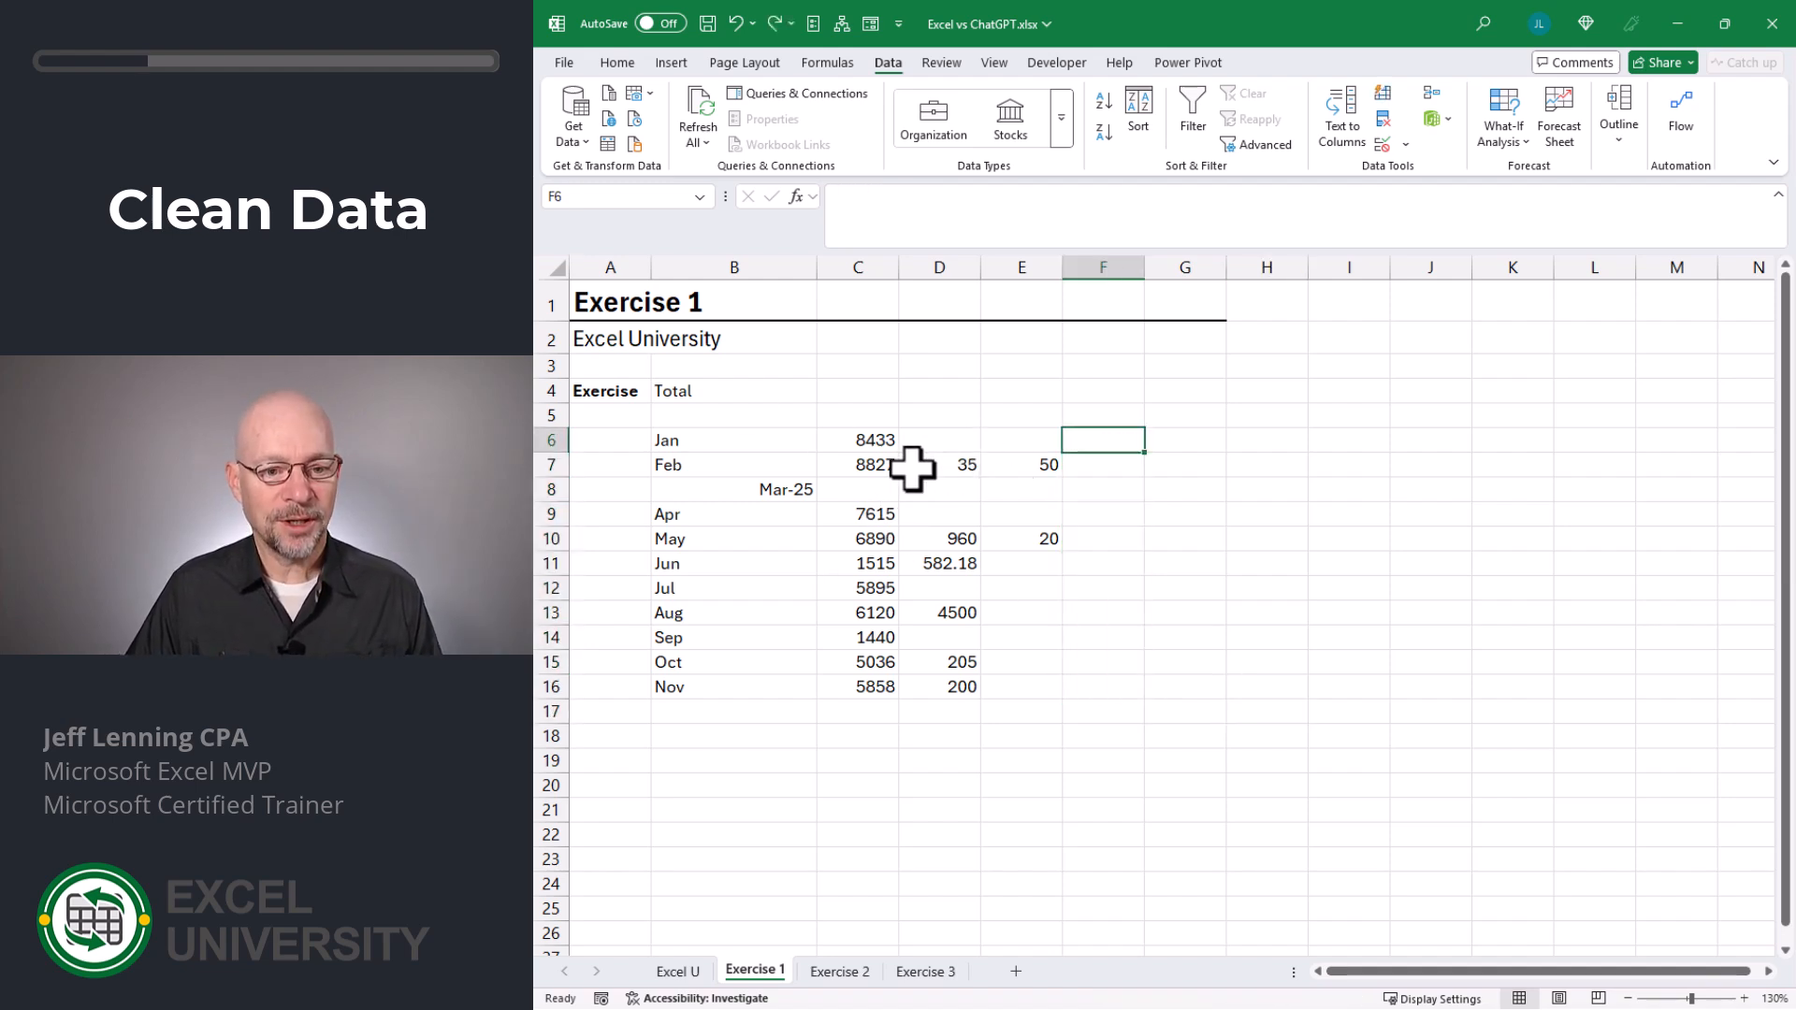
key(ctrl+z)
key(ctrl+z)
key(ctrl+z)
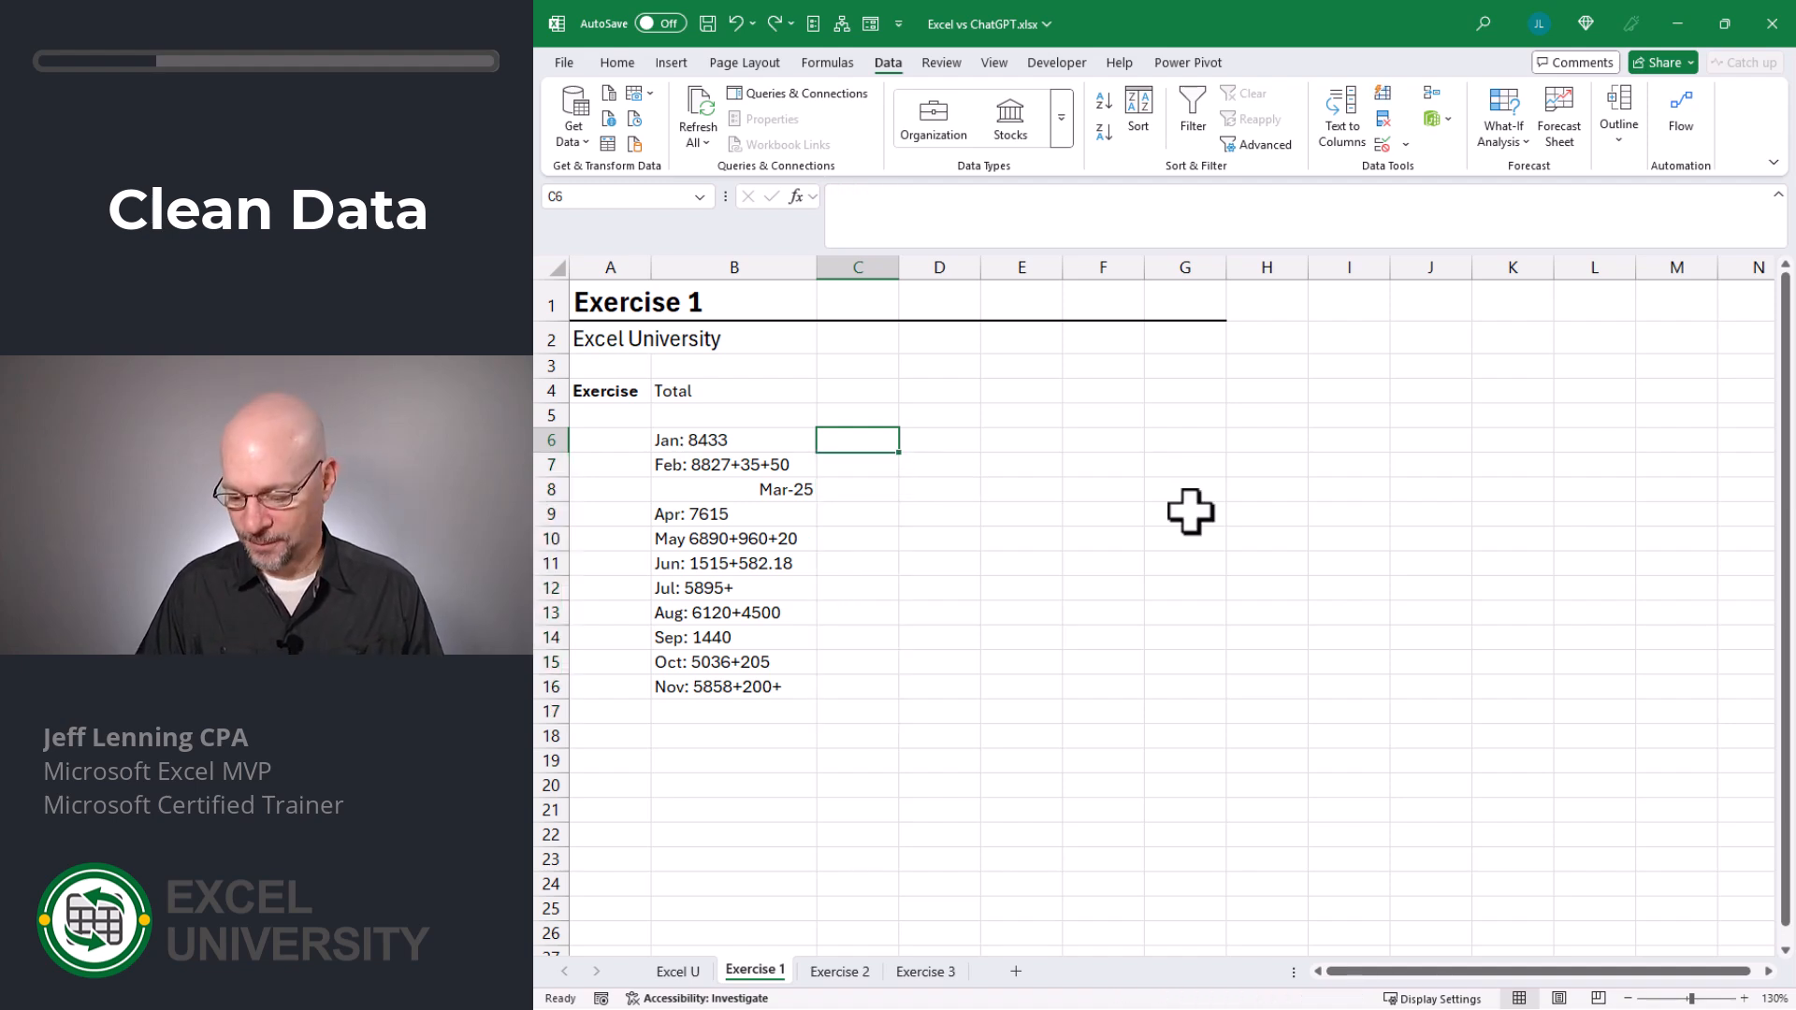
- Enter 8433 in C6 as an example and try Flash Fill on the cells below it
text(84)
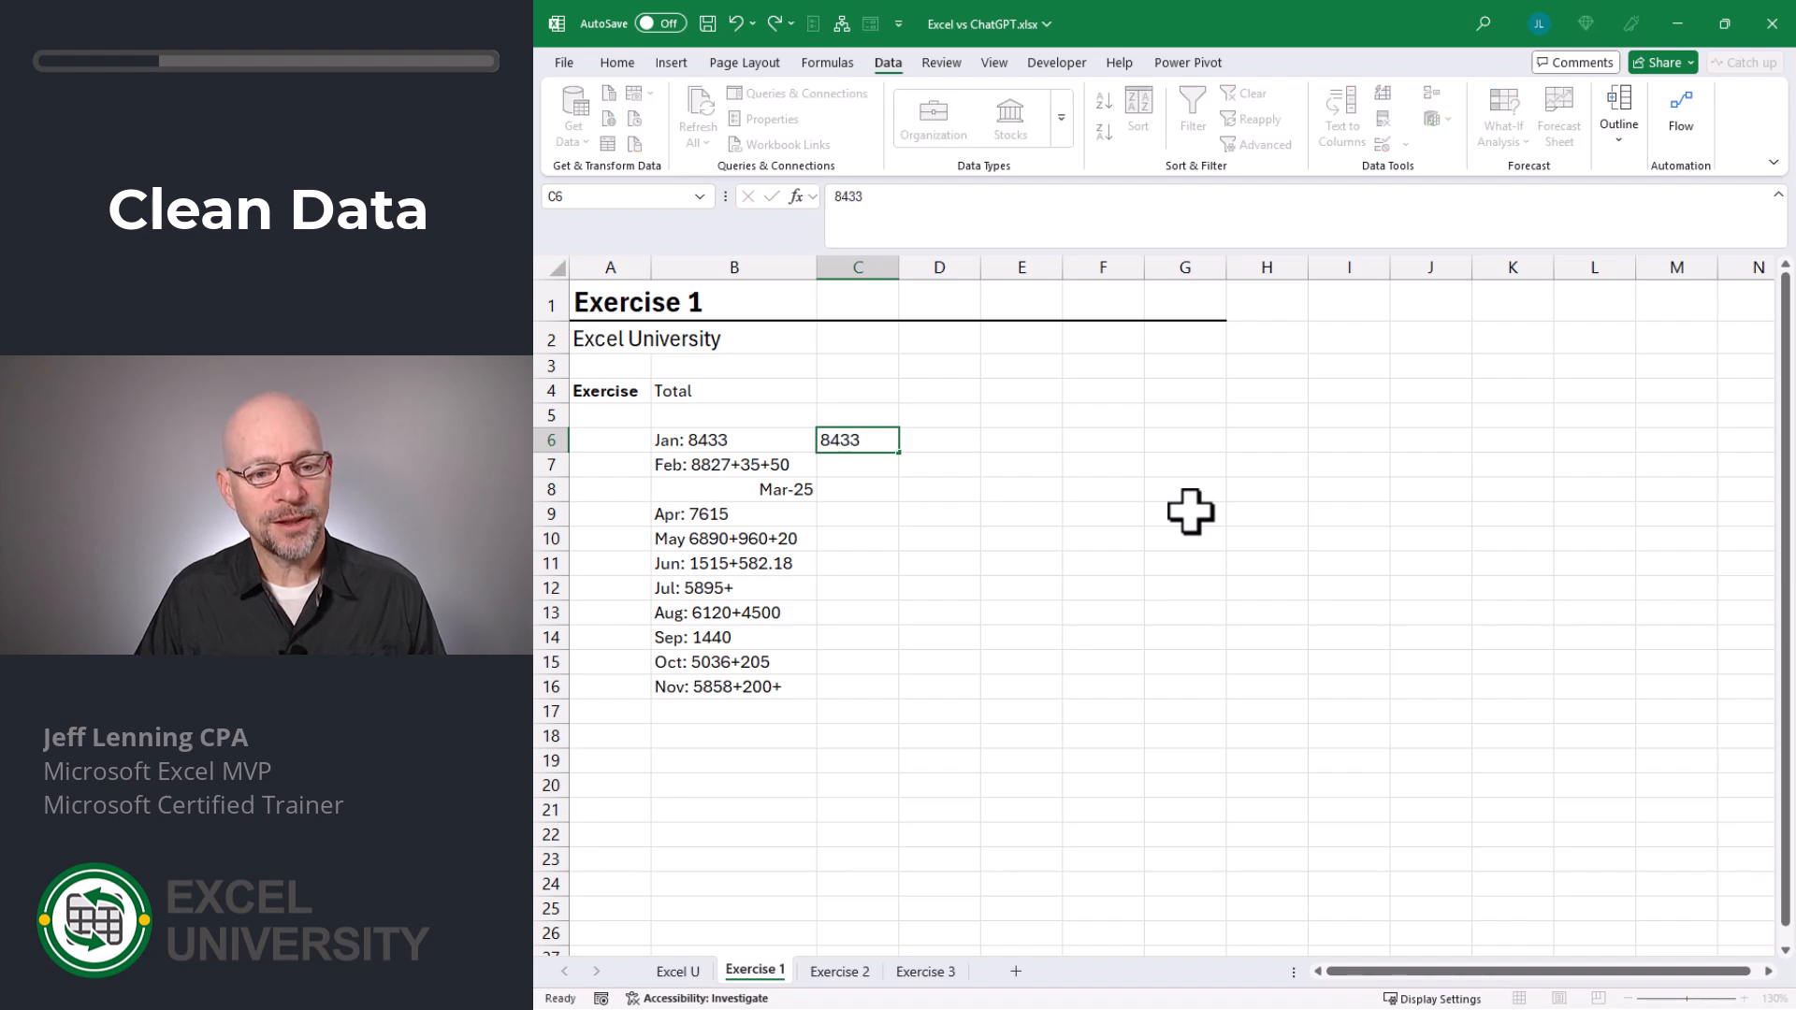
text(33)
key(Return)
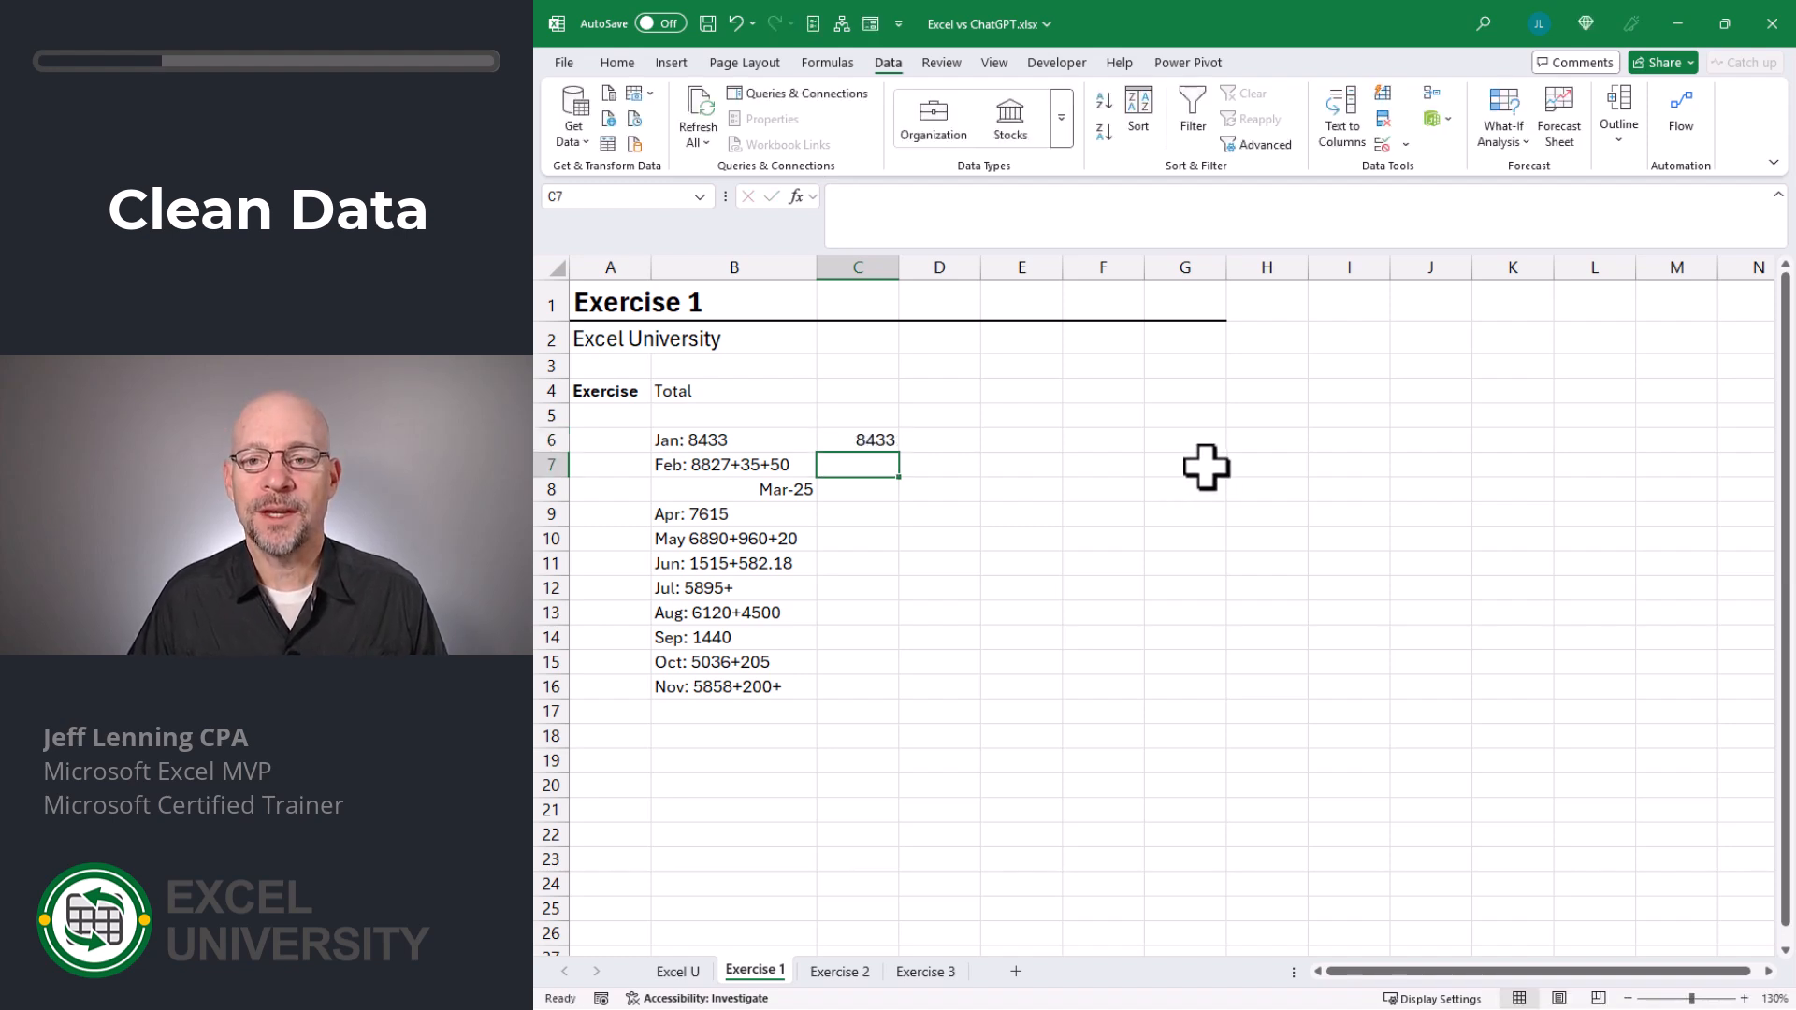
click(1381, 92)
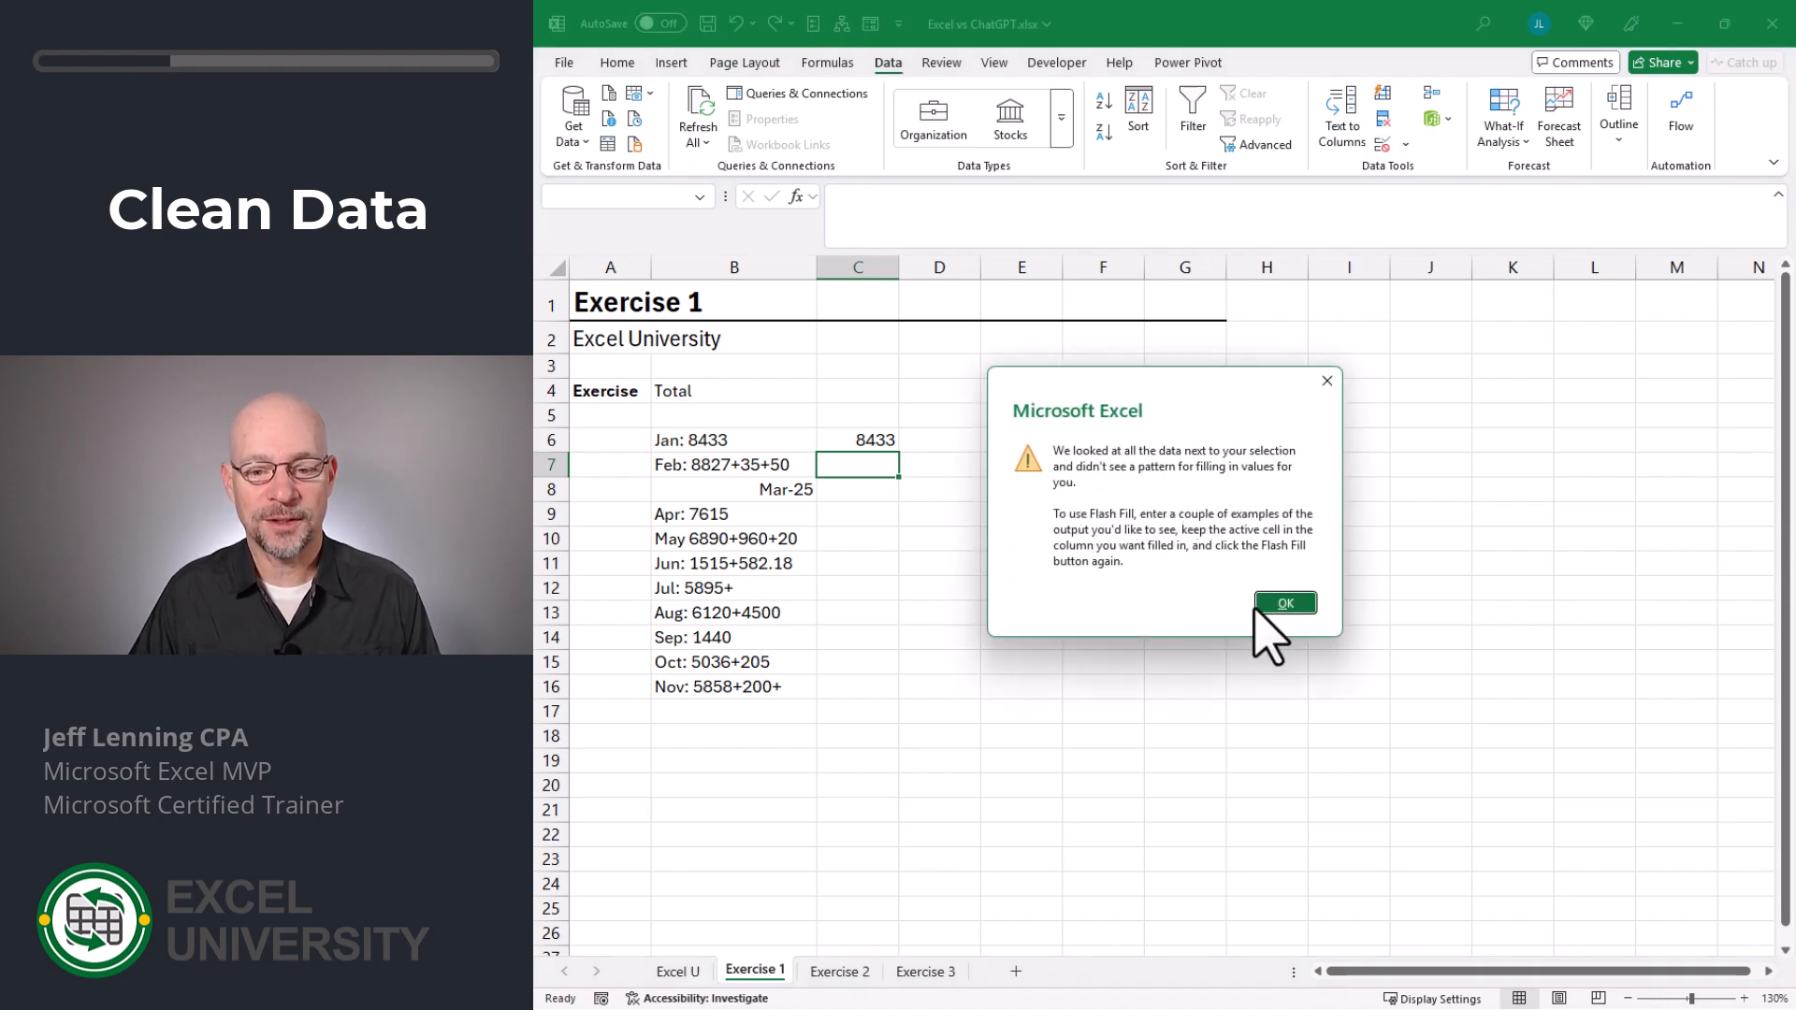
click(1278, 605)
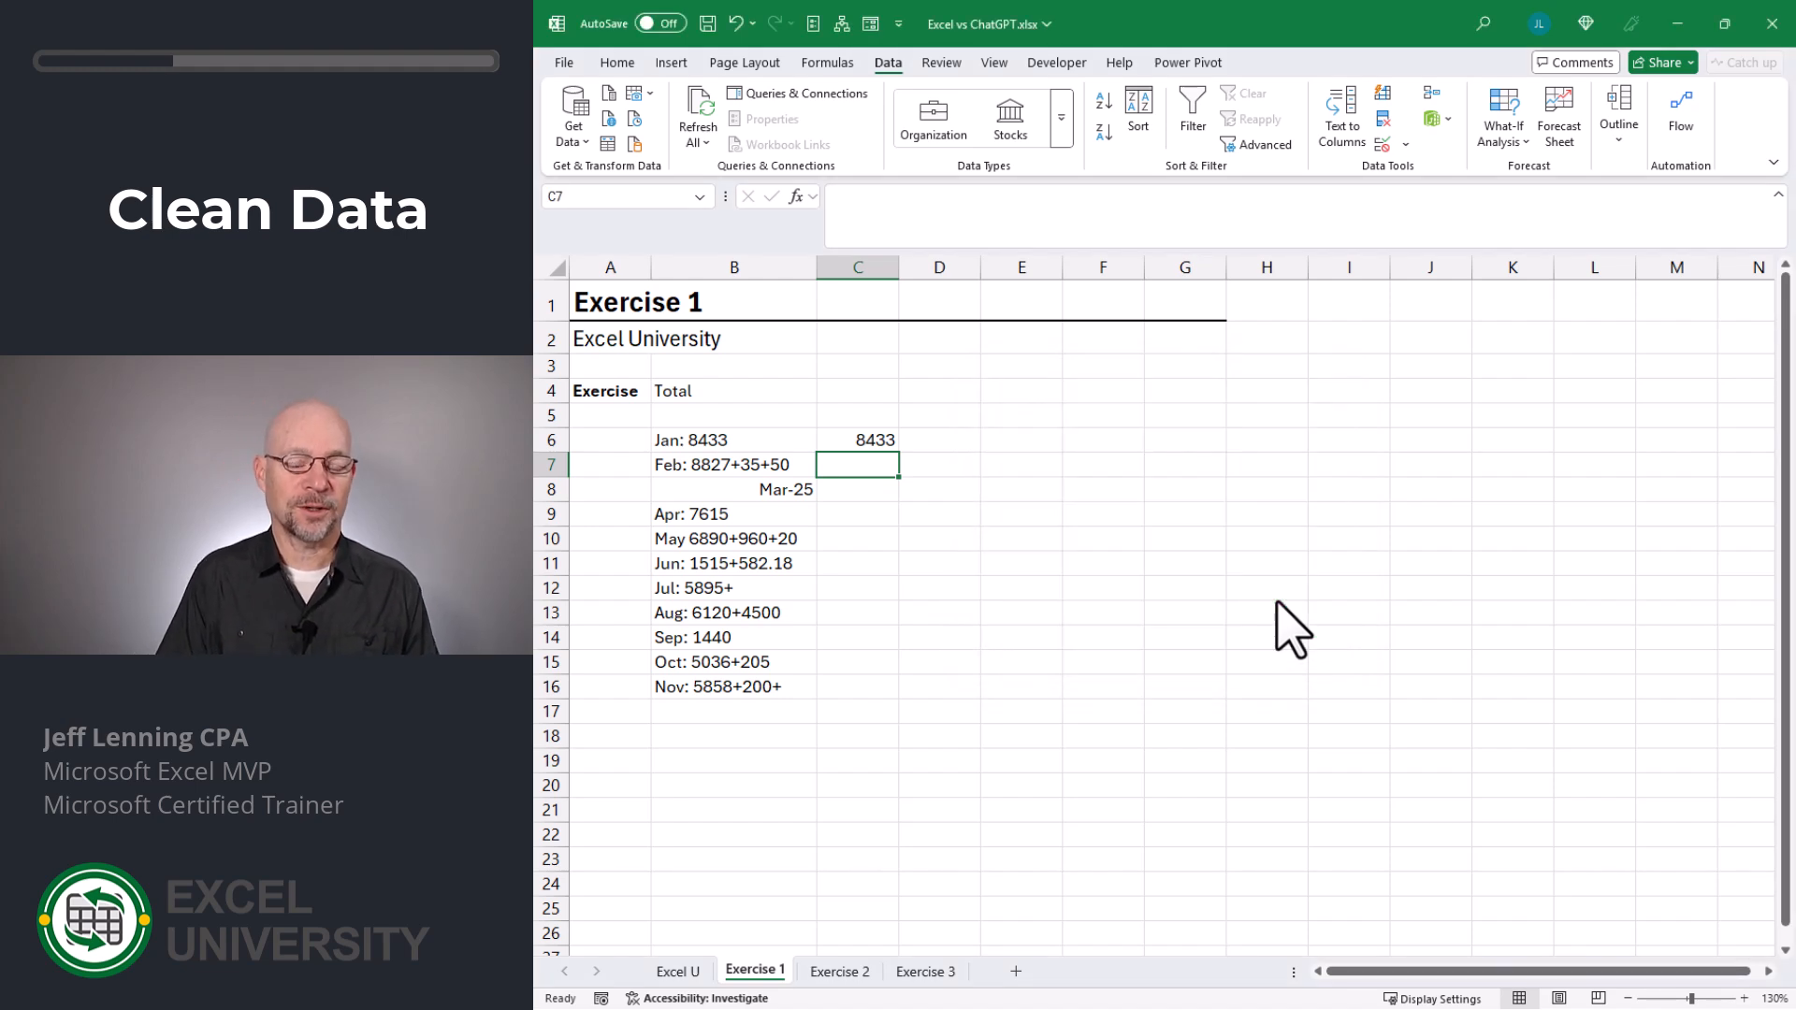
- Replace the content of C6 with =TEXTSPLIT(B6,":") to split the January entry at the colon
key(Up)
text(=tex)
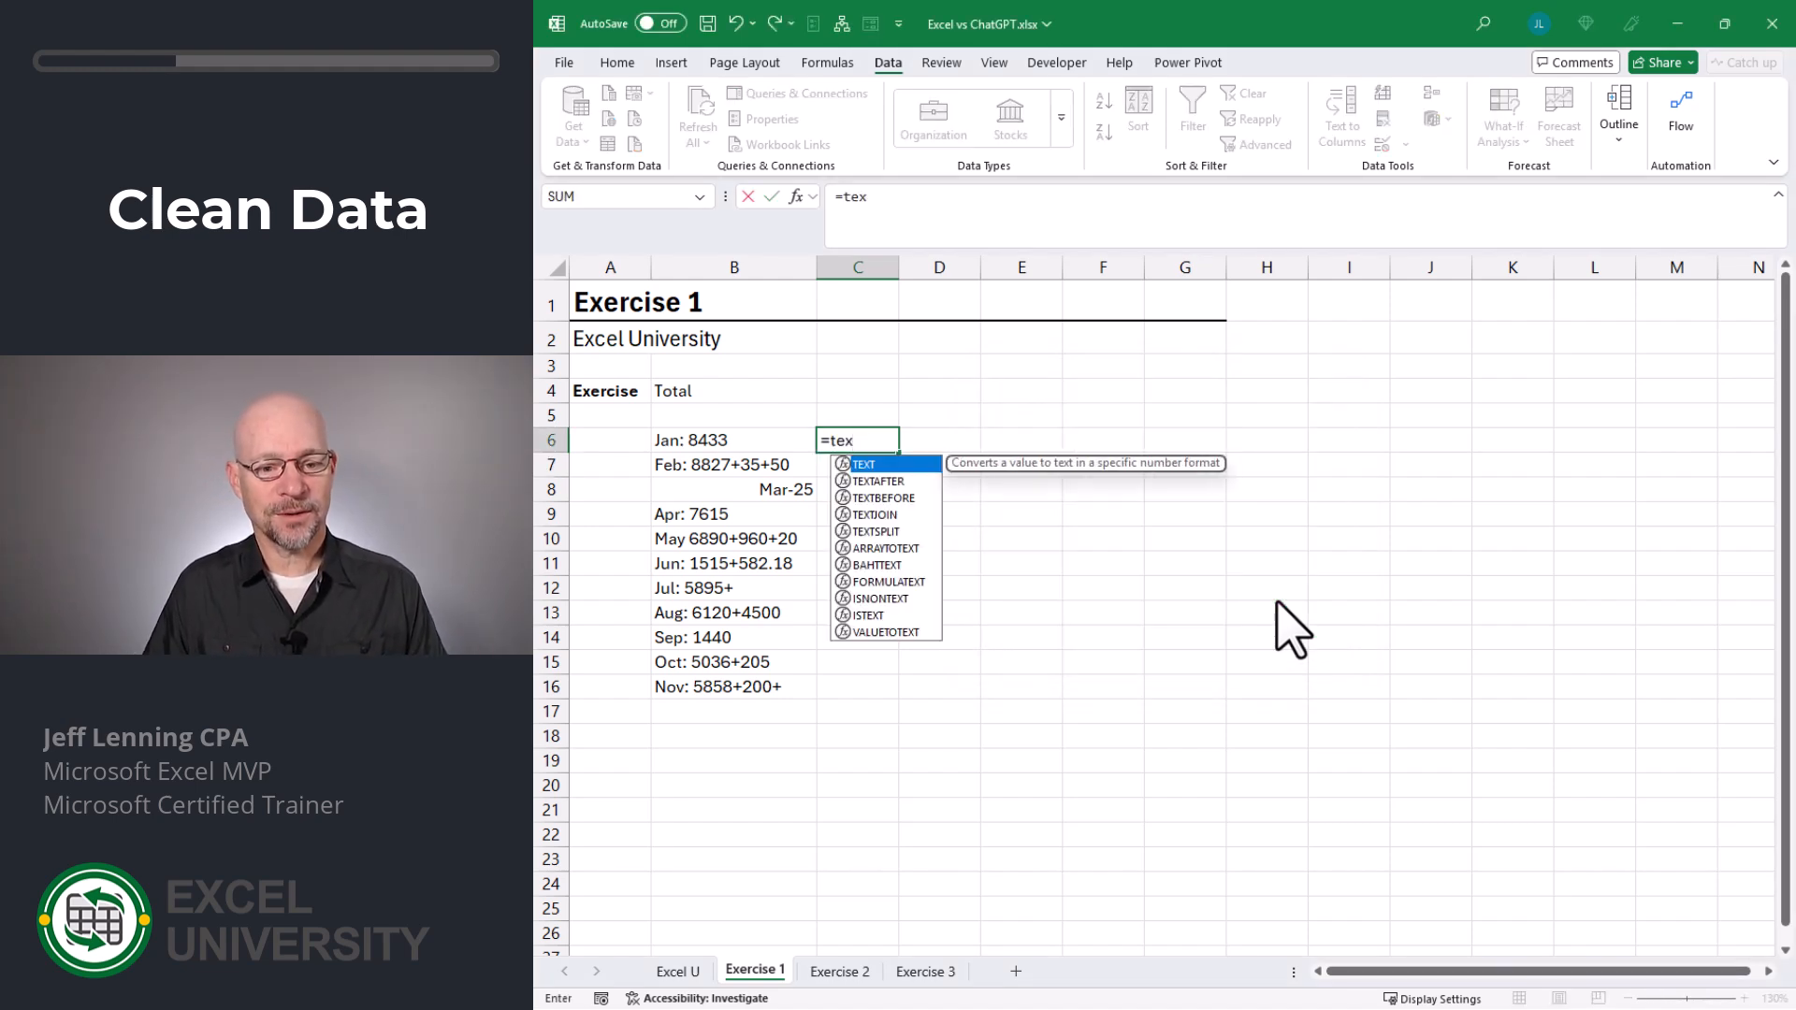
key(Down)
key(Down)
key(Down)
key(Down)
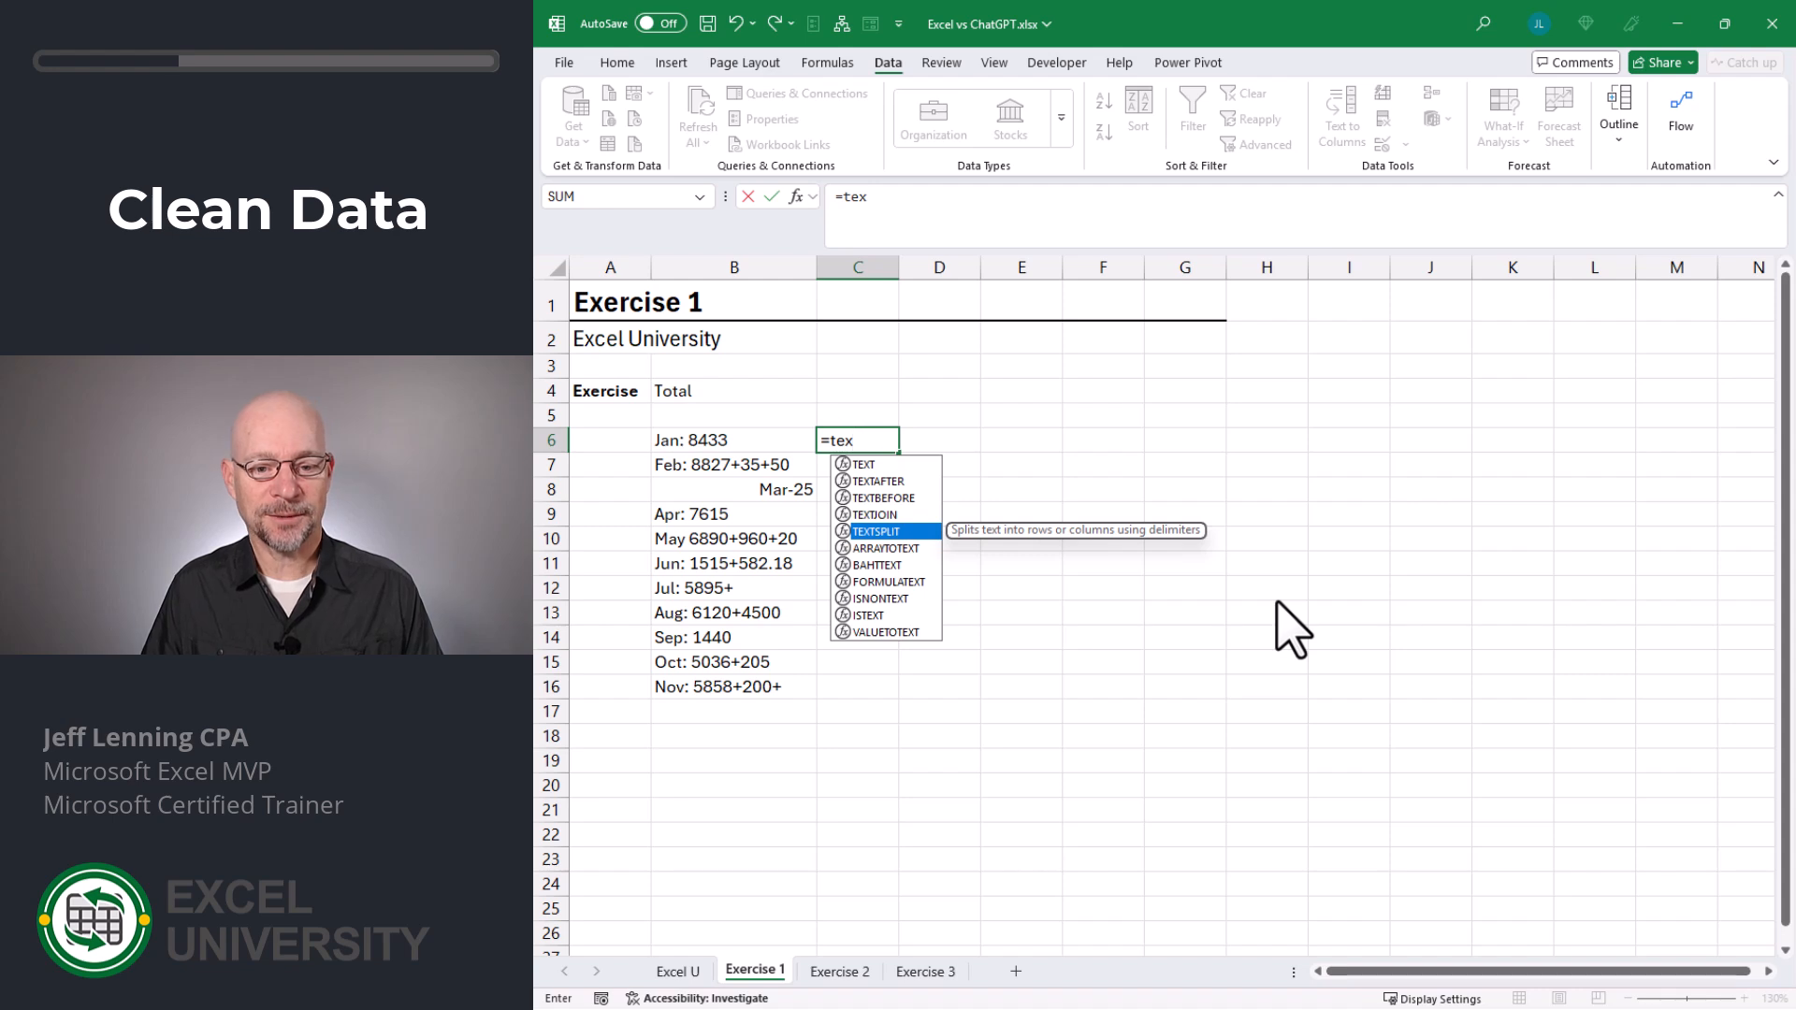
key(Tab)
key(Left)
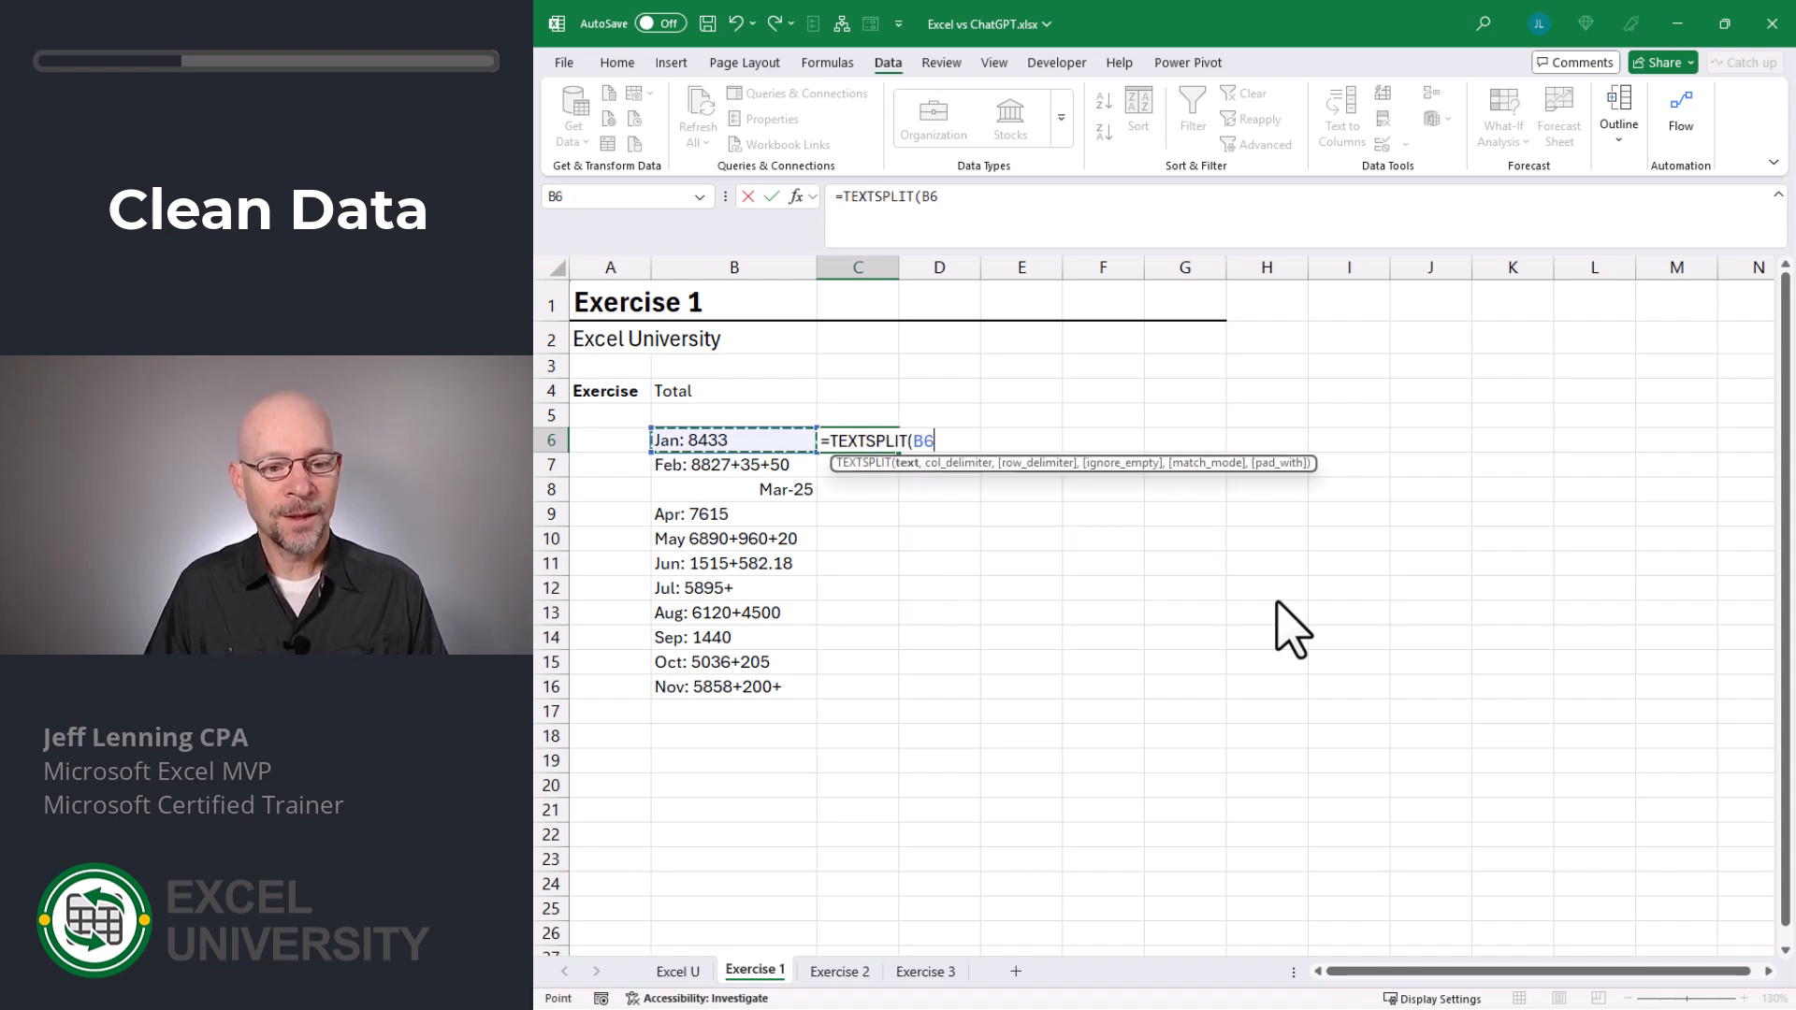
text(,)
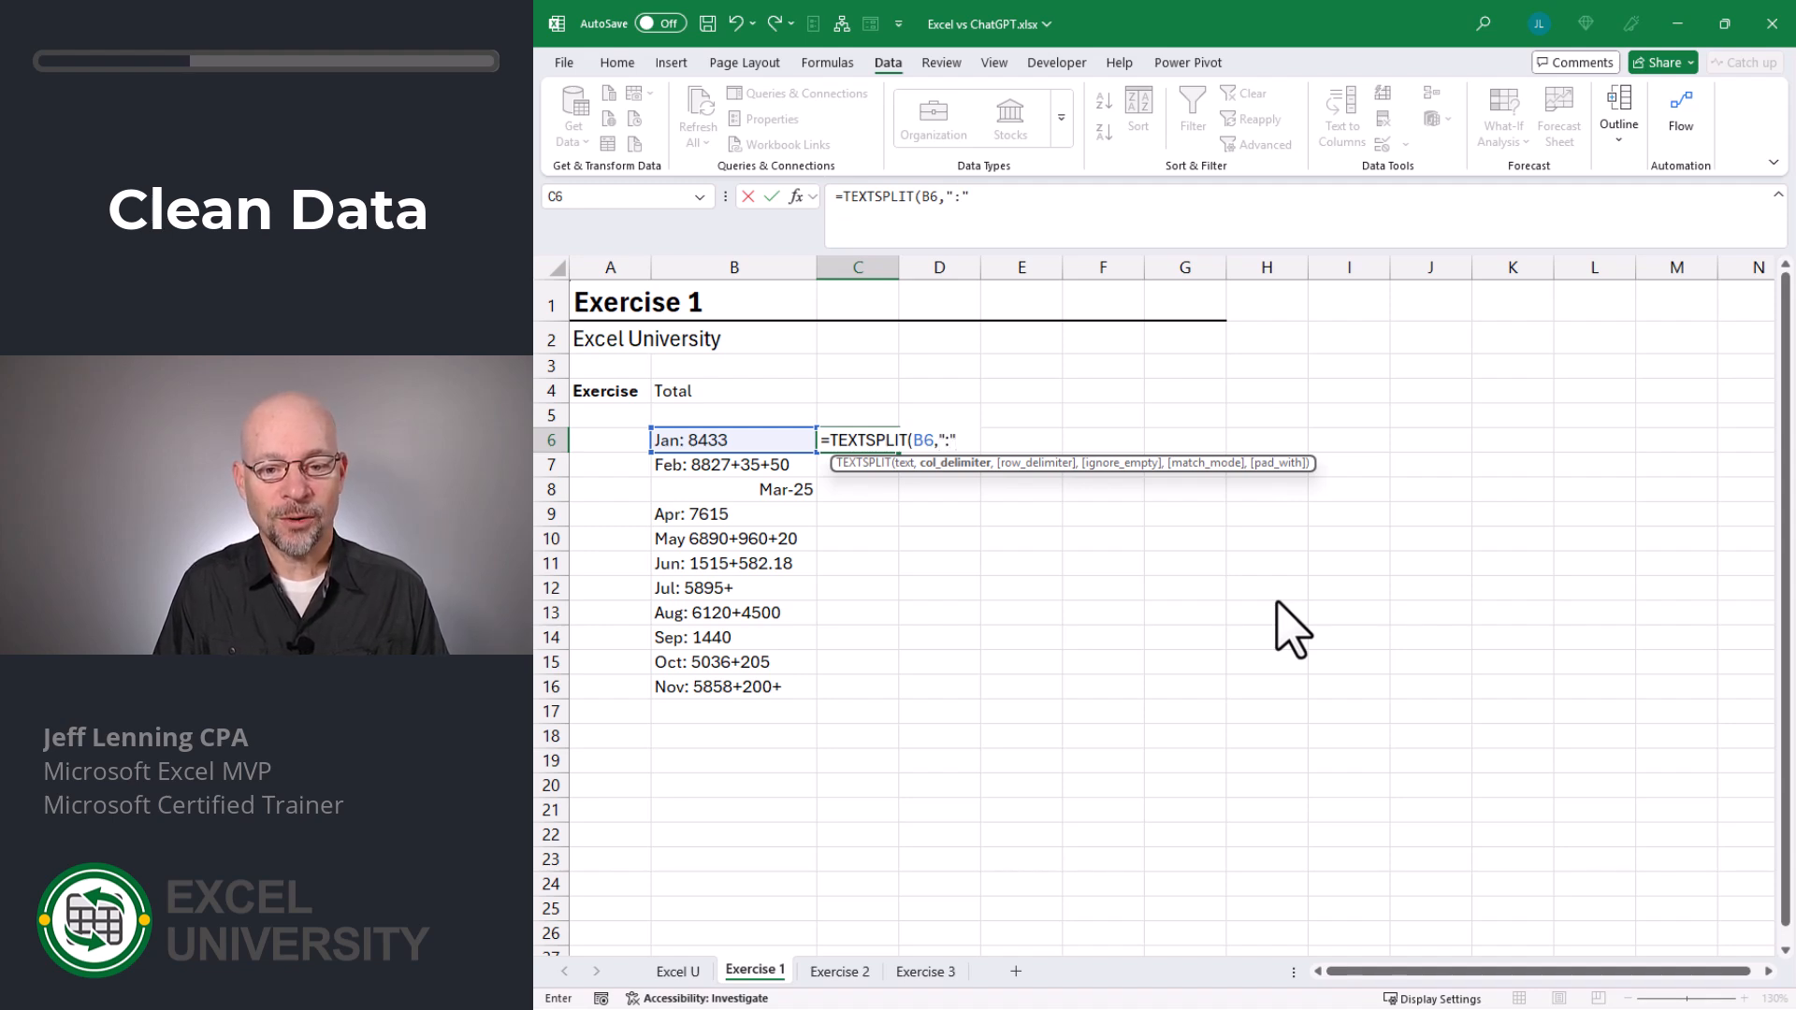
text(":")
key(Return)
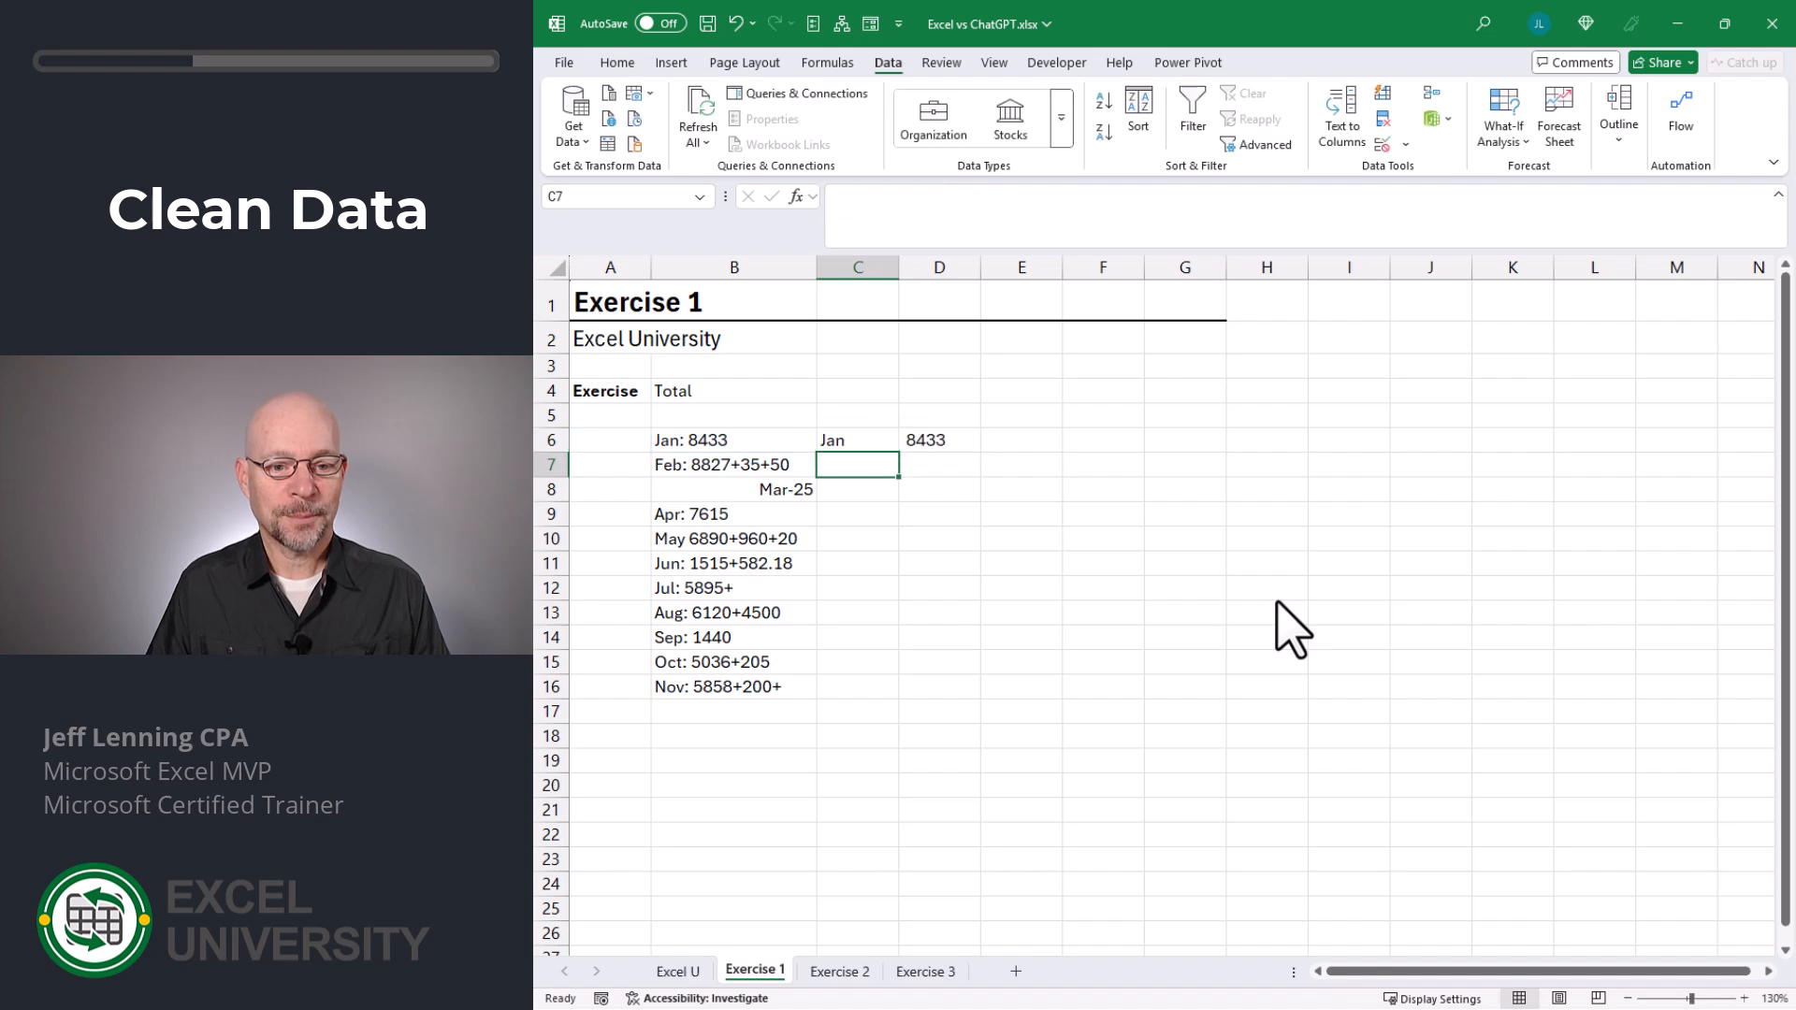
key(Up)
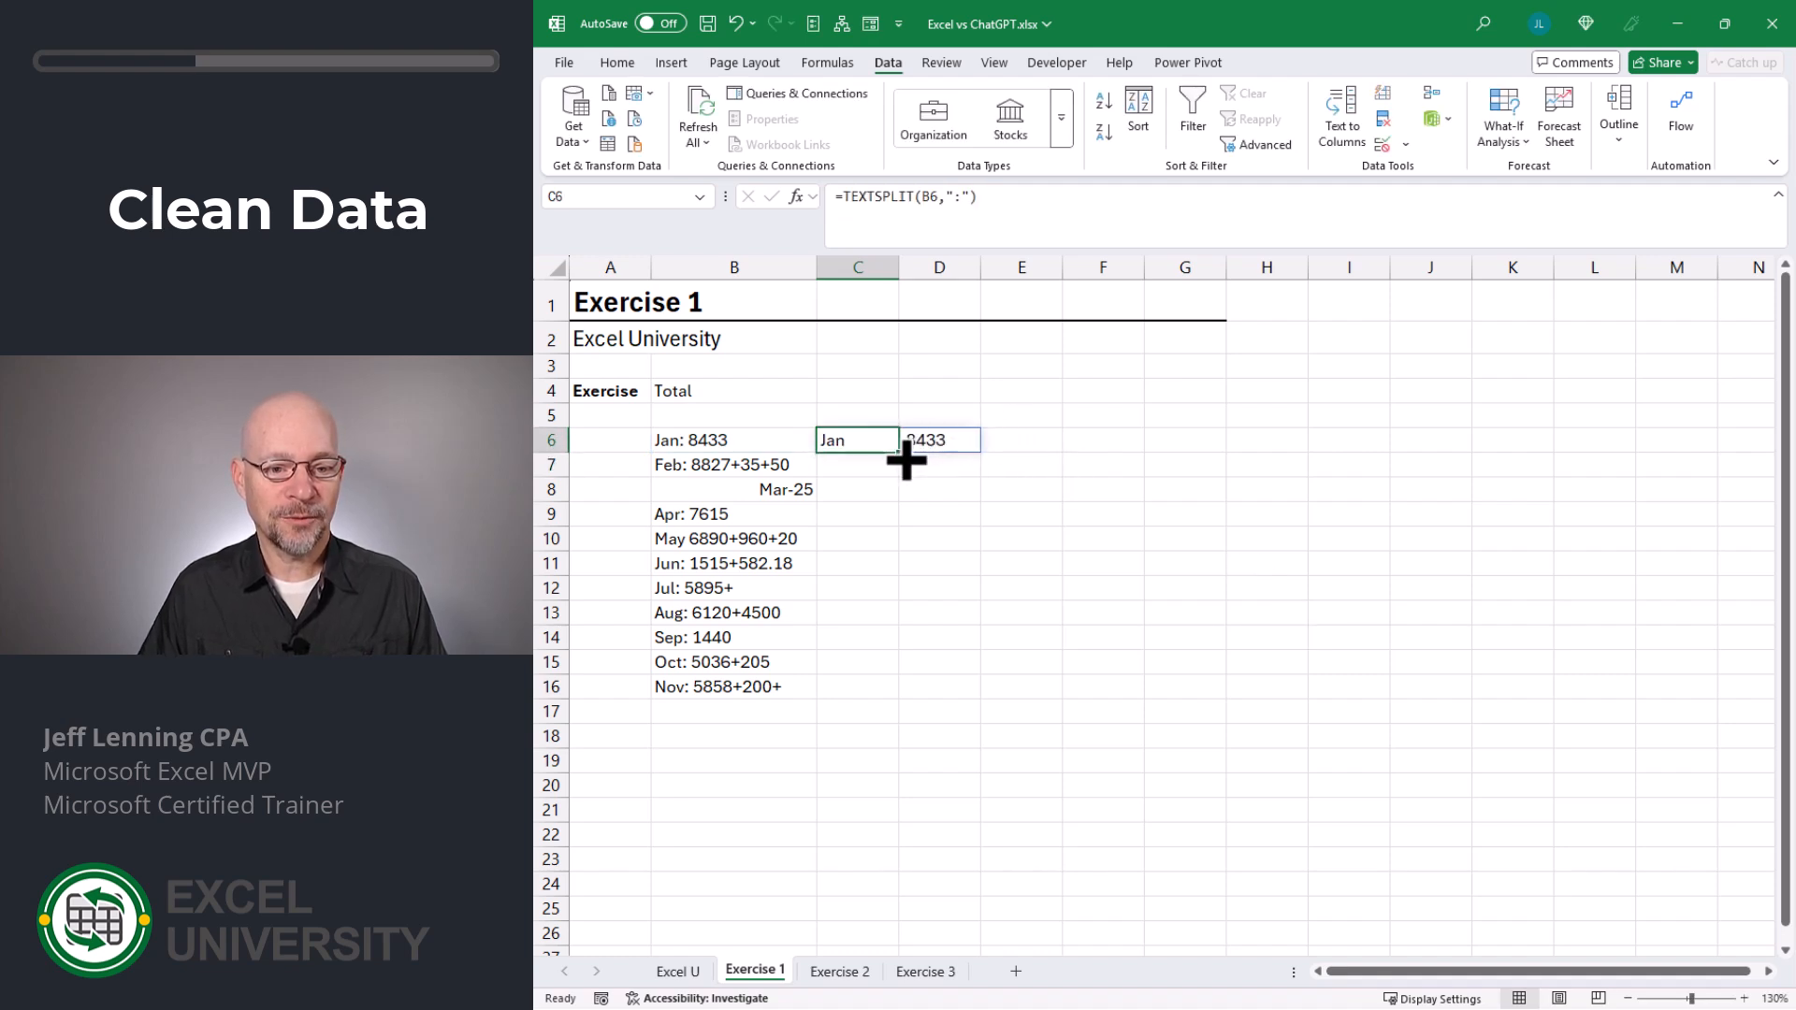
- Fill the TEXTSPLIT formula from C6 down to C16 and inspect the split entries
drag(898, 453, 889, 697)
click(1103, 588)
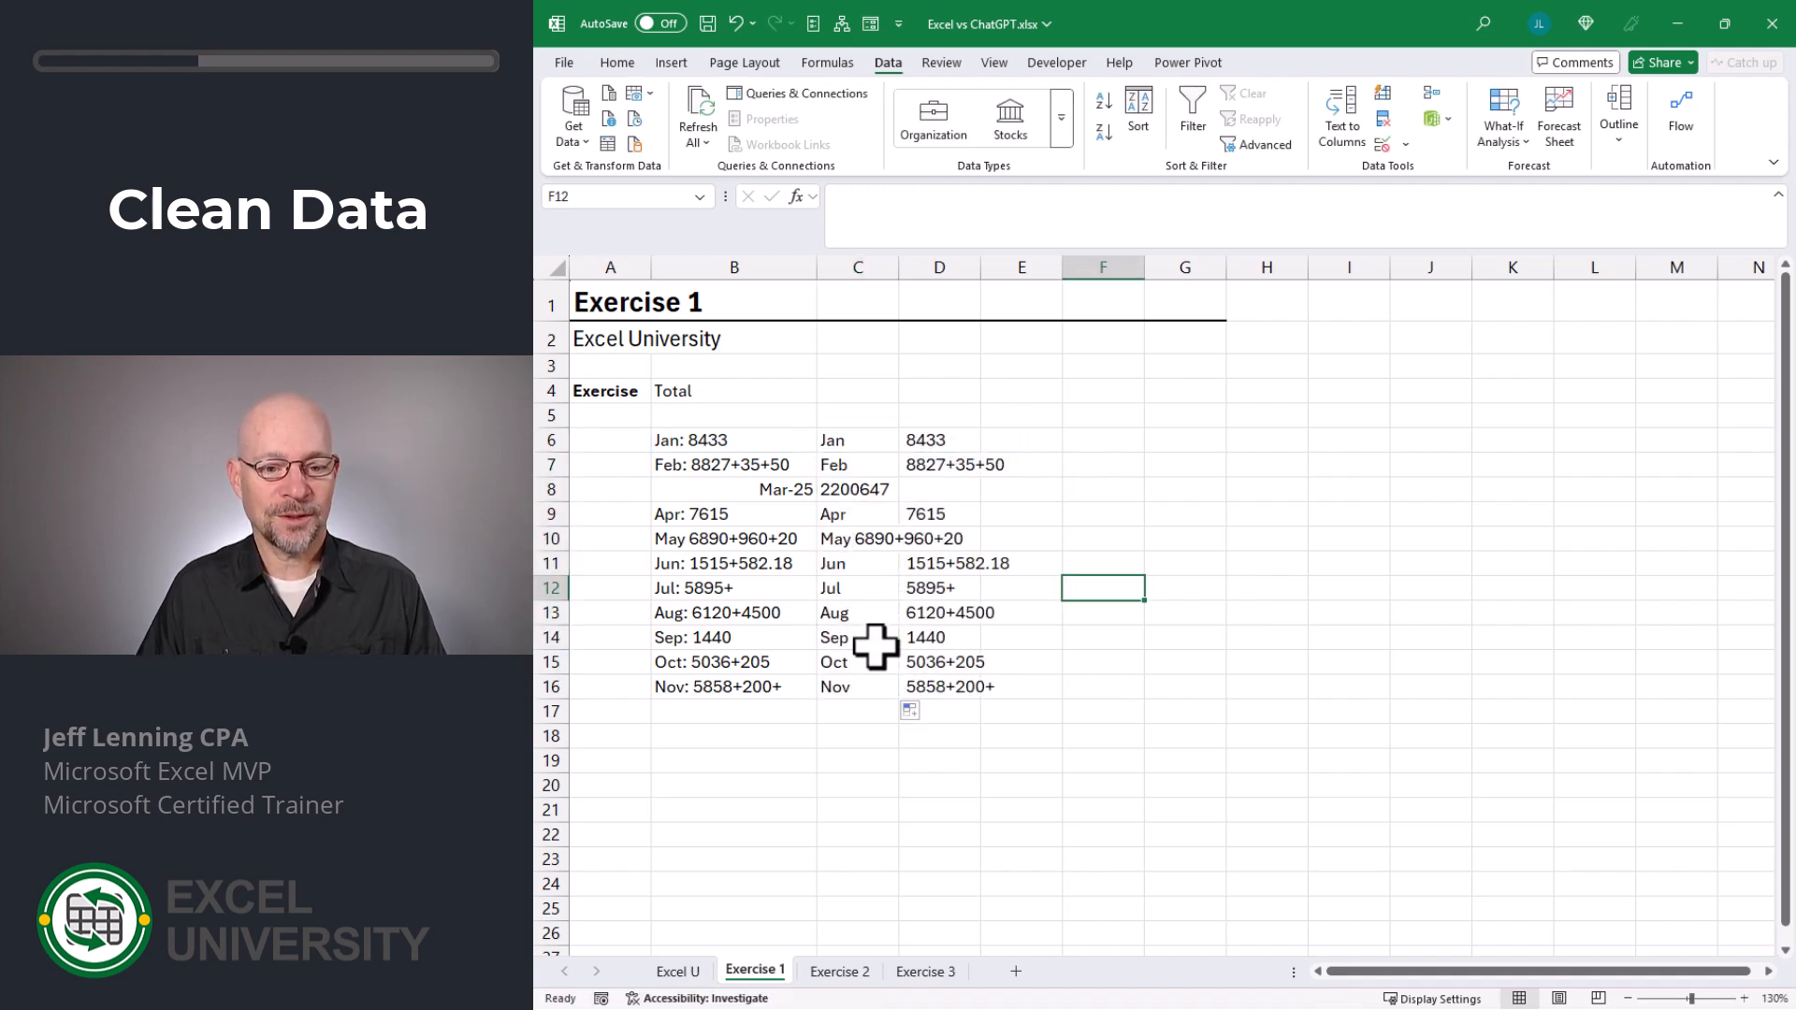
click(873, 446)
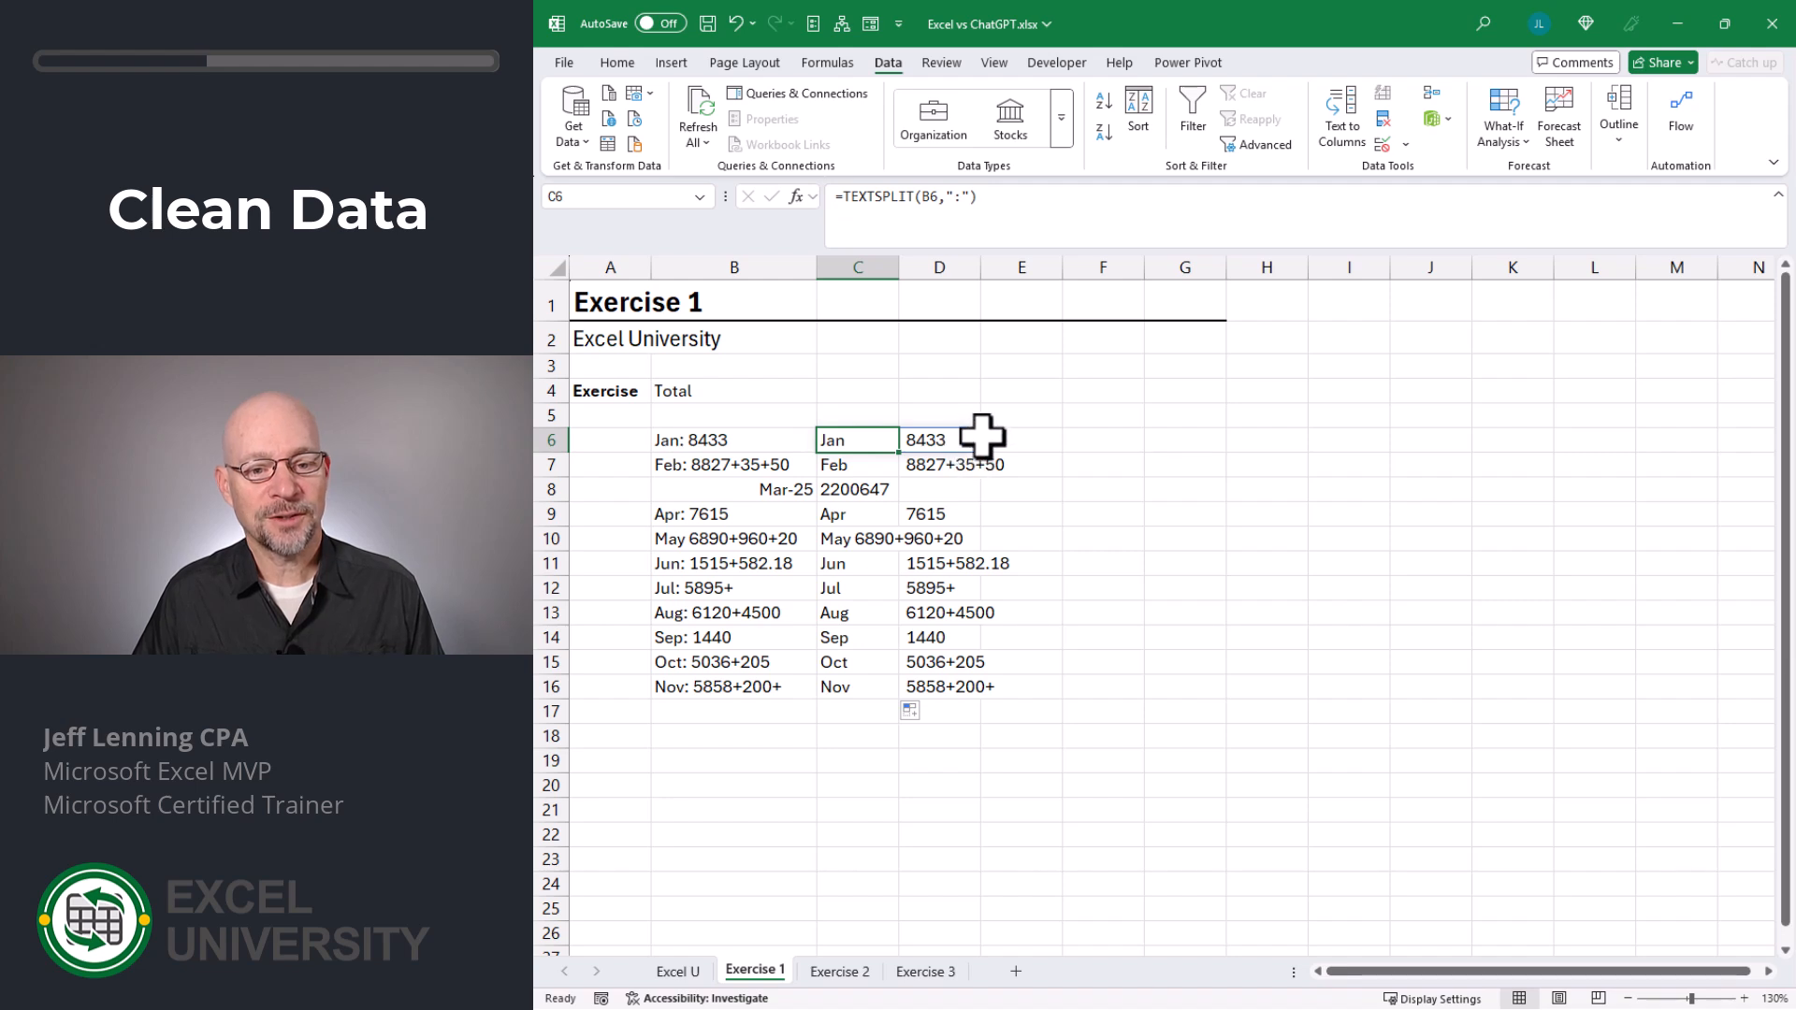
click(1018, 469)
click(932, 469)
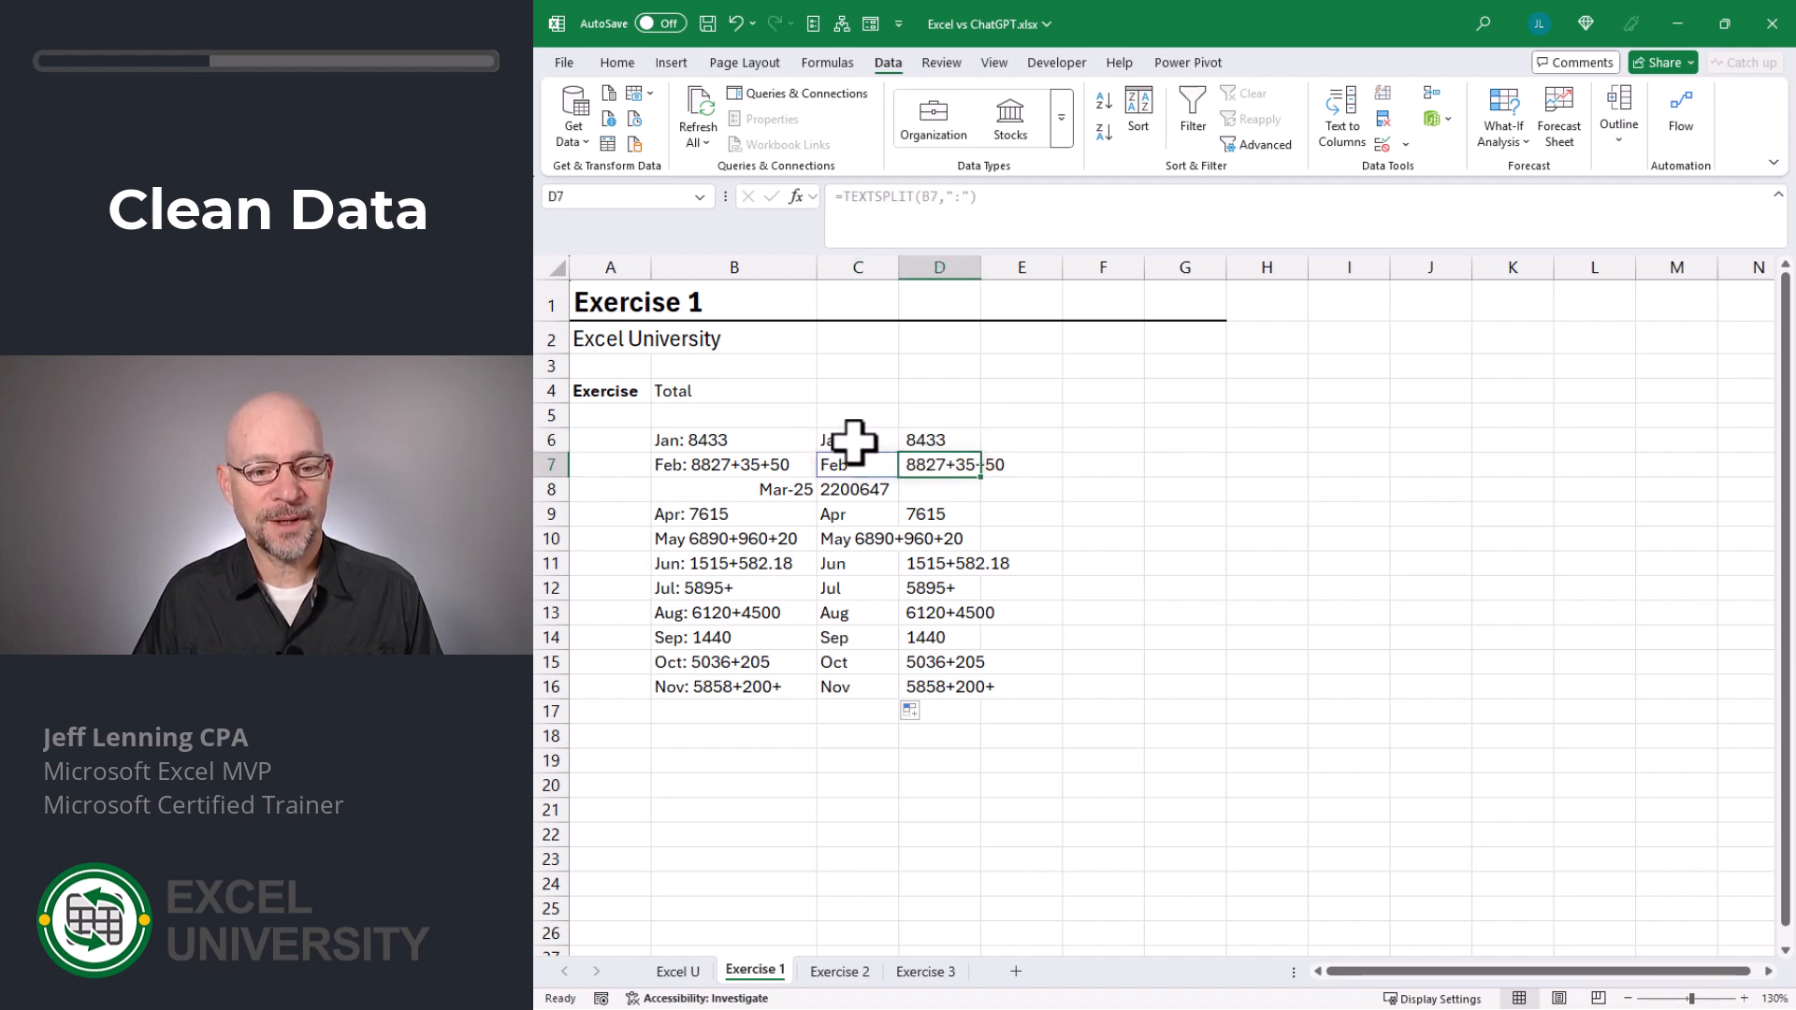
- Clear the TEXTSPLIT formulas and their results from C6:E16
drag(853, 441, 1005, 692)
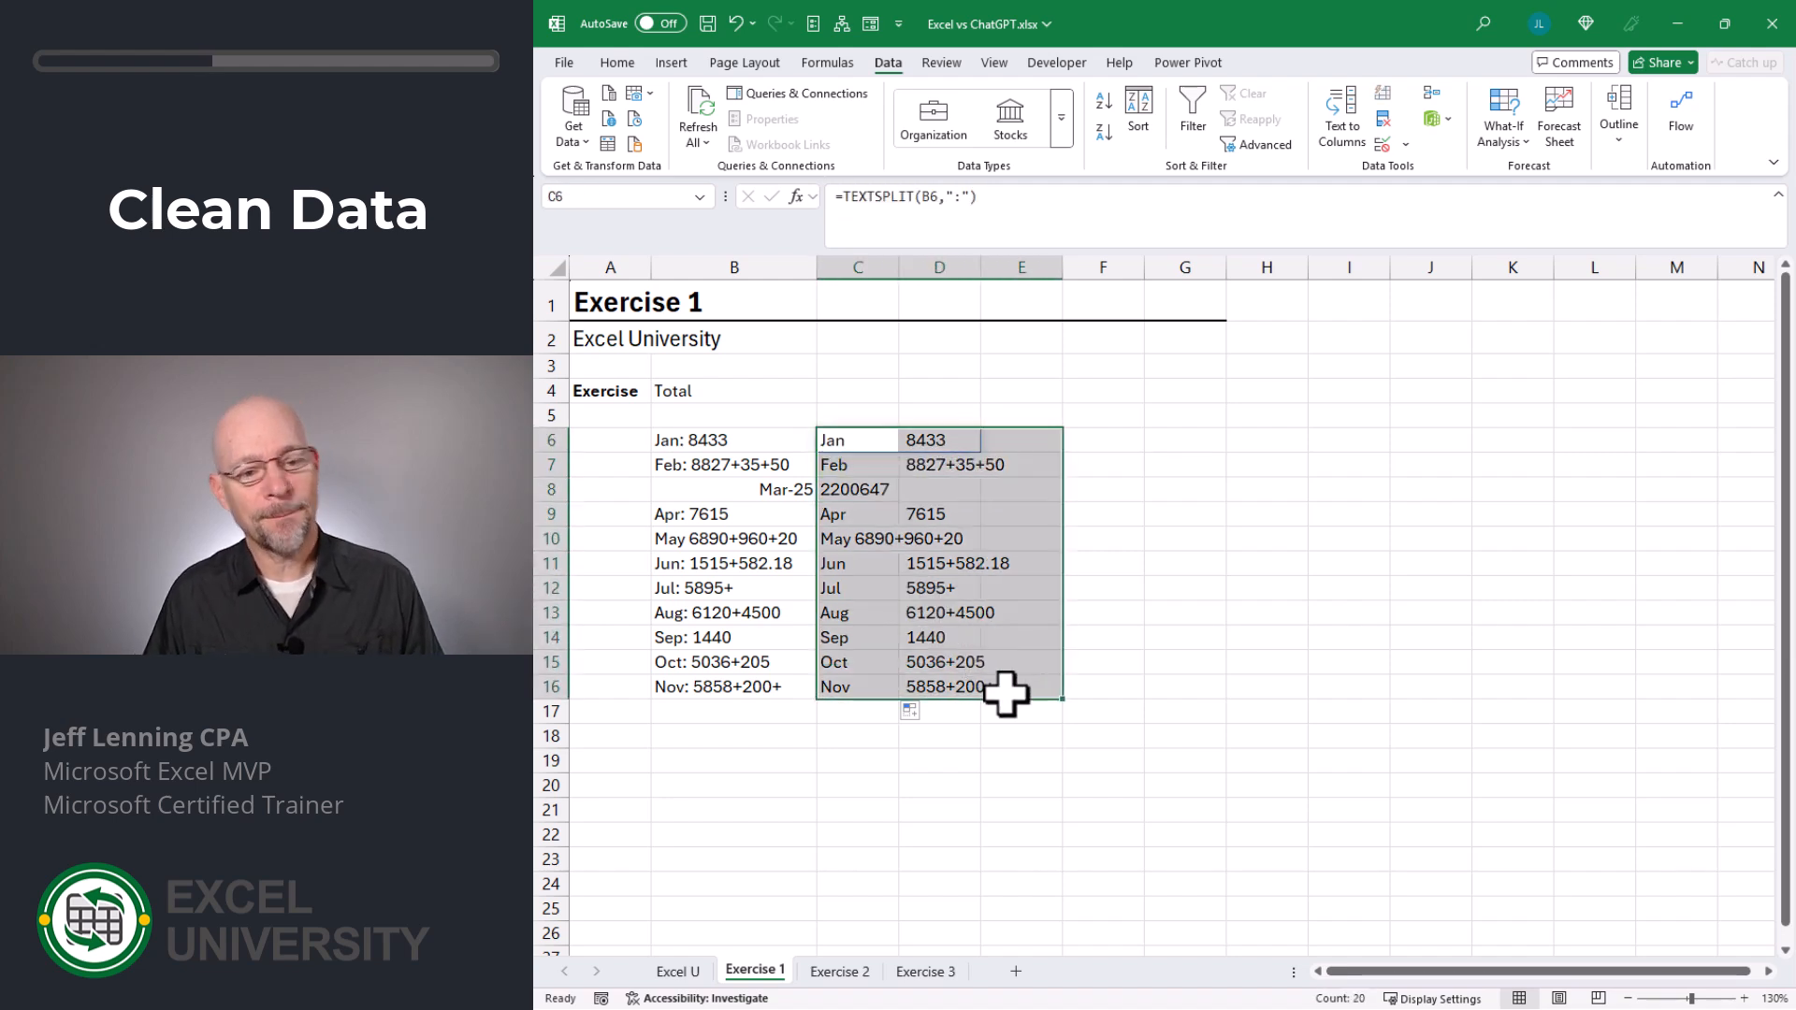
key(Delete)
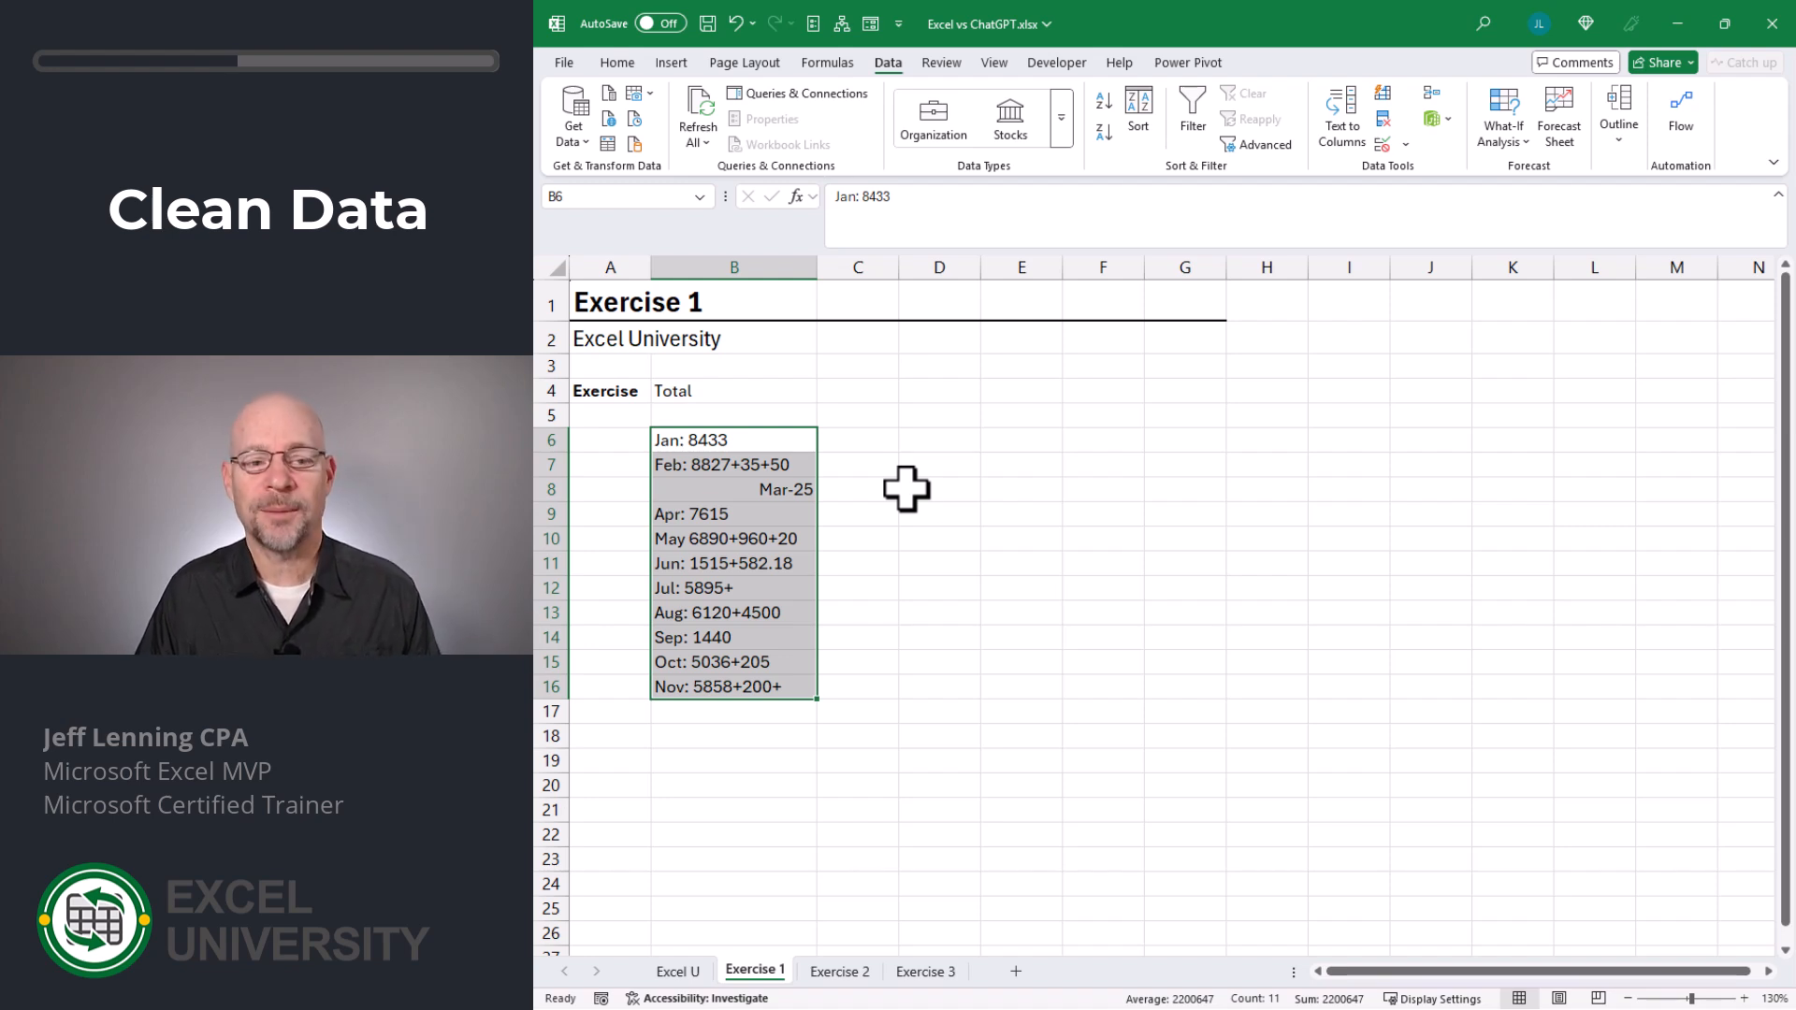
- Split the entries in B6:B16 at the colon with Text to Columns
click(1347, 131)
click(956, 573)
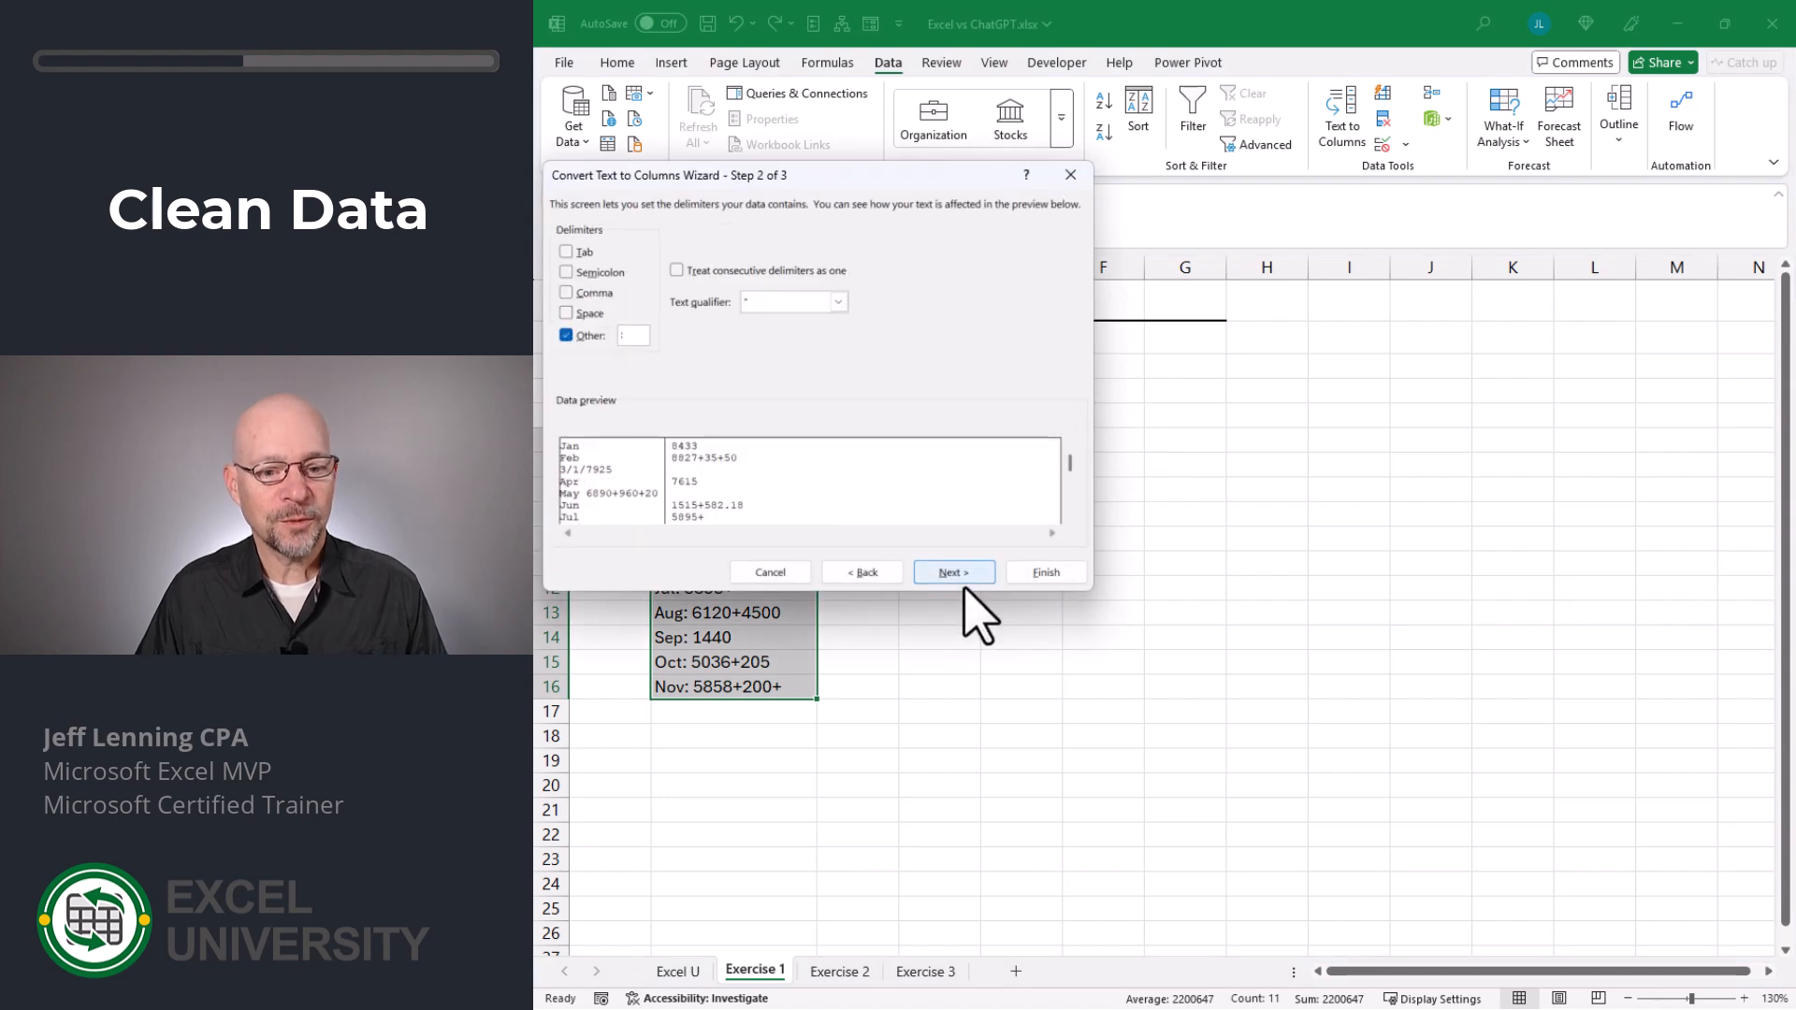
click(1040, 573)
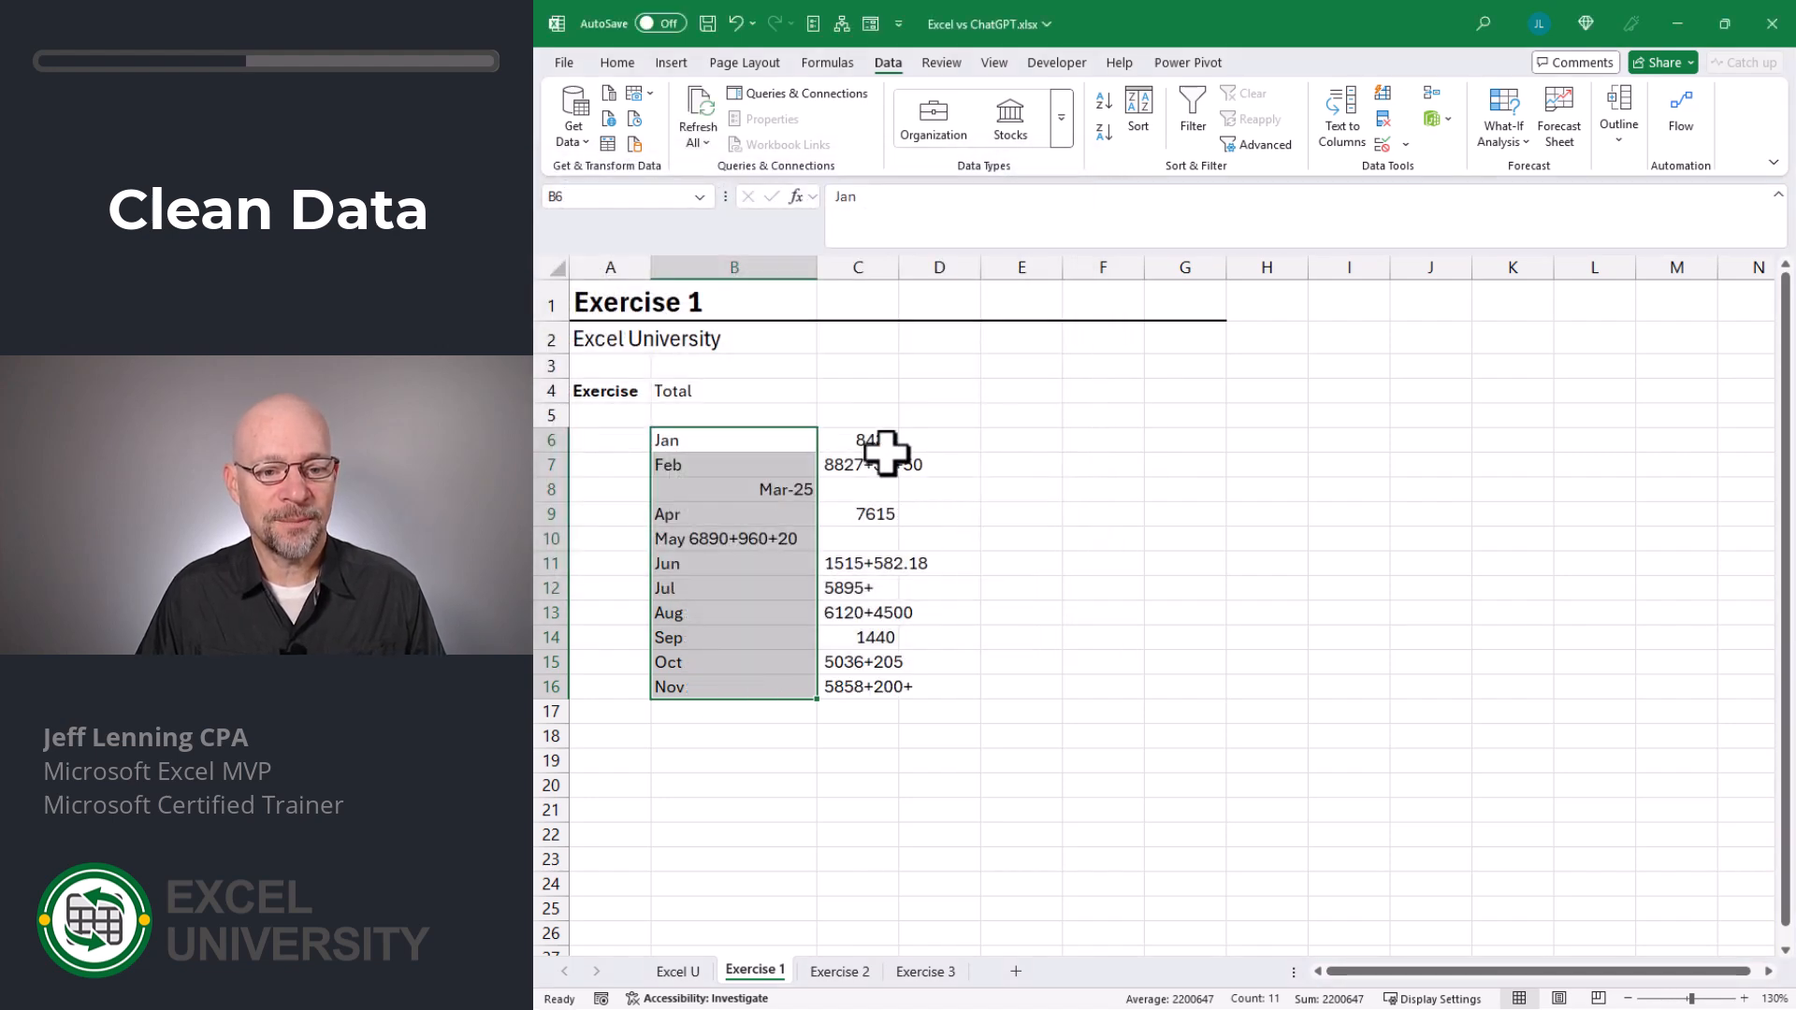
- Split the amounts in C6:C16 into separate columns at the plus sign with Text to Columns
drag(886, 449, 874, 690)
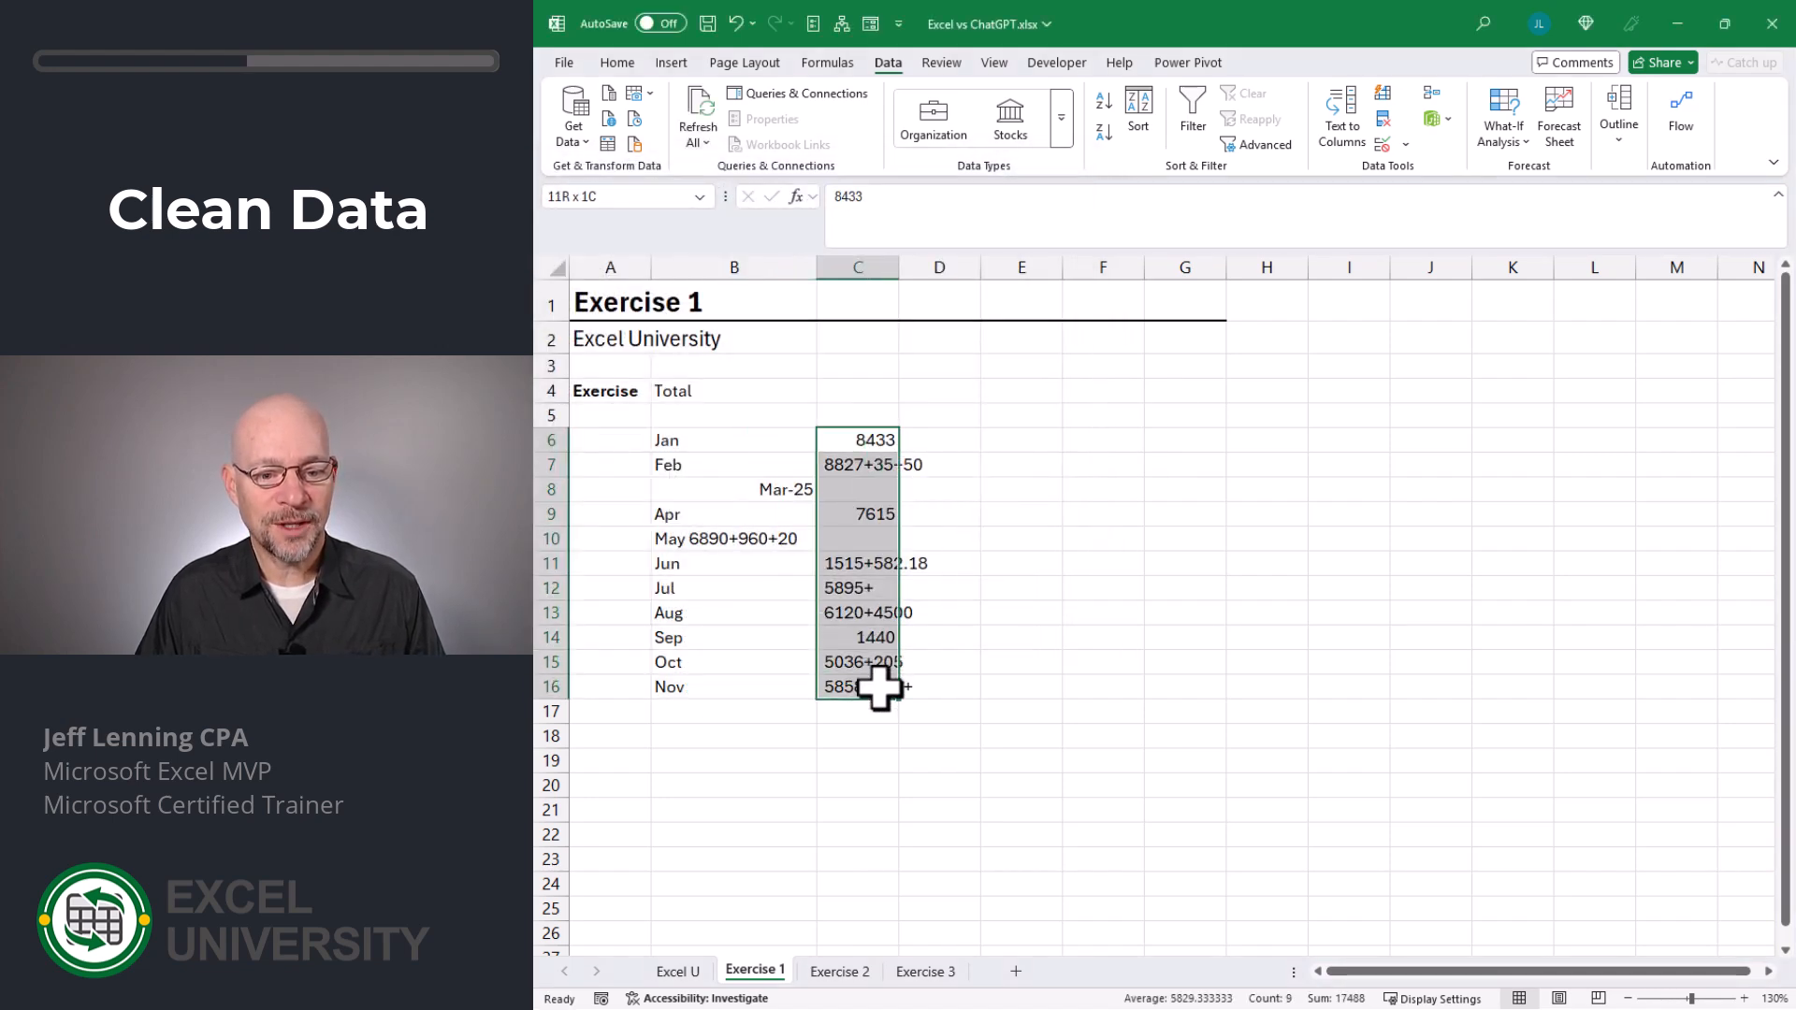
click(1347, 117)
key(Return)
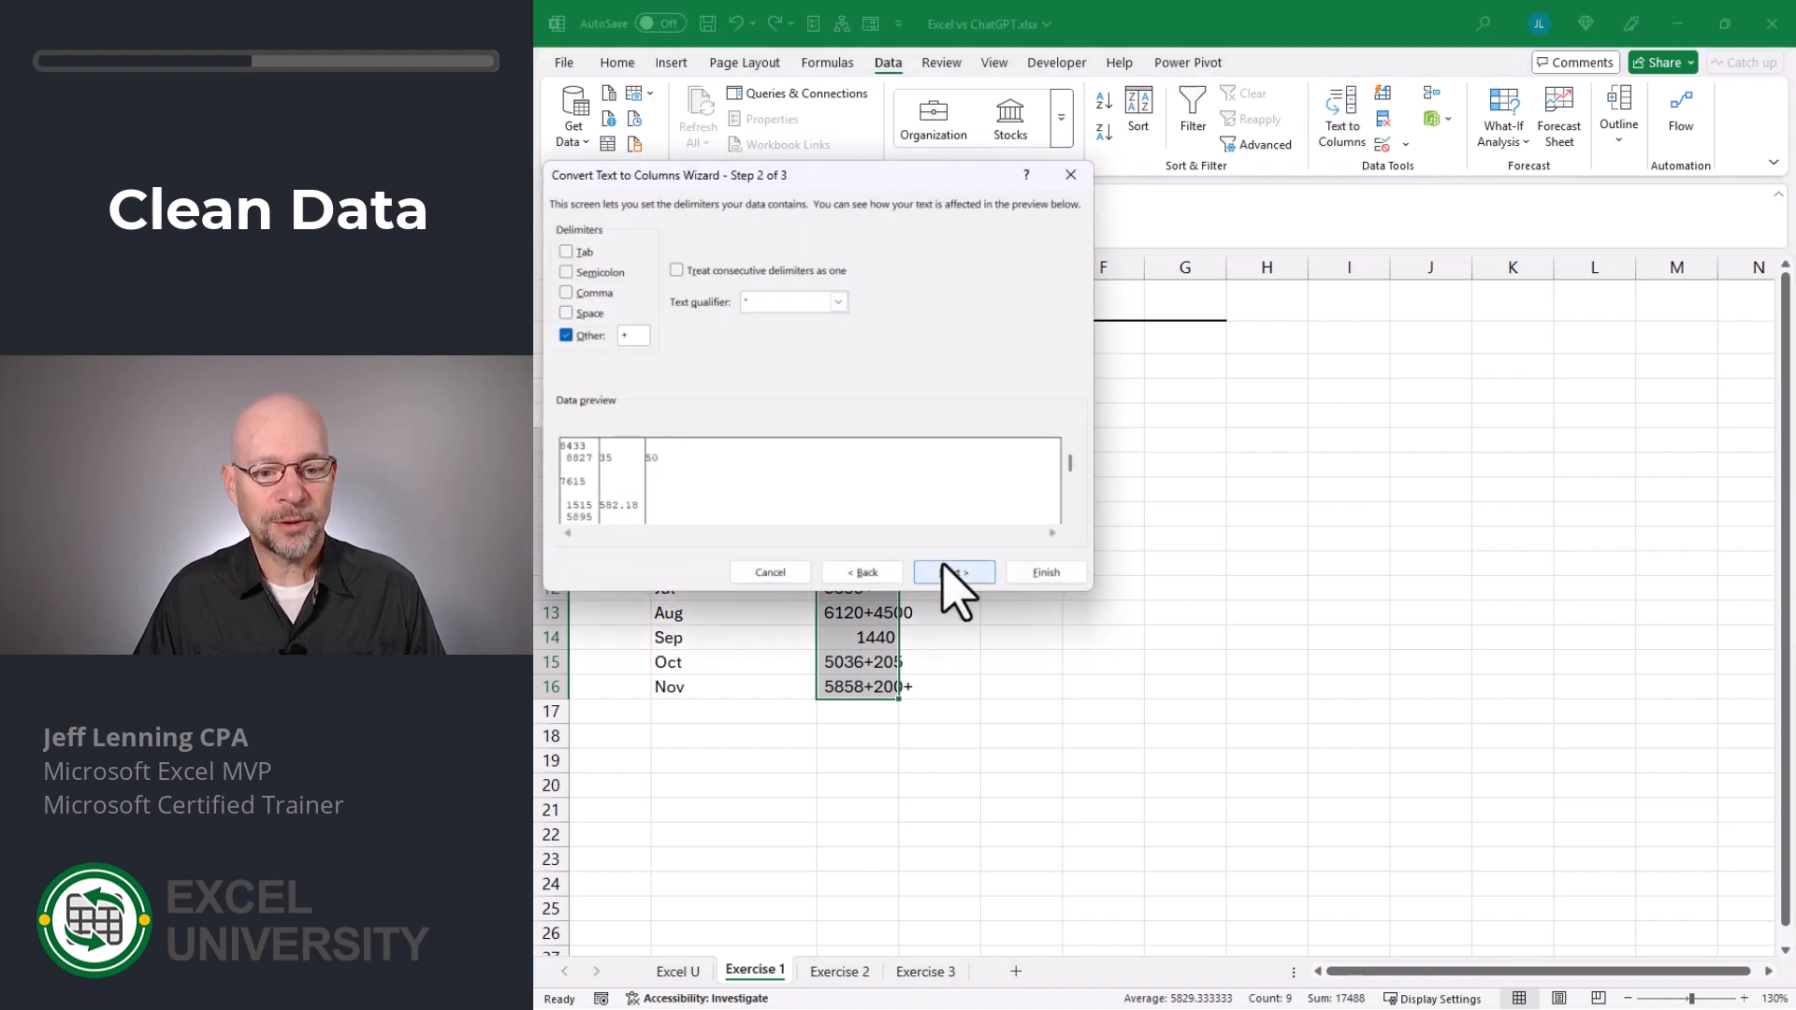
click(1045, 572)
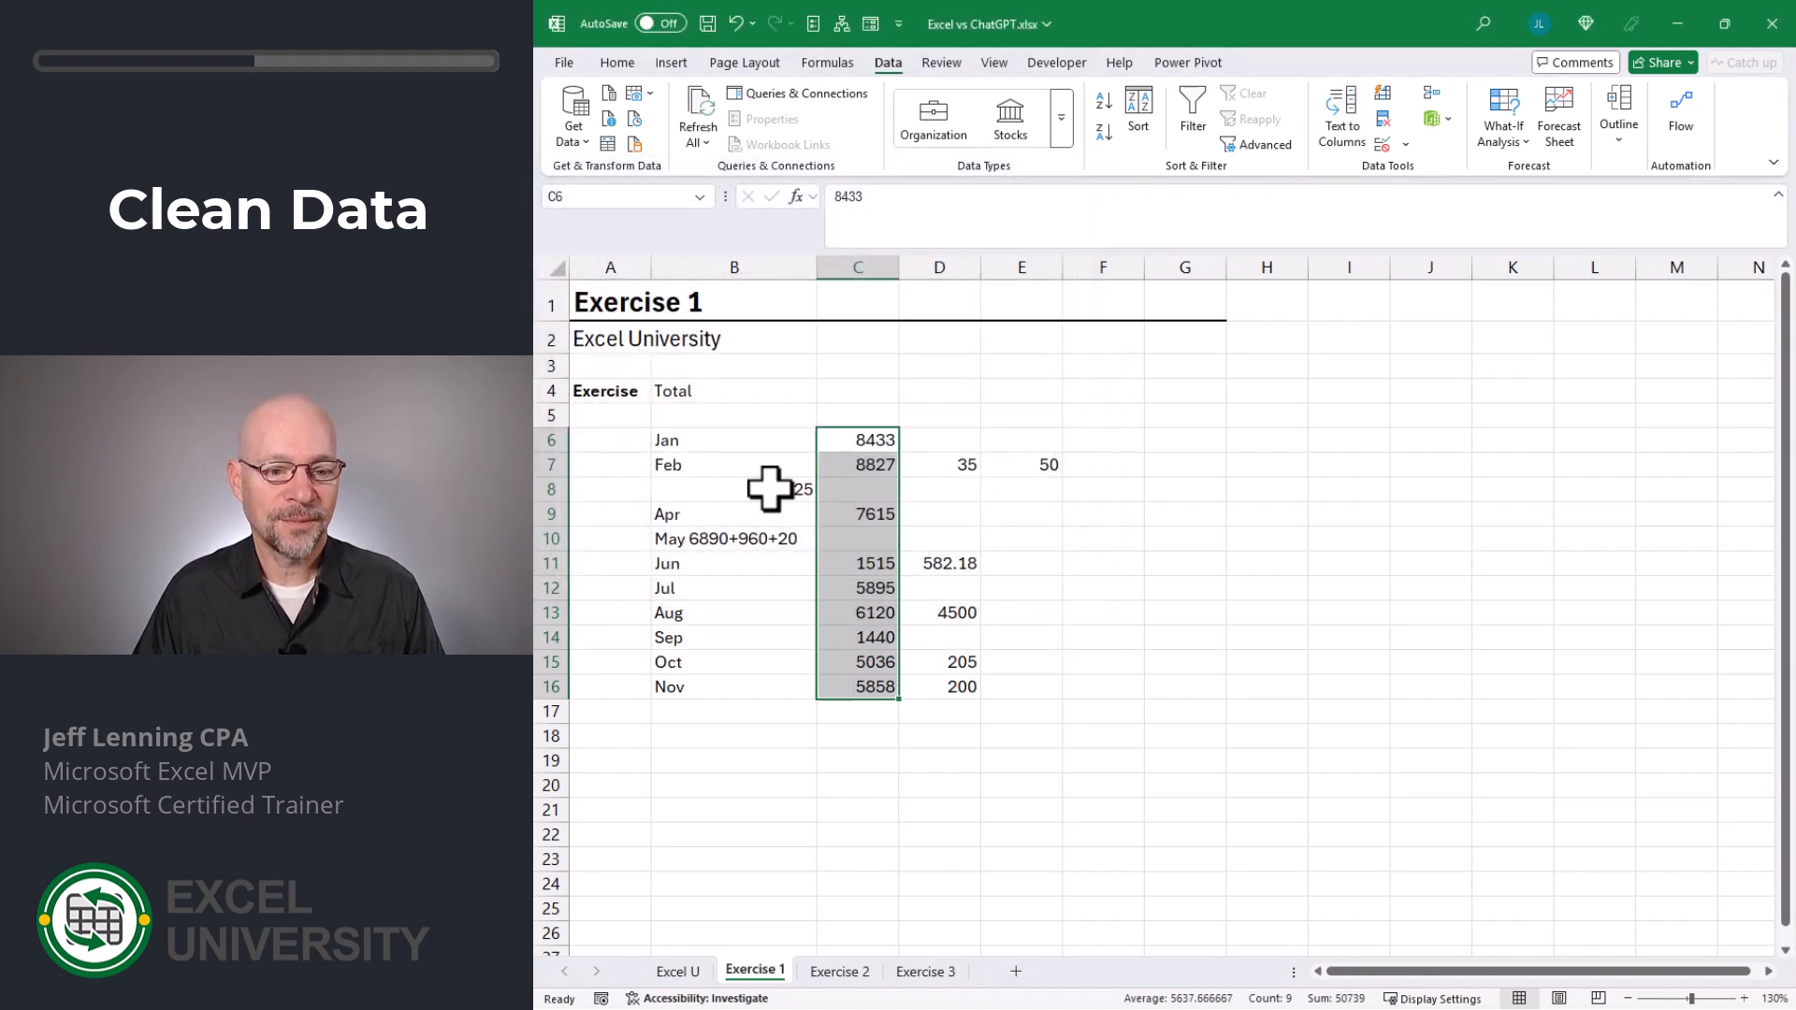
- Enter the May amounts 6890, 960 and 20 in C10, D10 and E10
click(713, 540)
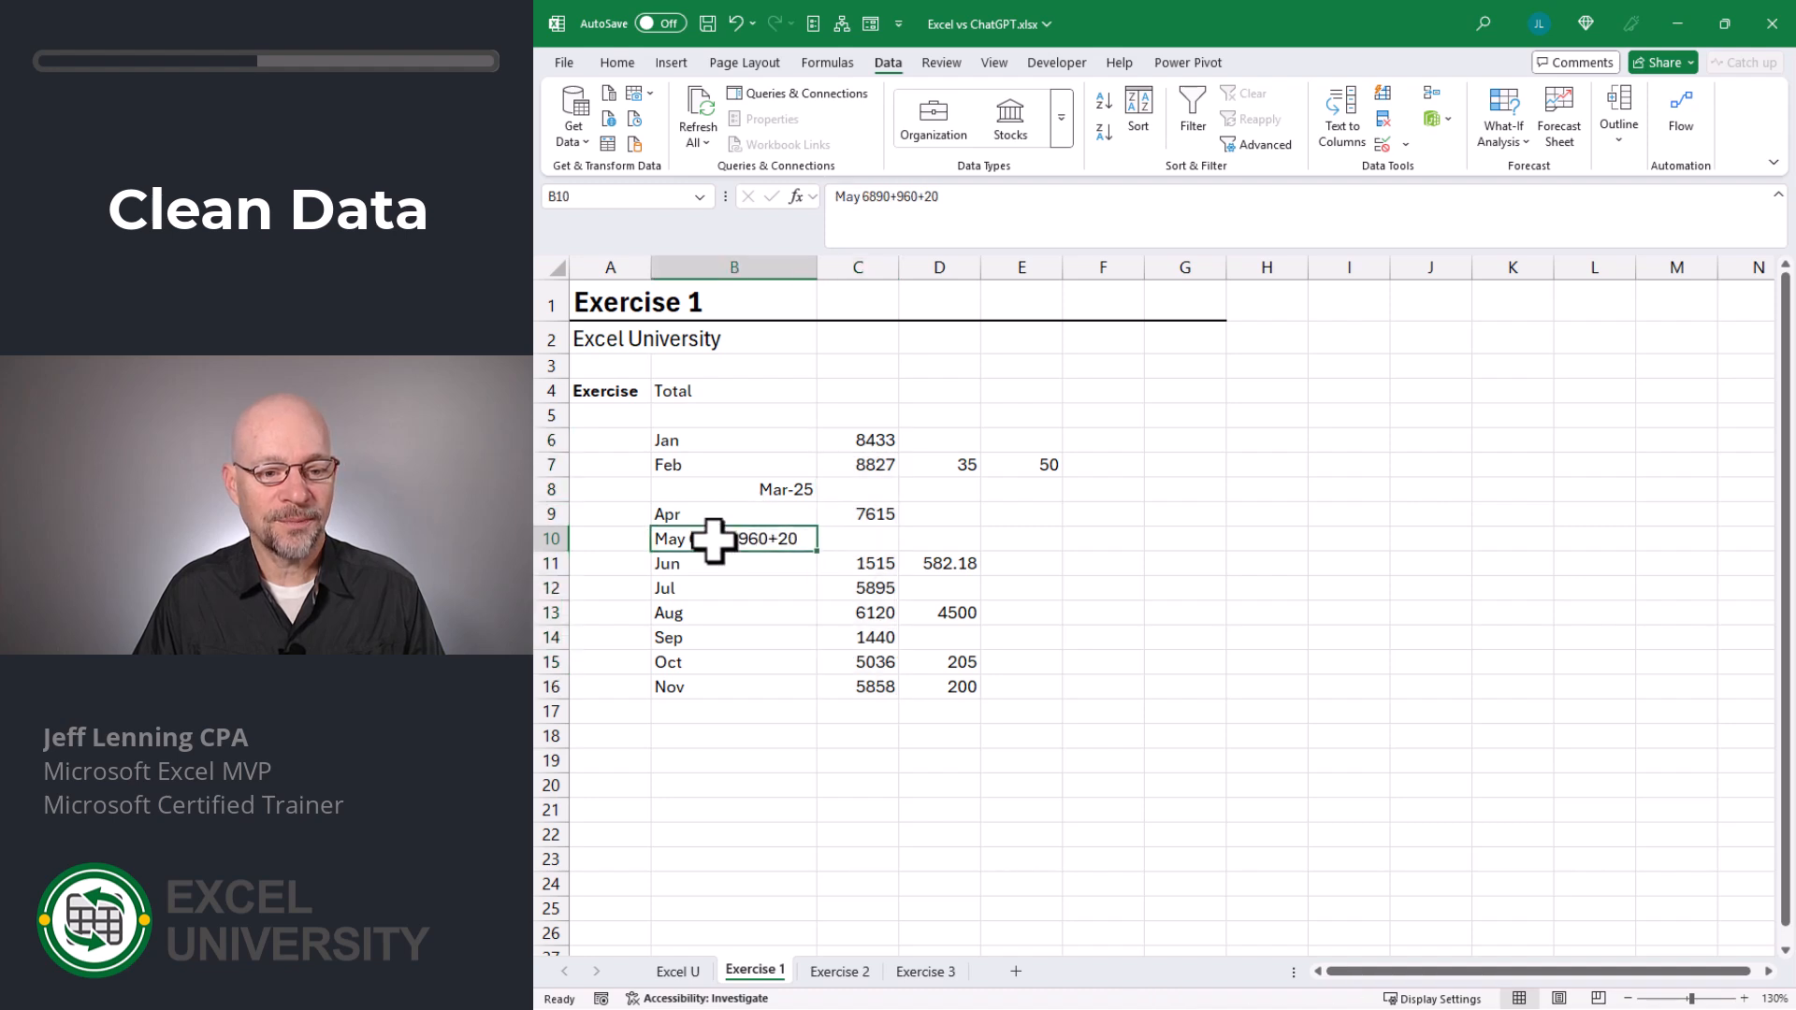
click(874, 536)
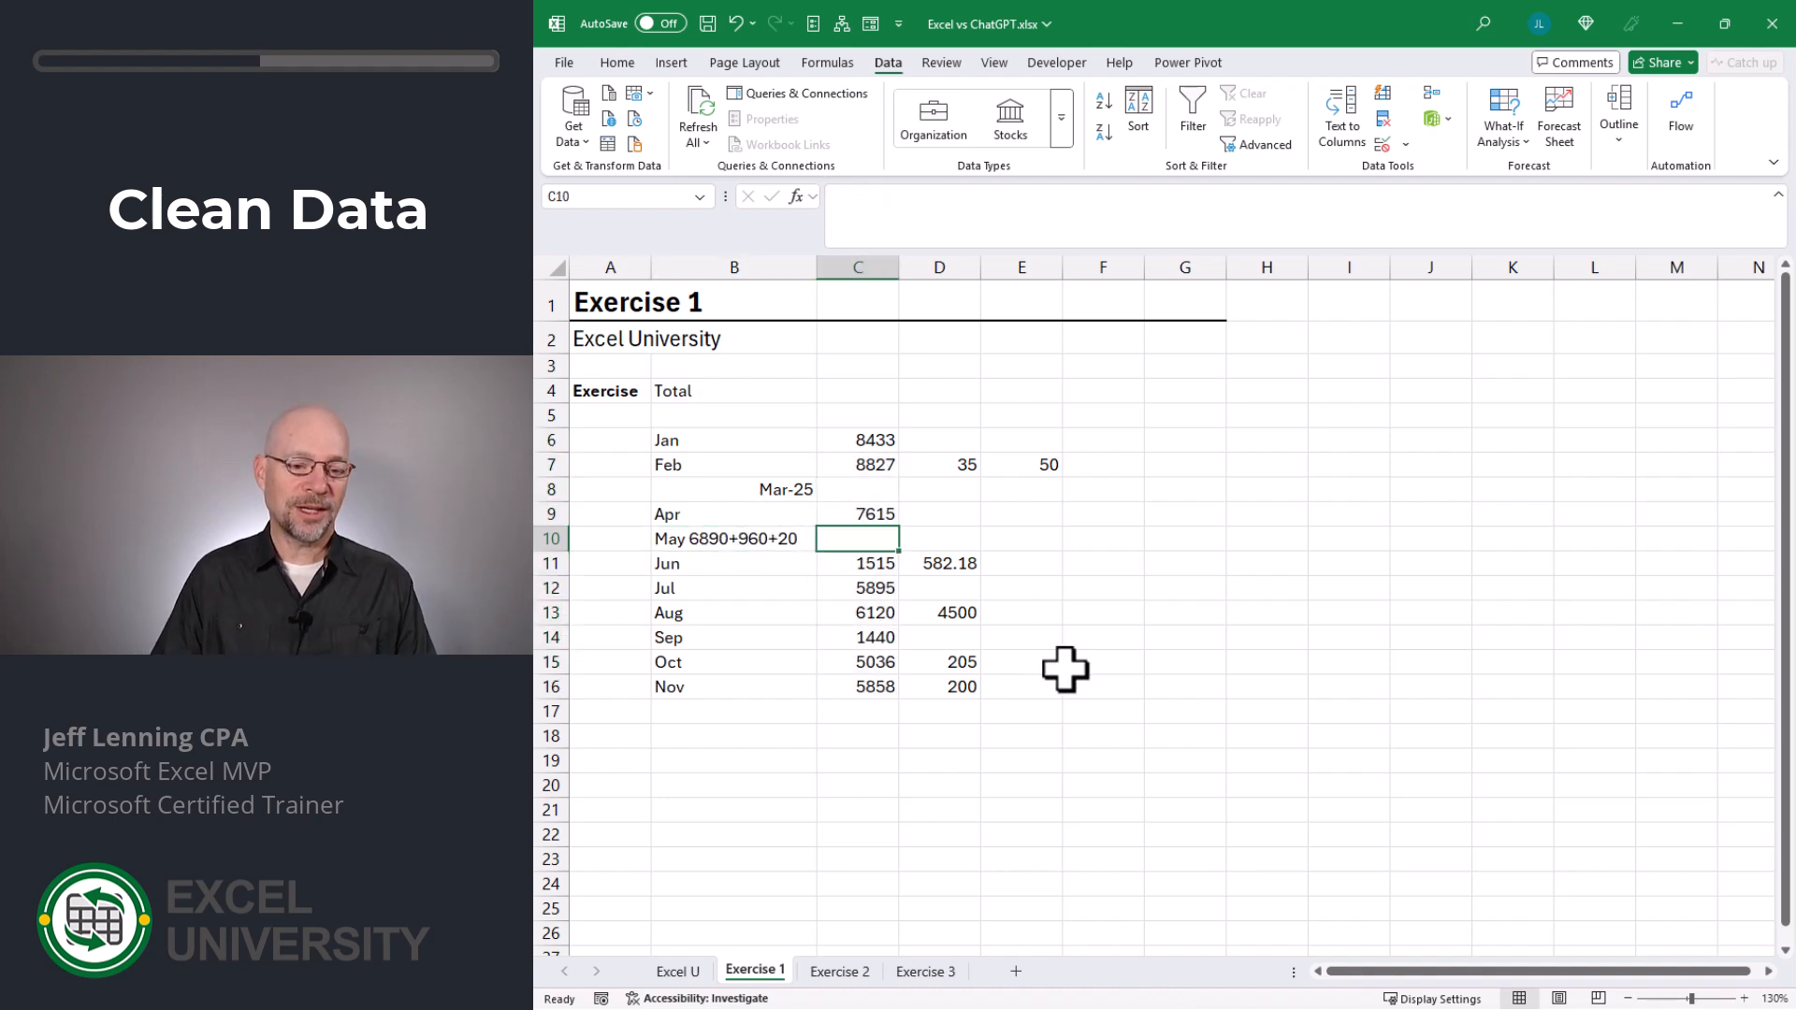
text(6890)
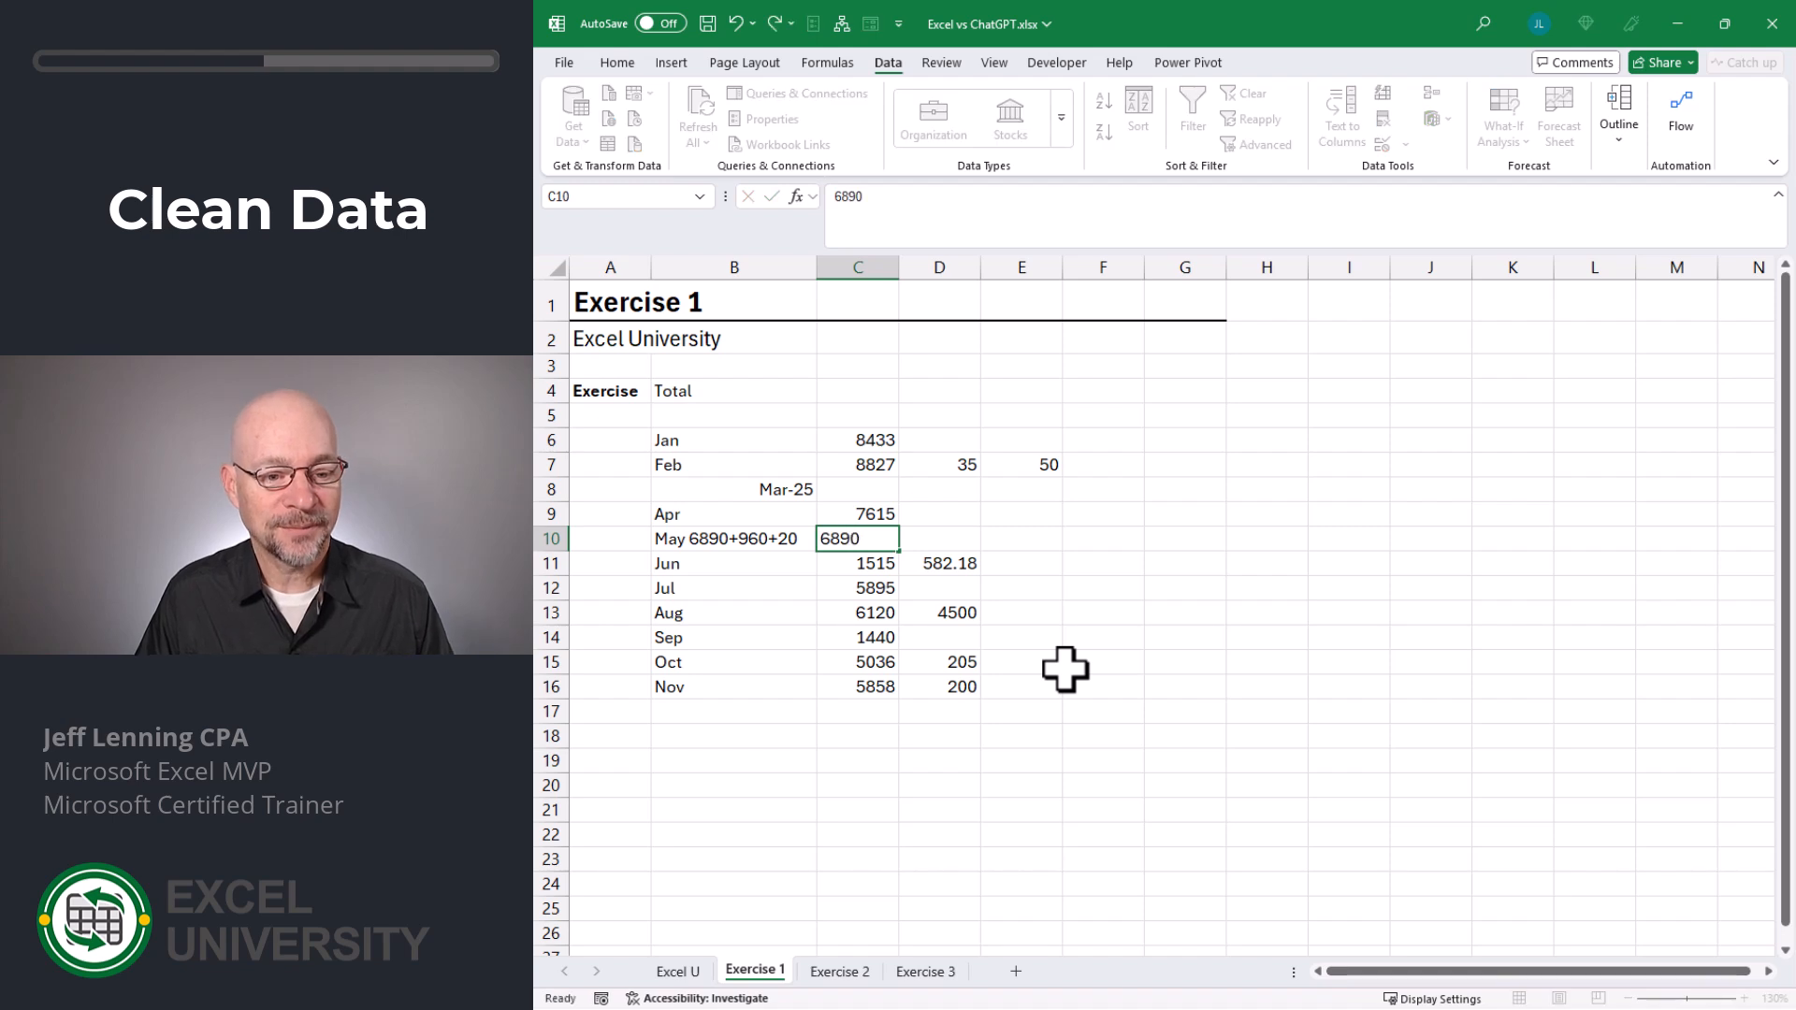
key(Tab)
text(960)
key(Tab)
text(20)
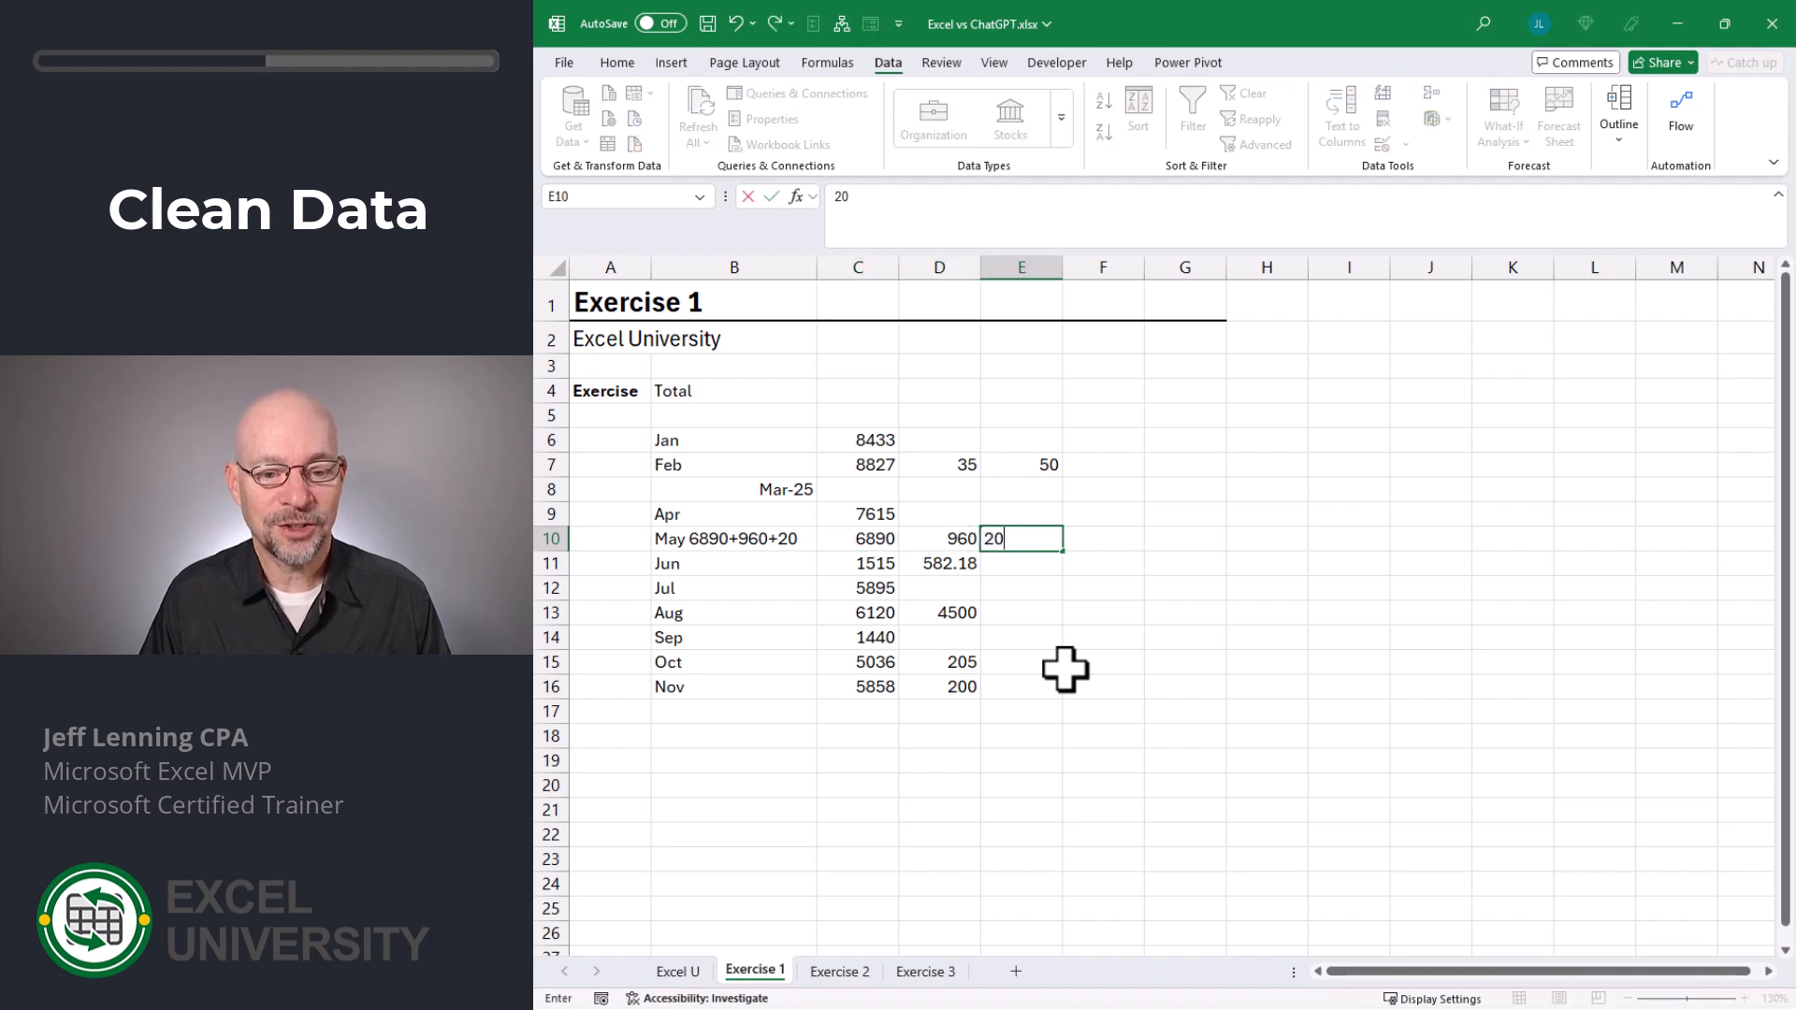
- Remove the amounts from the May entry in B10 so that only May is left
key(Left)
key(Left)
key(Left)
key(F2)
key(BackSpace)
key(BackSpace)
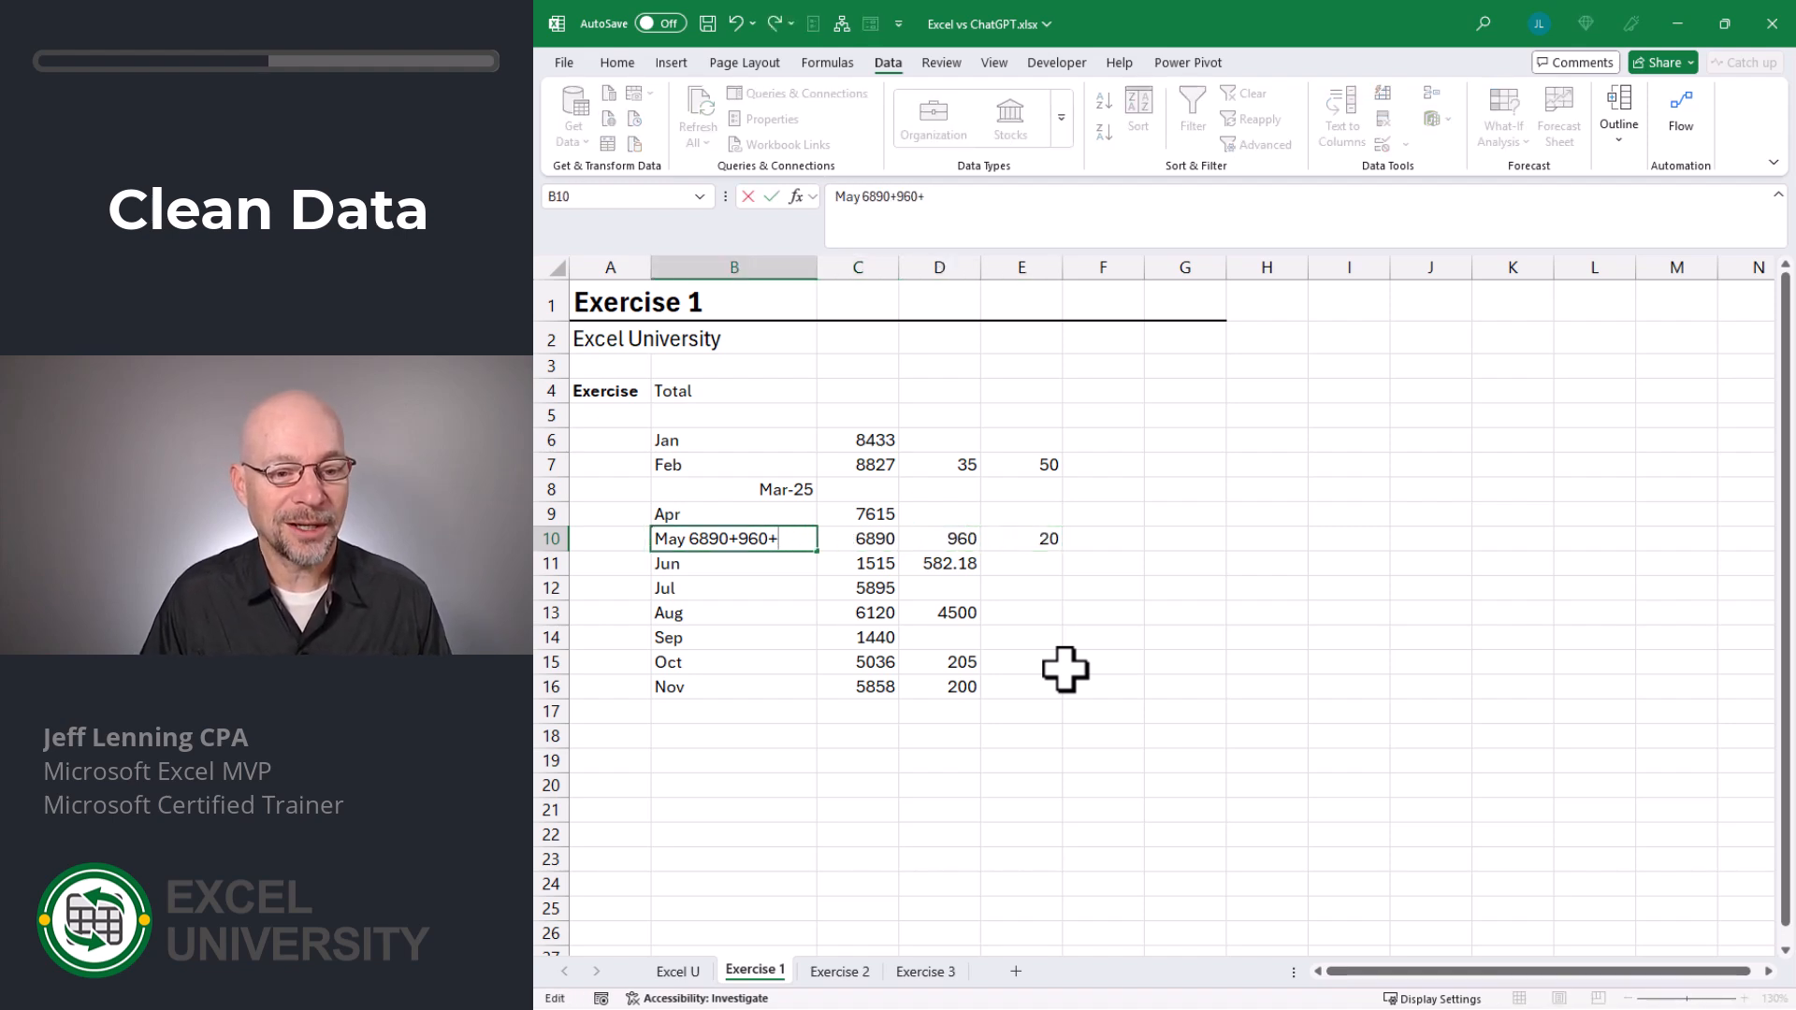
key(BackSpace)
key(BackSpace)
key(BackSpace)
key(BackSpace)
key(Return)
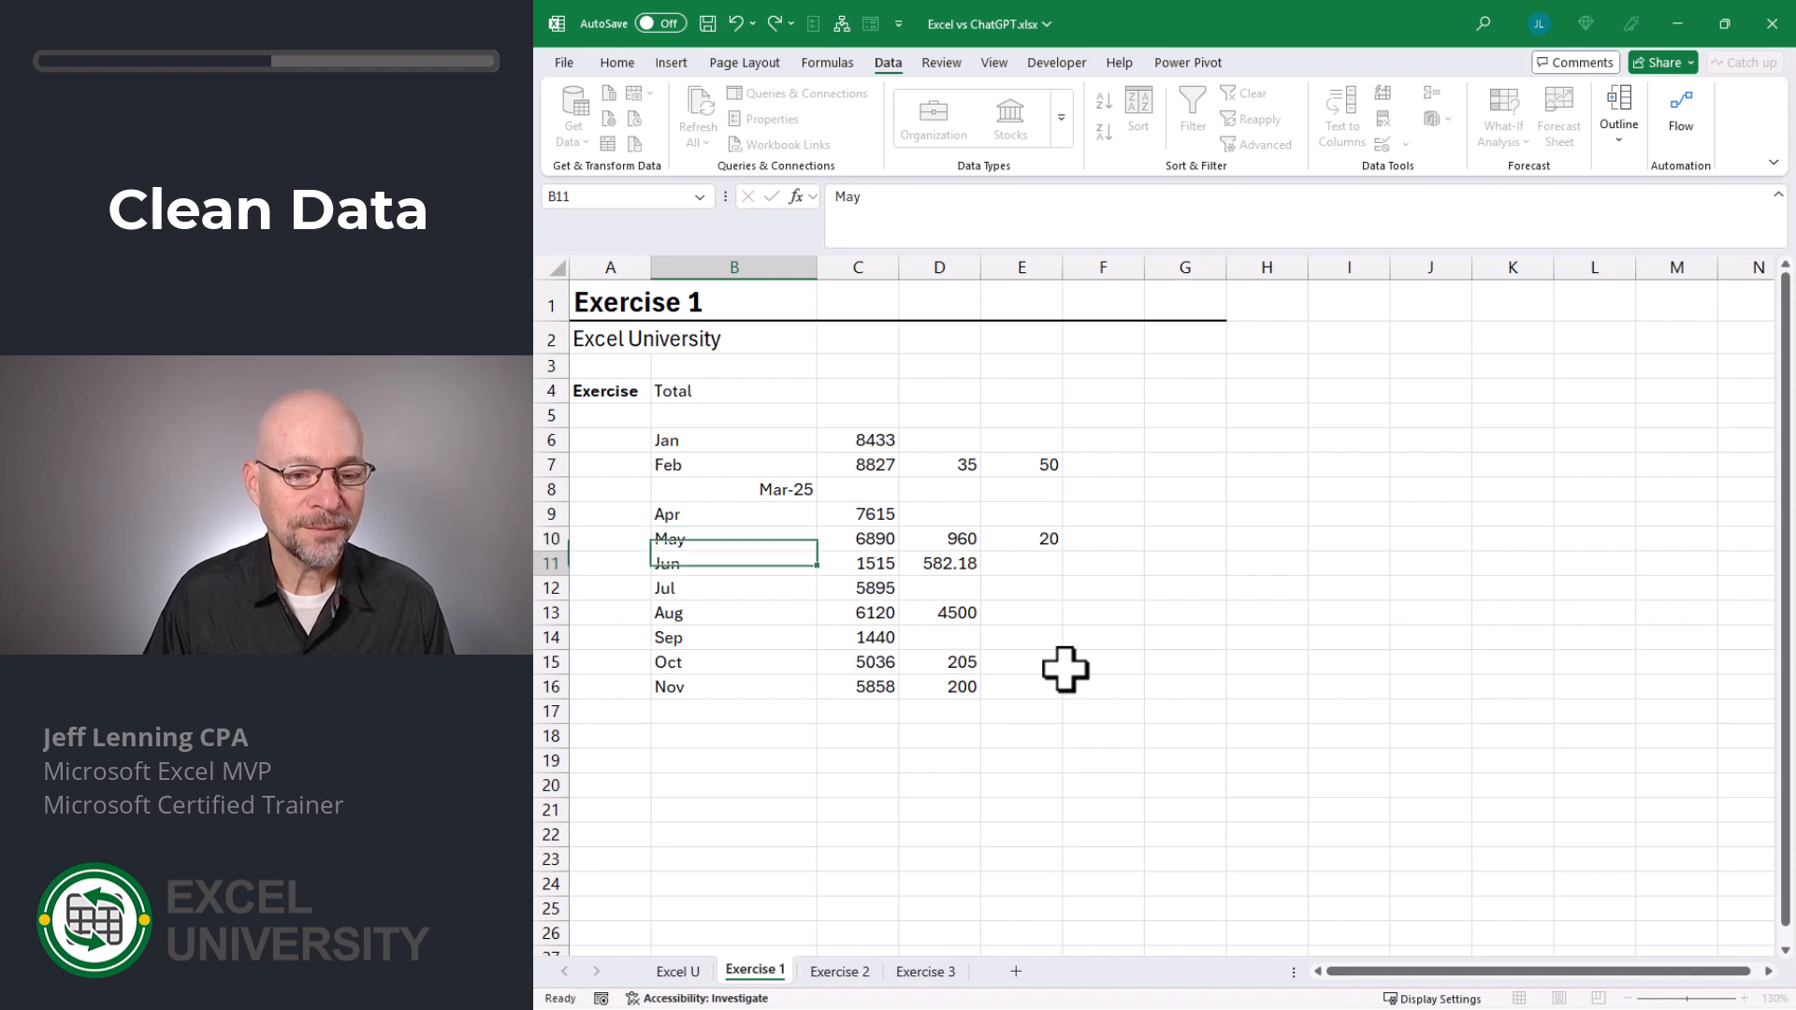
- Switch to the ex1.txt text file and look up the original March entry
key(Up)
key(Up)
key(Up)
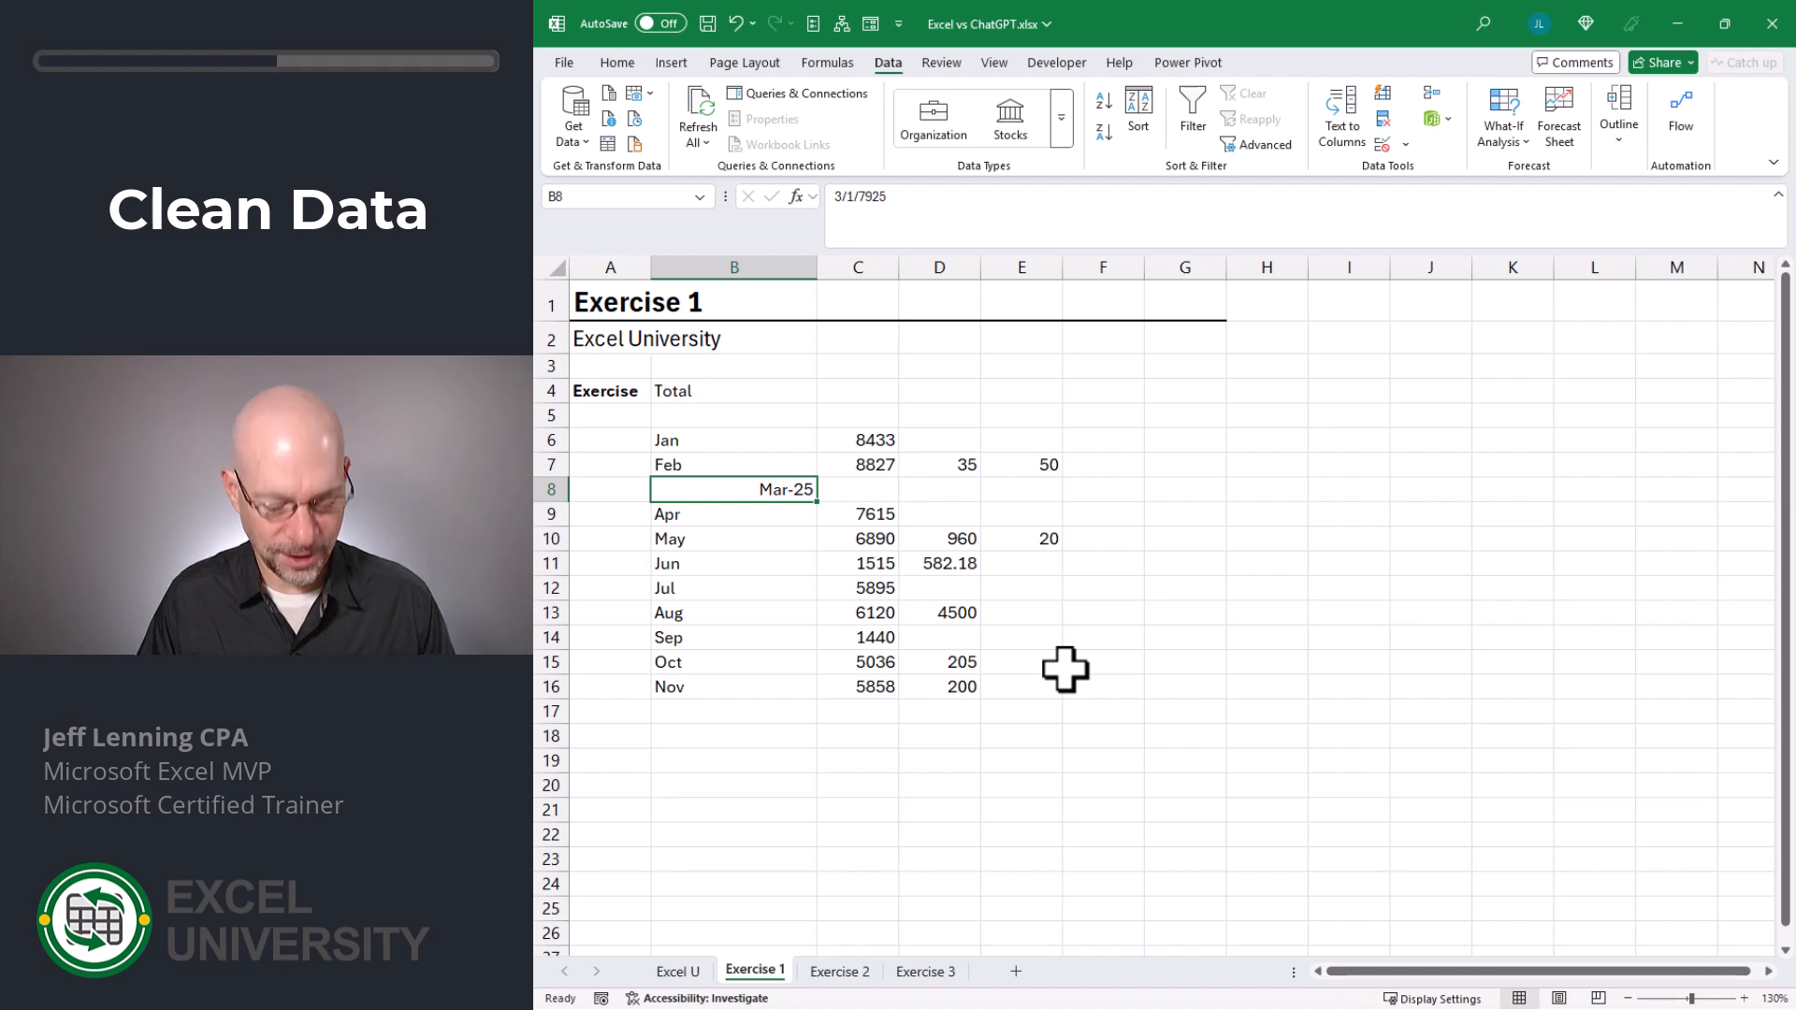
key(alt+Tab)
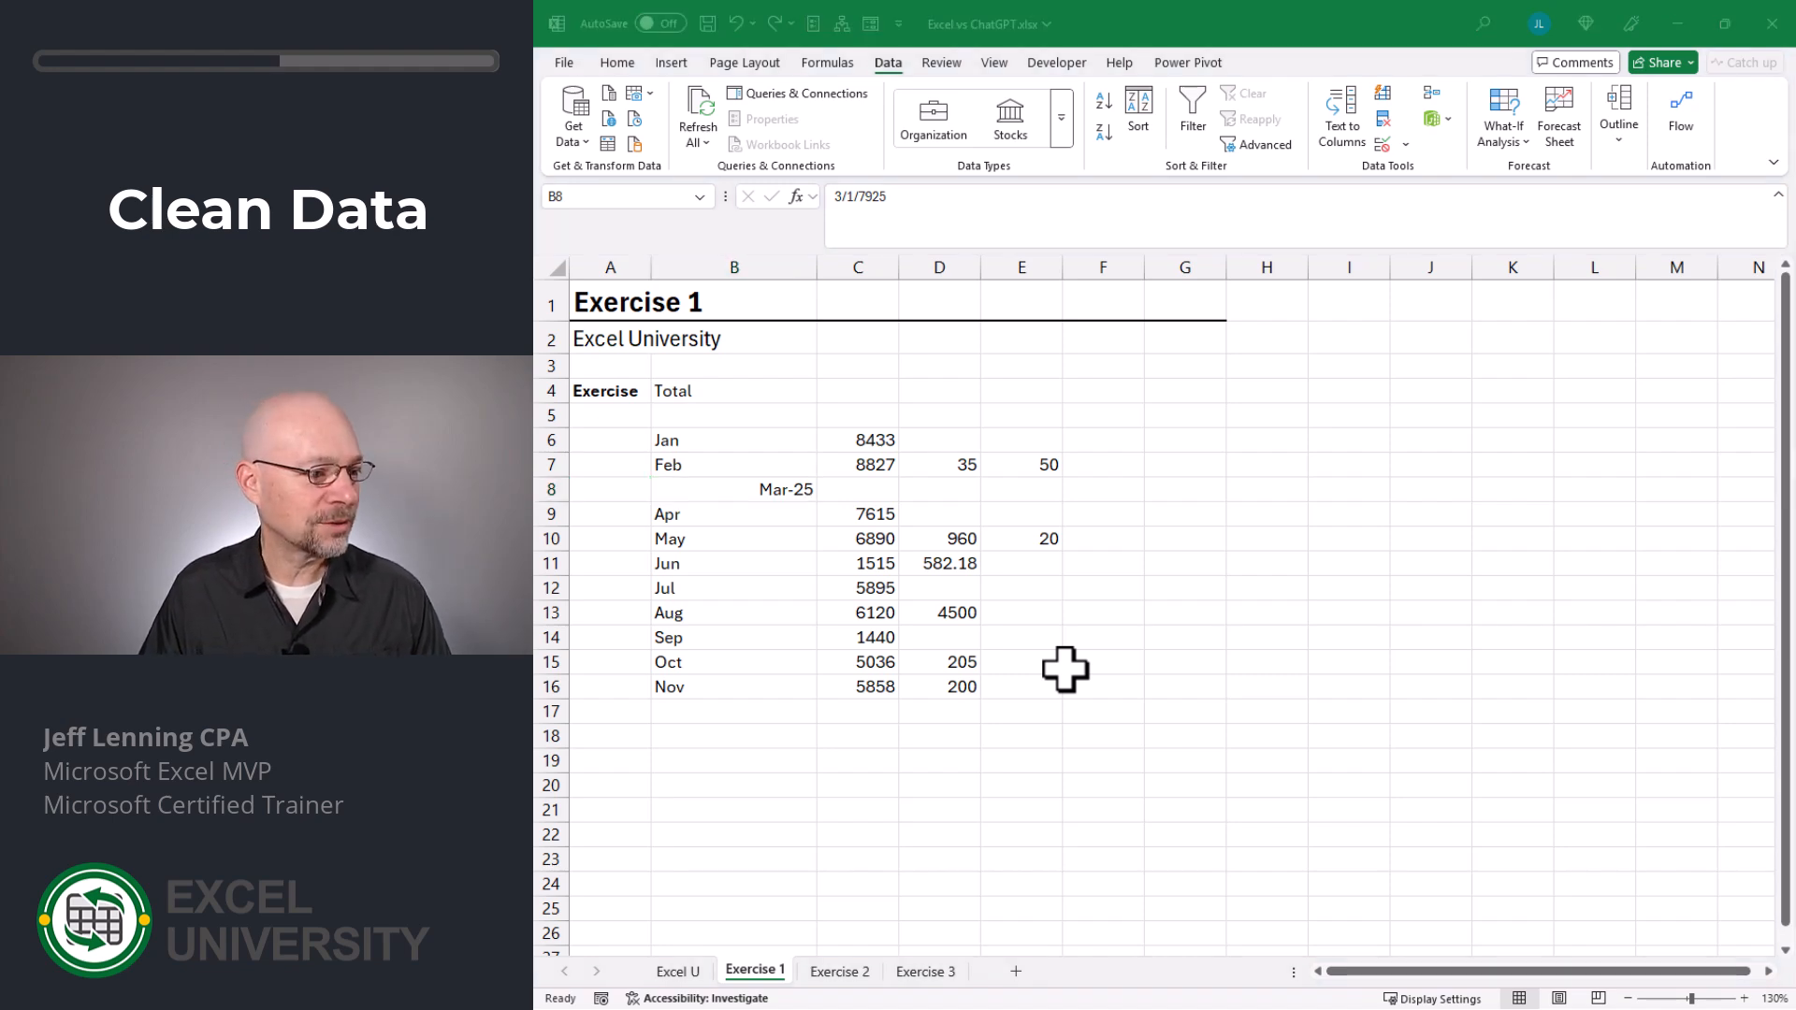
click(725, 166)
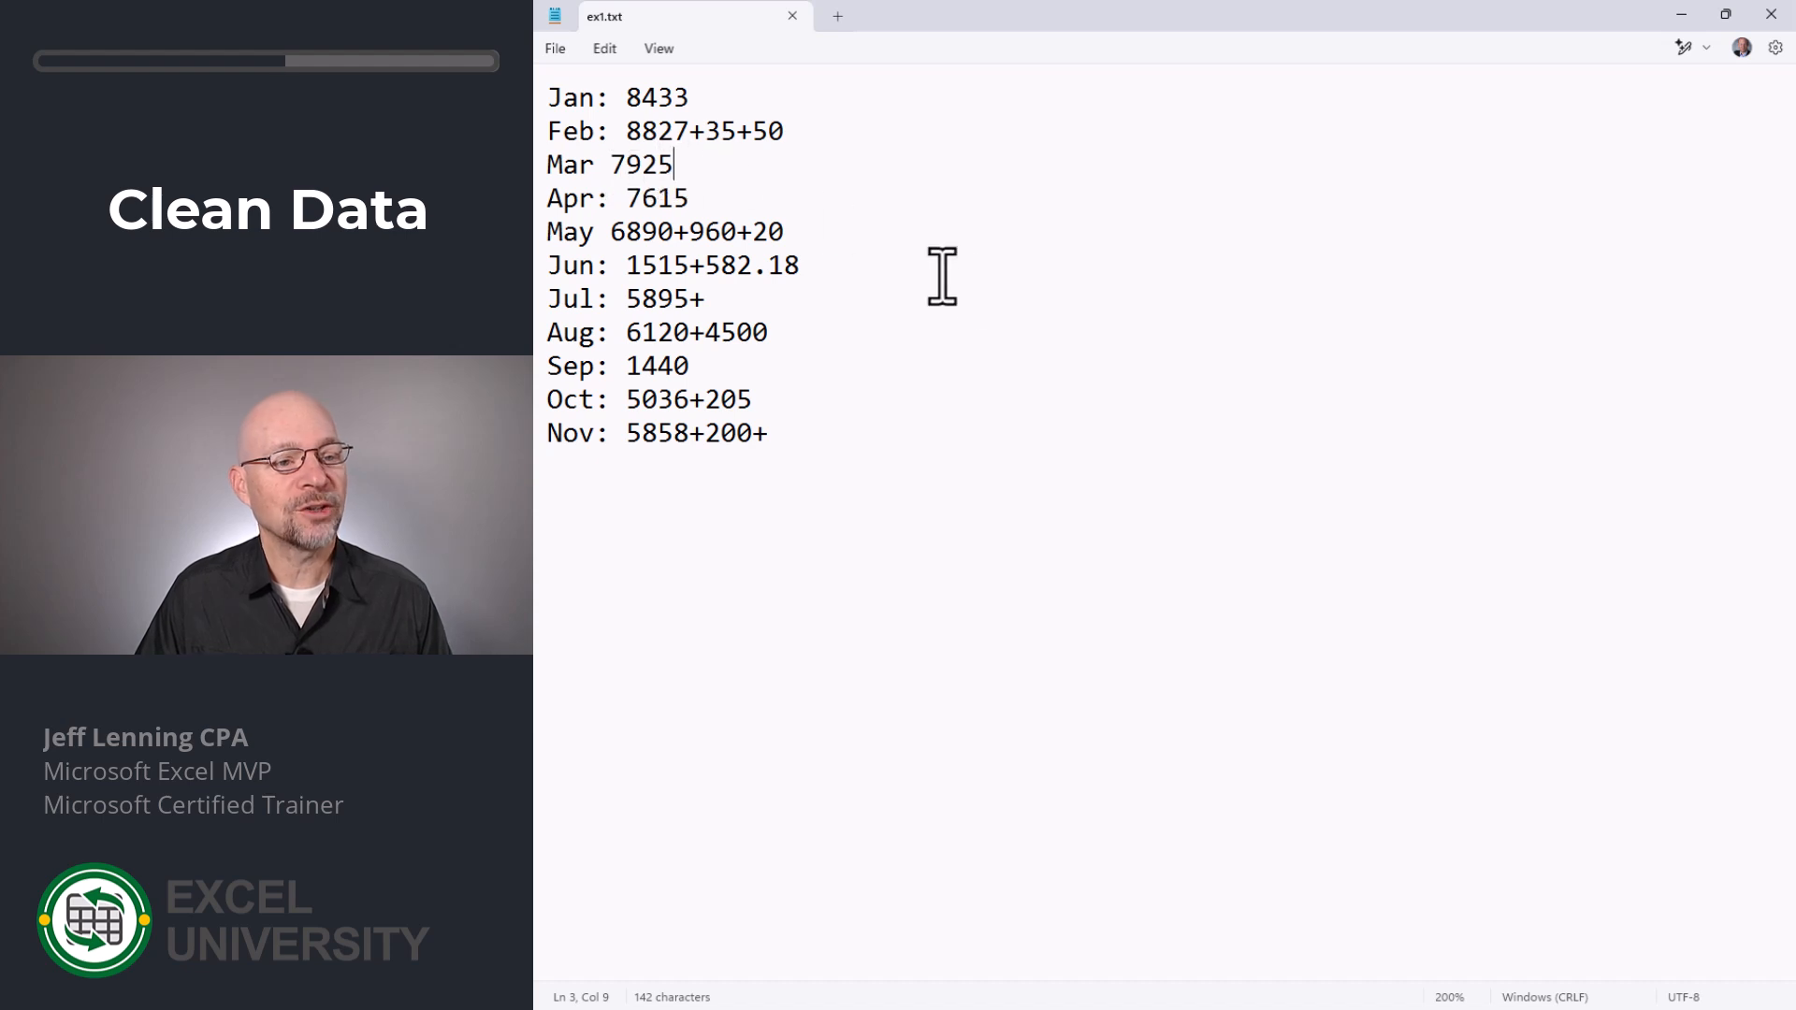
- Return to the workbook, enter 7925 in C8 and replace the date in B8 with Mar
key(alt+Tab)
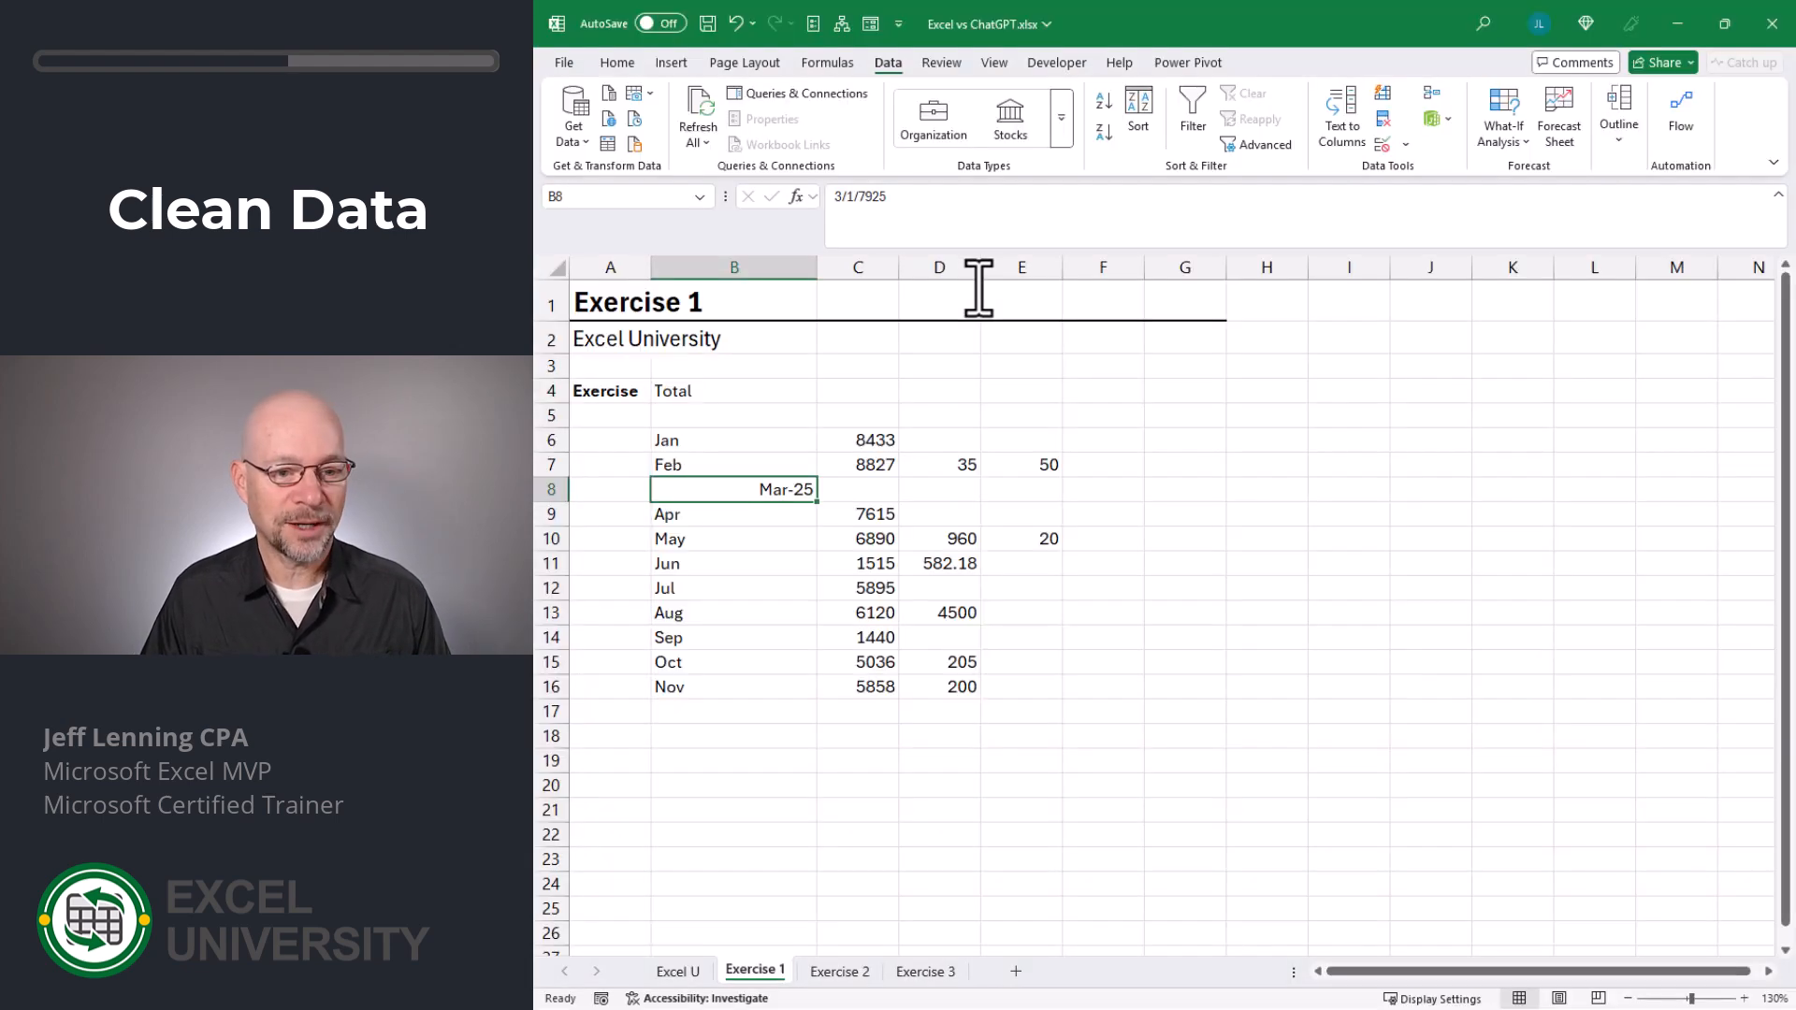
key(Right)
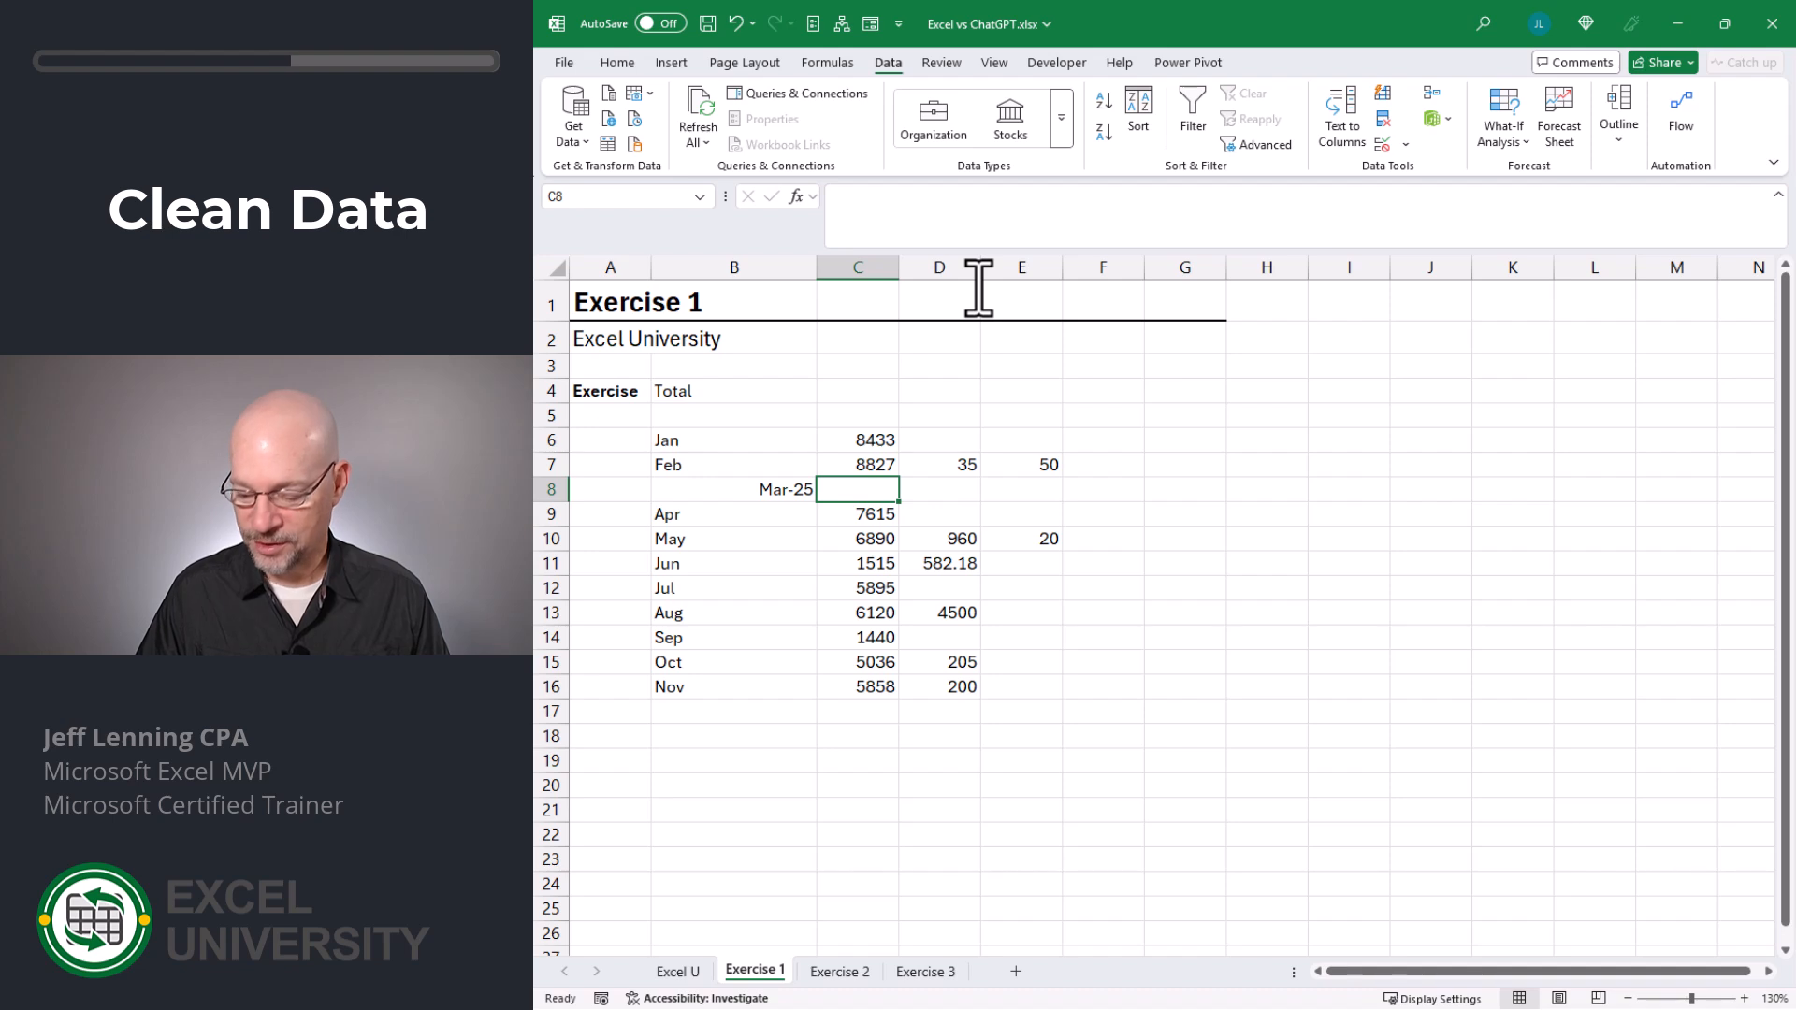
text(7925)
key(Return)
key(Up)
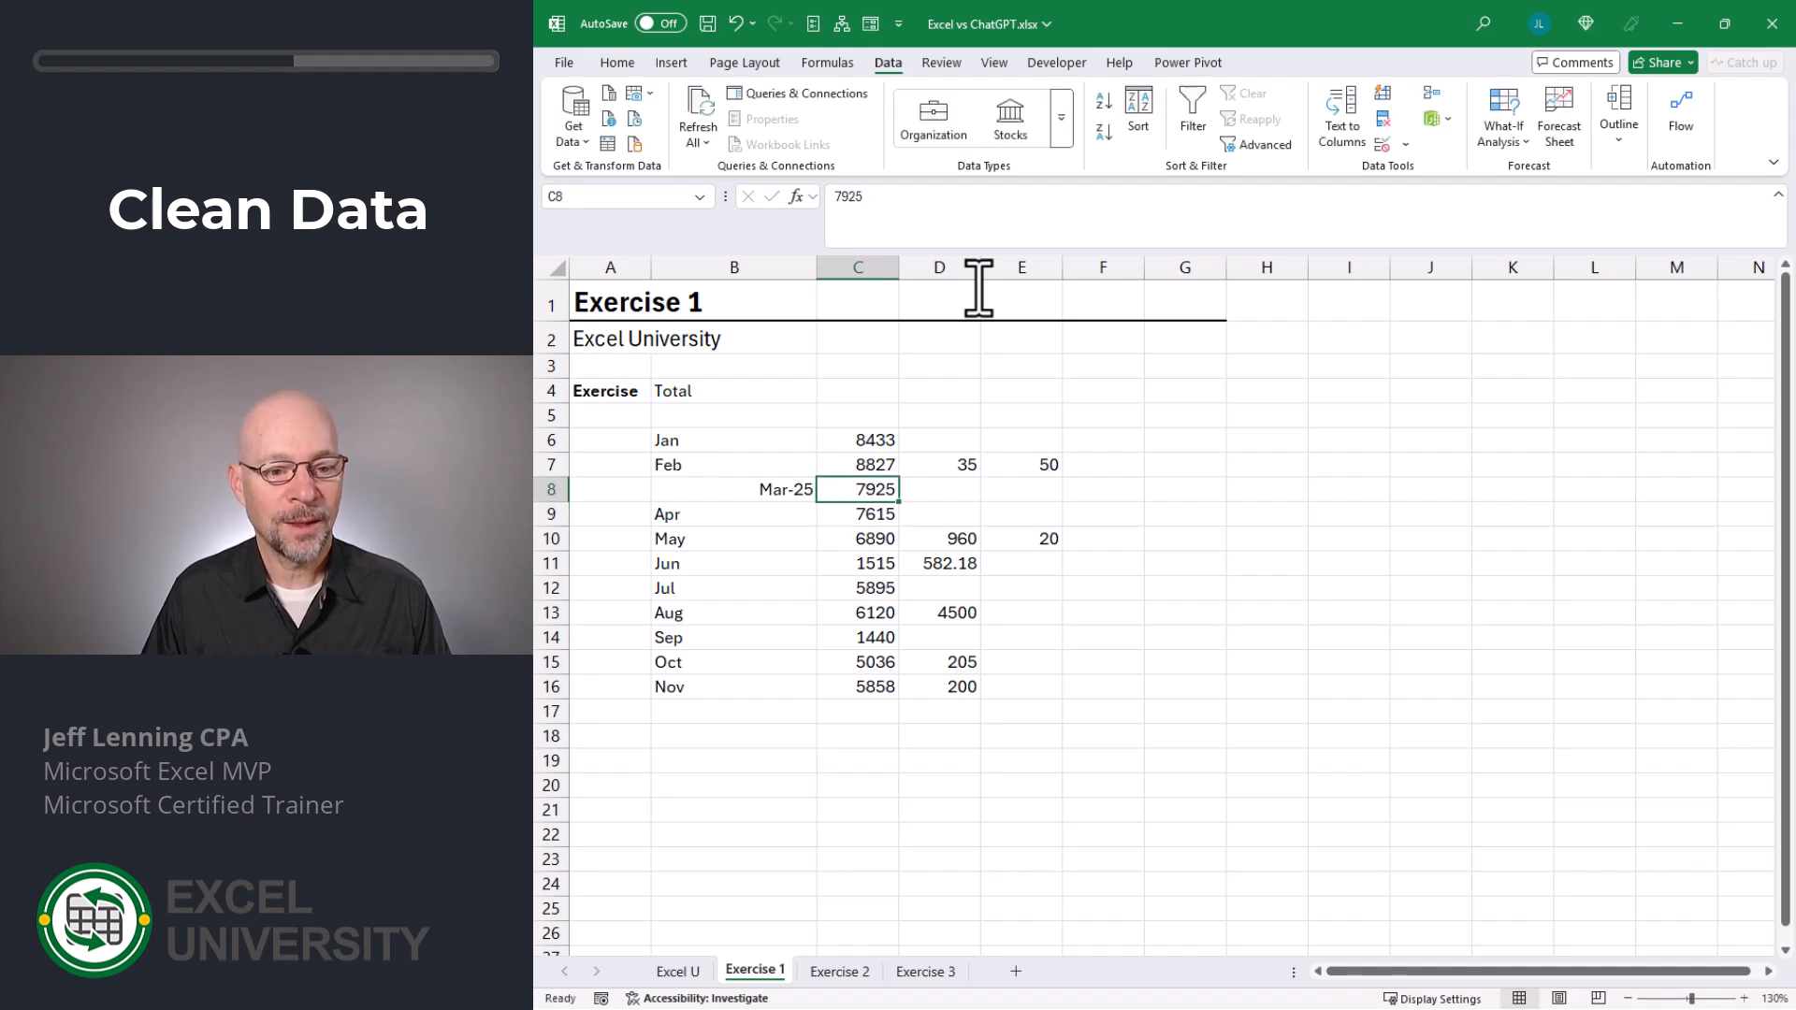
key(Left)
text(Mar)
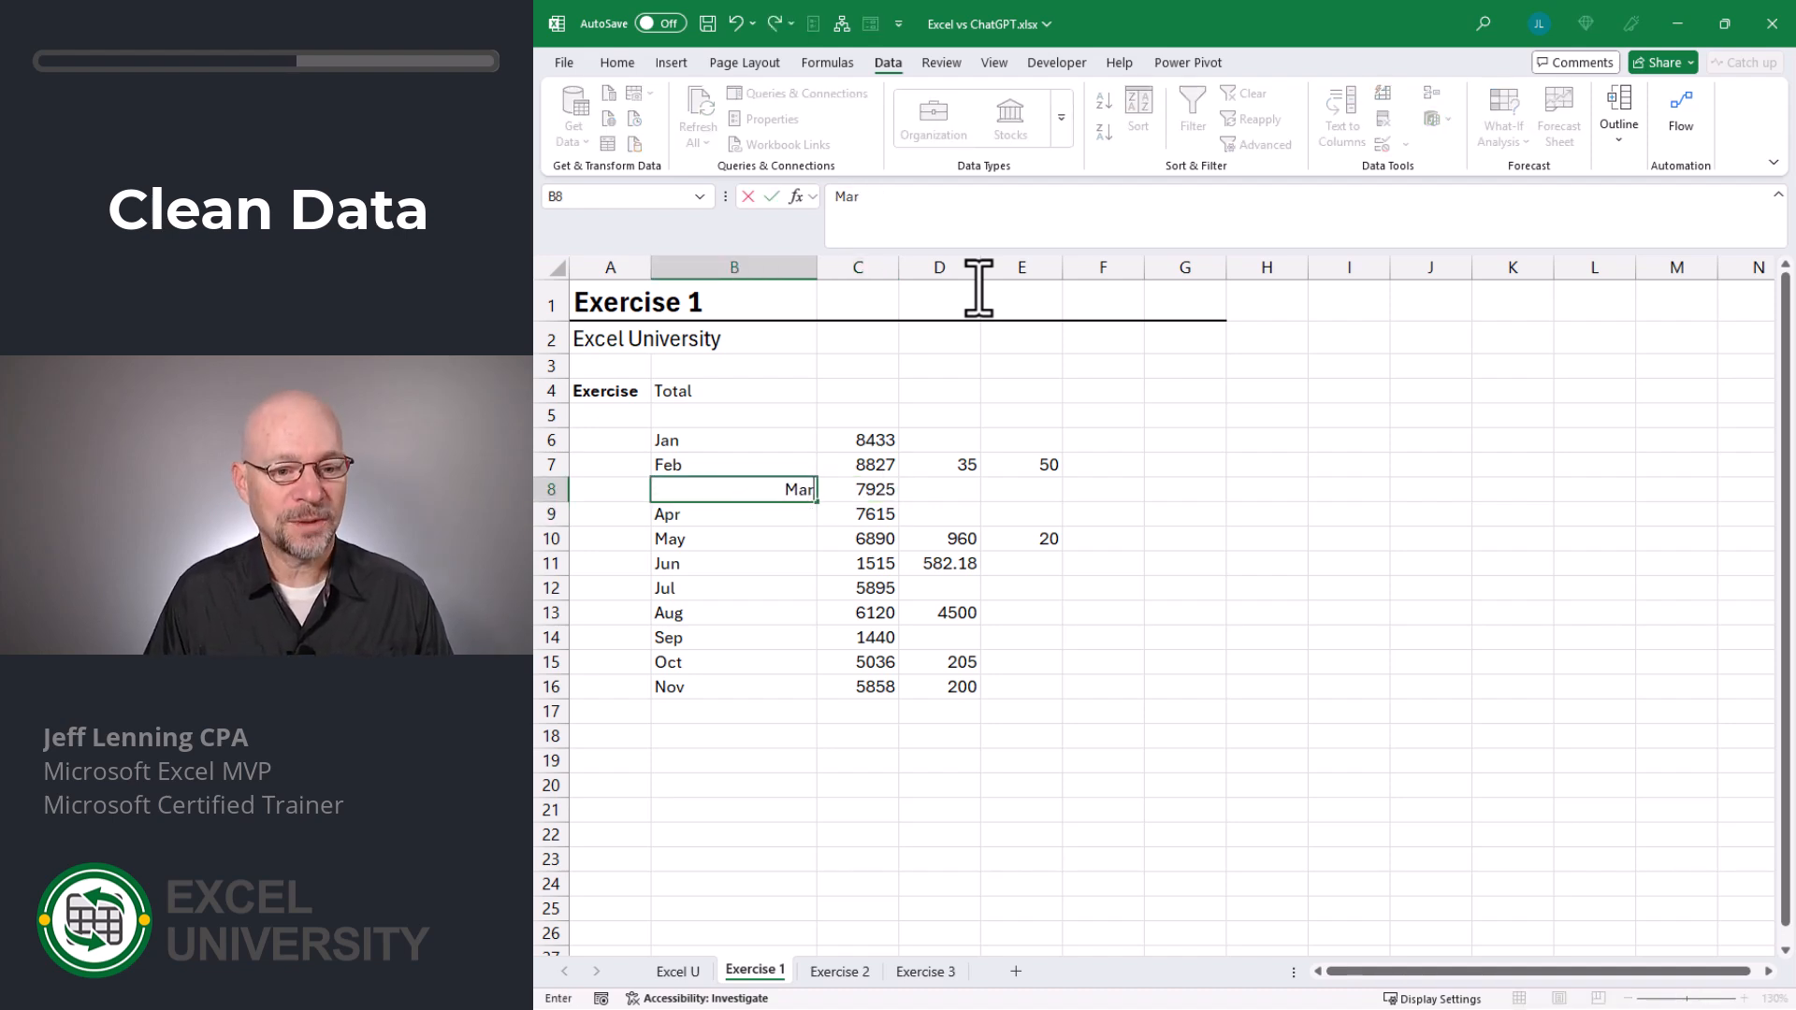
key(Return)
- Enter =SUM(C6:E6) in F6 and fill the formula down to F16 for the monthly totals
key(Up)
key(Right)
key(Right)
key(Right)
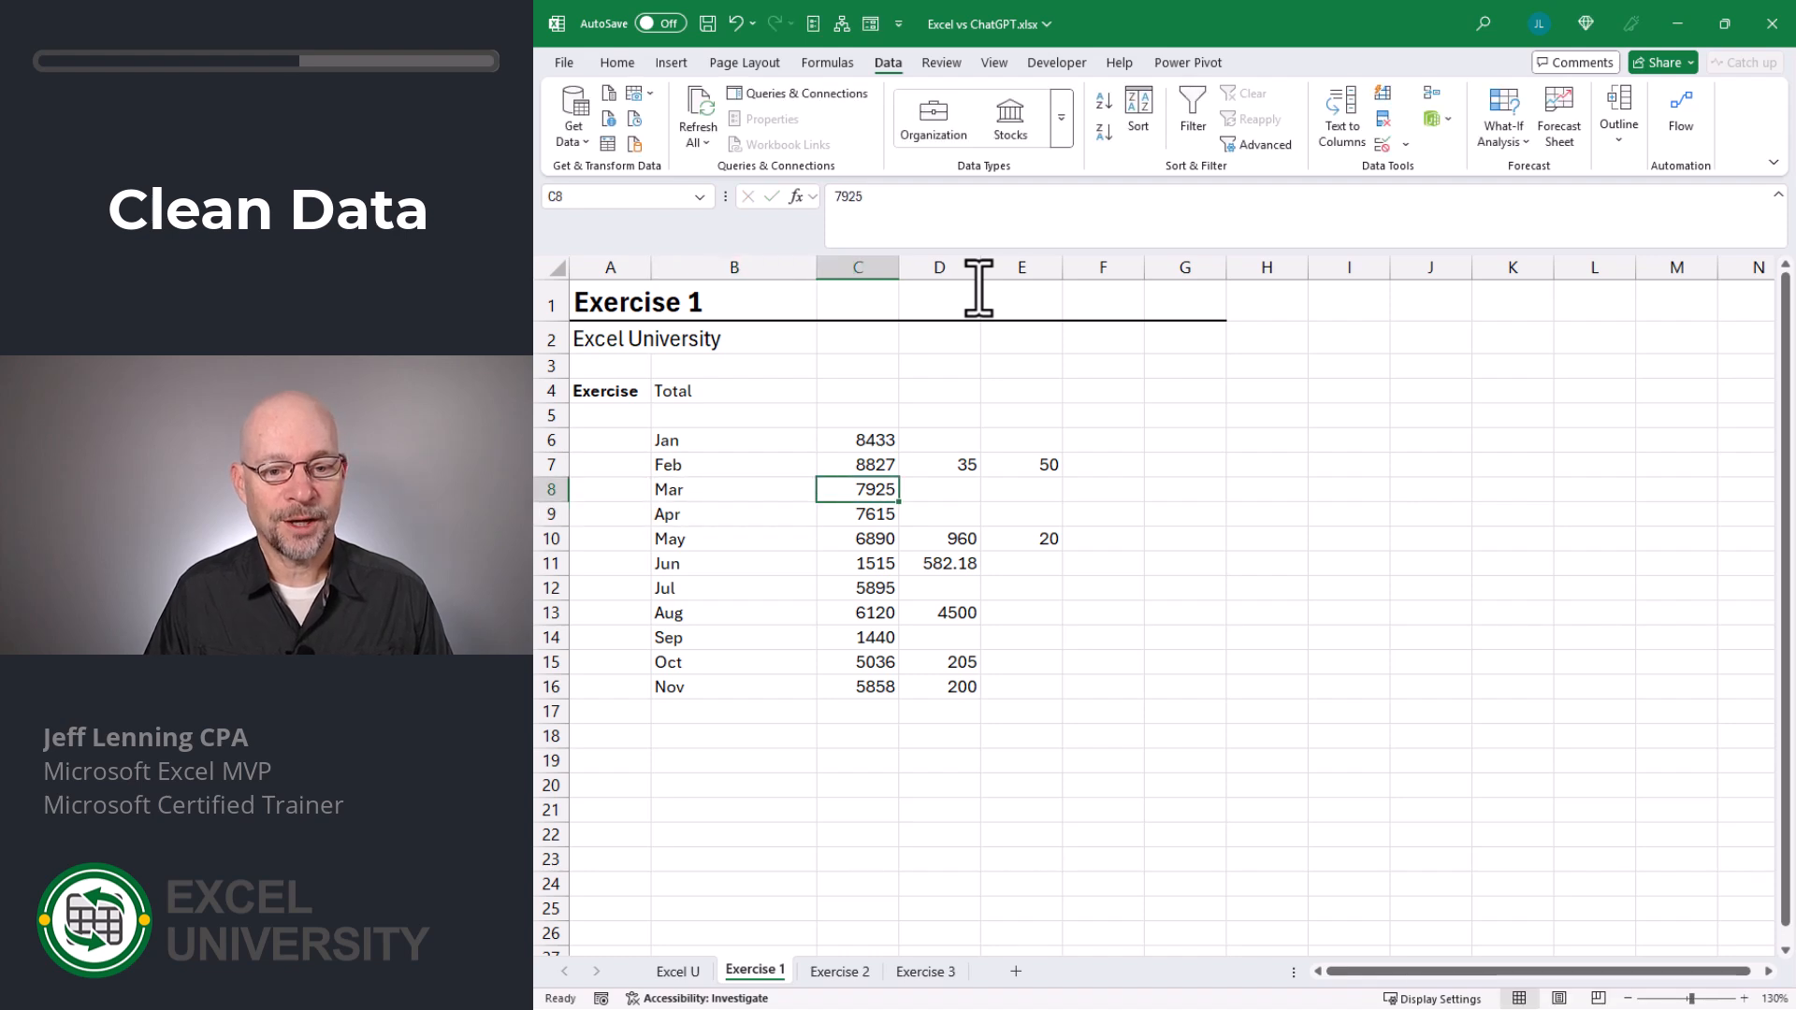
click(1116, 445)
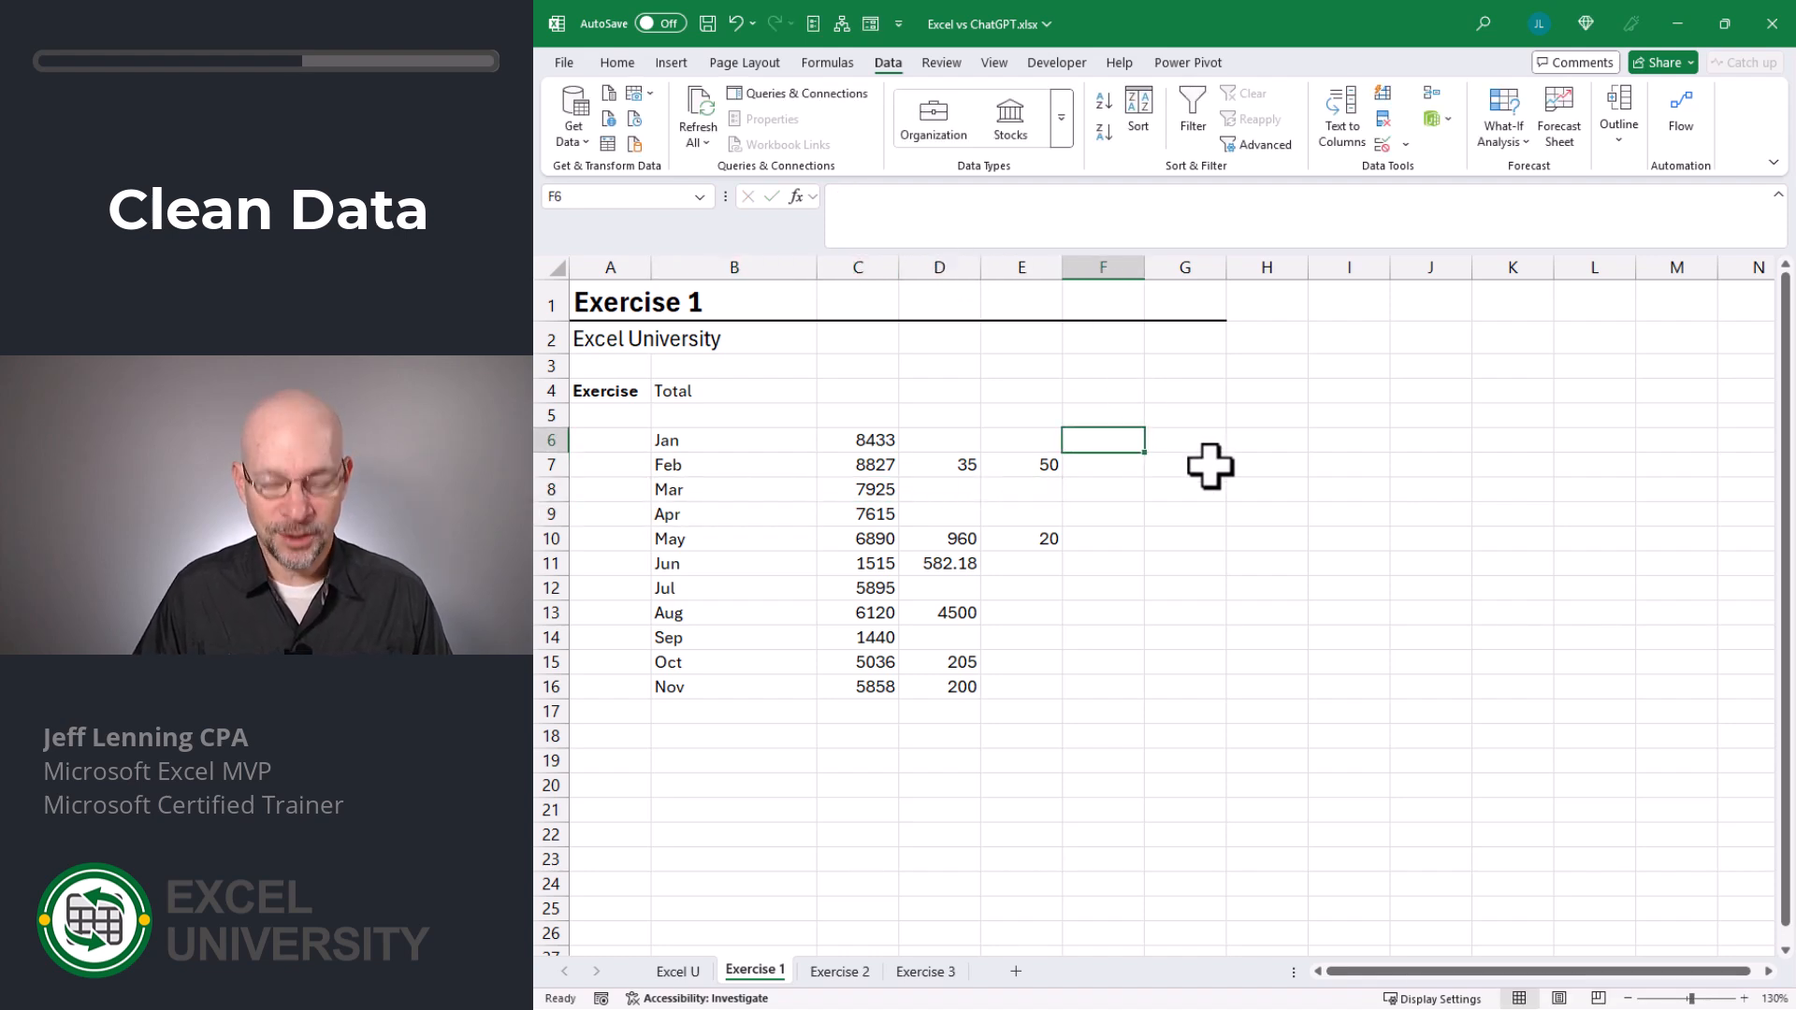
text(=su)
key(Tab)
key(Left)
key(Left)
key(Left)
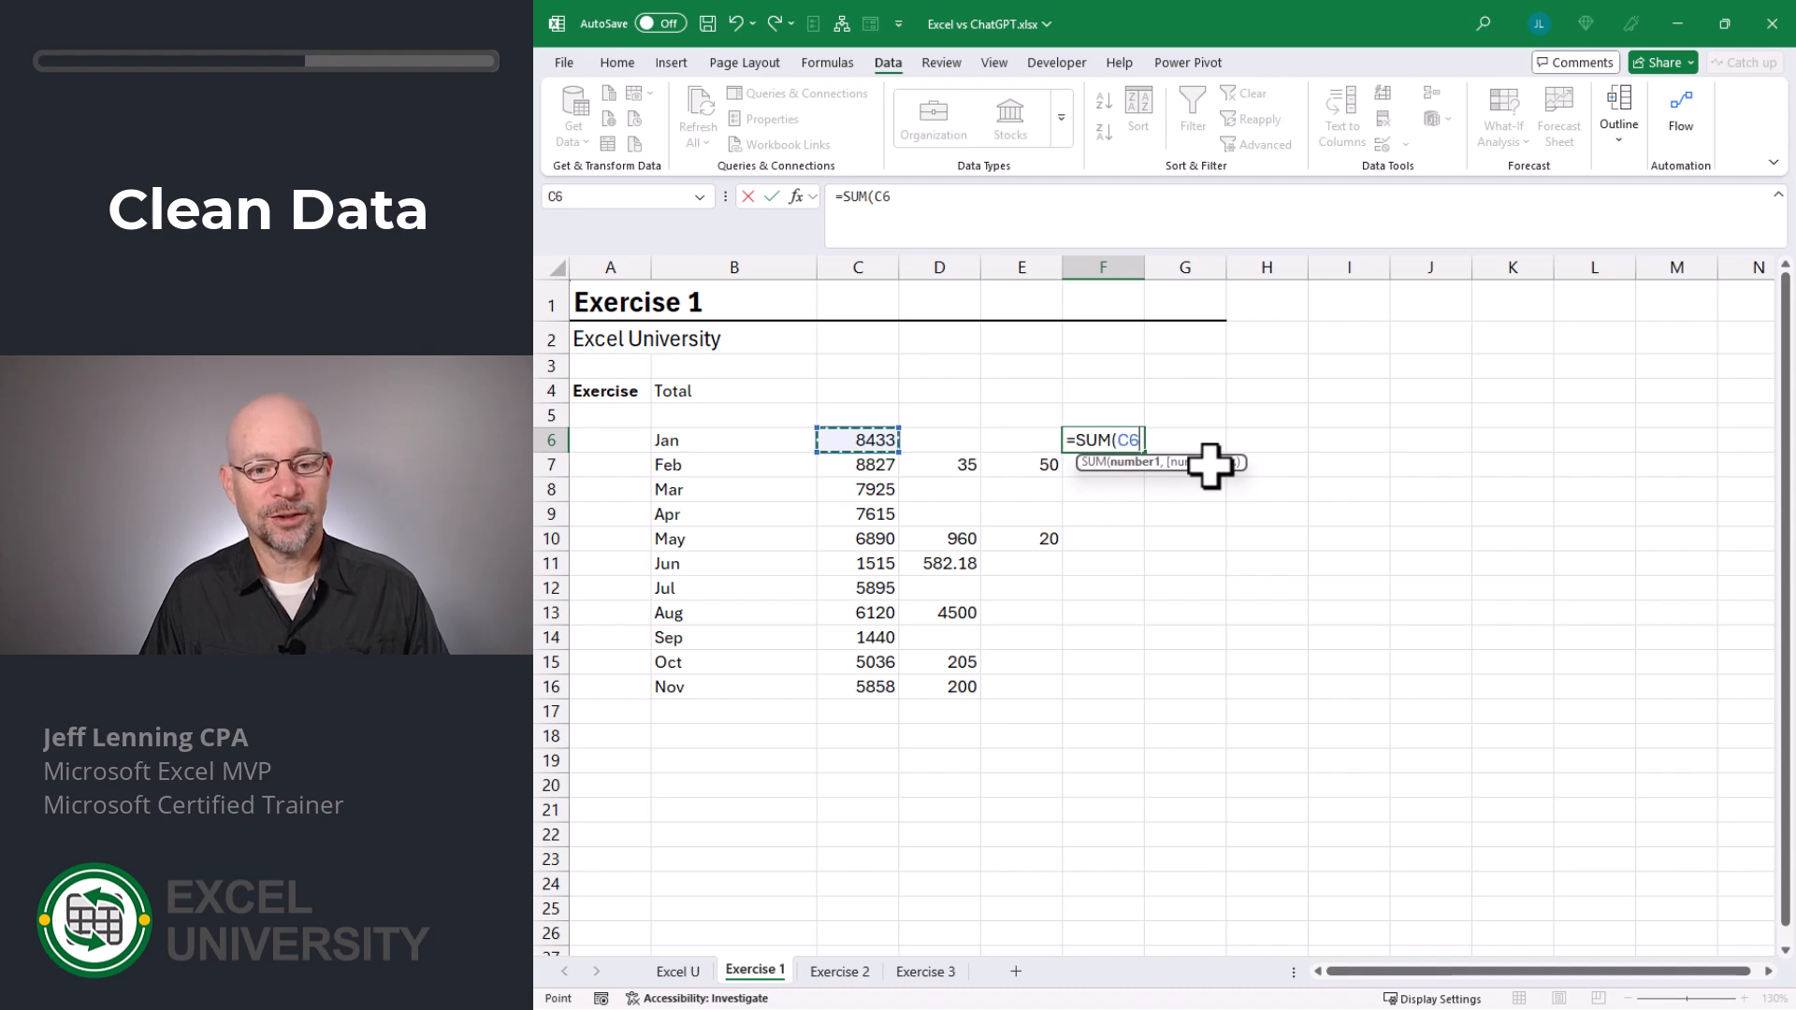
key(shift+Right)
key(shift+Right)
key(Return)
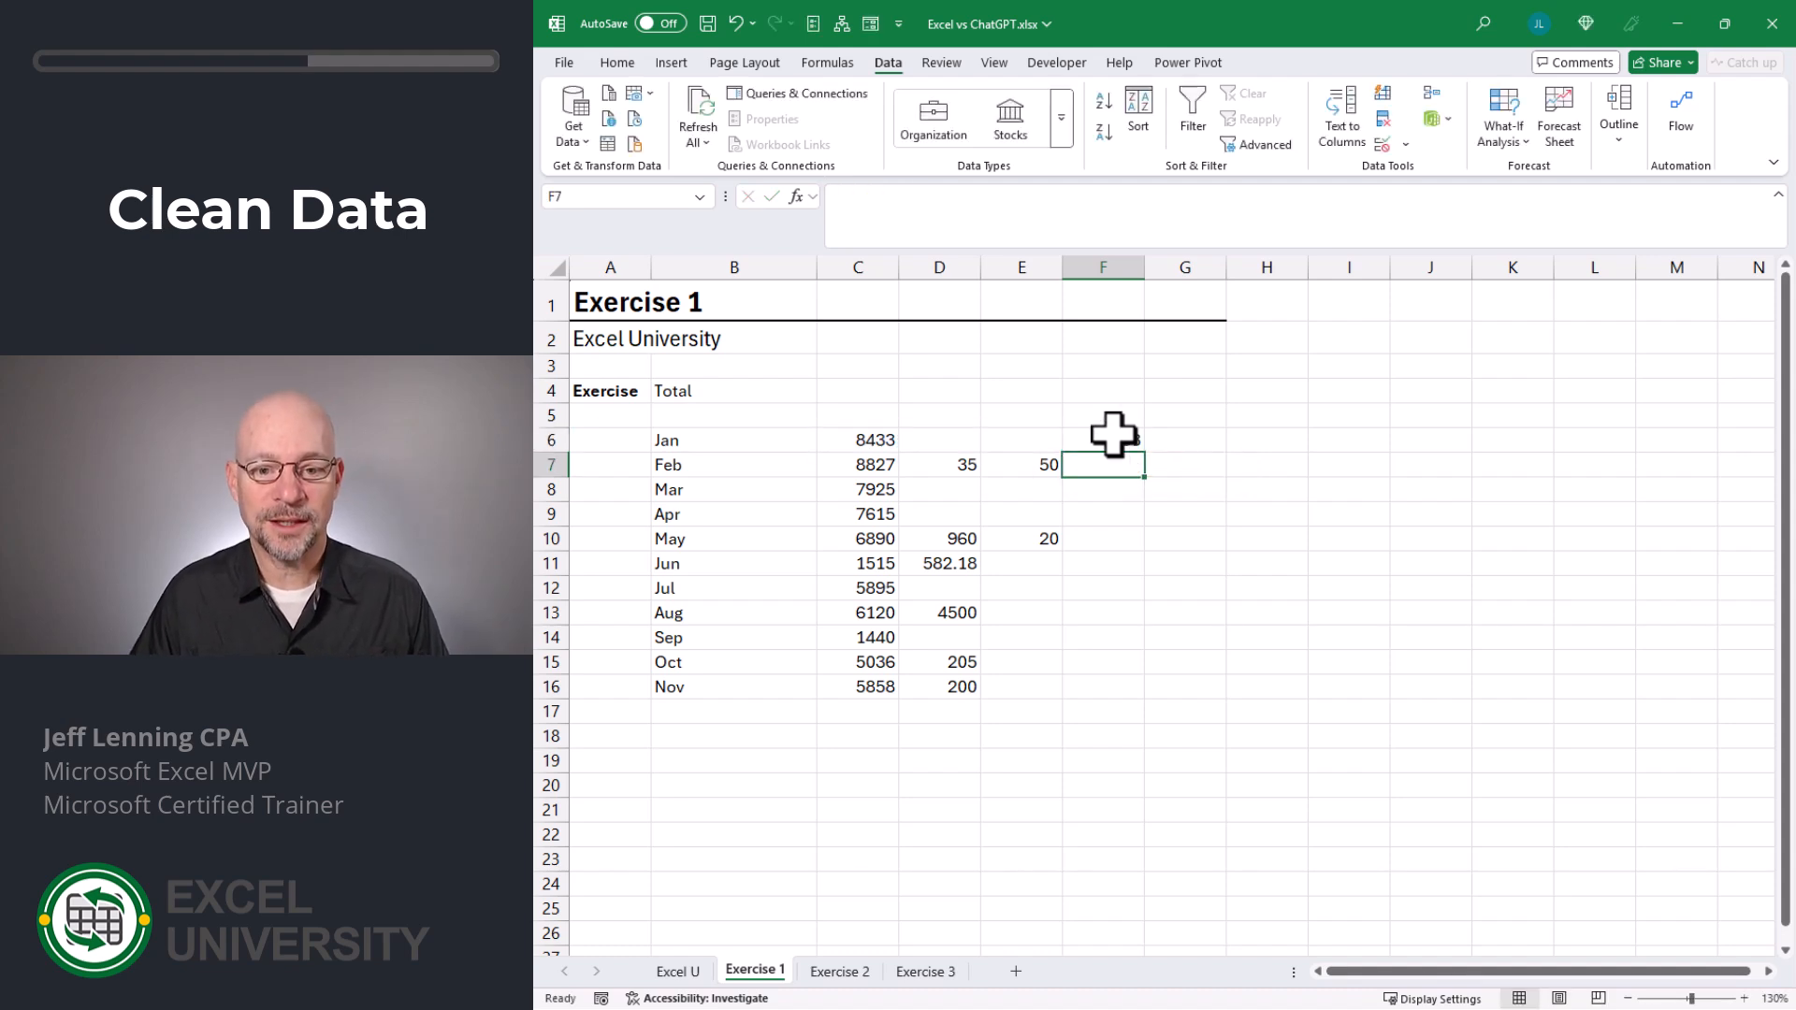
click(1117, 440)
drag(1146, 453, 1127, 706)
- Add the grand total =SUM(F6:F16) in F17 below the monthly totals
click(1133, 713)
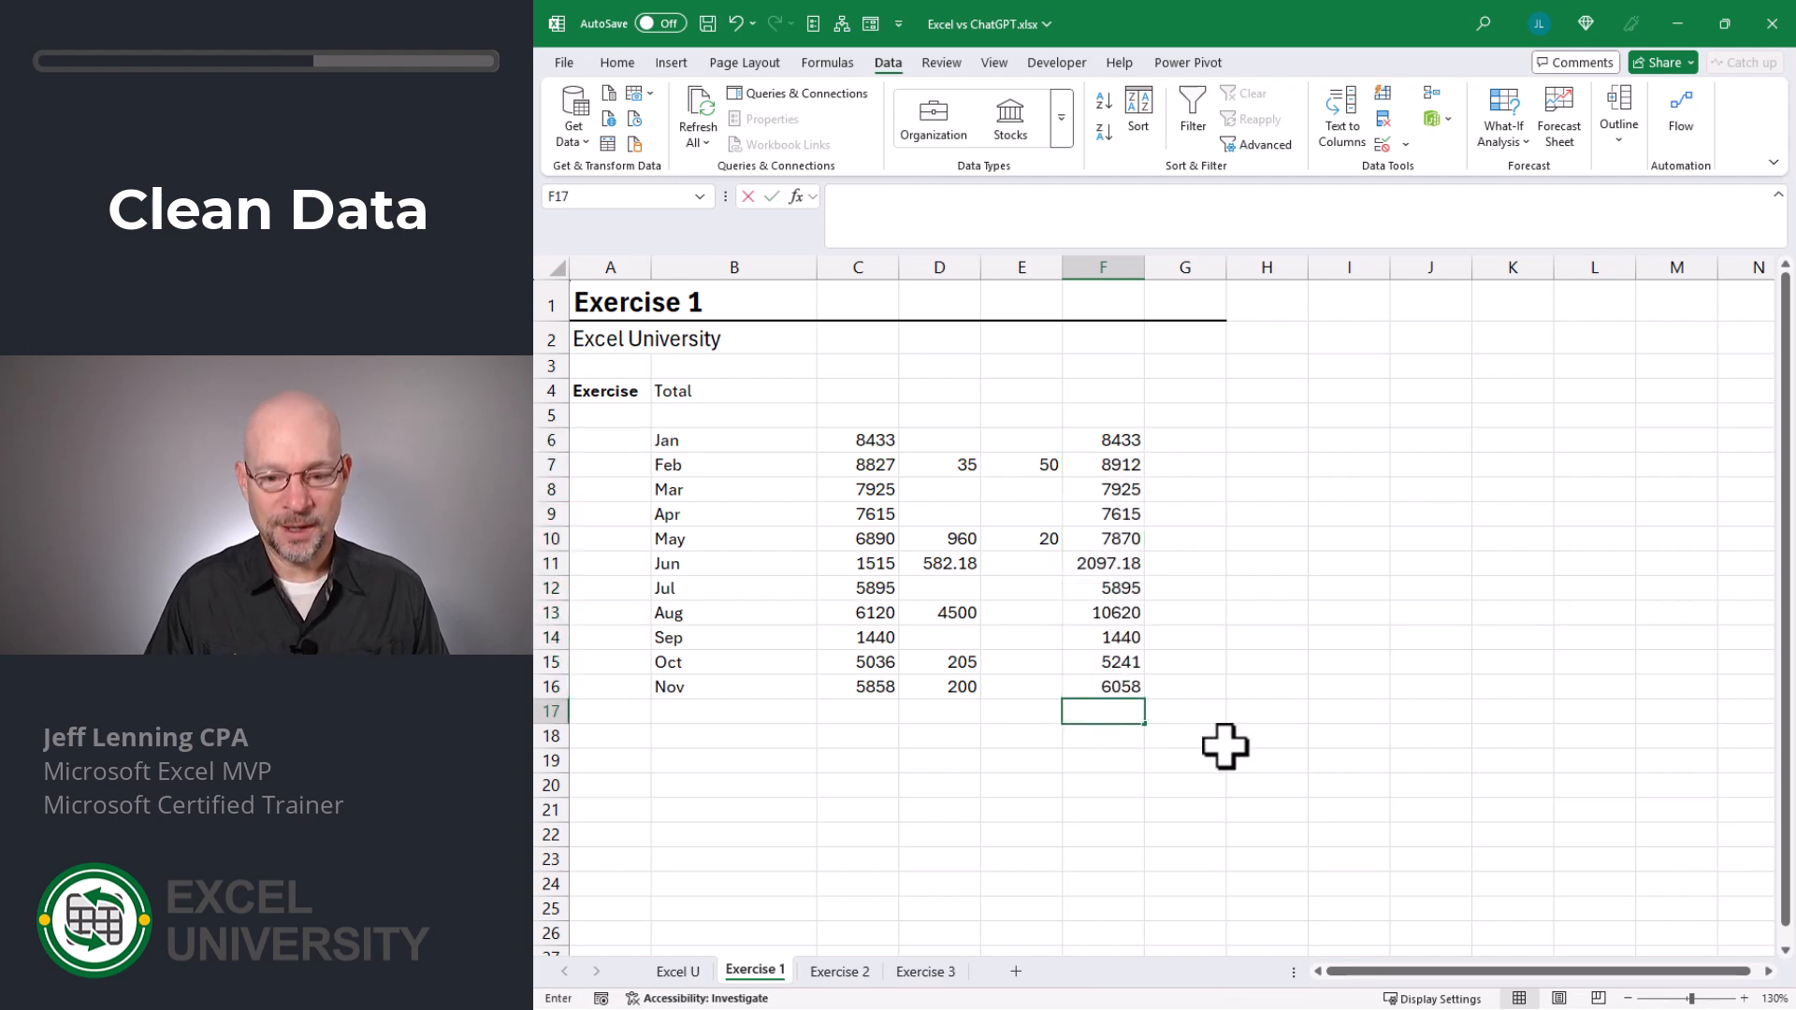
key(alt+equal)
key(ctrl+Return)
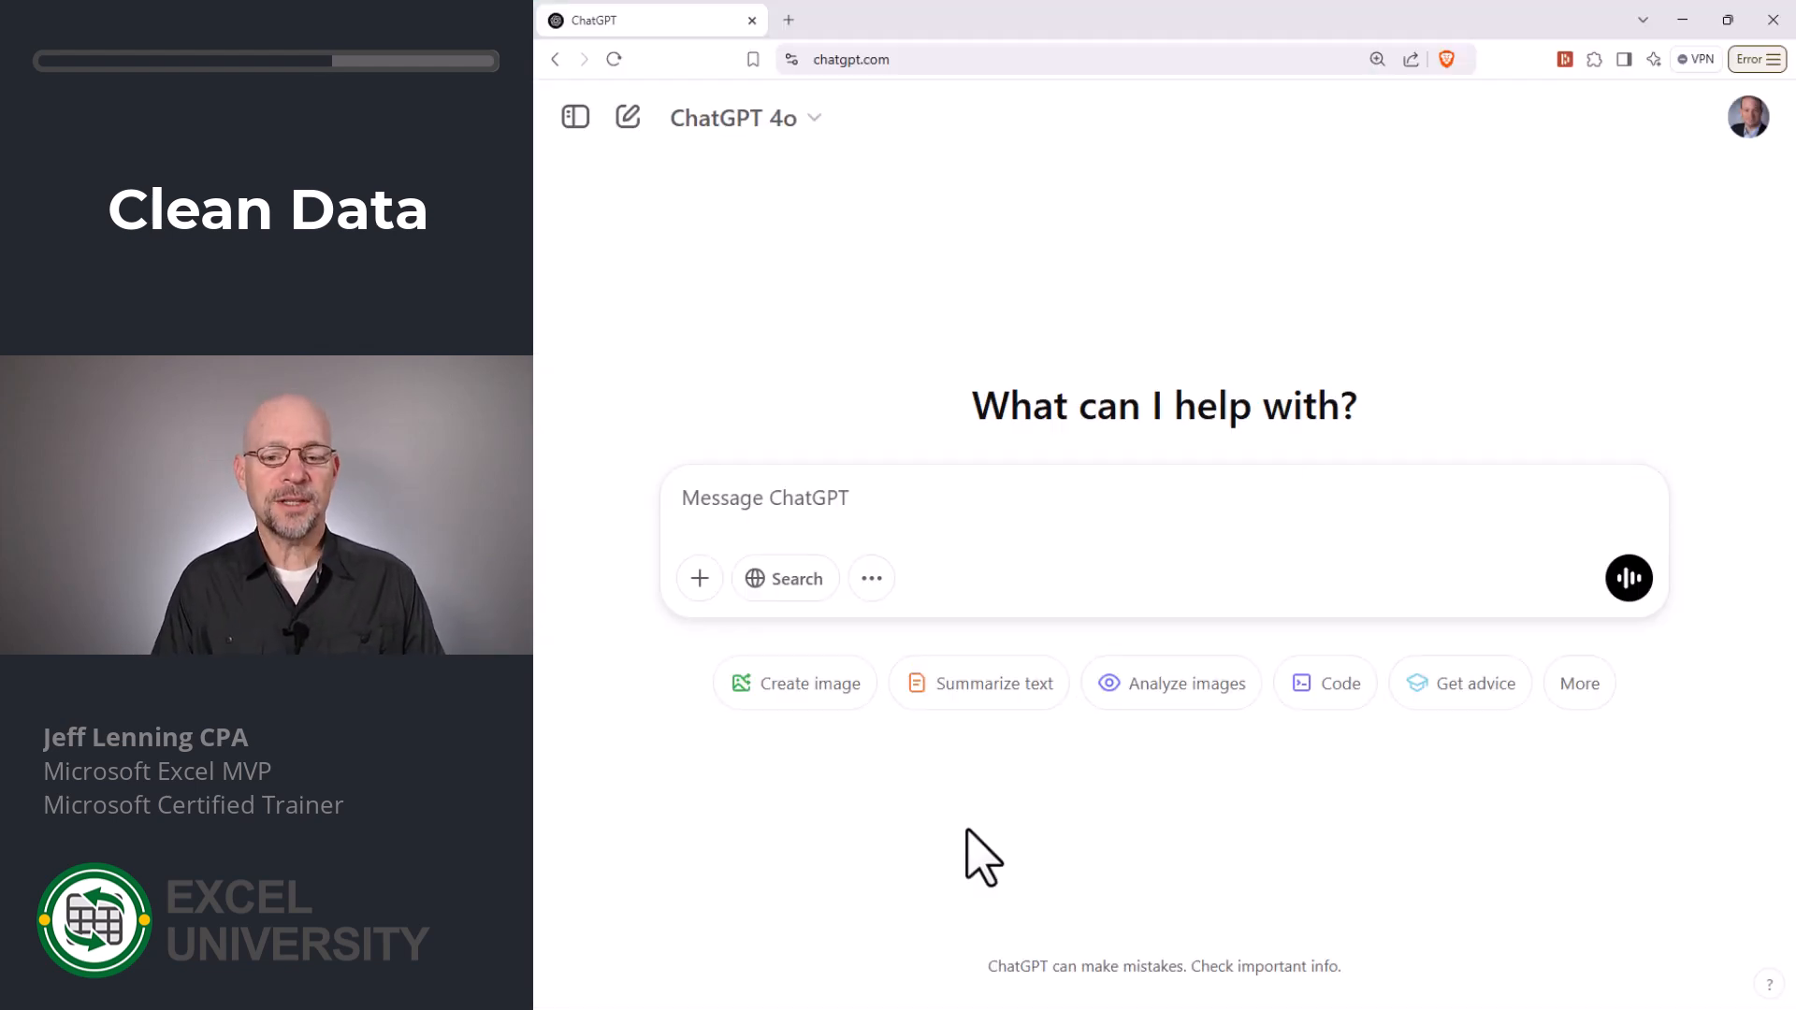
- Ask ChatGPT in the browser to "provide the monthly total for this data:" followed by the pasted January to November entries
text(pro)
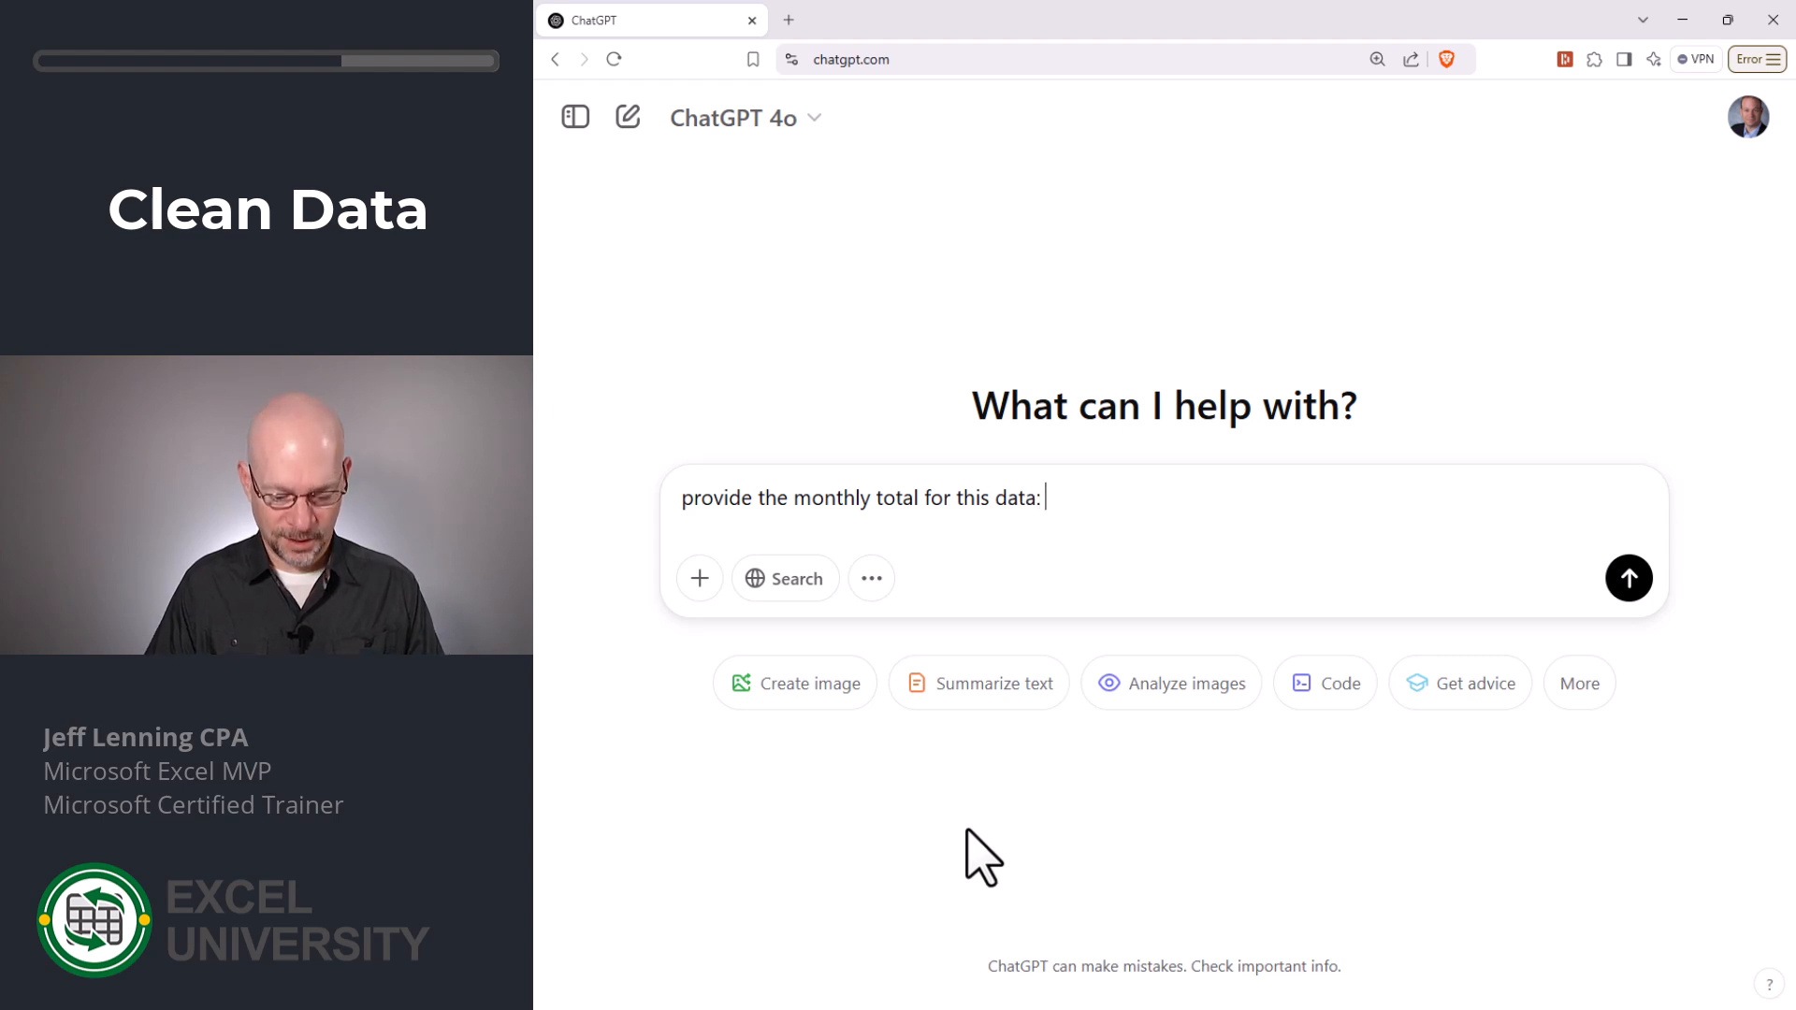
key(ctrl+v)
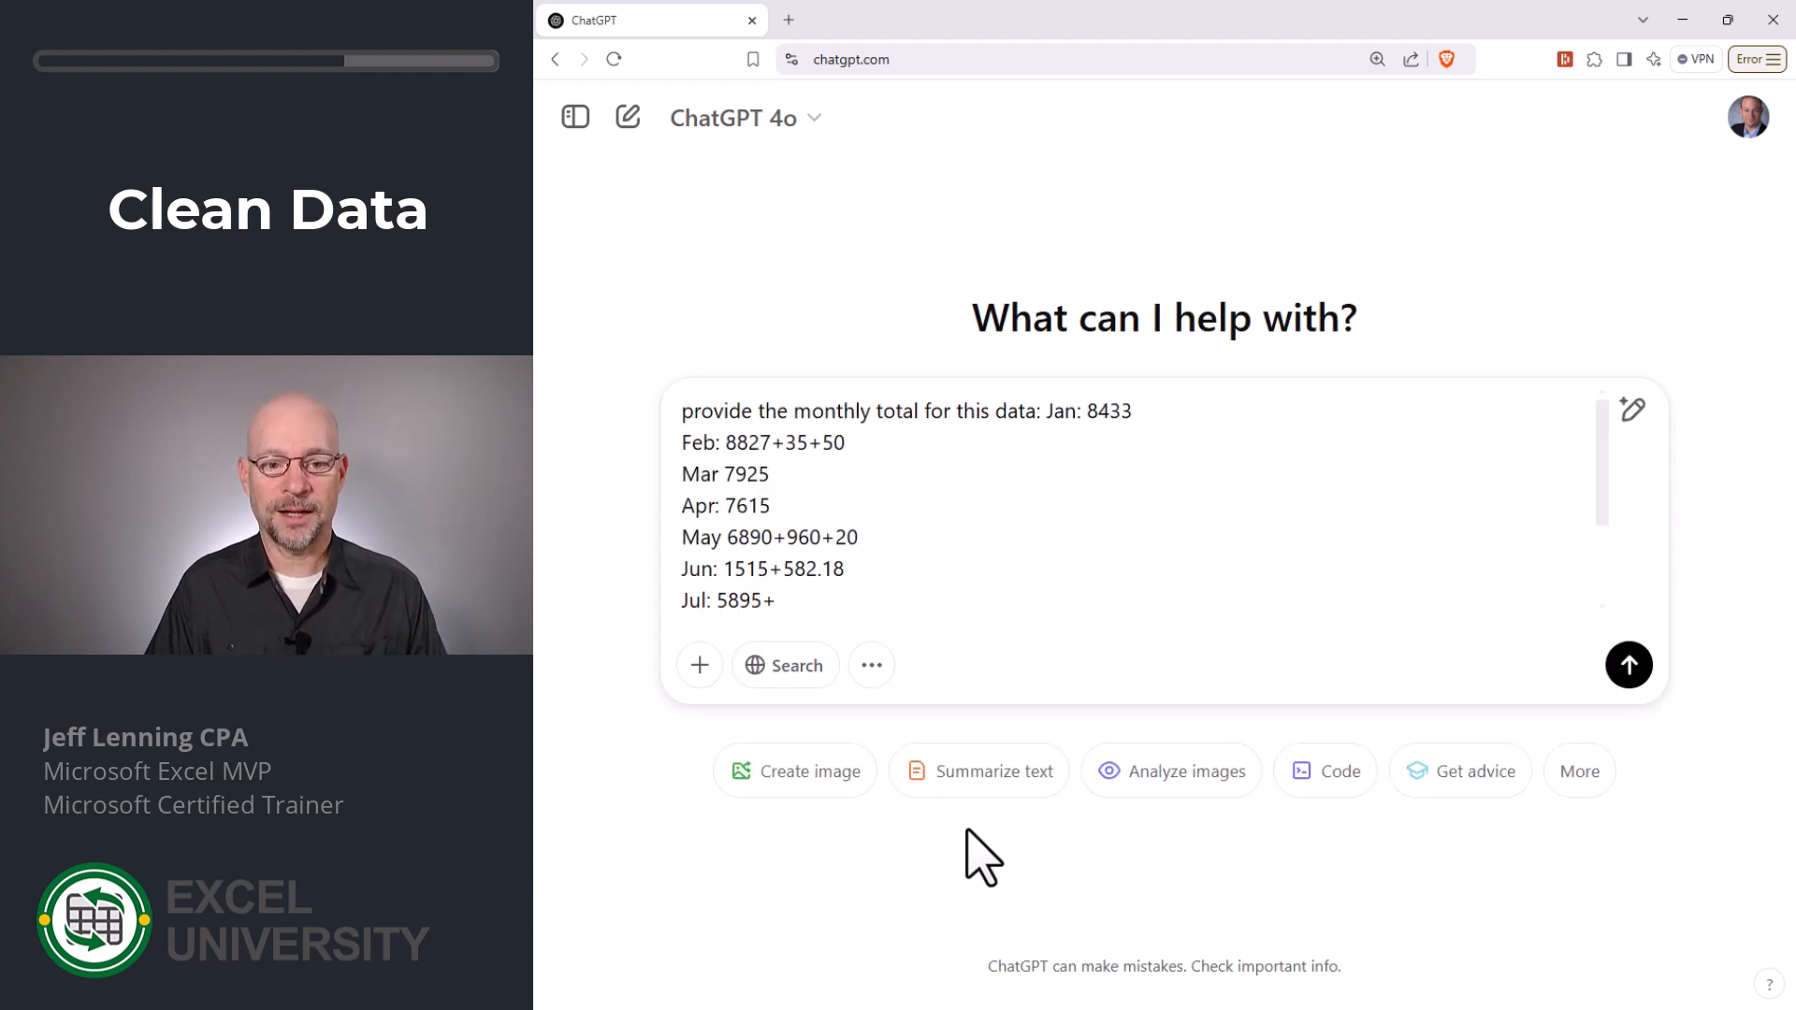
key(Return)
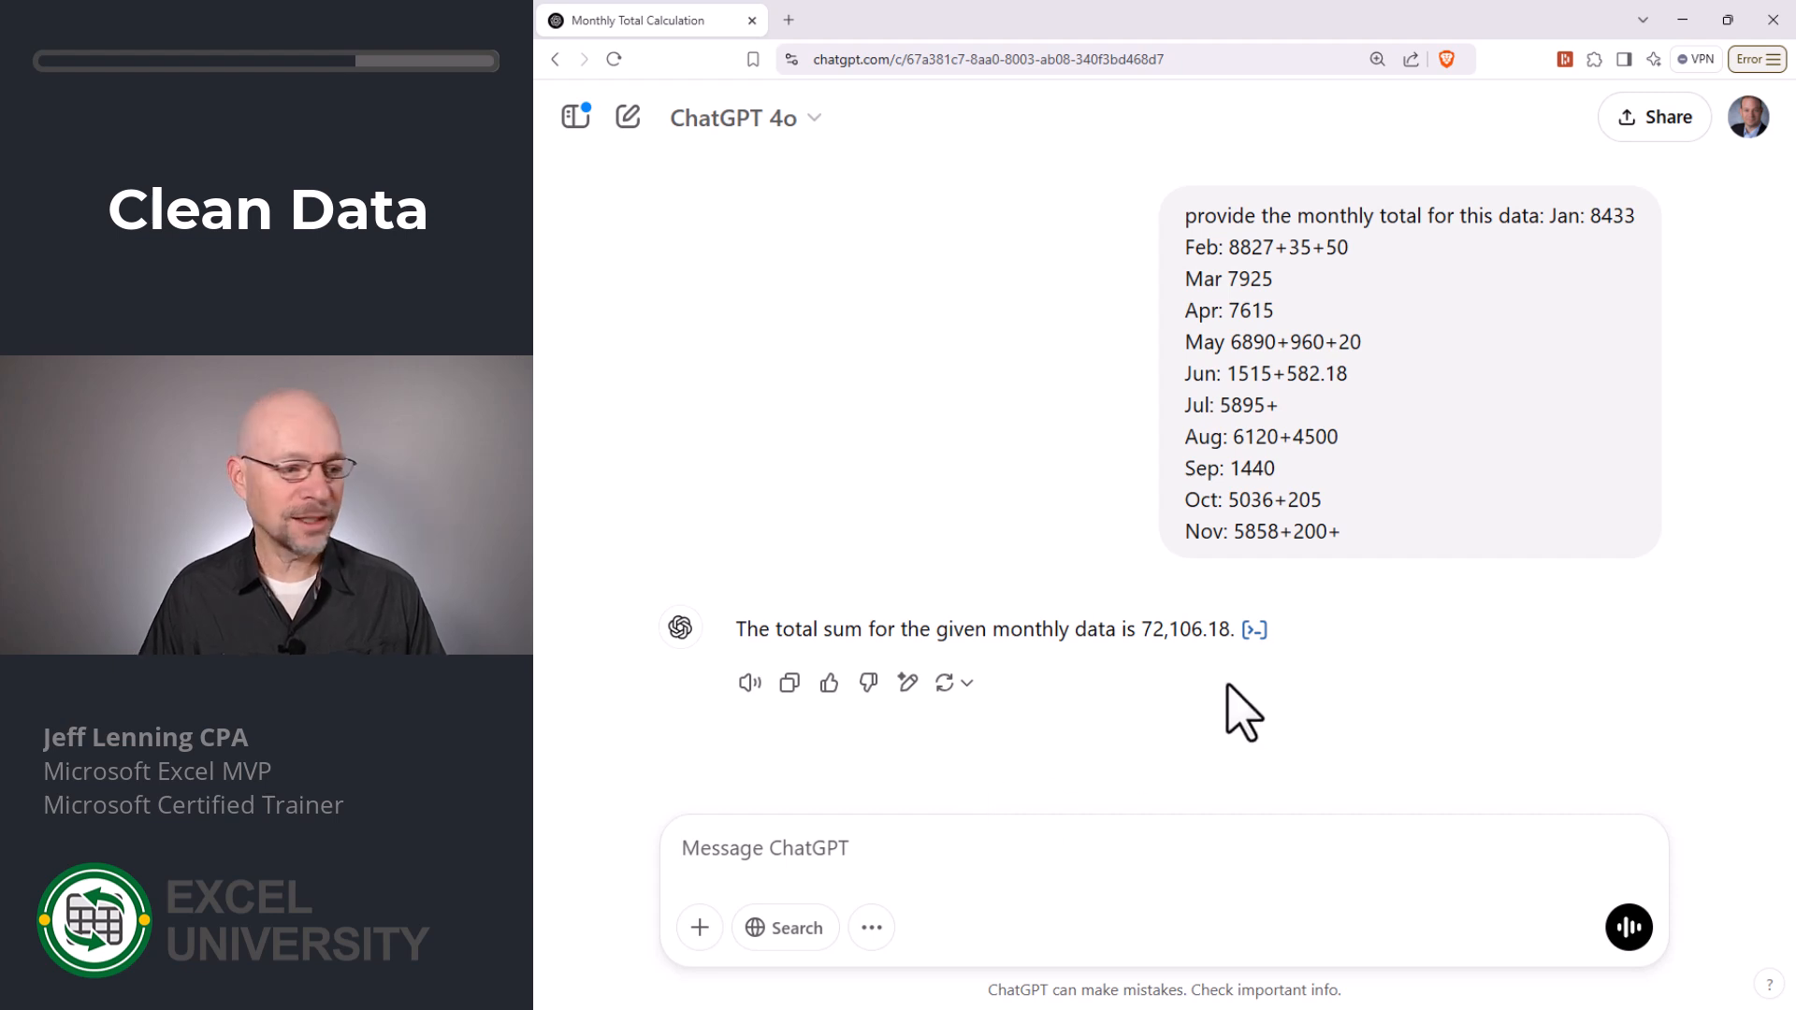
- Switch to the workbook, show the F17 grand total with two decimal places, and compare it with ChatGPT's answer
key(alt+Tab)
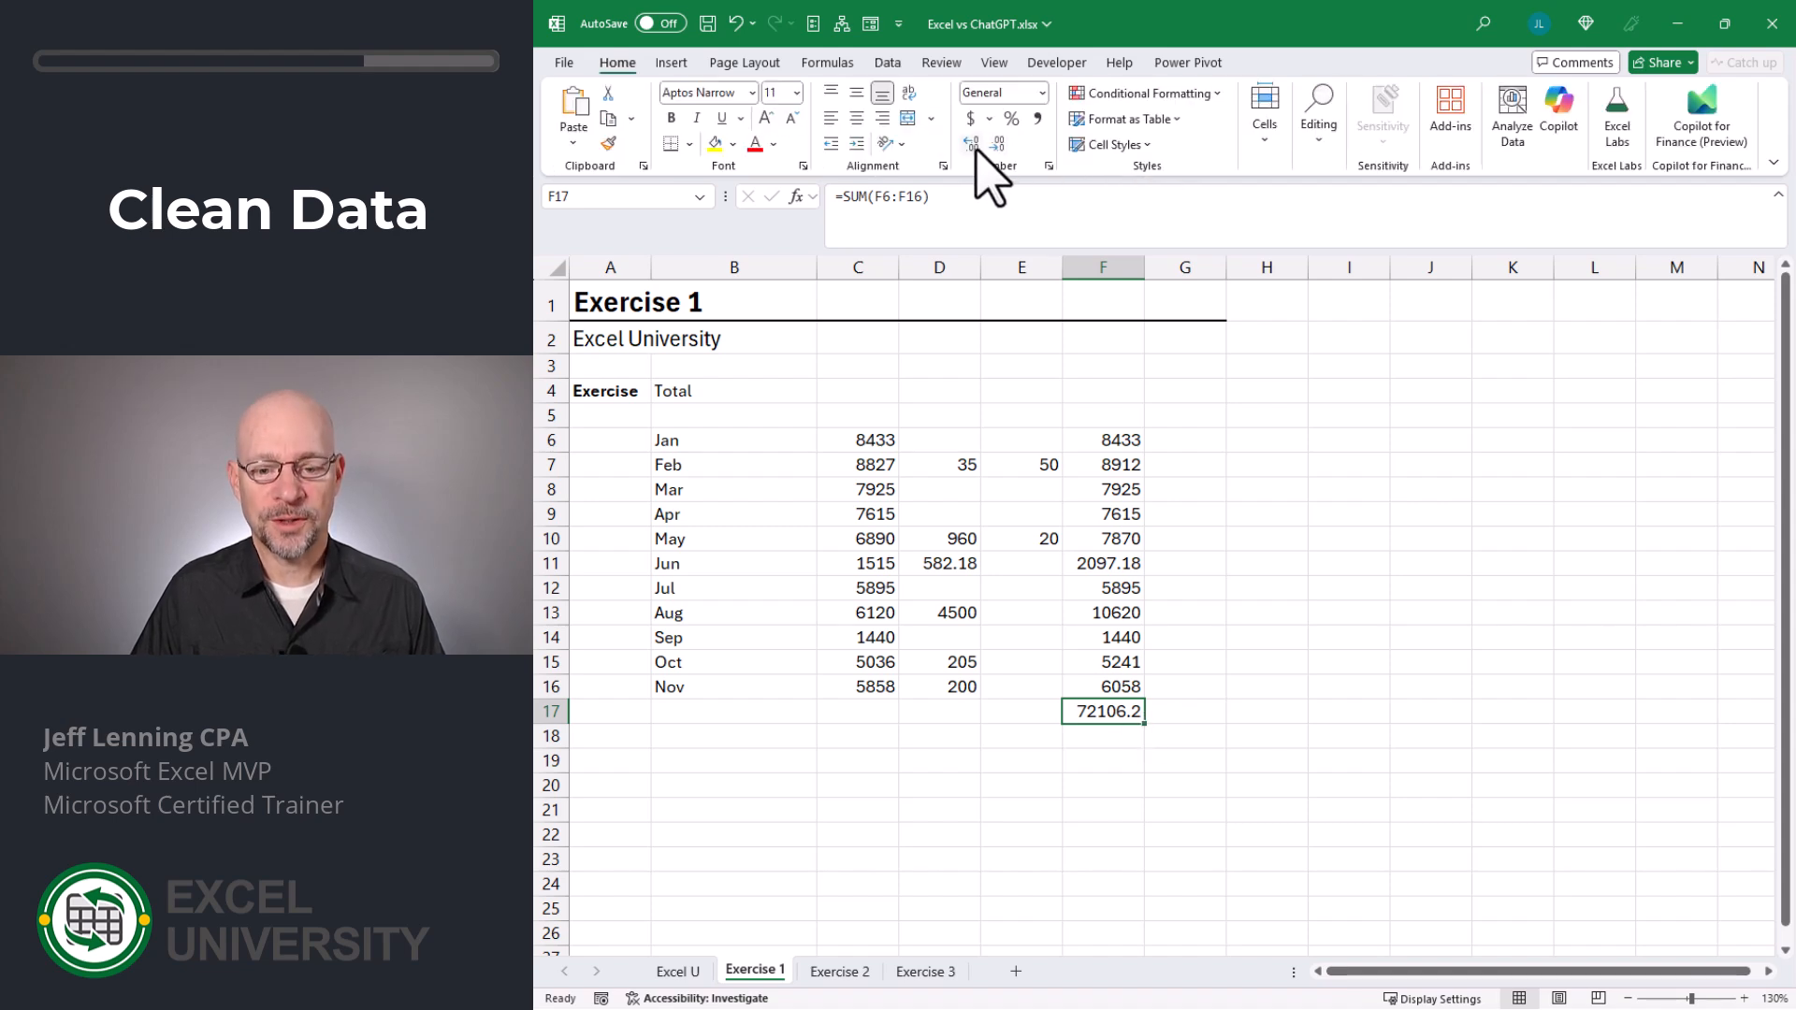
click(973, 145)
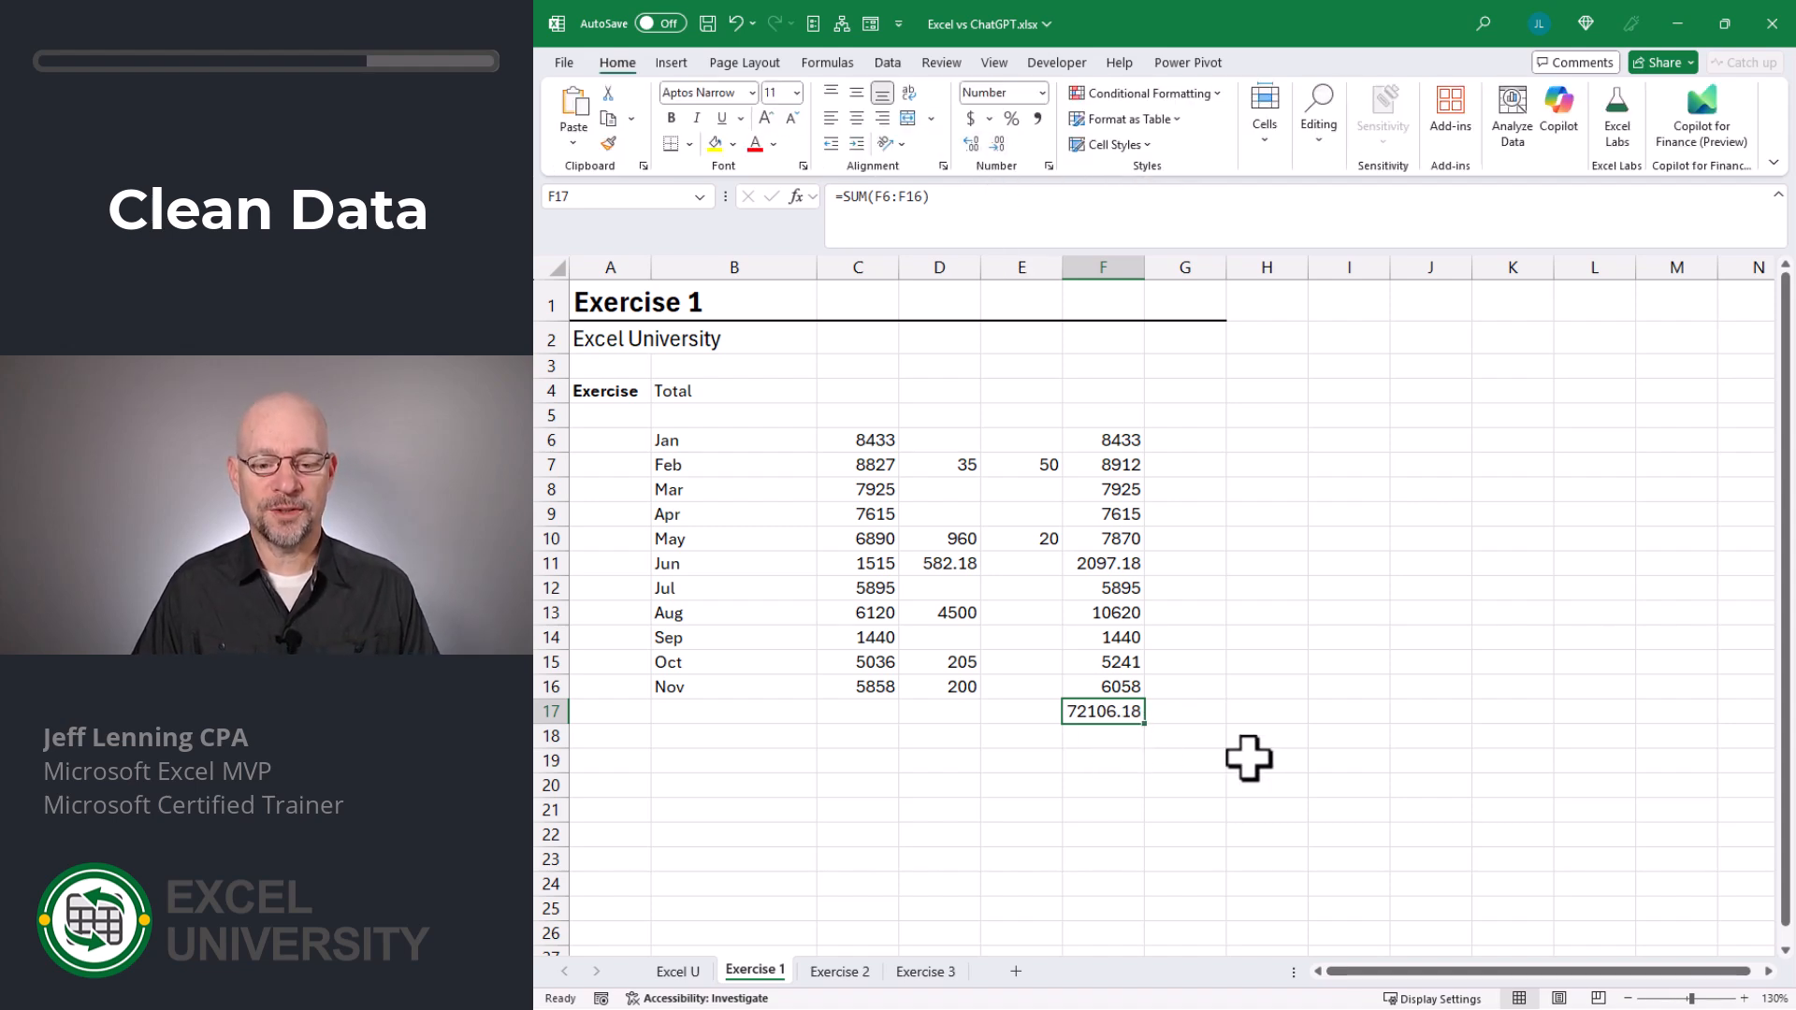
key(alt+Tab)
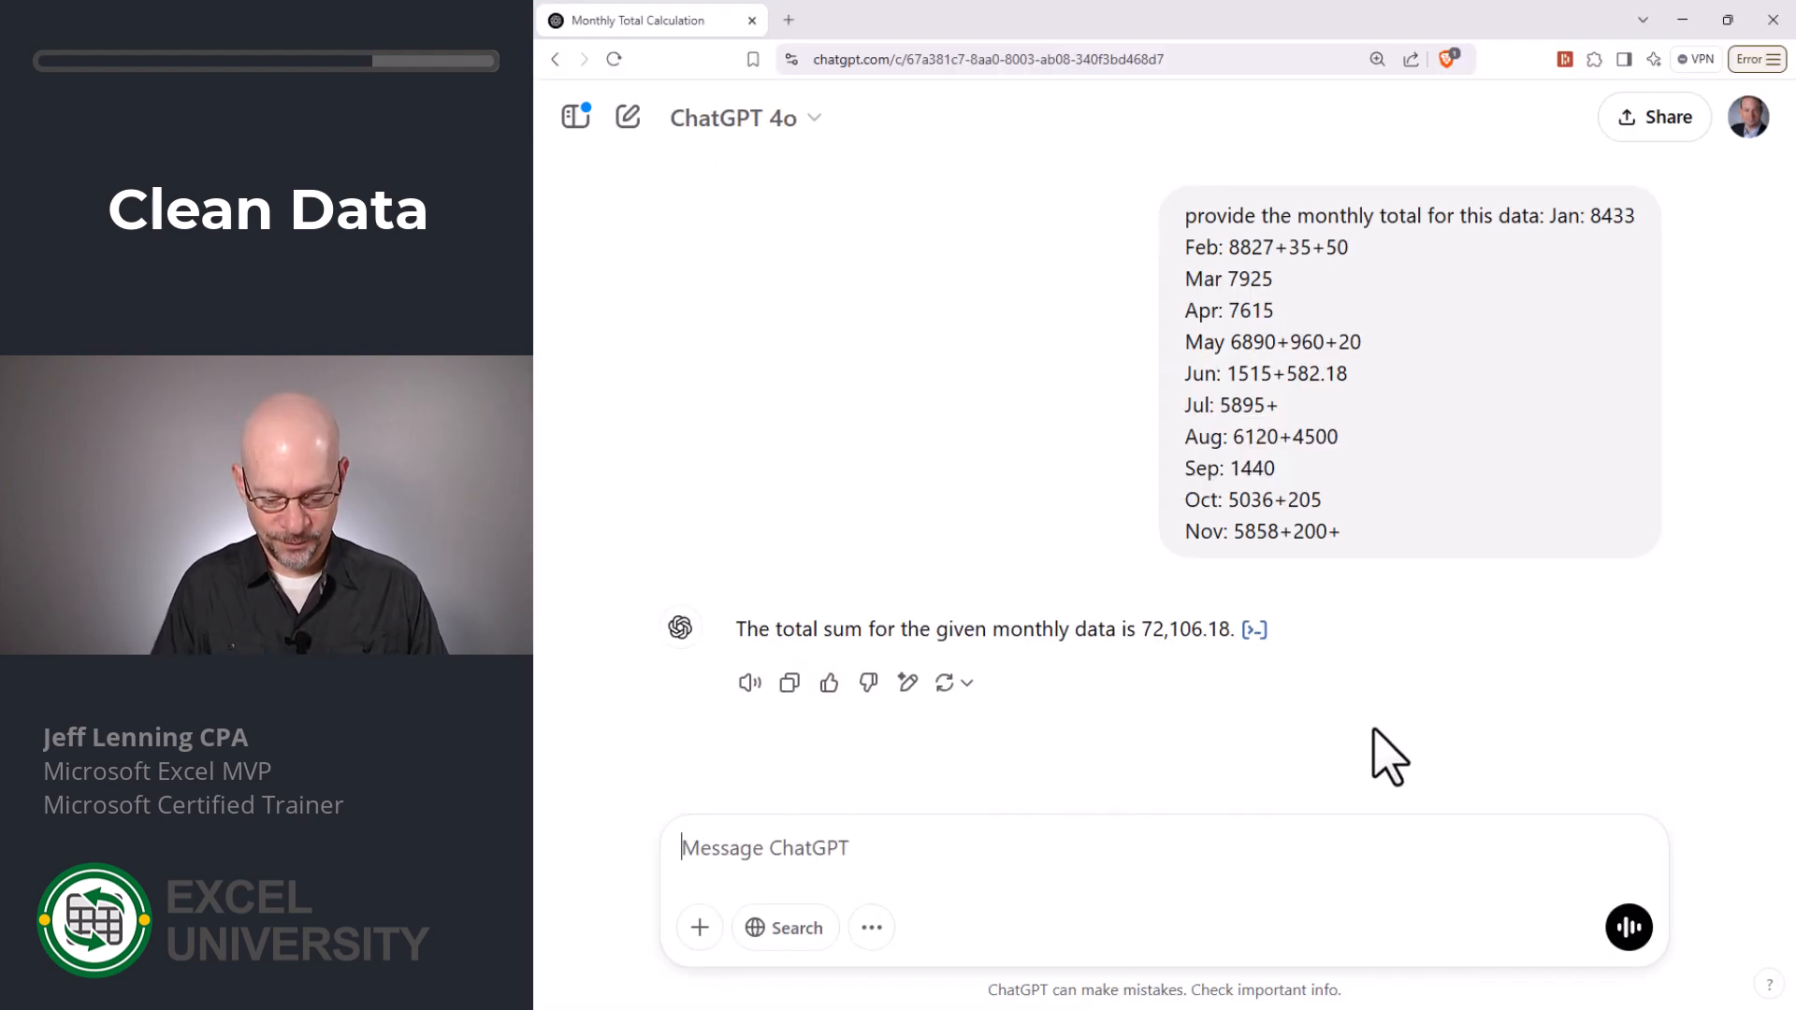
- Ask ChatGPT to "show each month total" for the pasted data
text(show each)
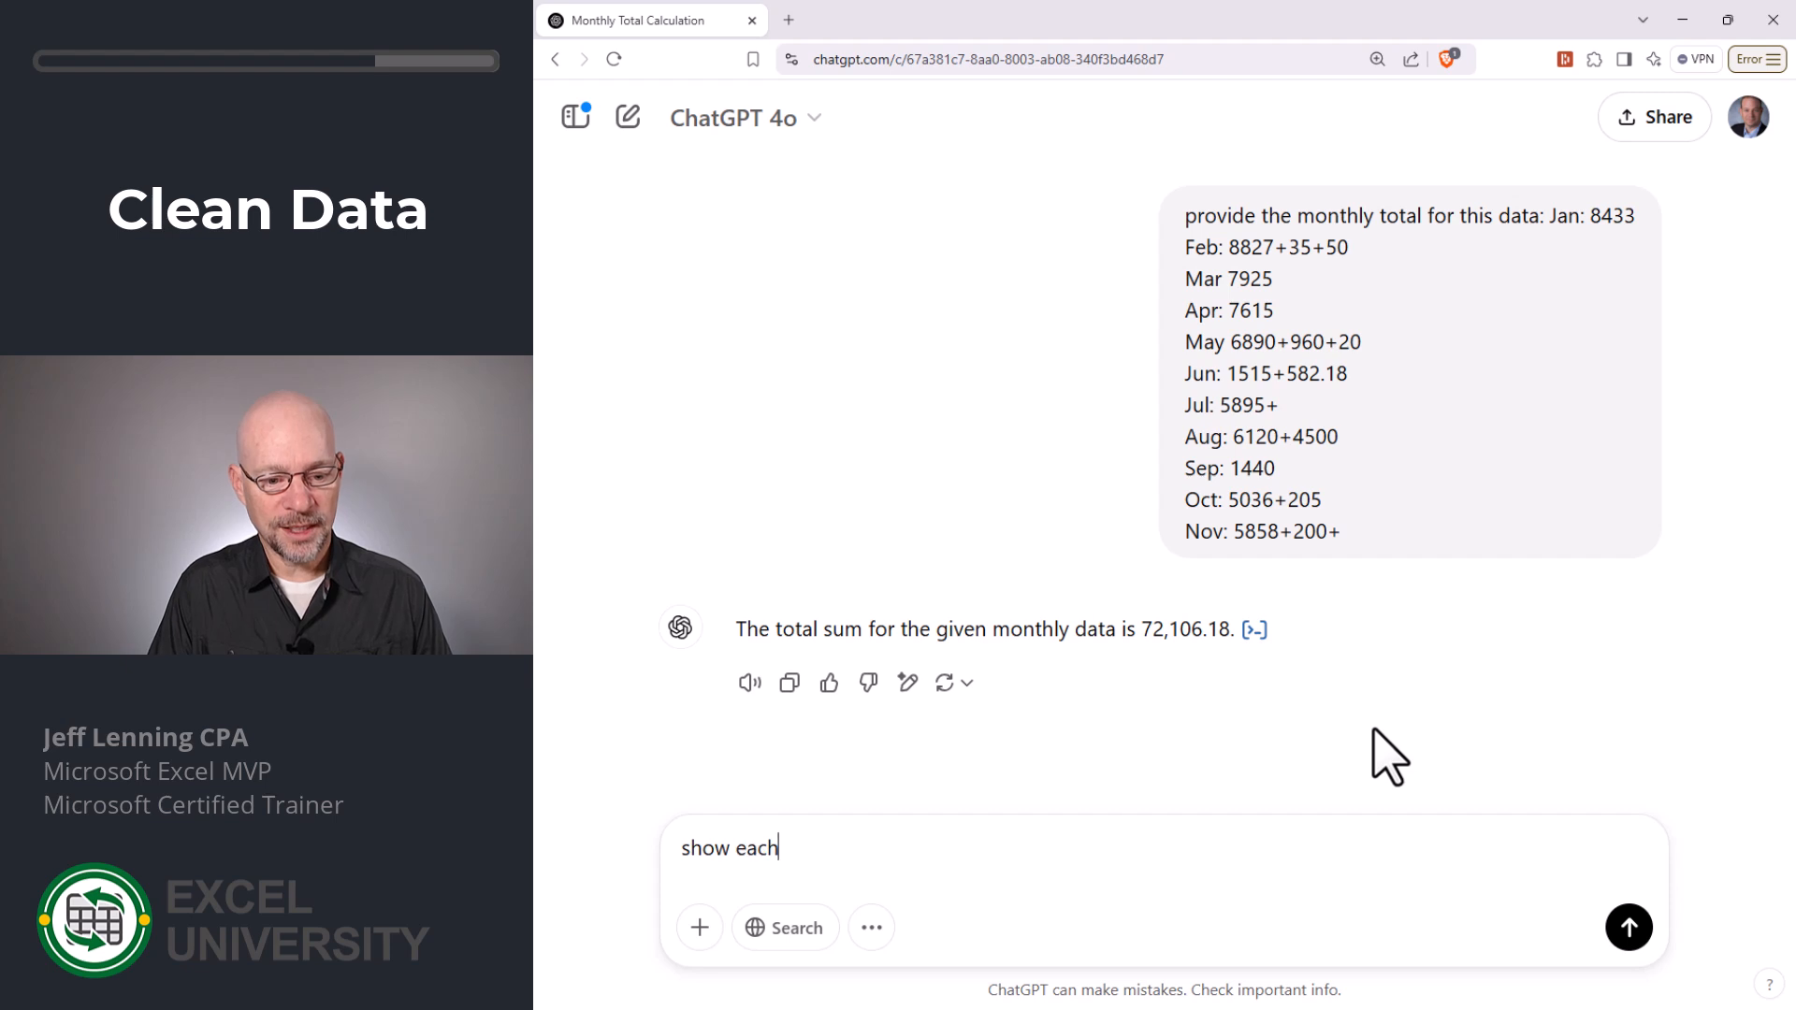
text( month total)
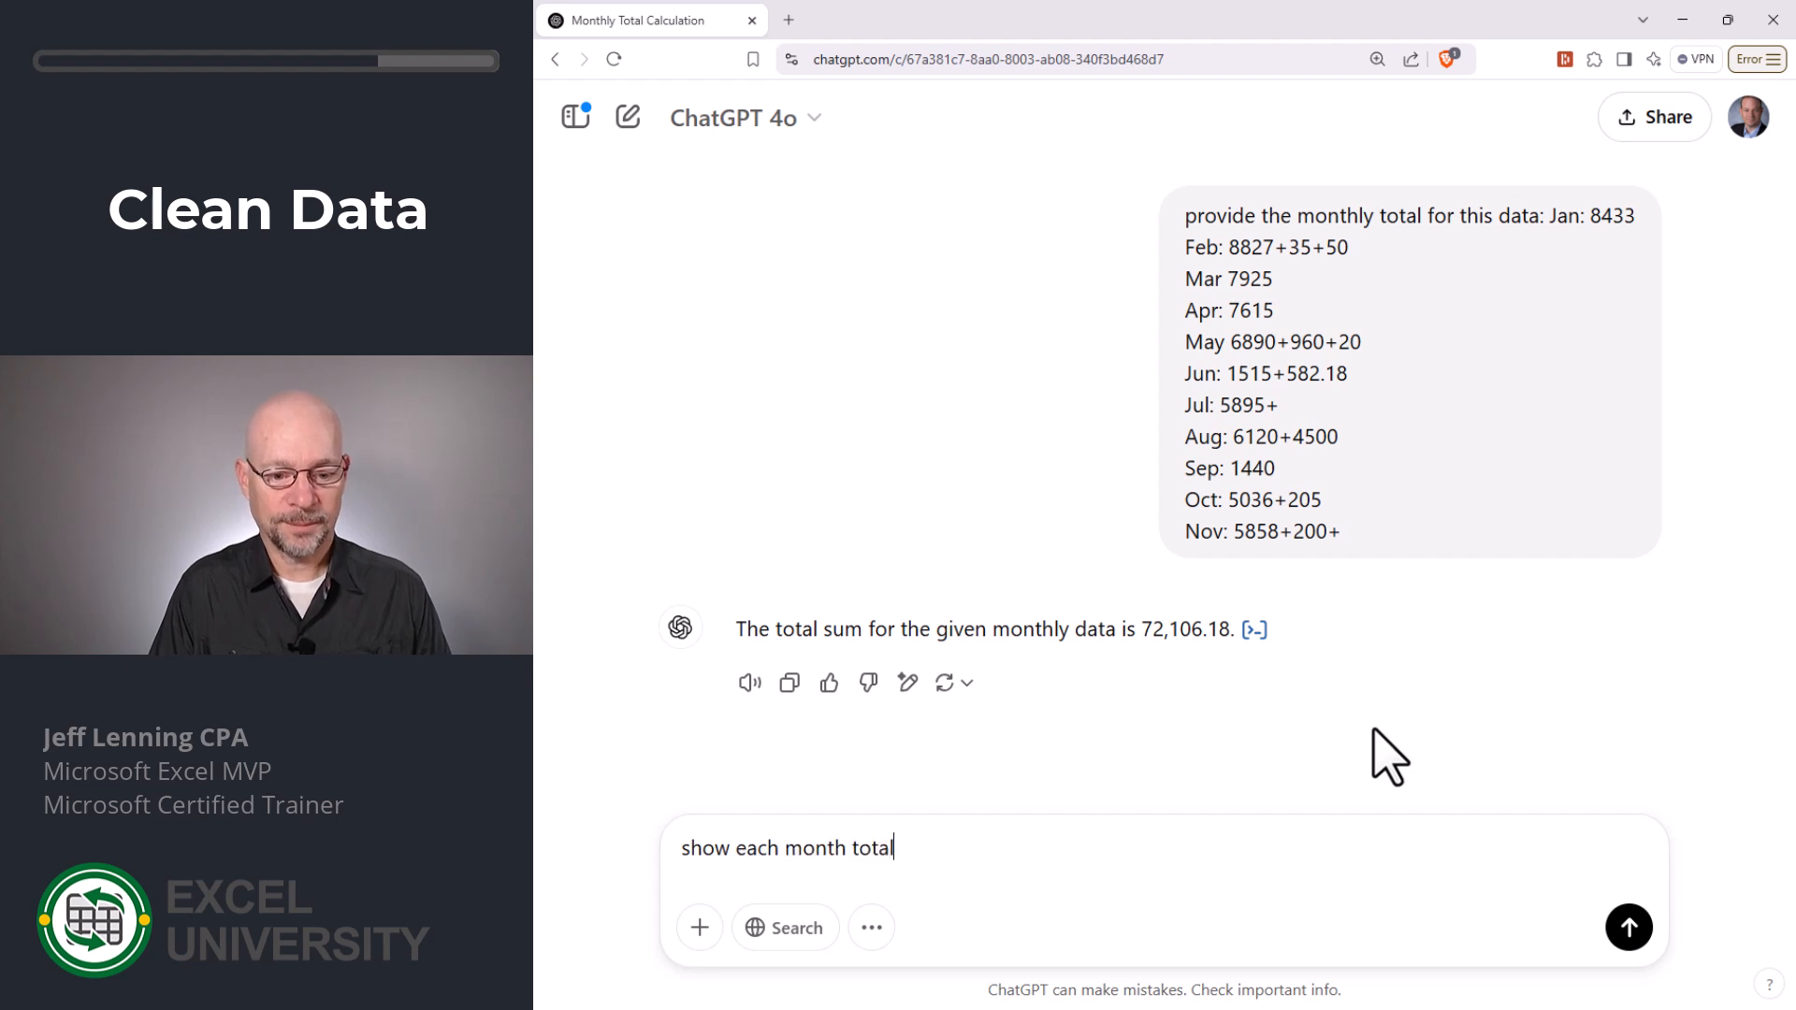
key(Return)
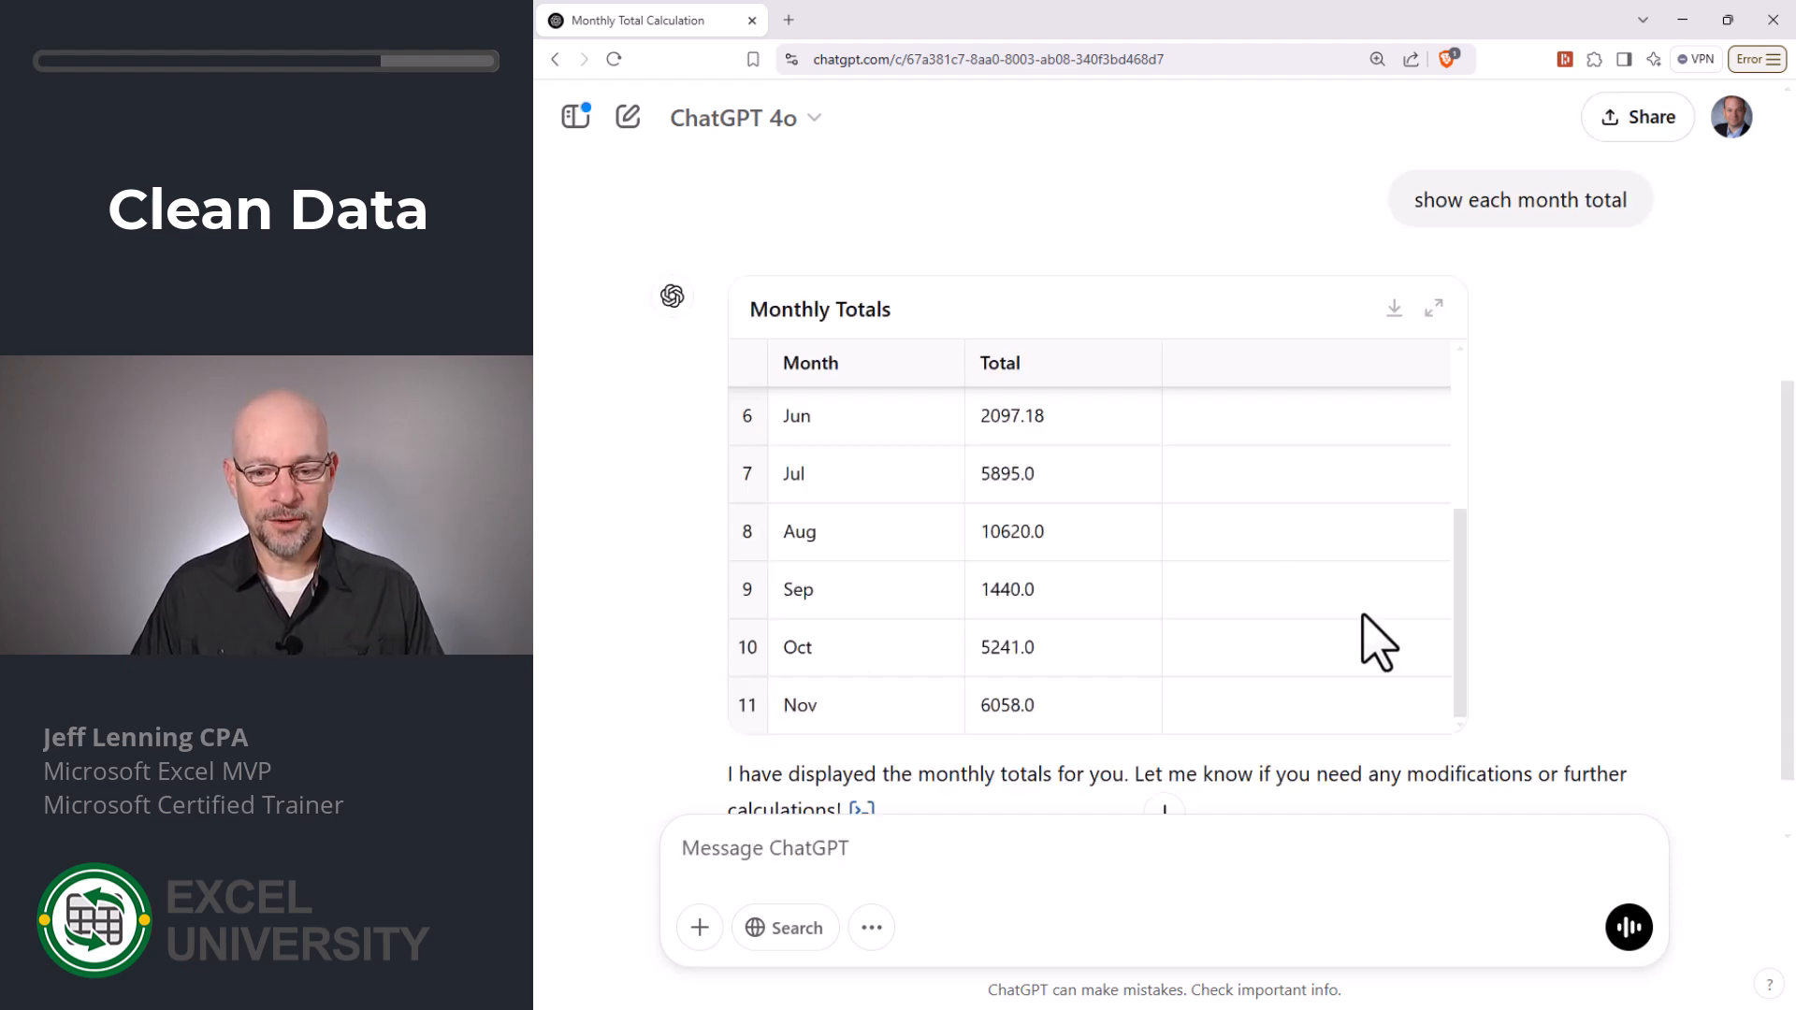
- Compare ChatGPT's Monthly Totals table for January to November with the totals in column F of the workbook
scroll(1364, 616, up, 3)
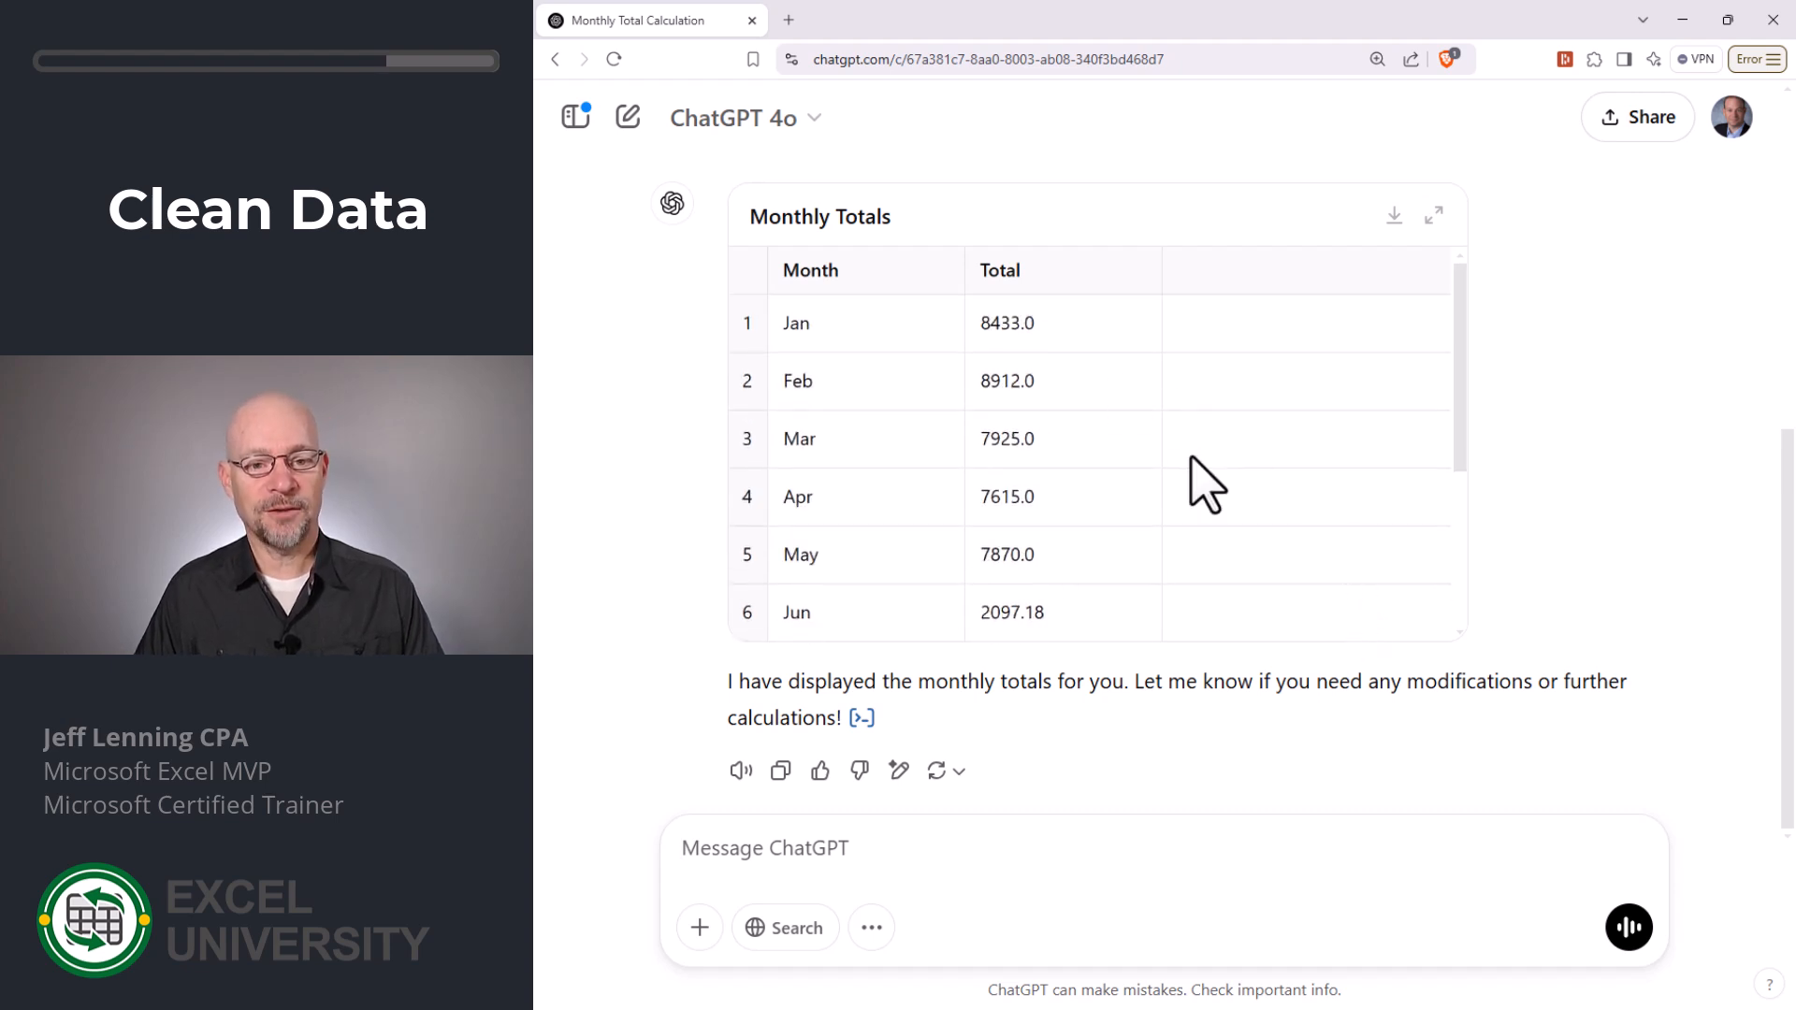
key(alt+Tab)
key(alt+Tab)
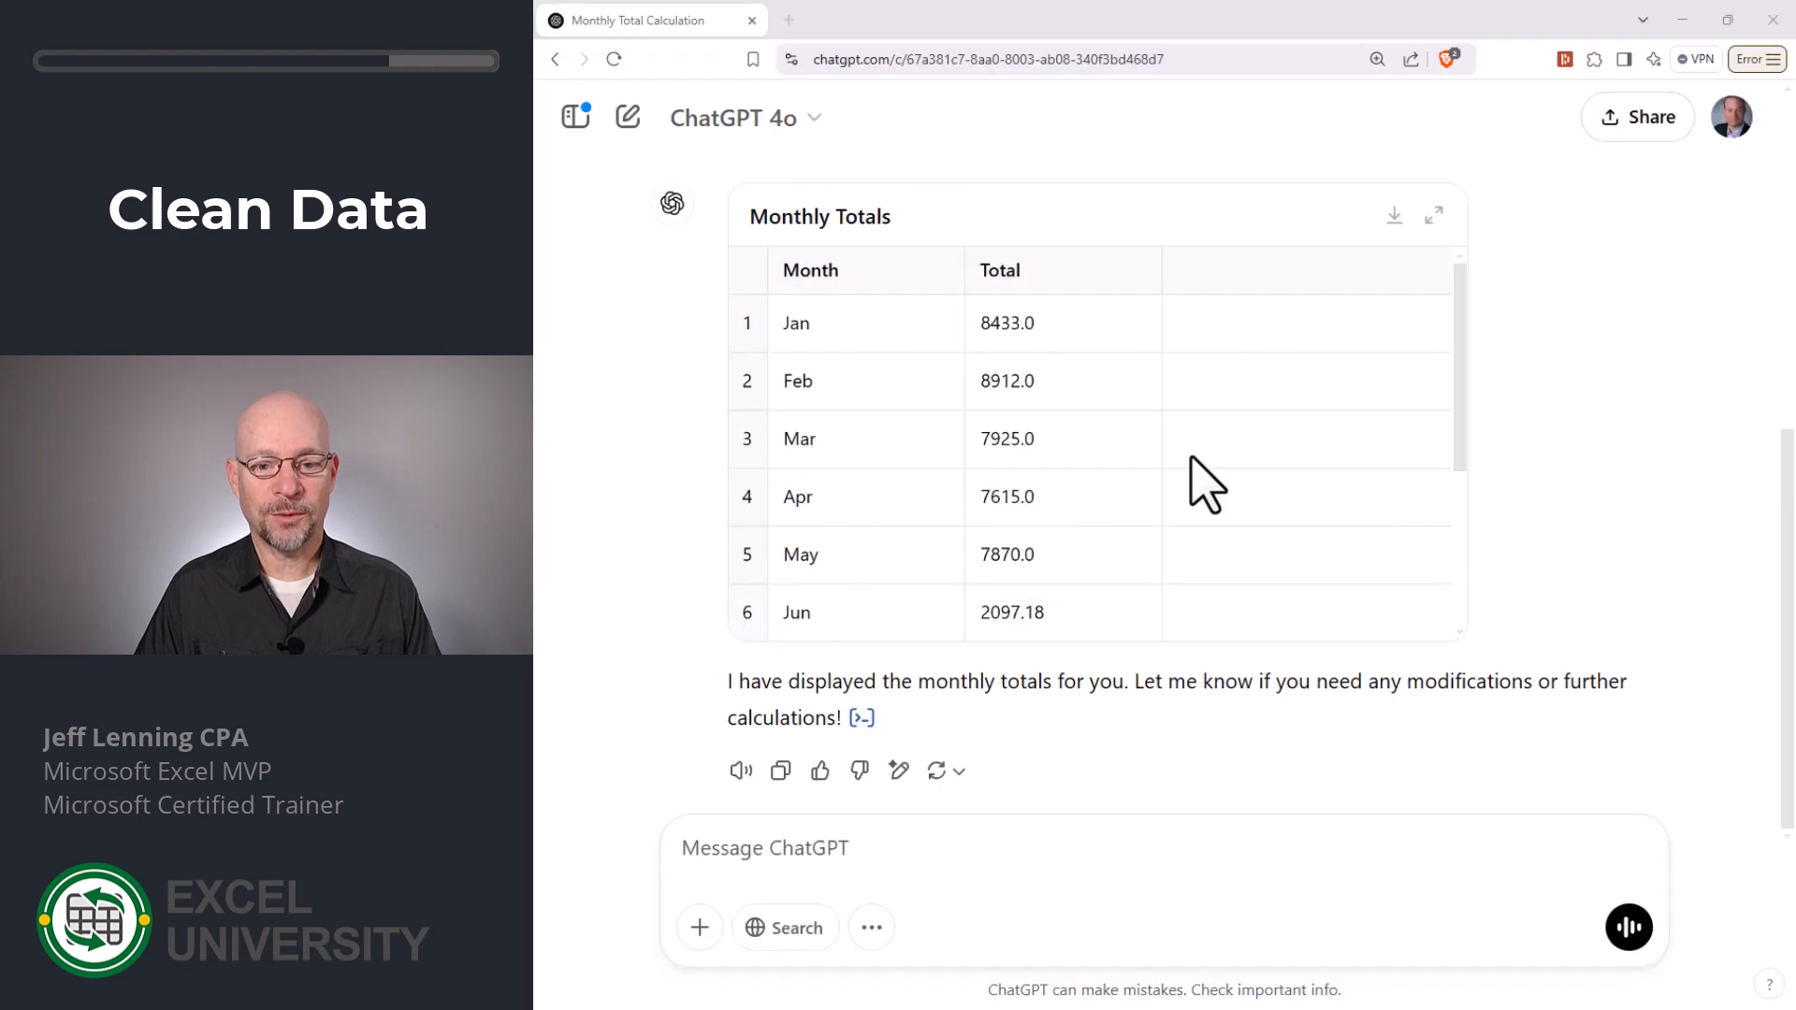
key(alt+Tab)
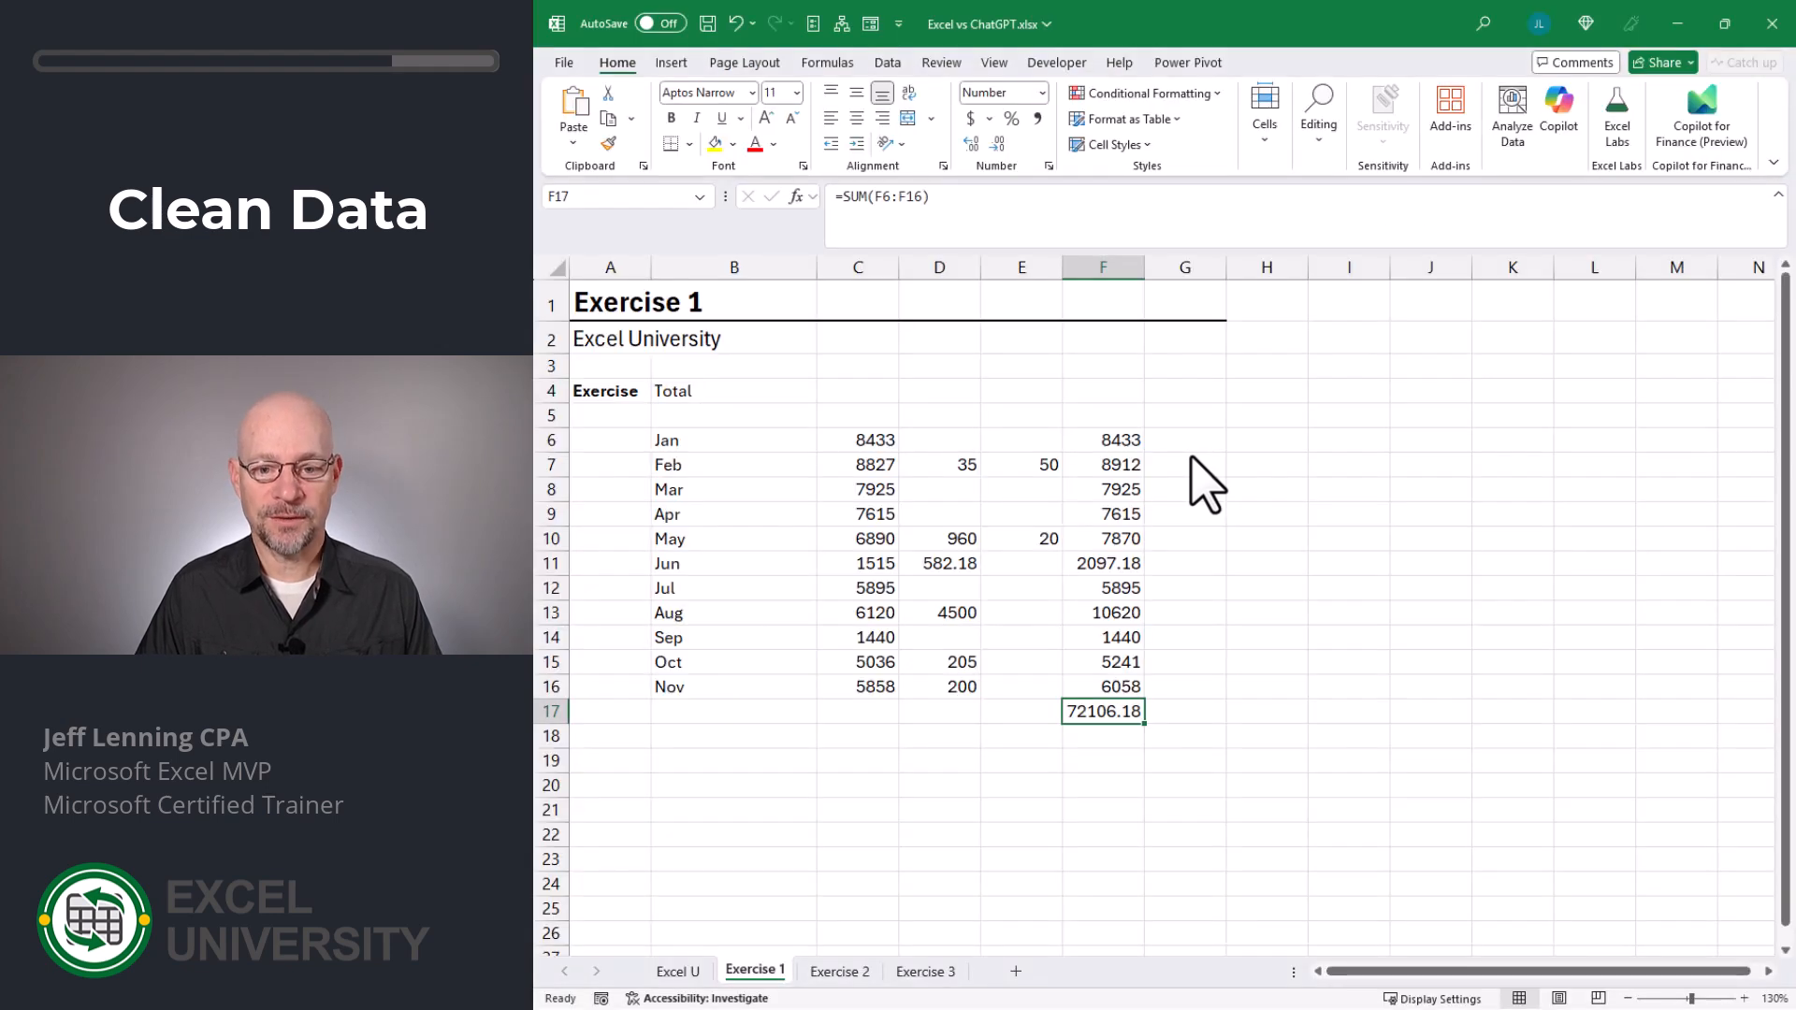
key(alt+Tab)
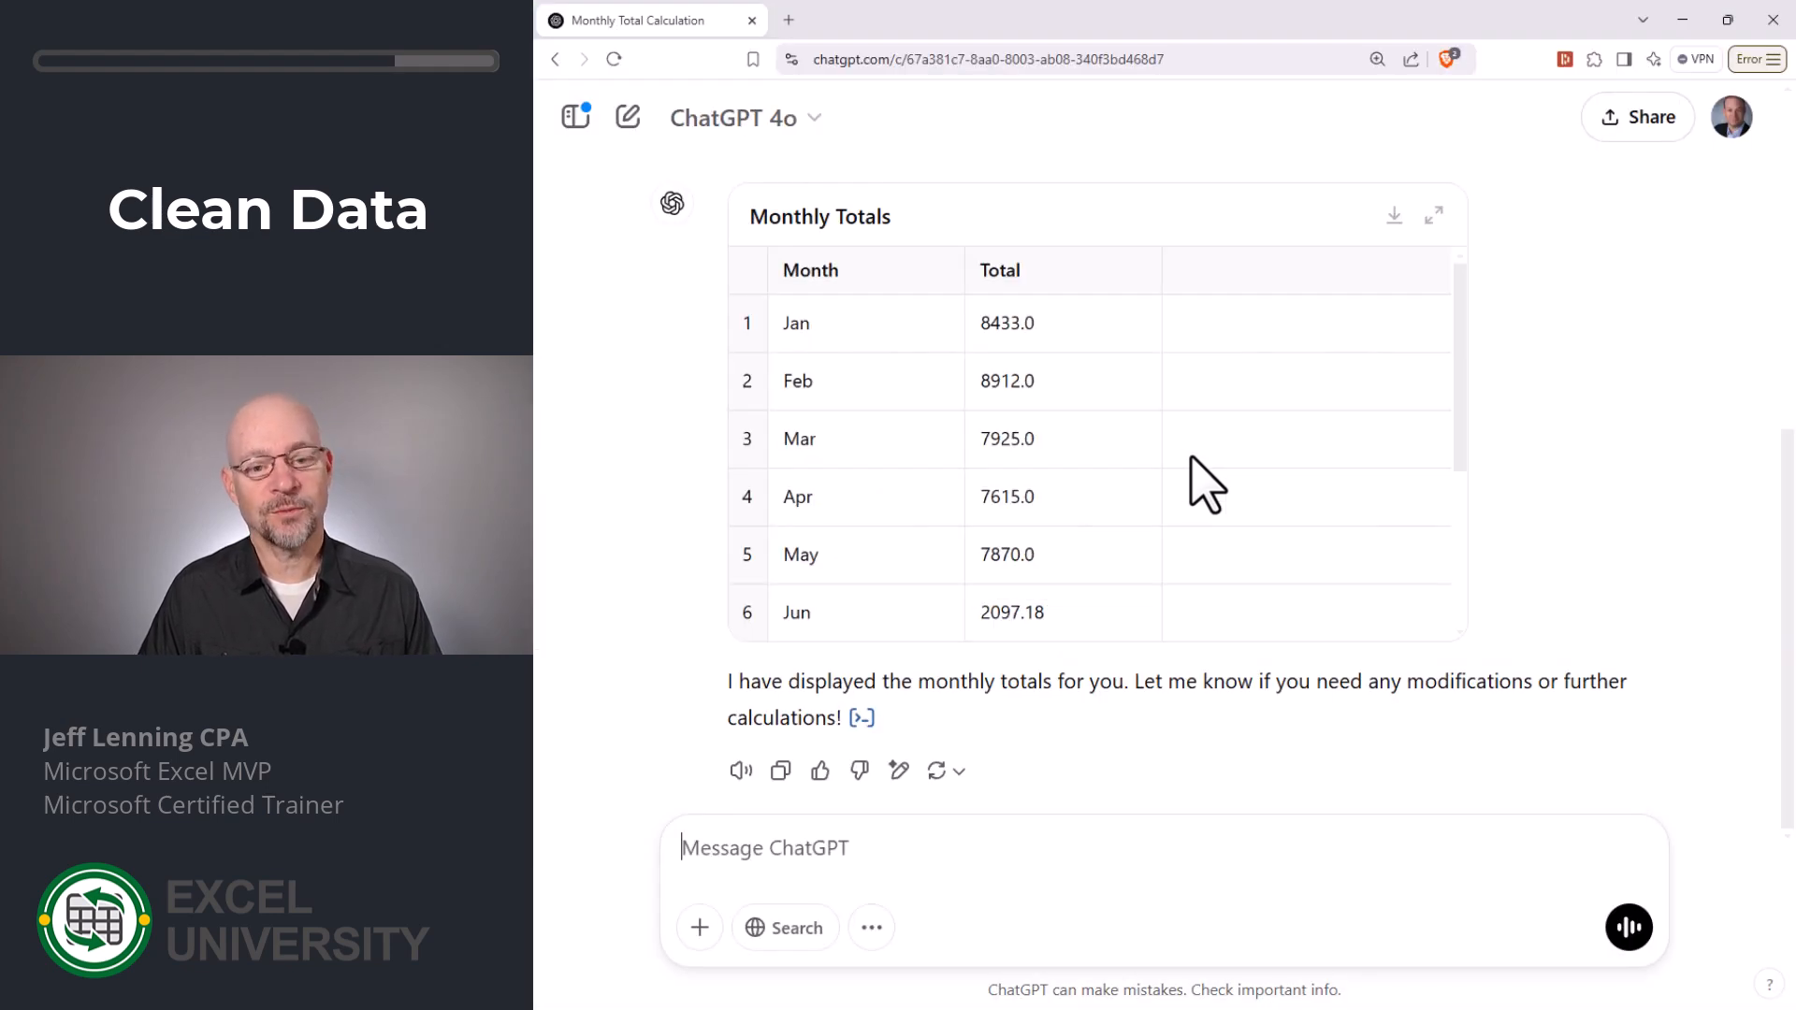
scroll(1114, 497, down, 3)
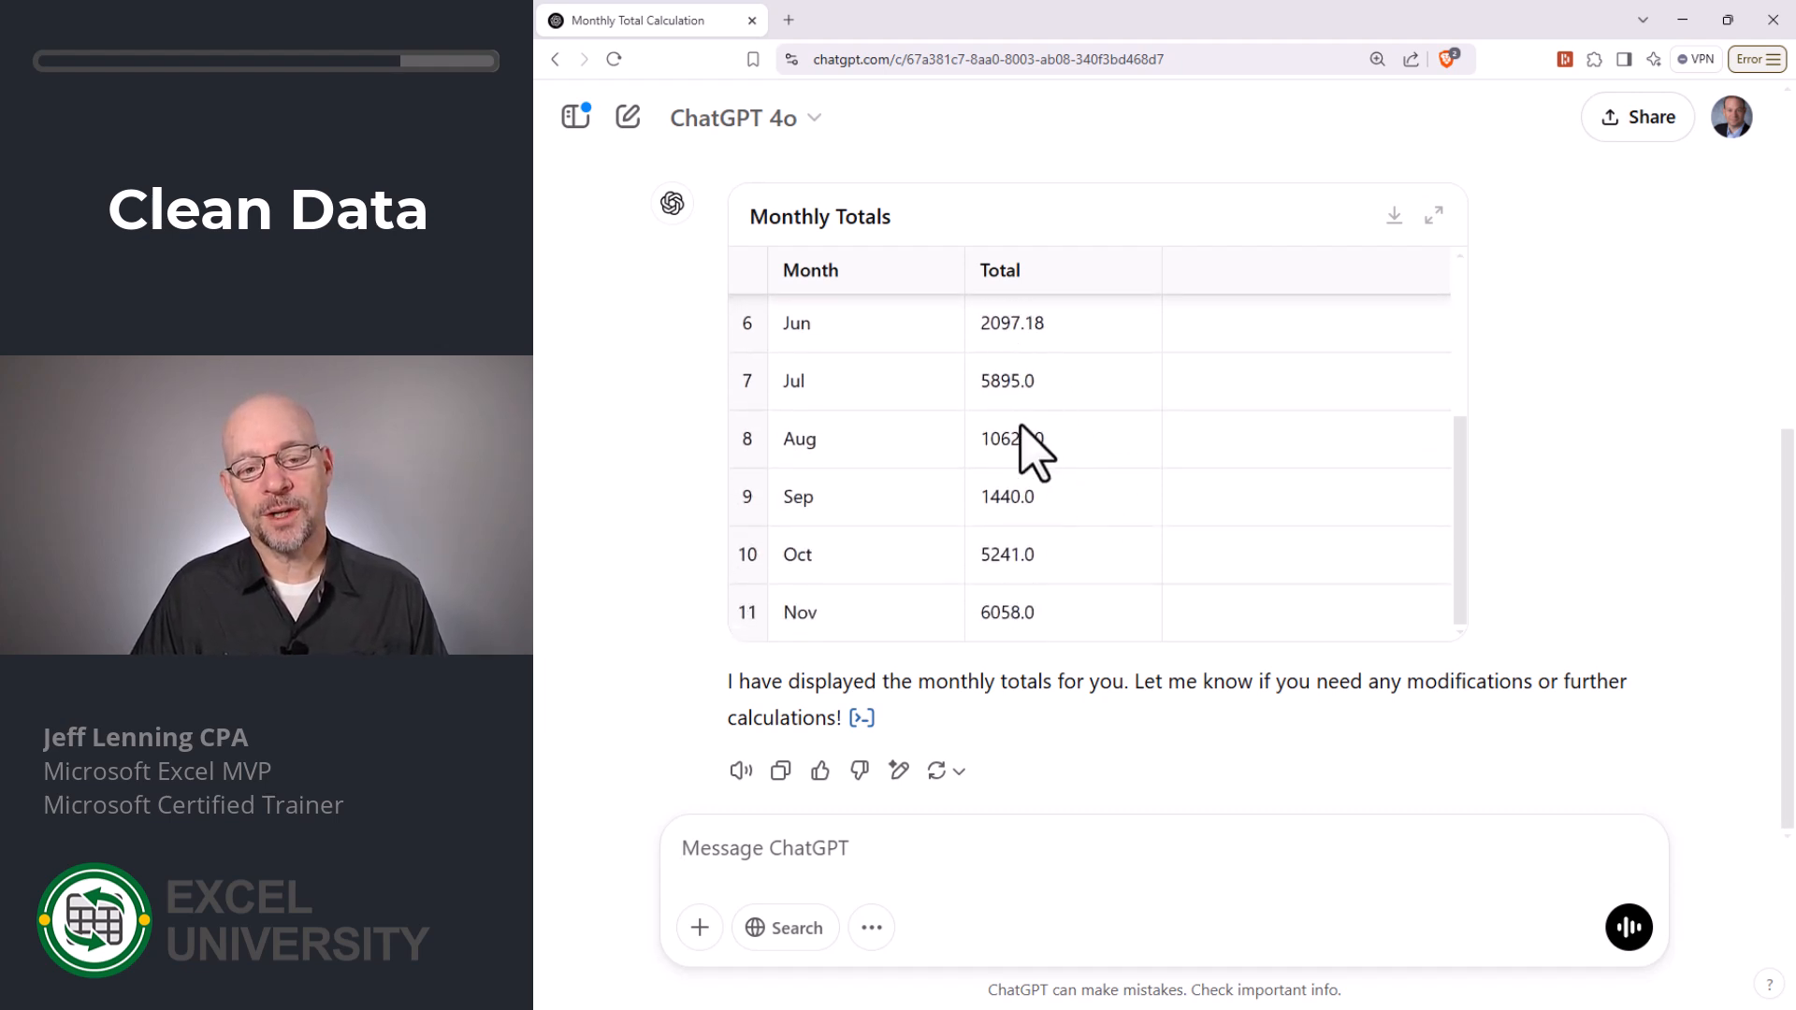
scroll(1034, 467, up, 2)
scroll(1033, 467, up, 2)
scroll(1029, 482, down, 3)
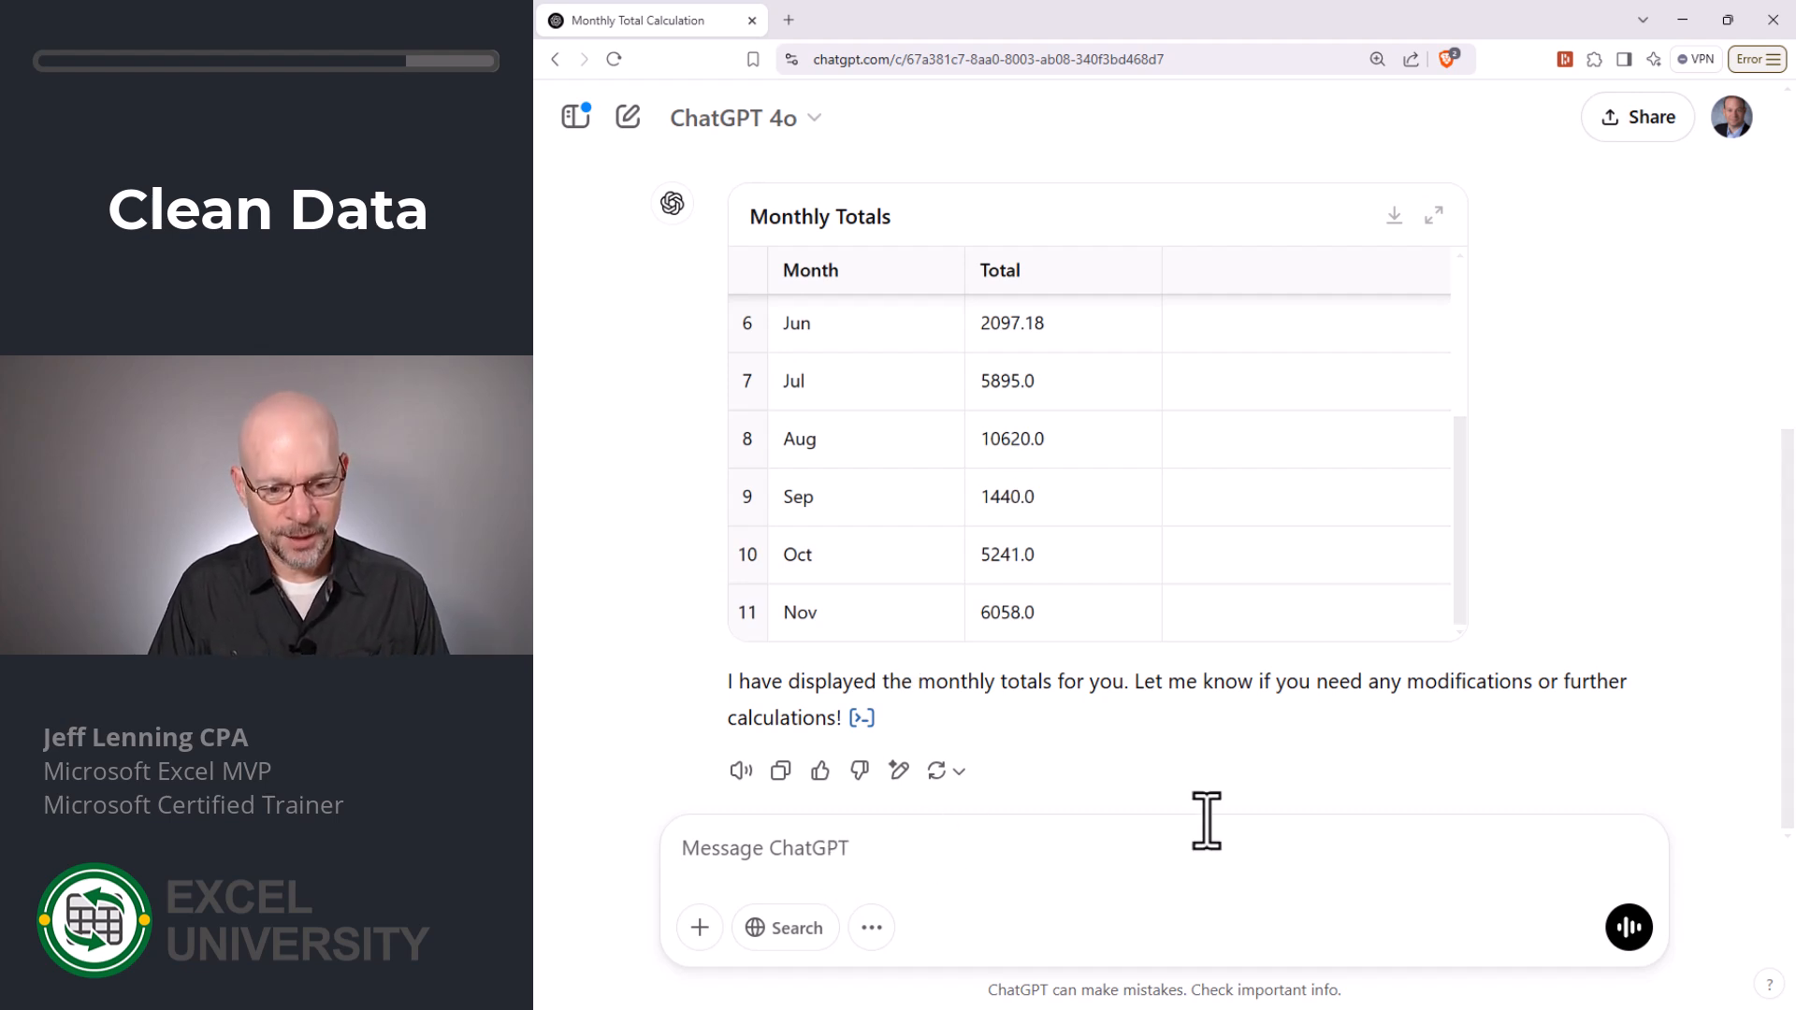
- Ask ChatGPT "give it to me in a table, and include a column with the individual components so i can ensure you give the correct monthly total"
text(give it to me )
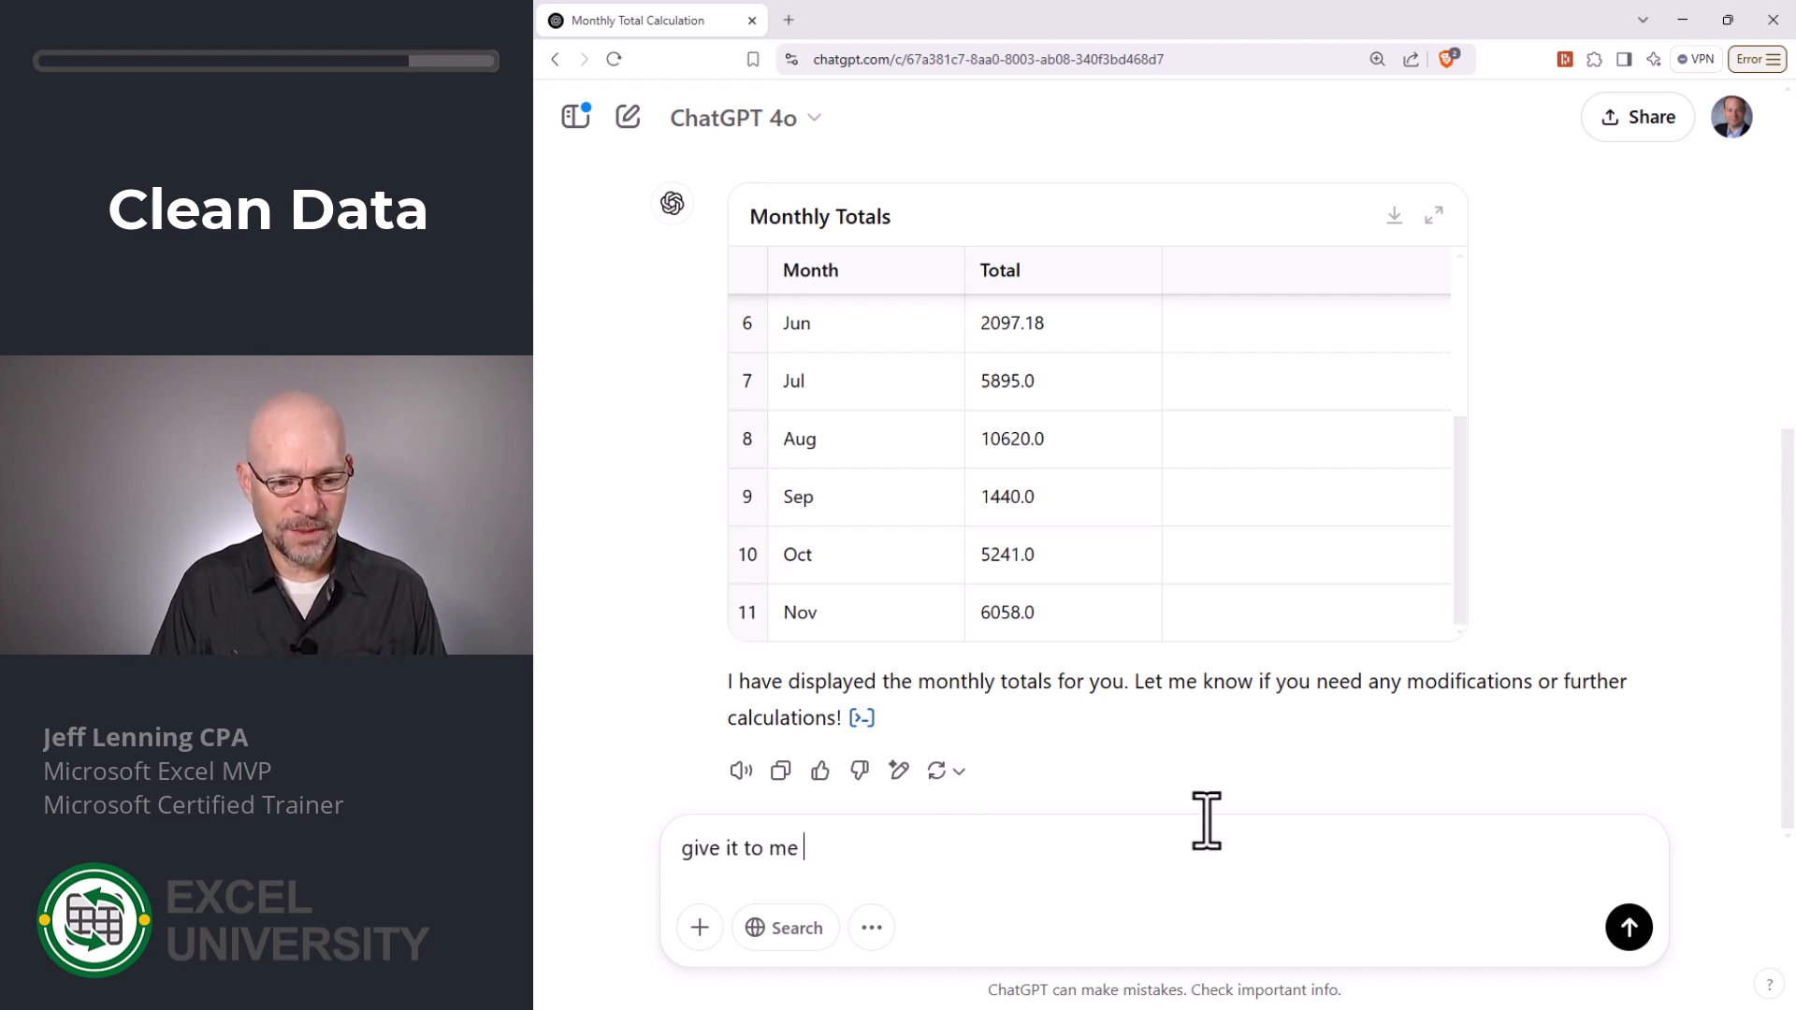
text(in a table, a)
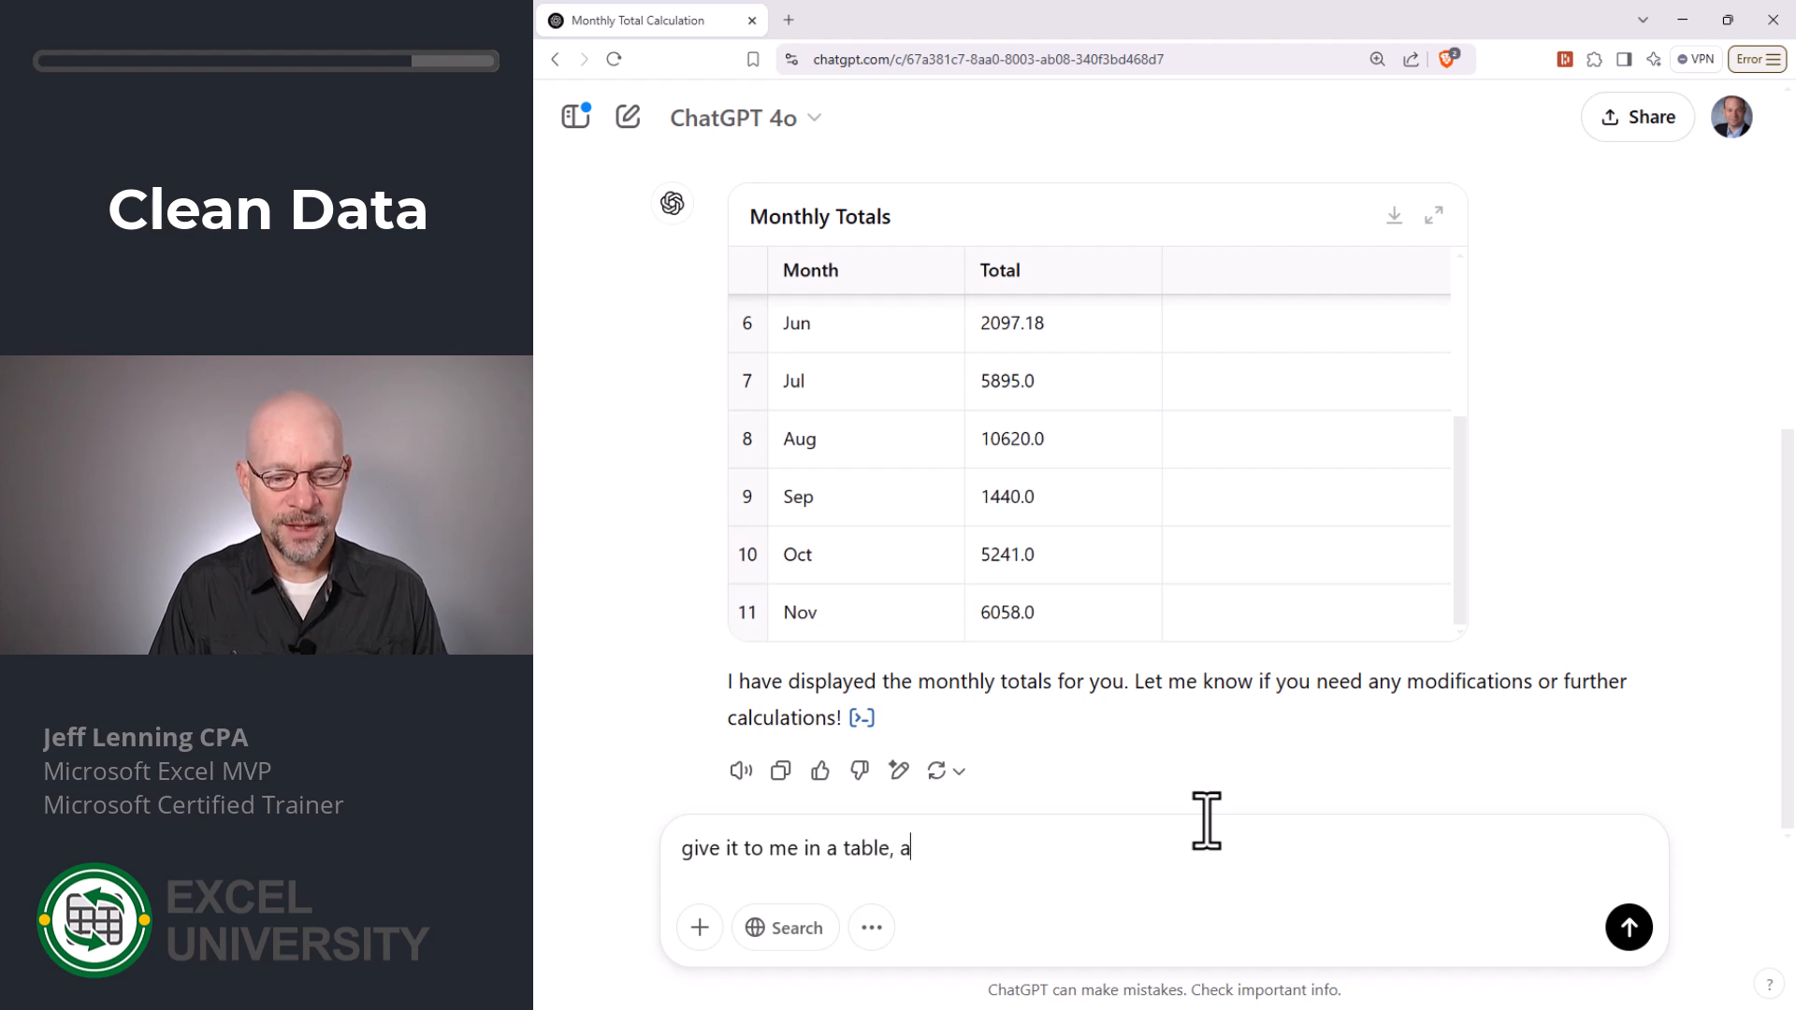
text(nd inc)
key(BackSpace)
text(nclude a colu)
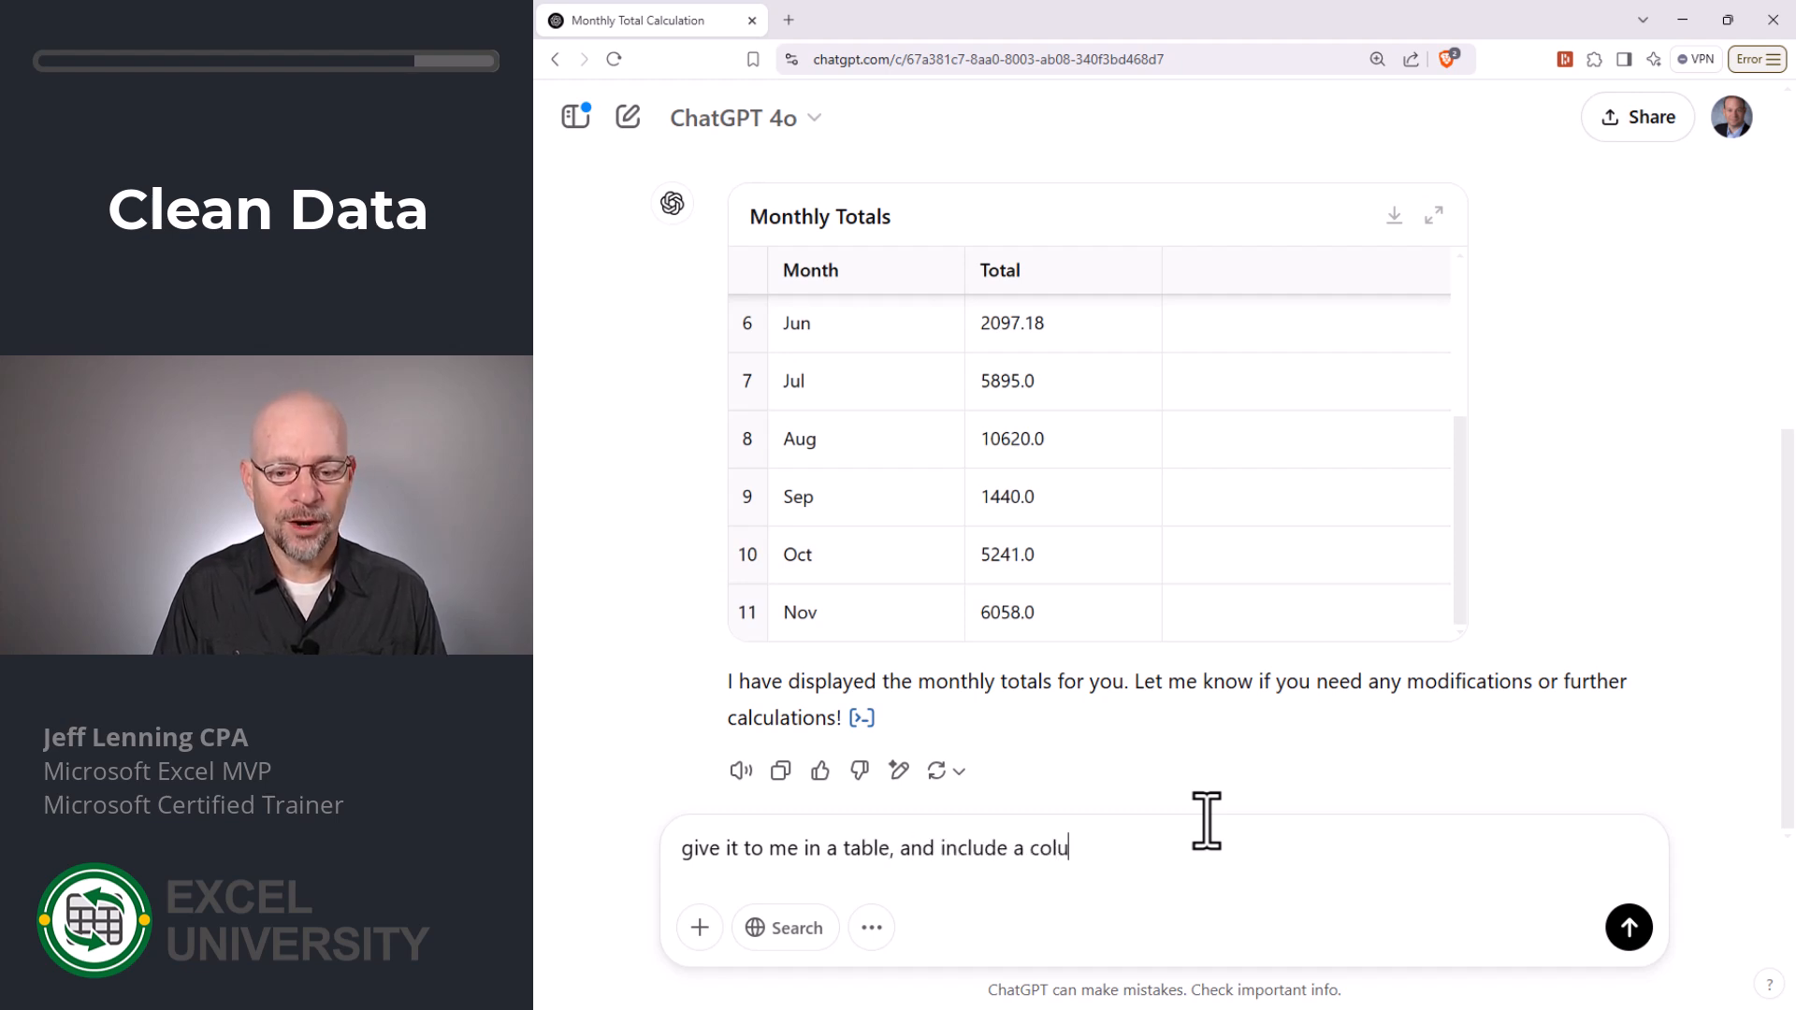
text(mn with the i)
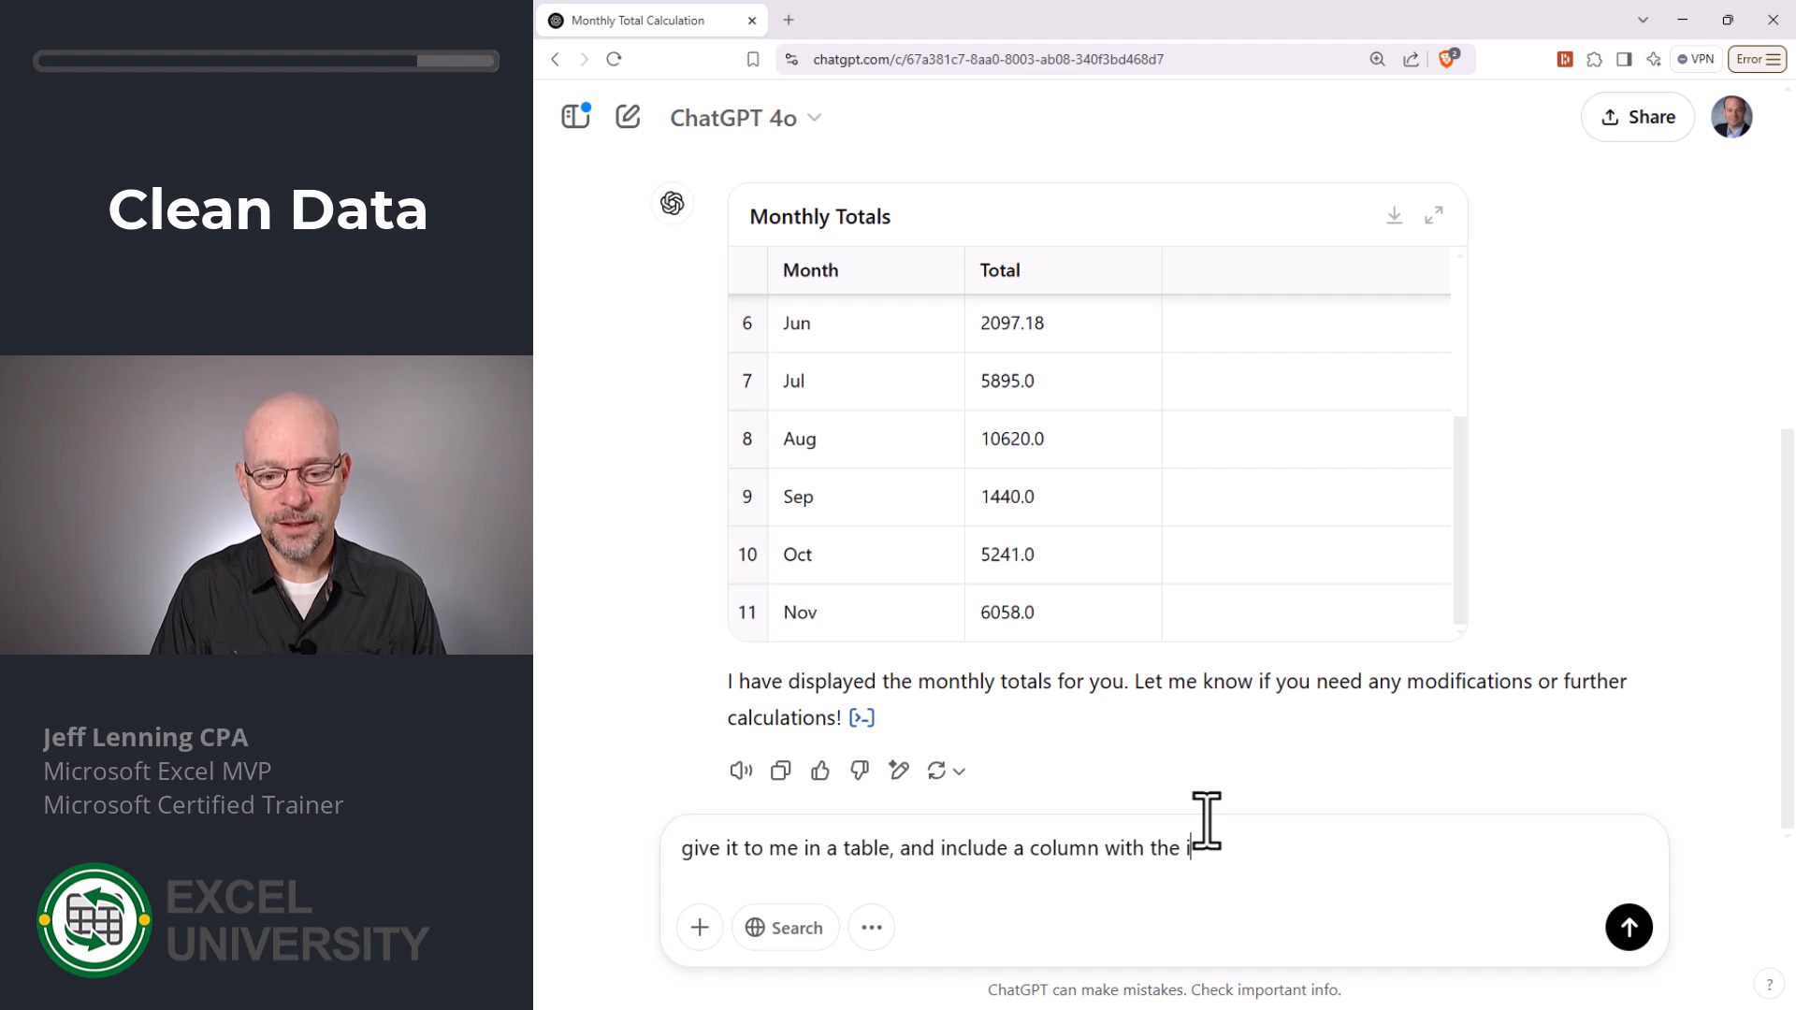
text(ndividual co)
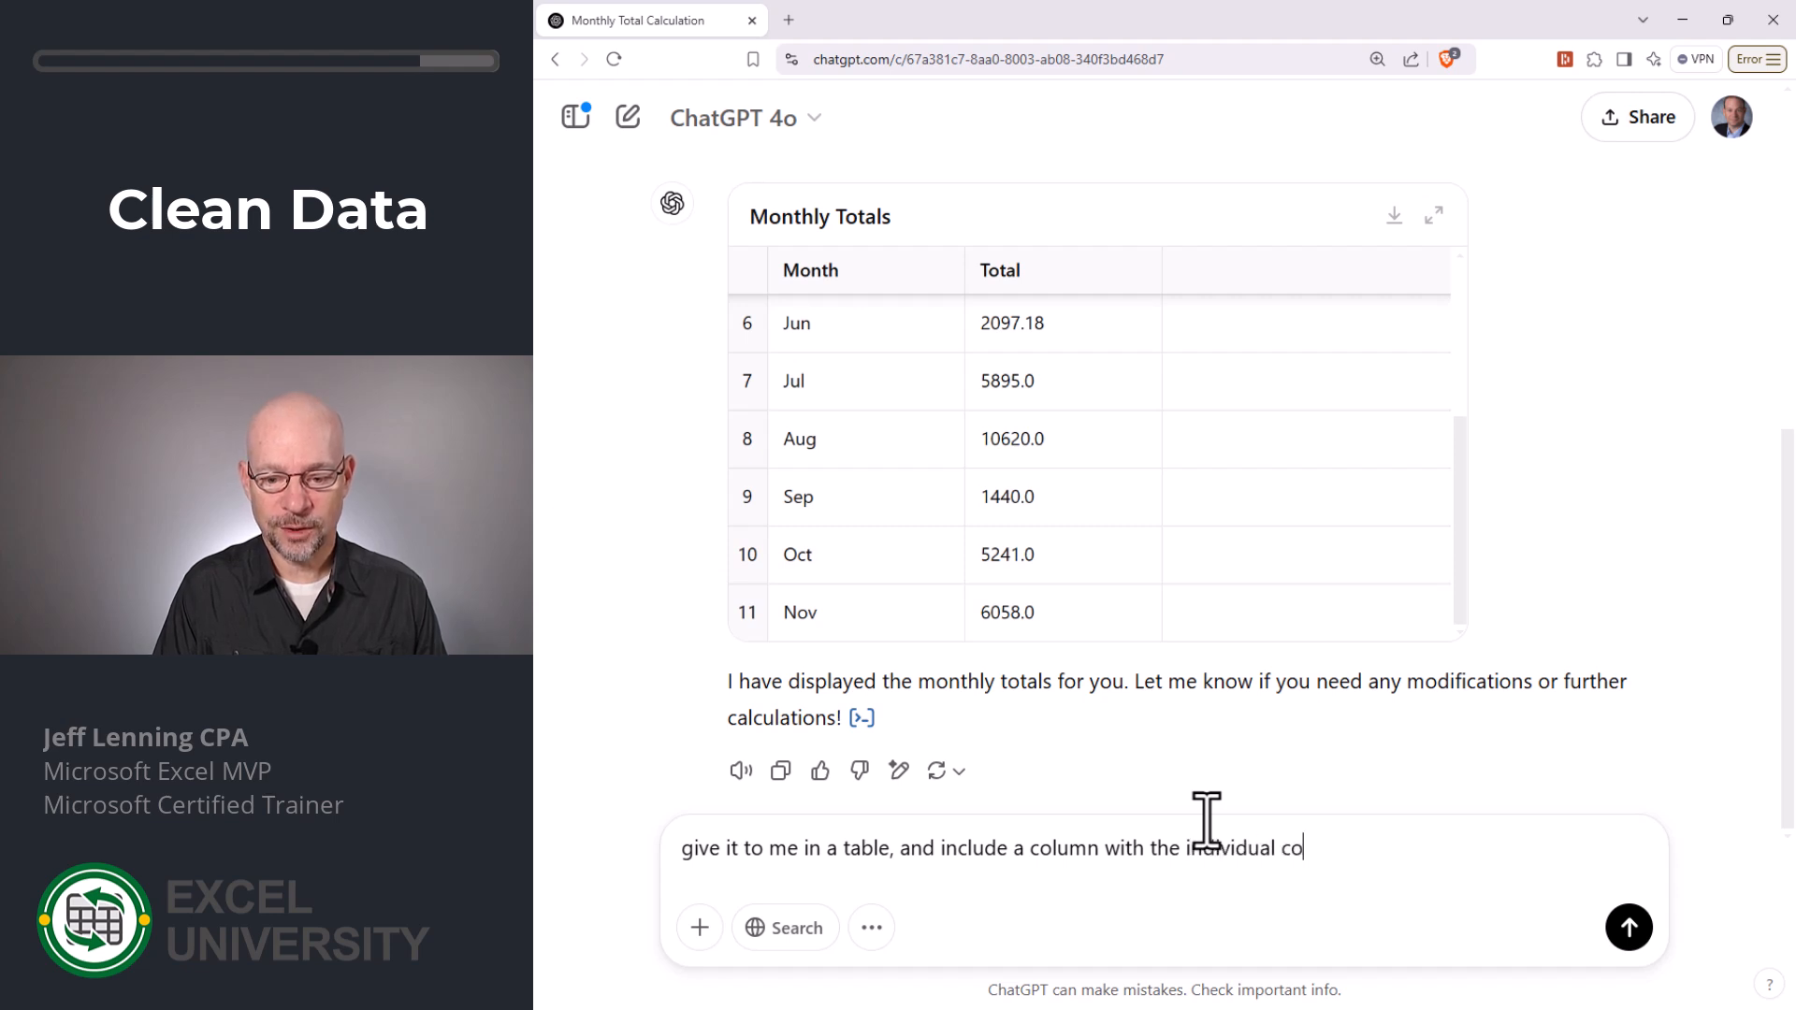
text(mponents so )
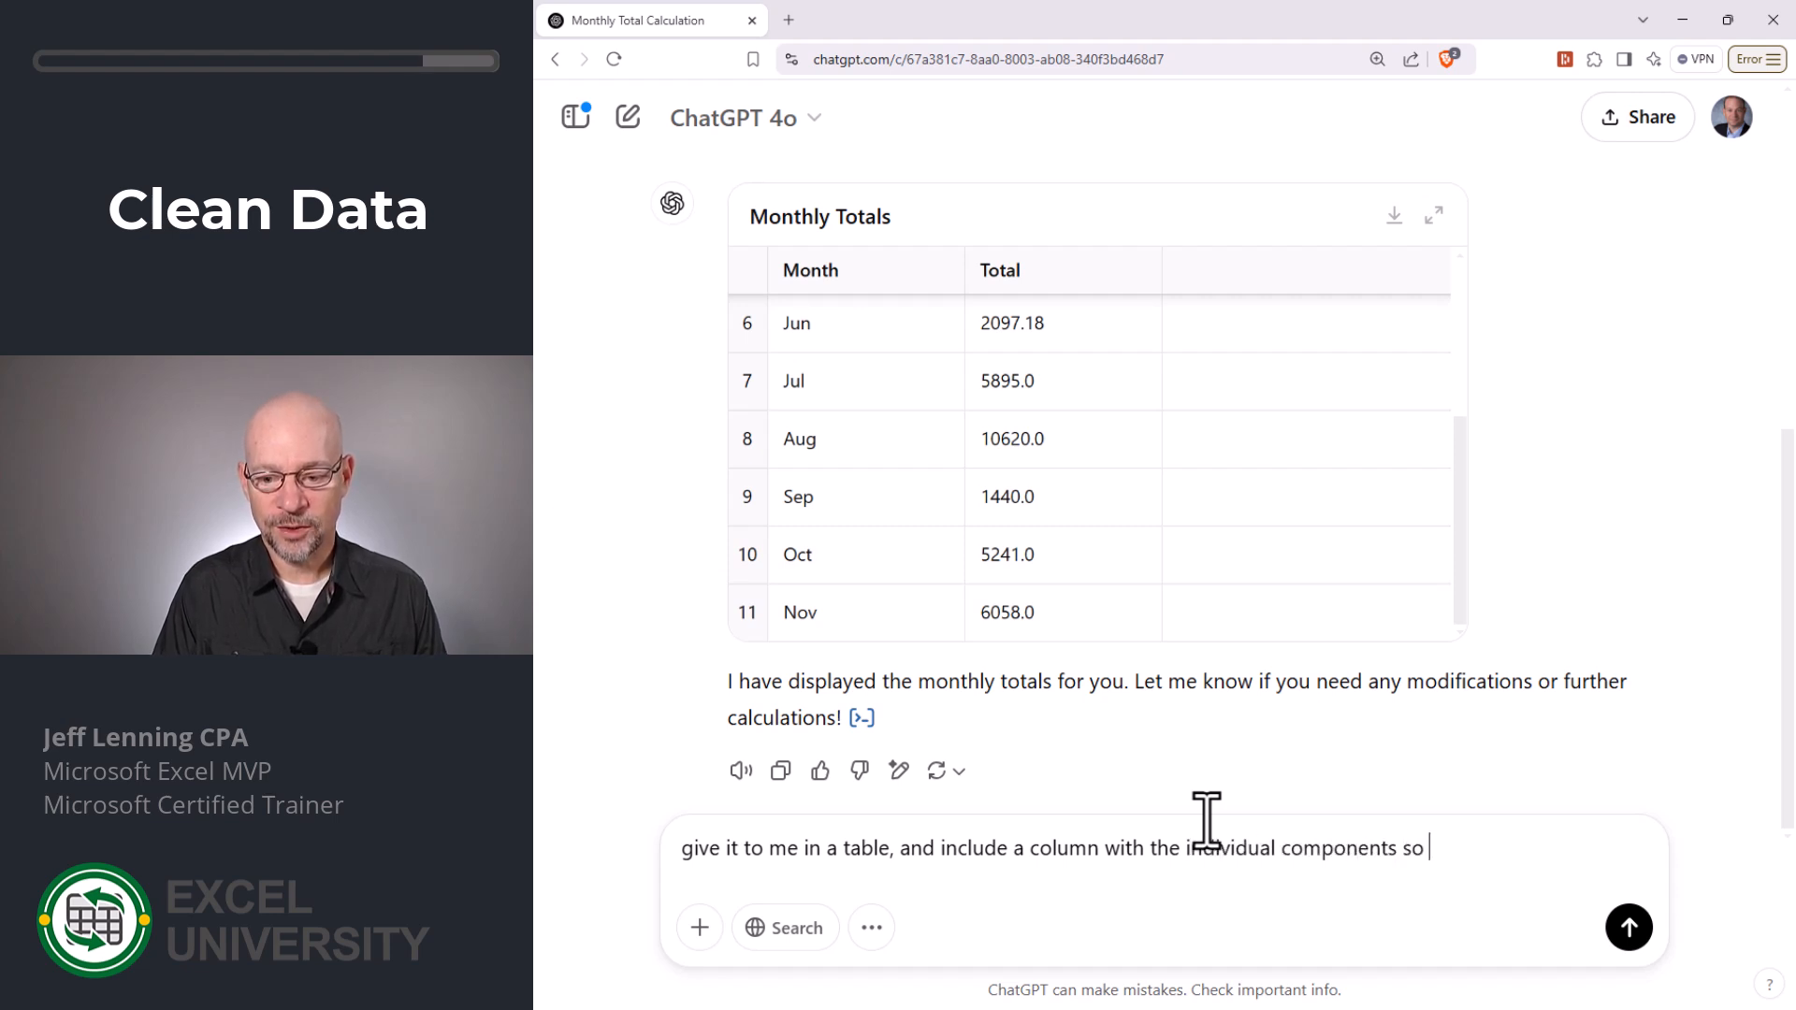
text(i can ensure )
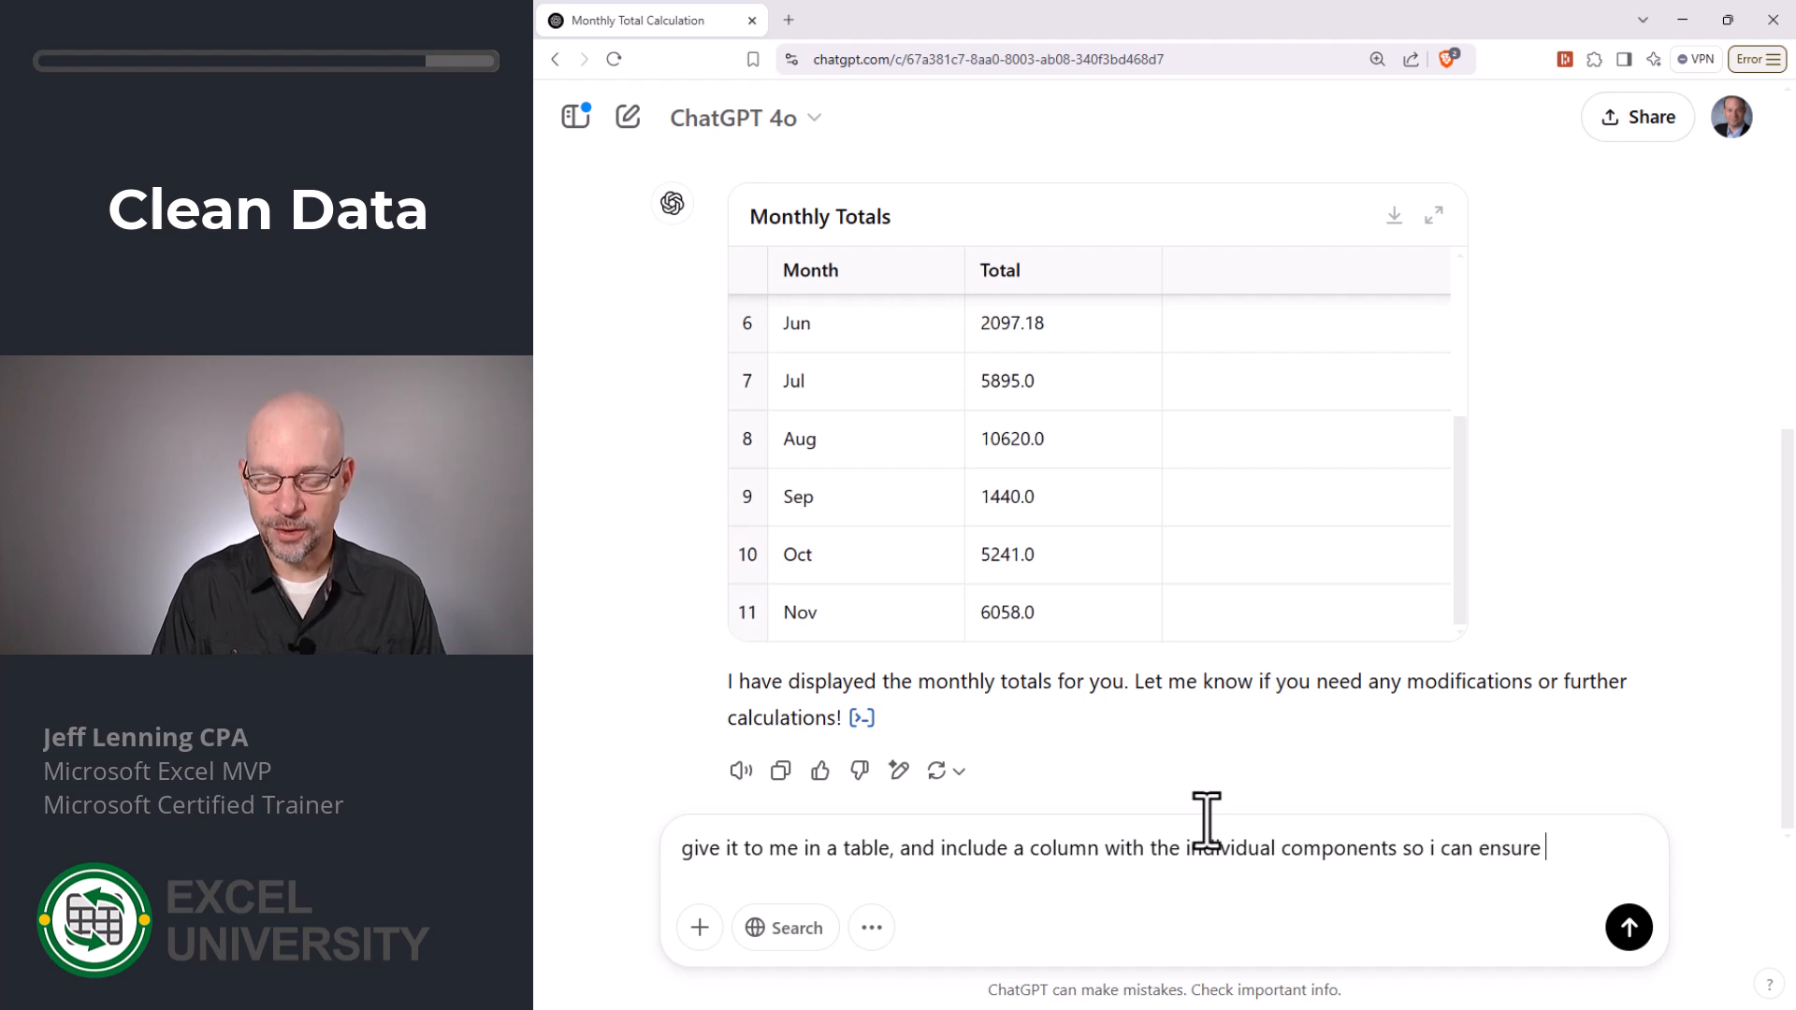
text(you give )
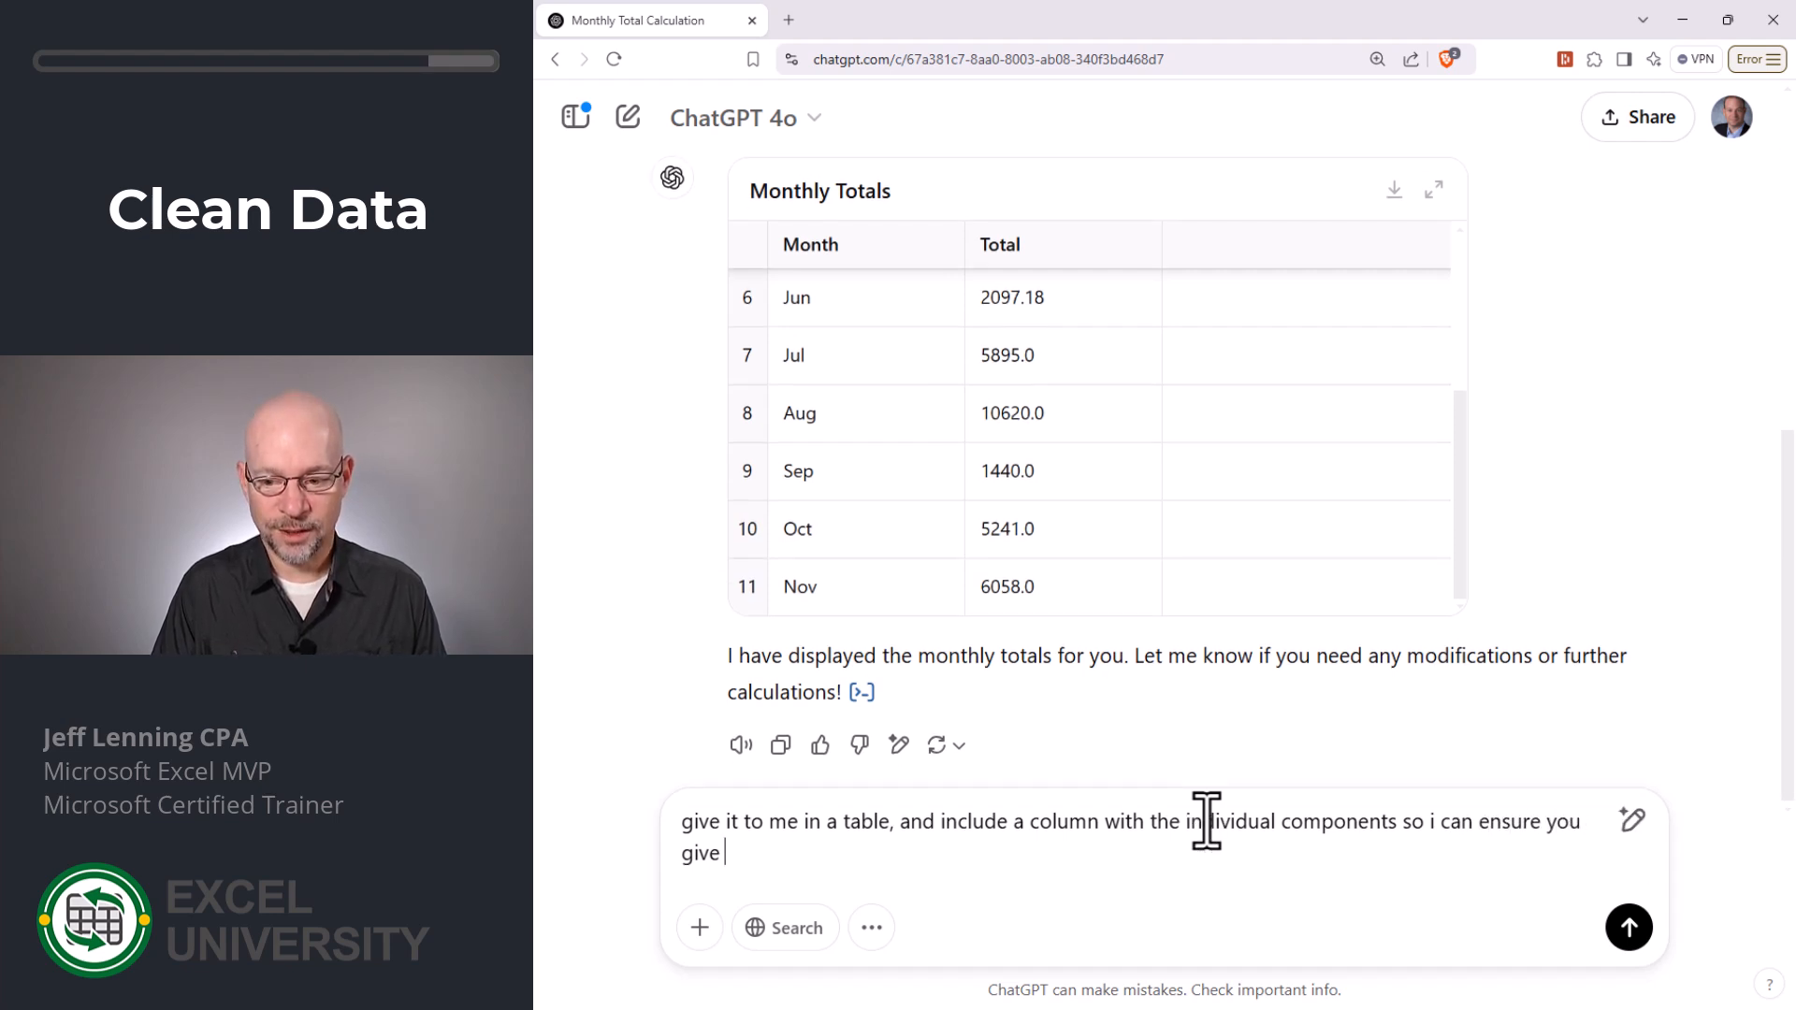
text(the correct )
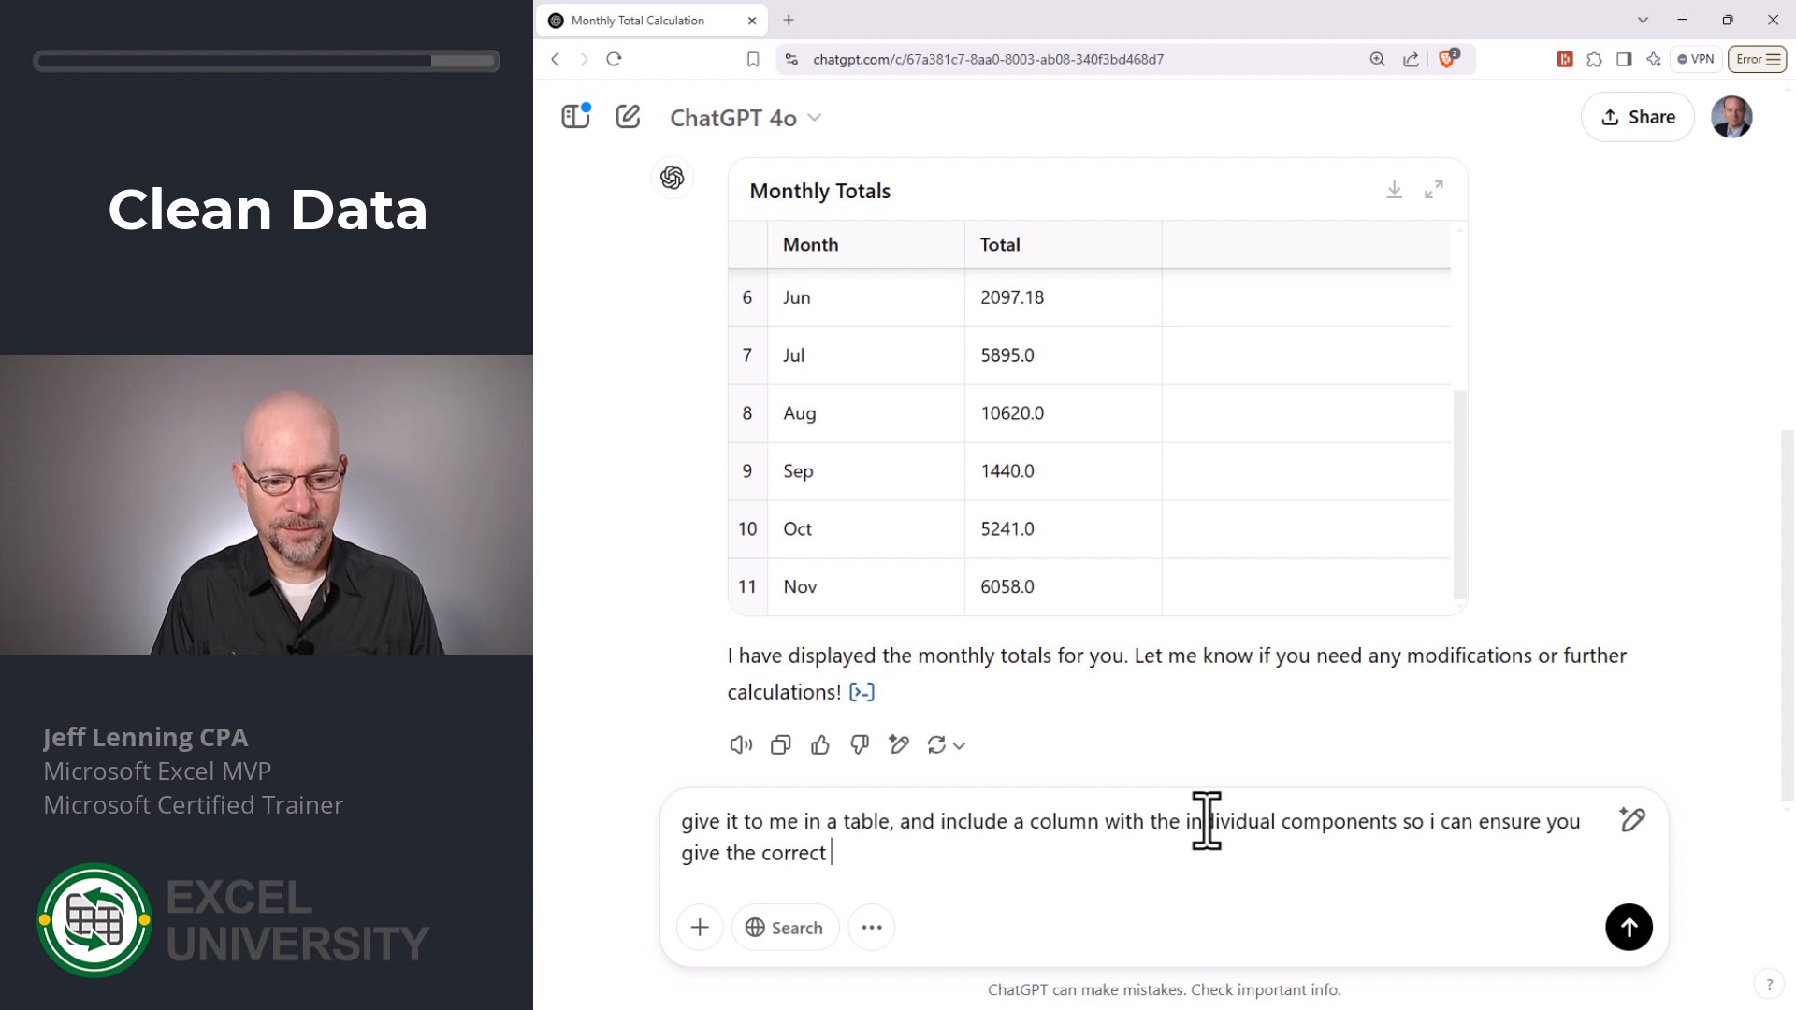
text(monthly total)
key(Return)
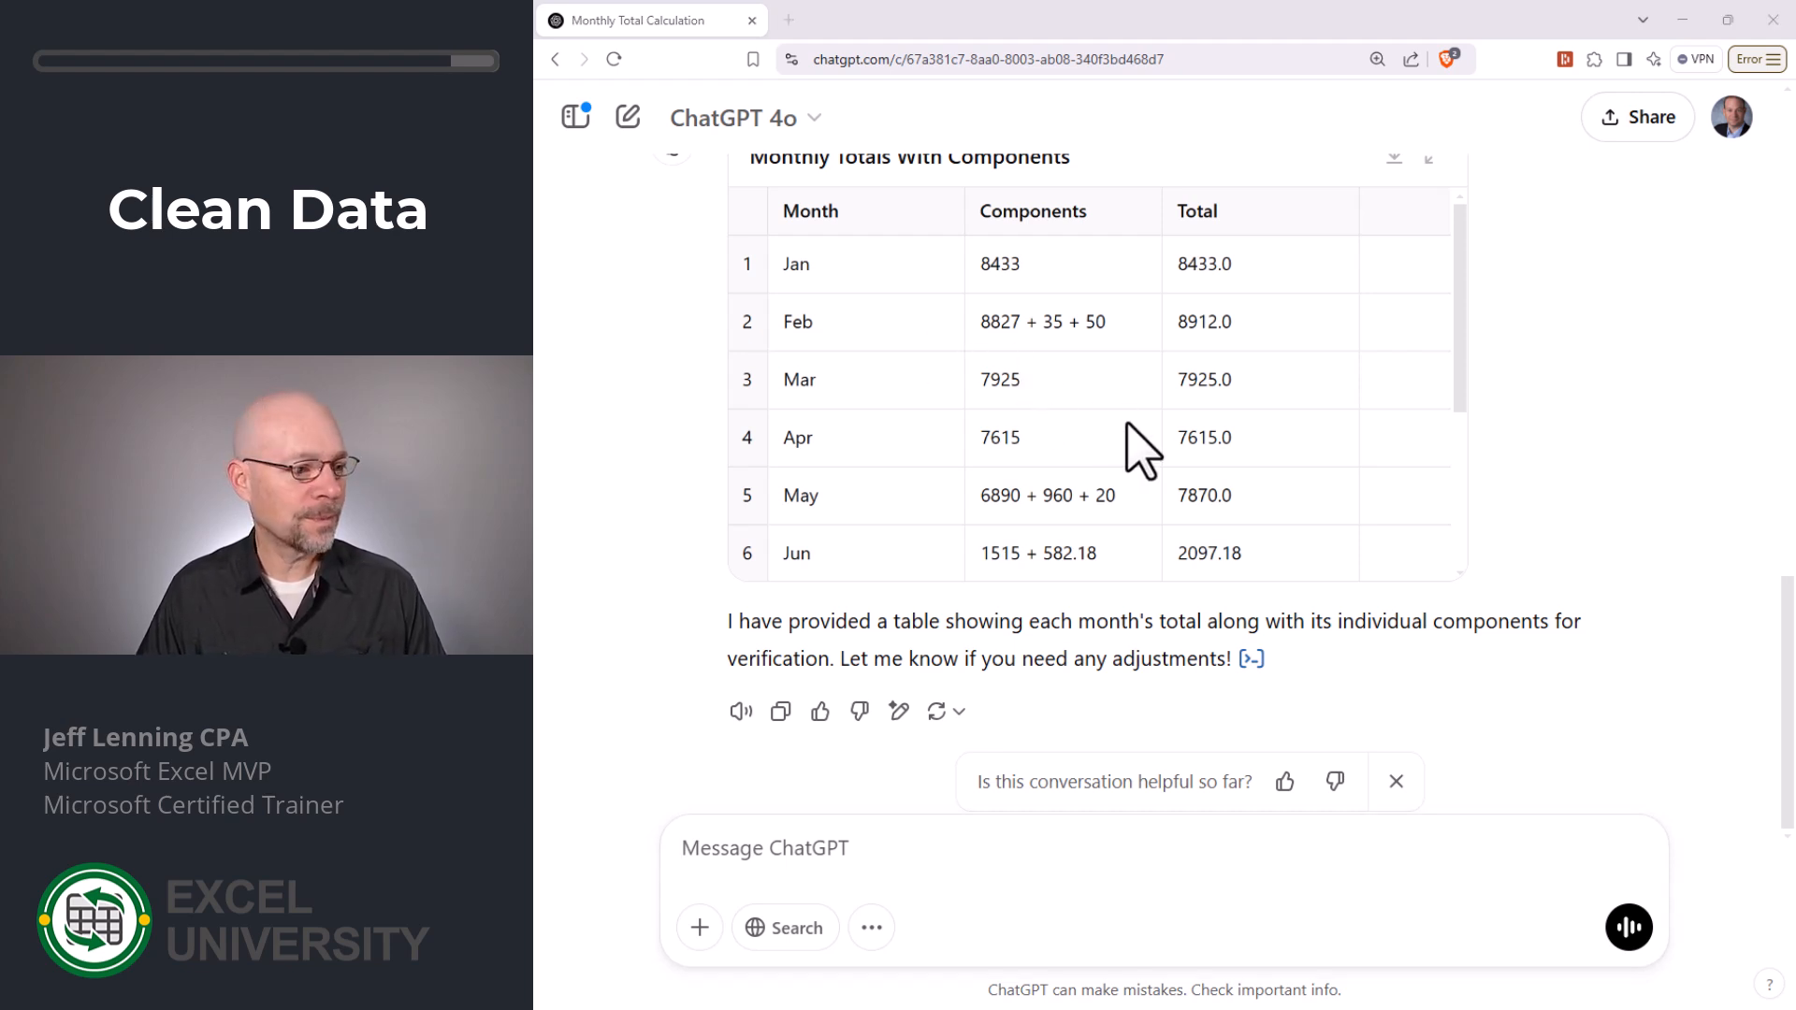
- Check the components and totals in ChatGPT's Monthly Totals With Components table against the original entries in ex1.txt
key(alt+Tab)
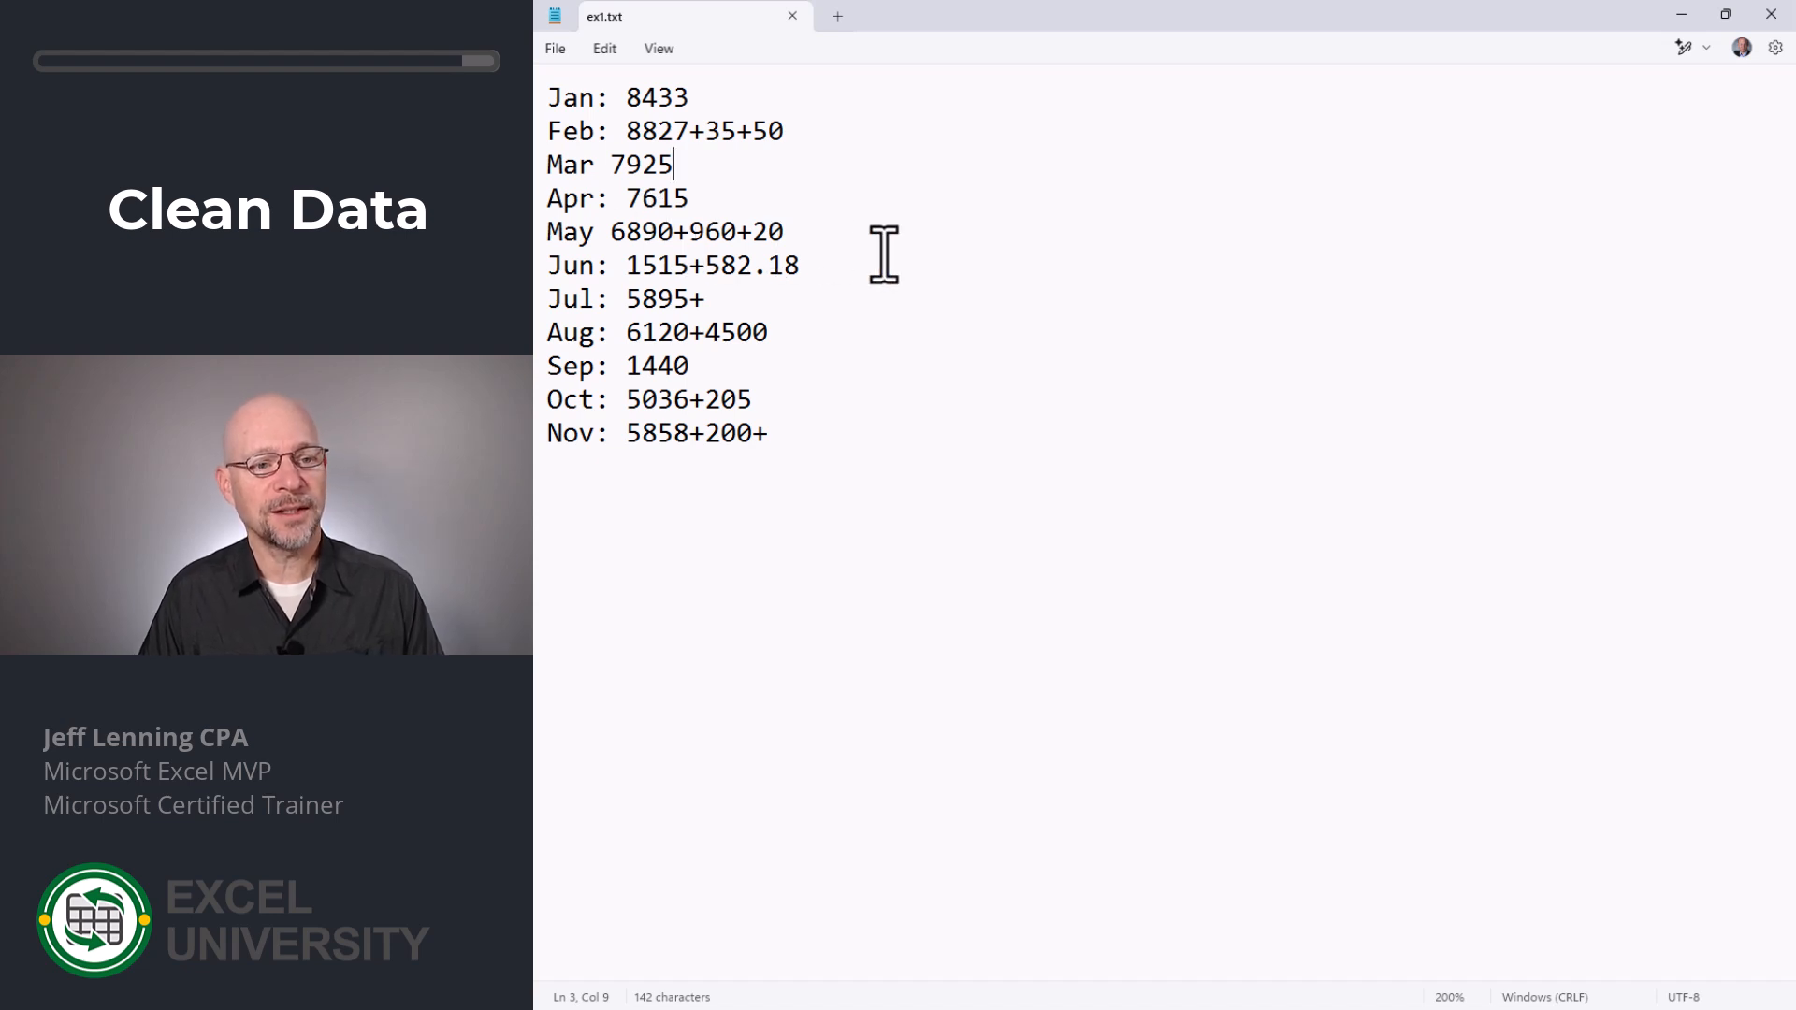
key(alt+Tab)
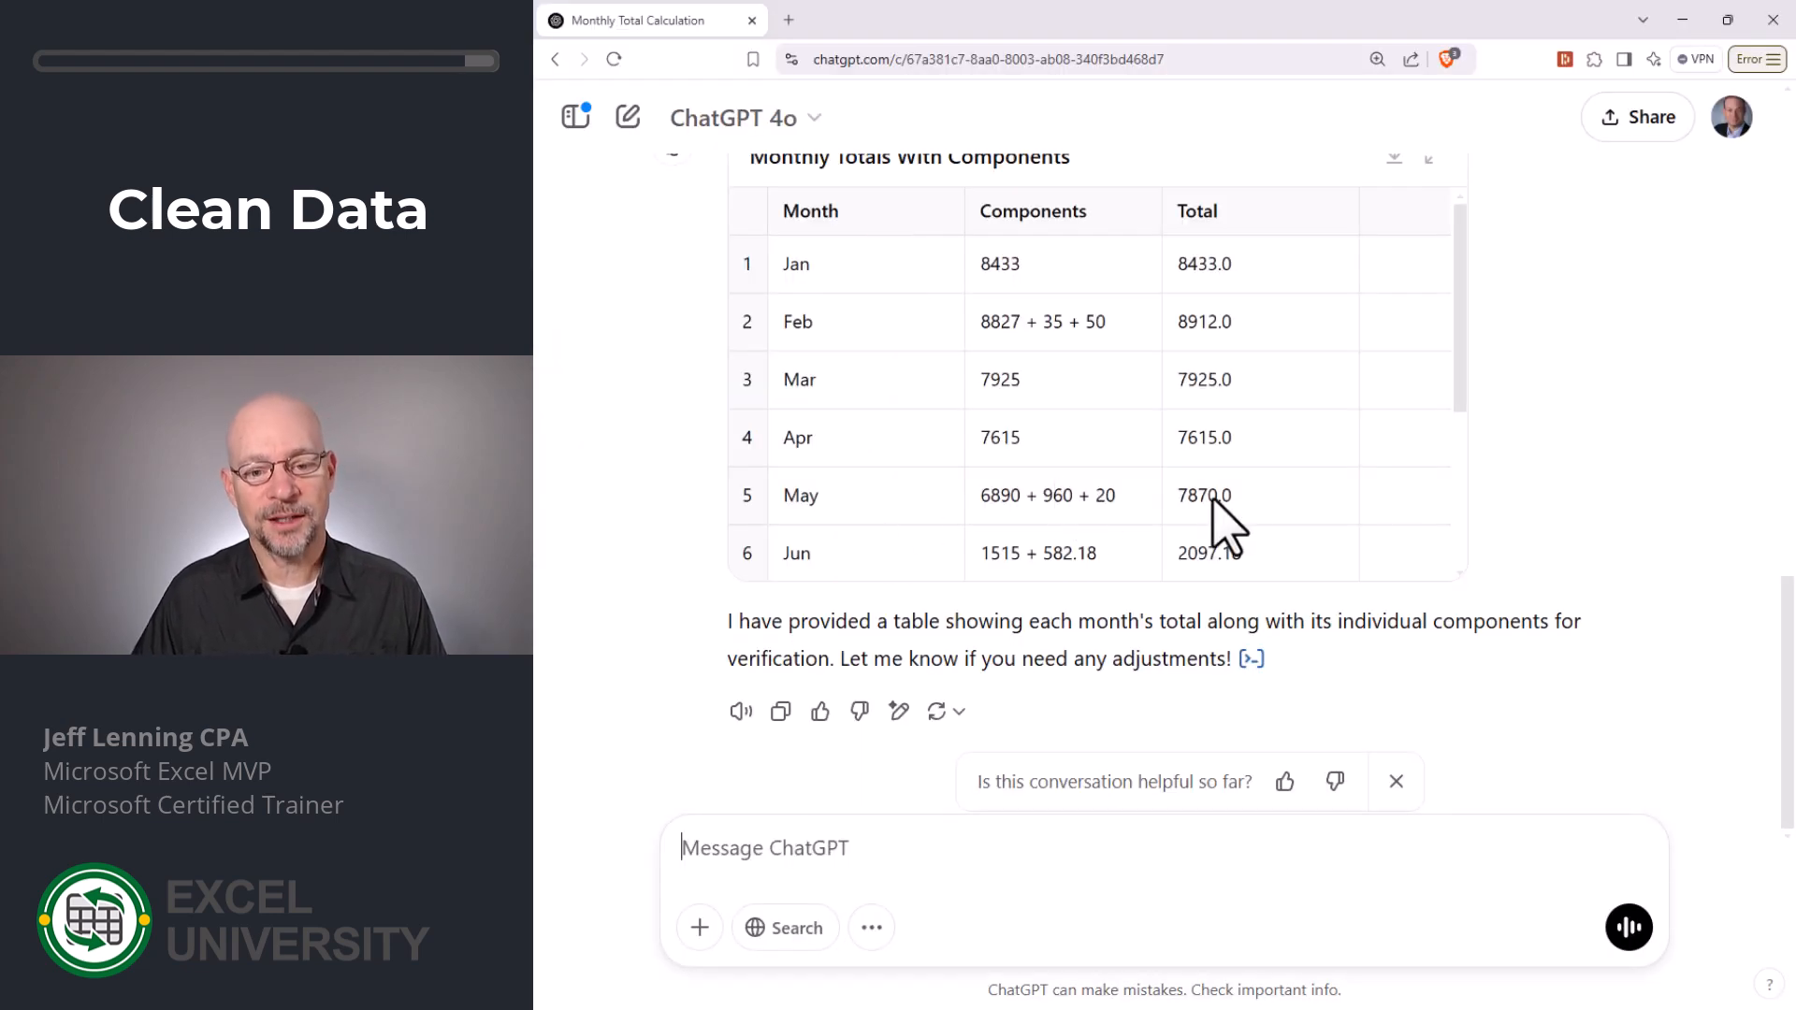
key(alt+Tab)
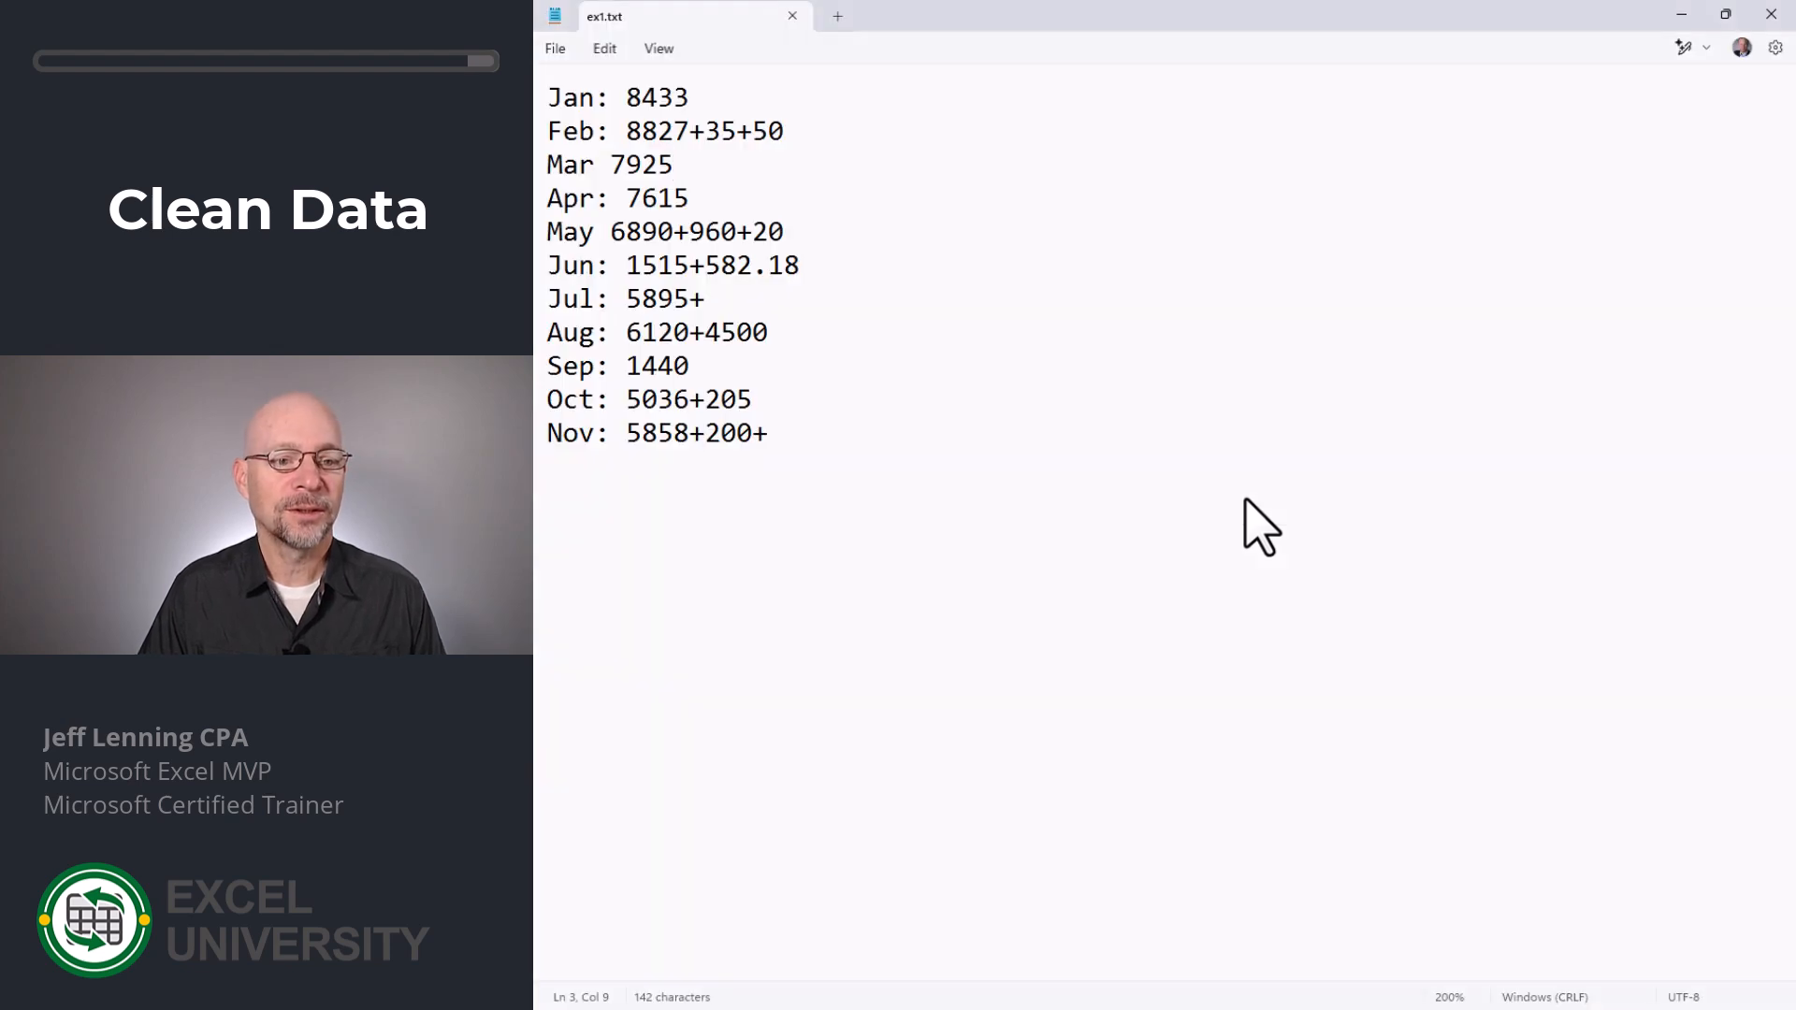
key(alt+Tab)
scroll(1272, 402, down, 3)
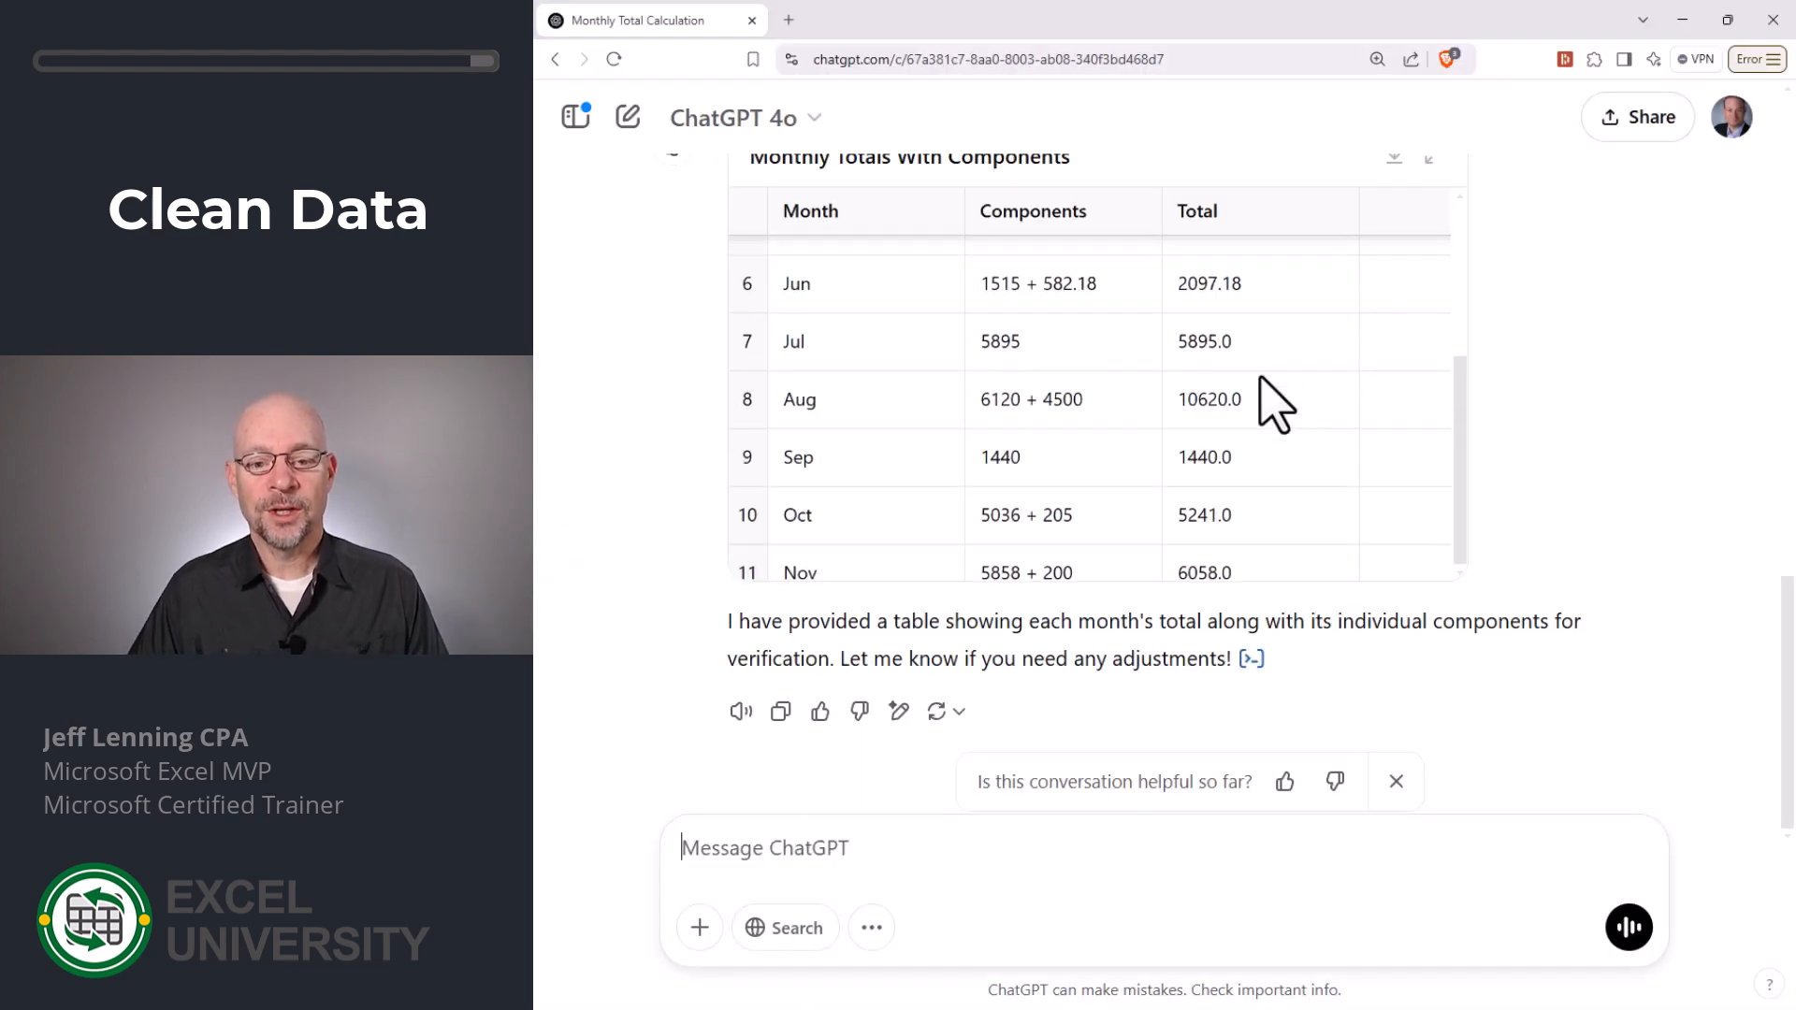
scroll(1273, 402, up, 3)
scroll(1253, 376, up, 3)
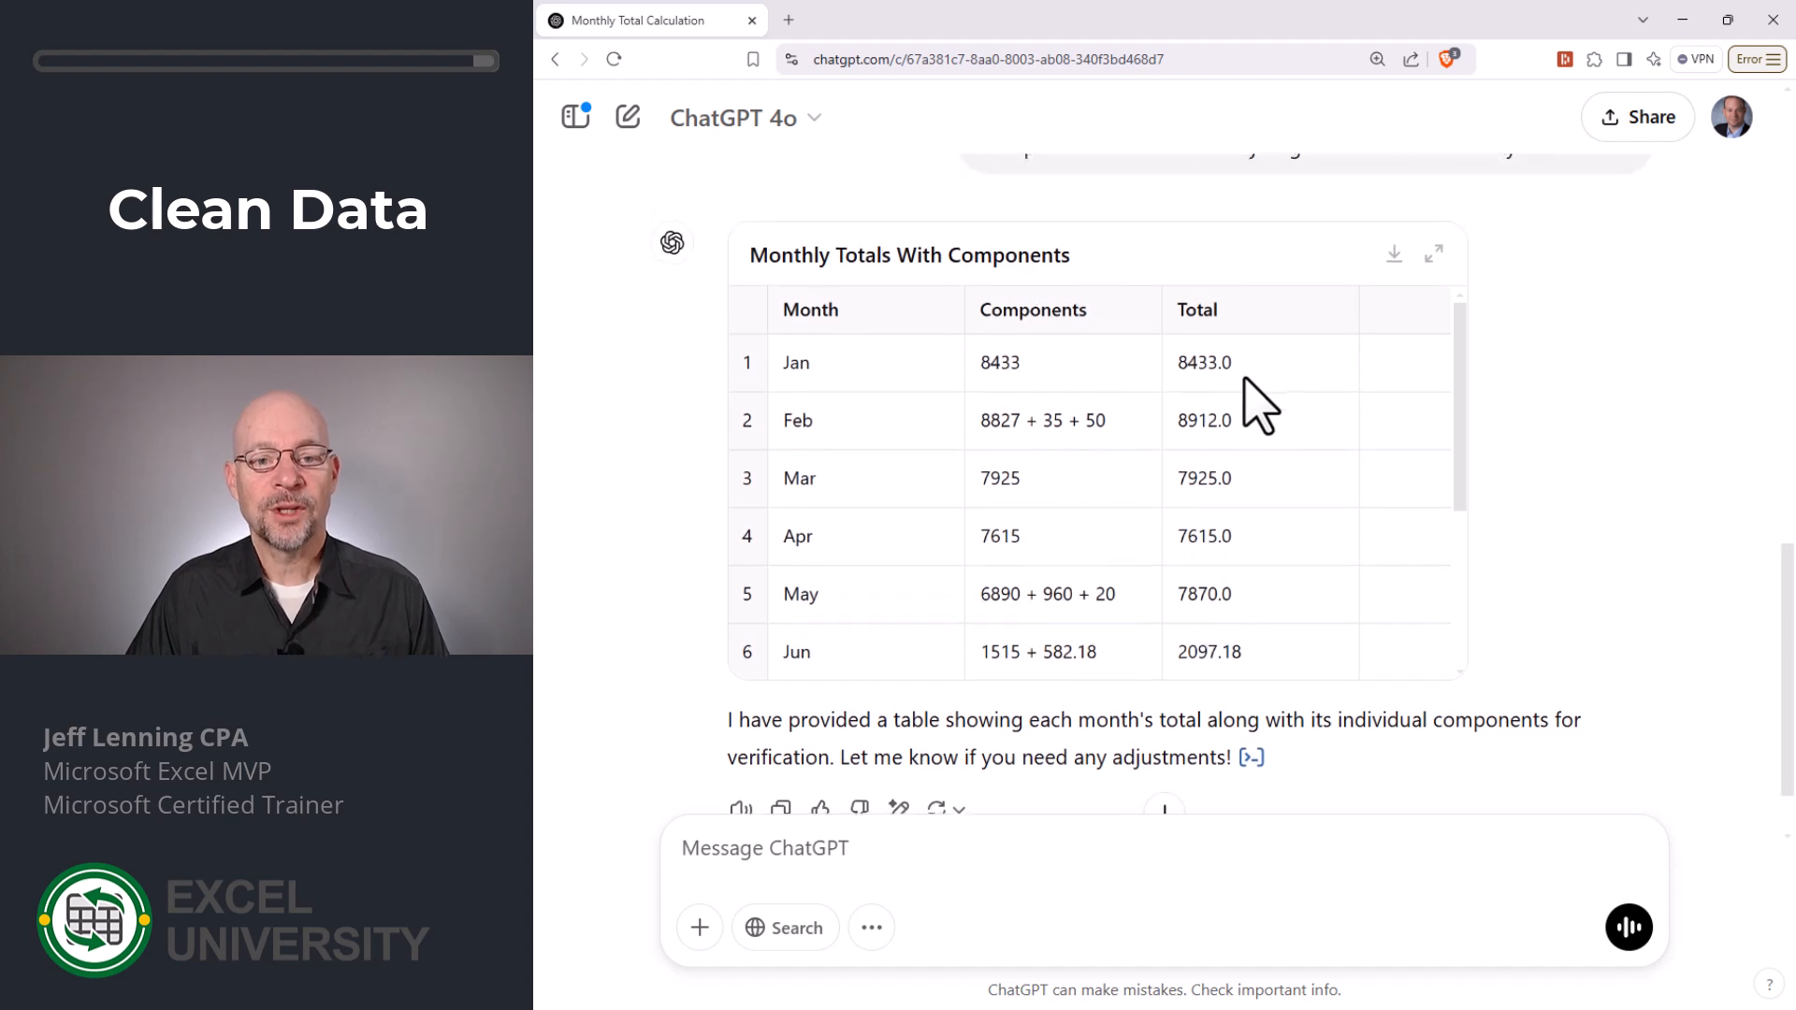
scroll(1243, 374, down, 5)
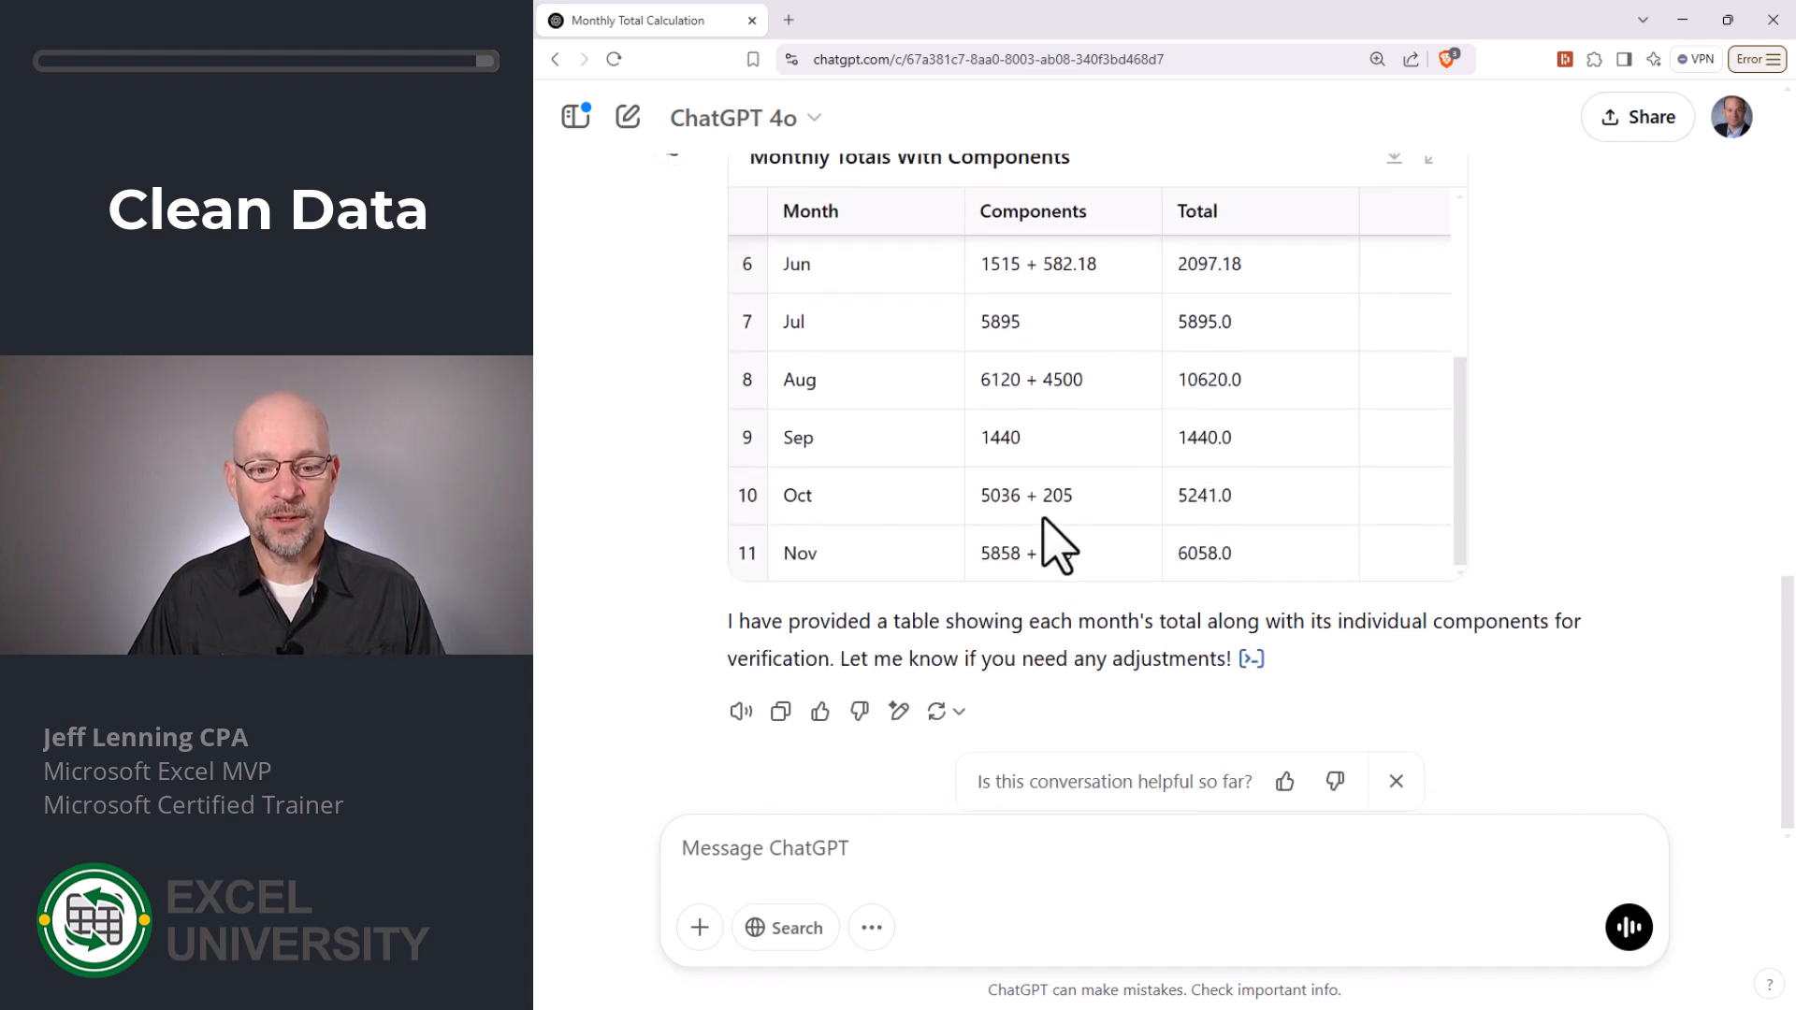
scroll(1275, 272, up, 1)
scroll(1225, 449, down, 2)
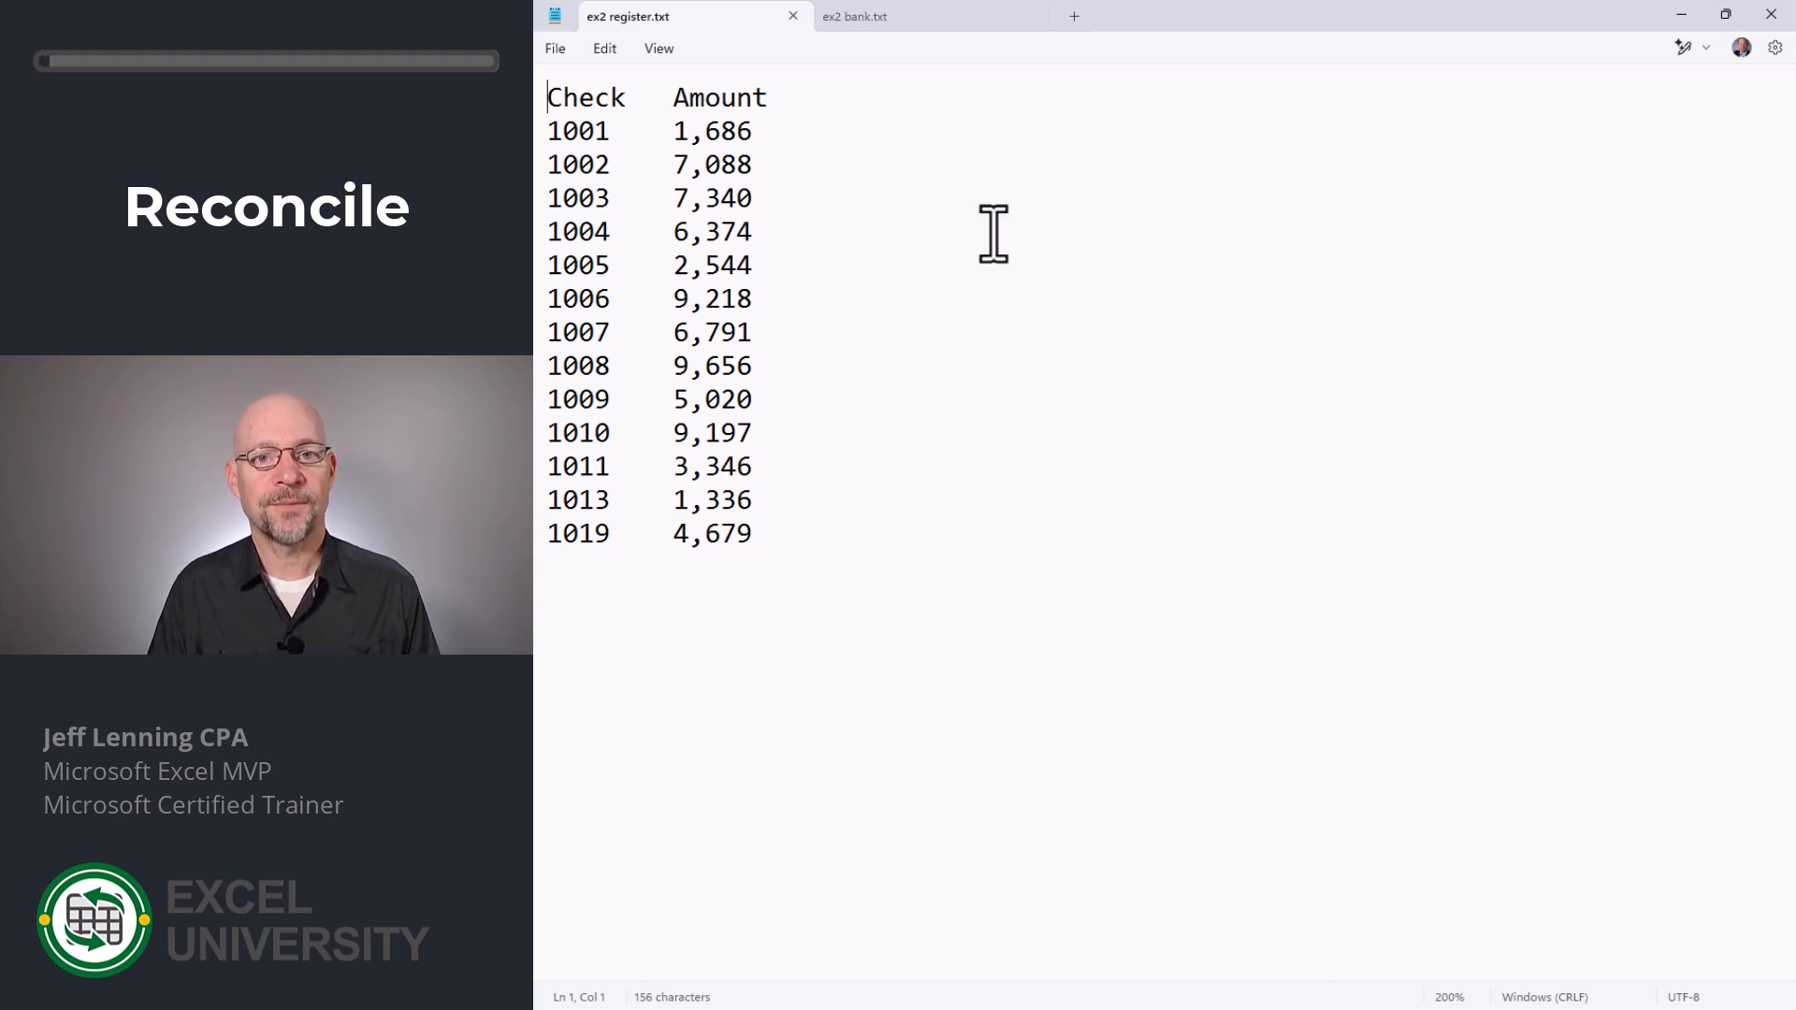
- Copy the Check and Amount list from ex2 register.txt into the workbook's Exercise 2 sheet, starting at B6
key(ctrl+Tab)
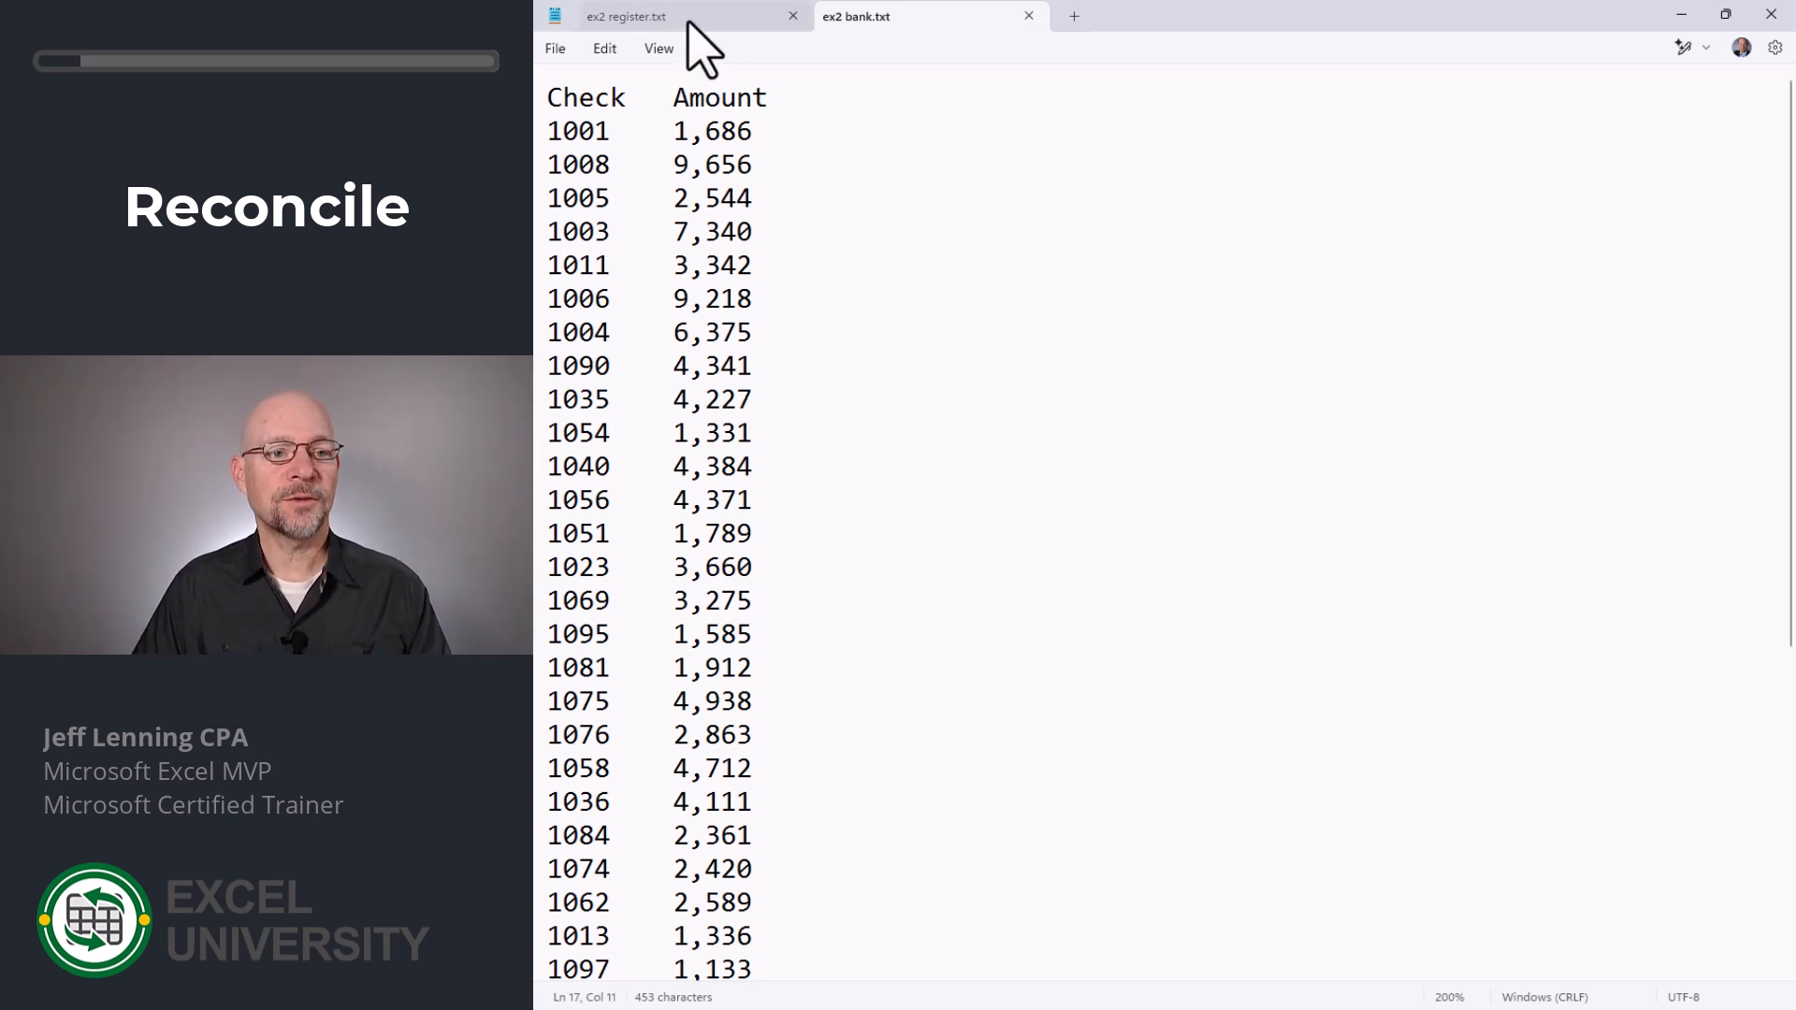
click(689, 24)
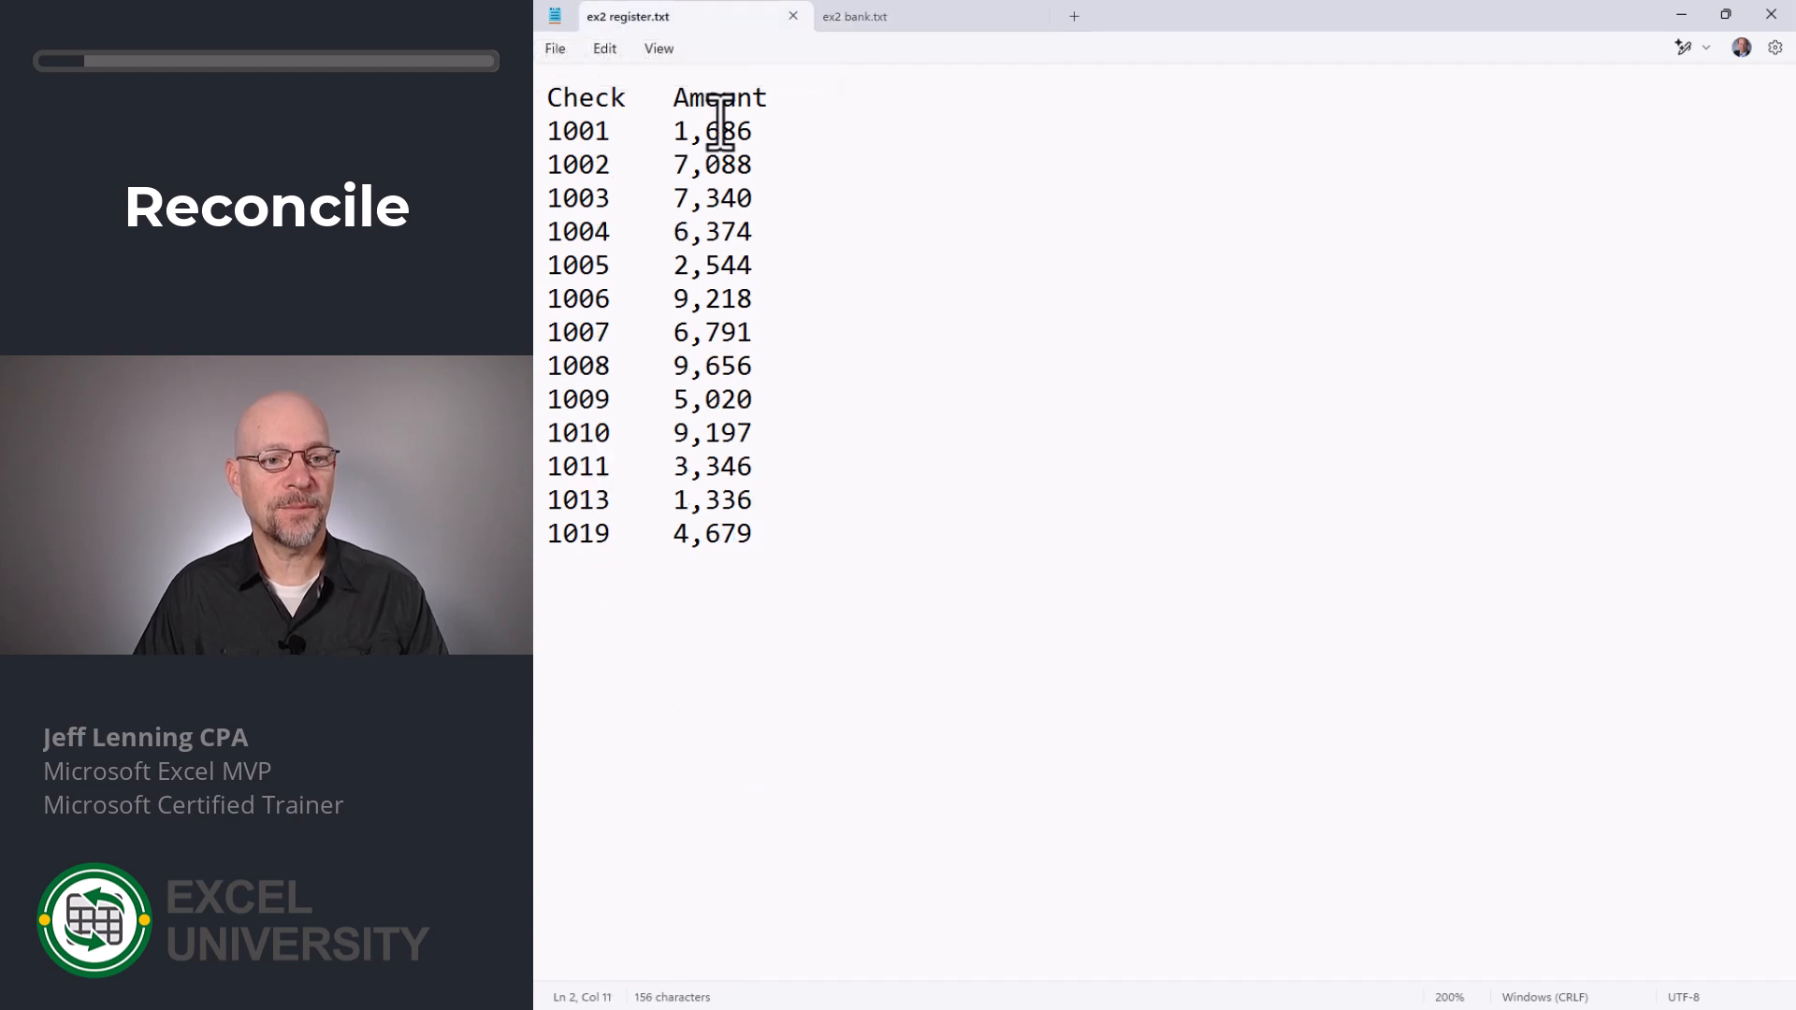
drag(774, 545, 541, 82)
key(ctrl+c)
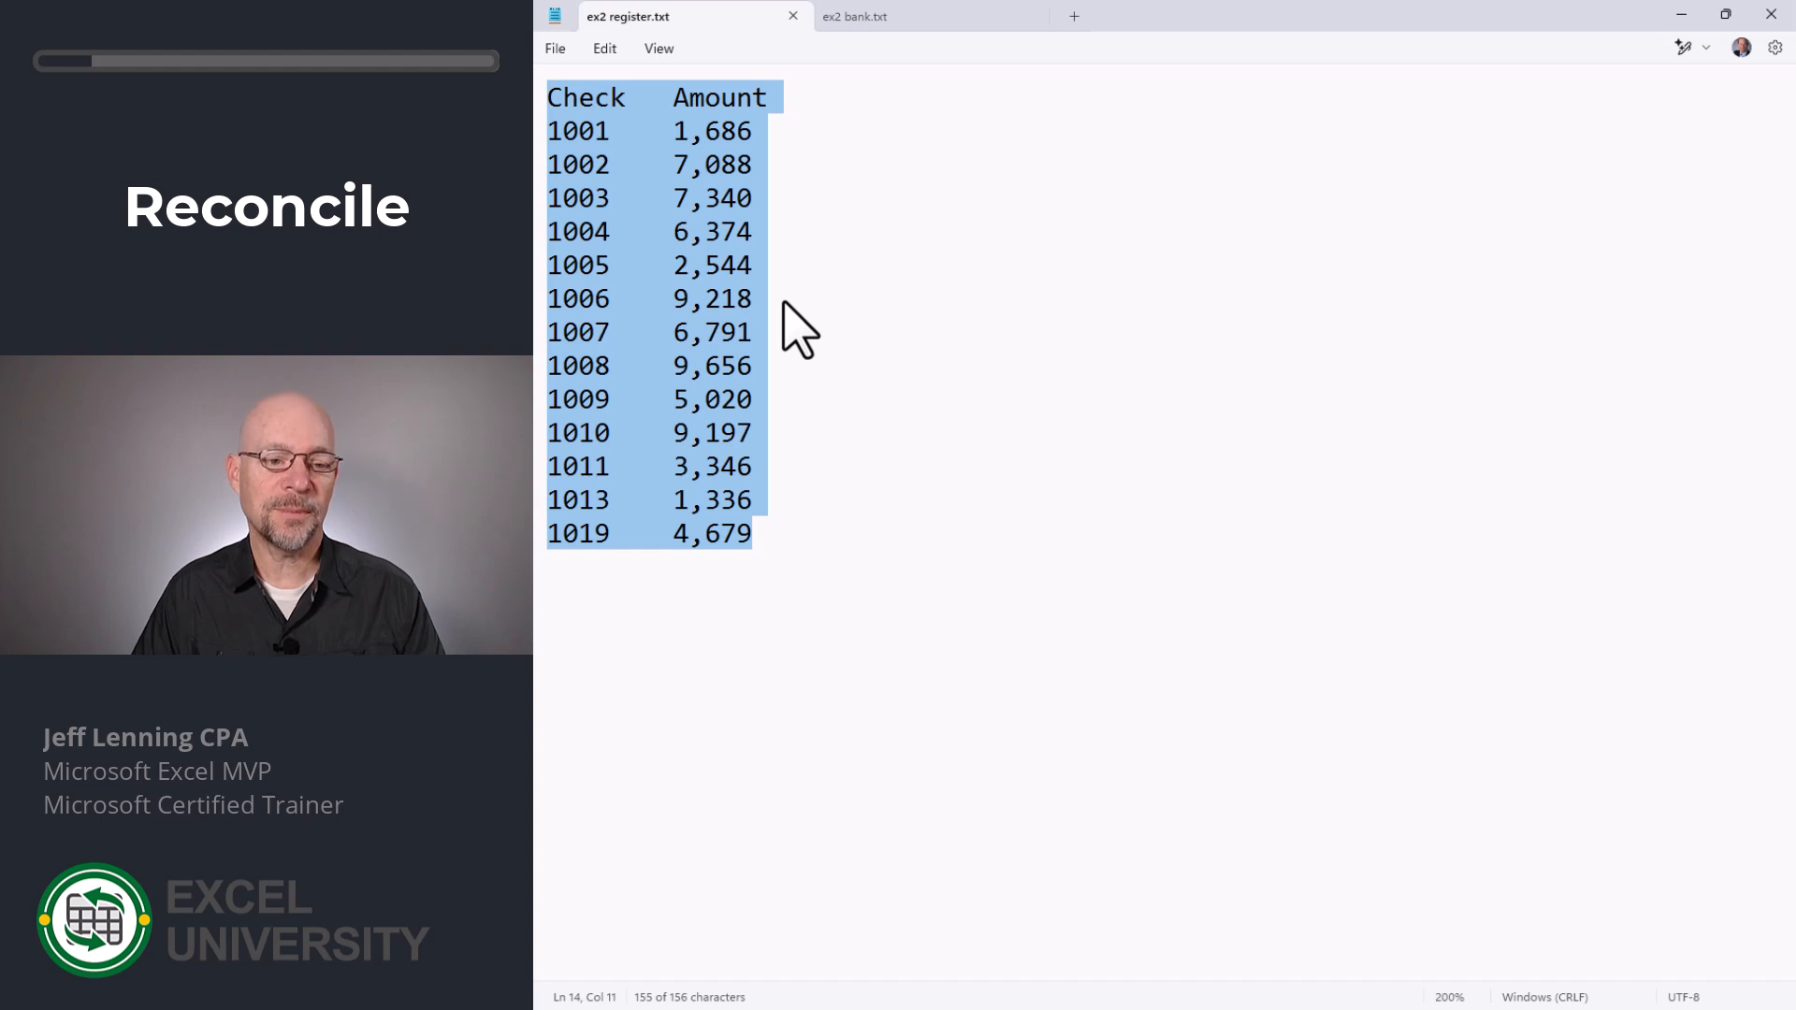
key(alt+Tab)
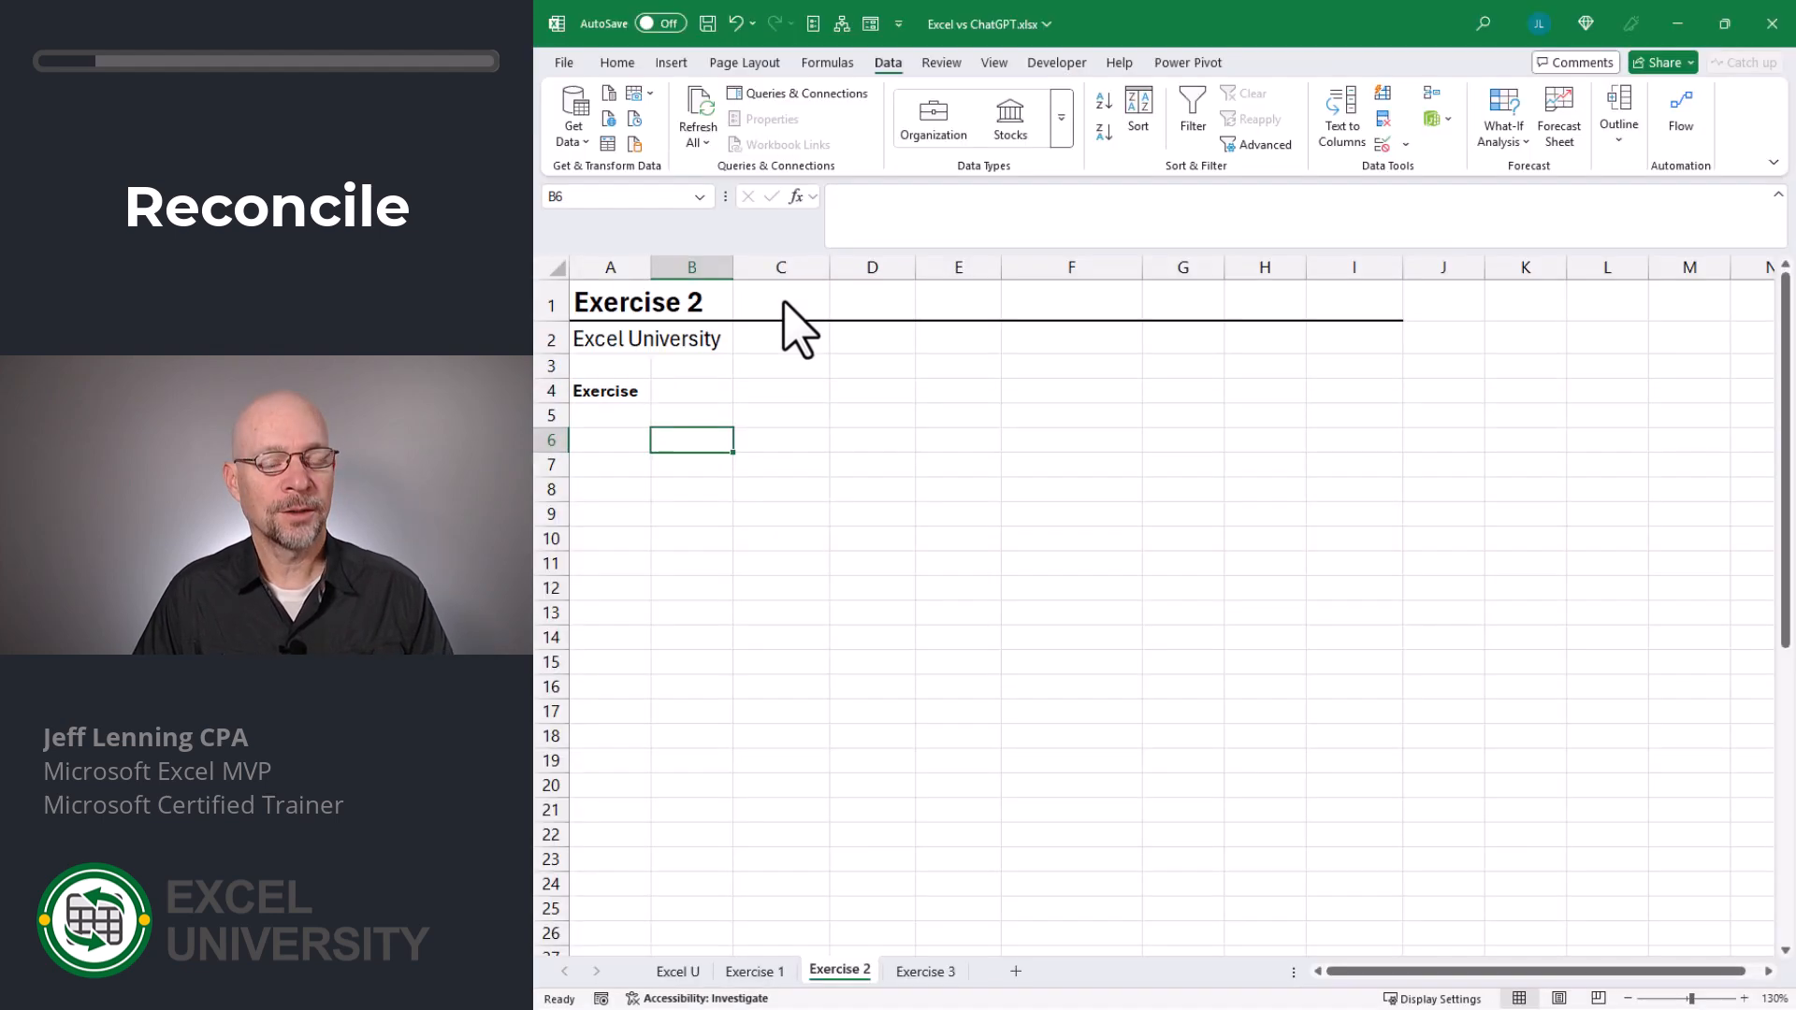
key(ctrl+v)
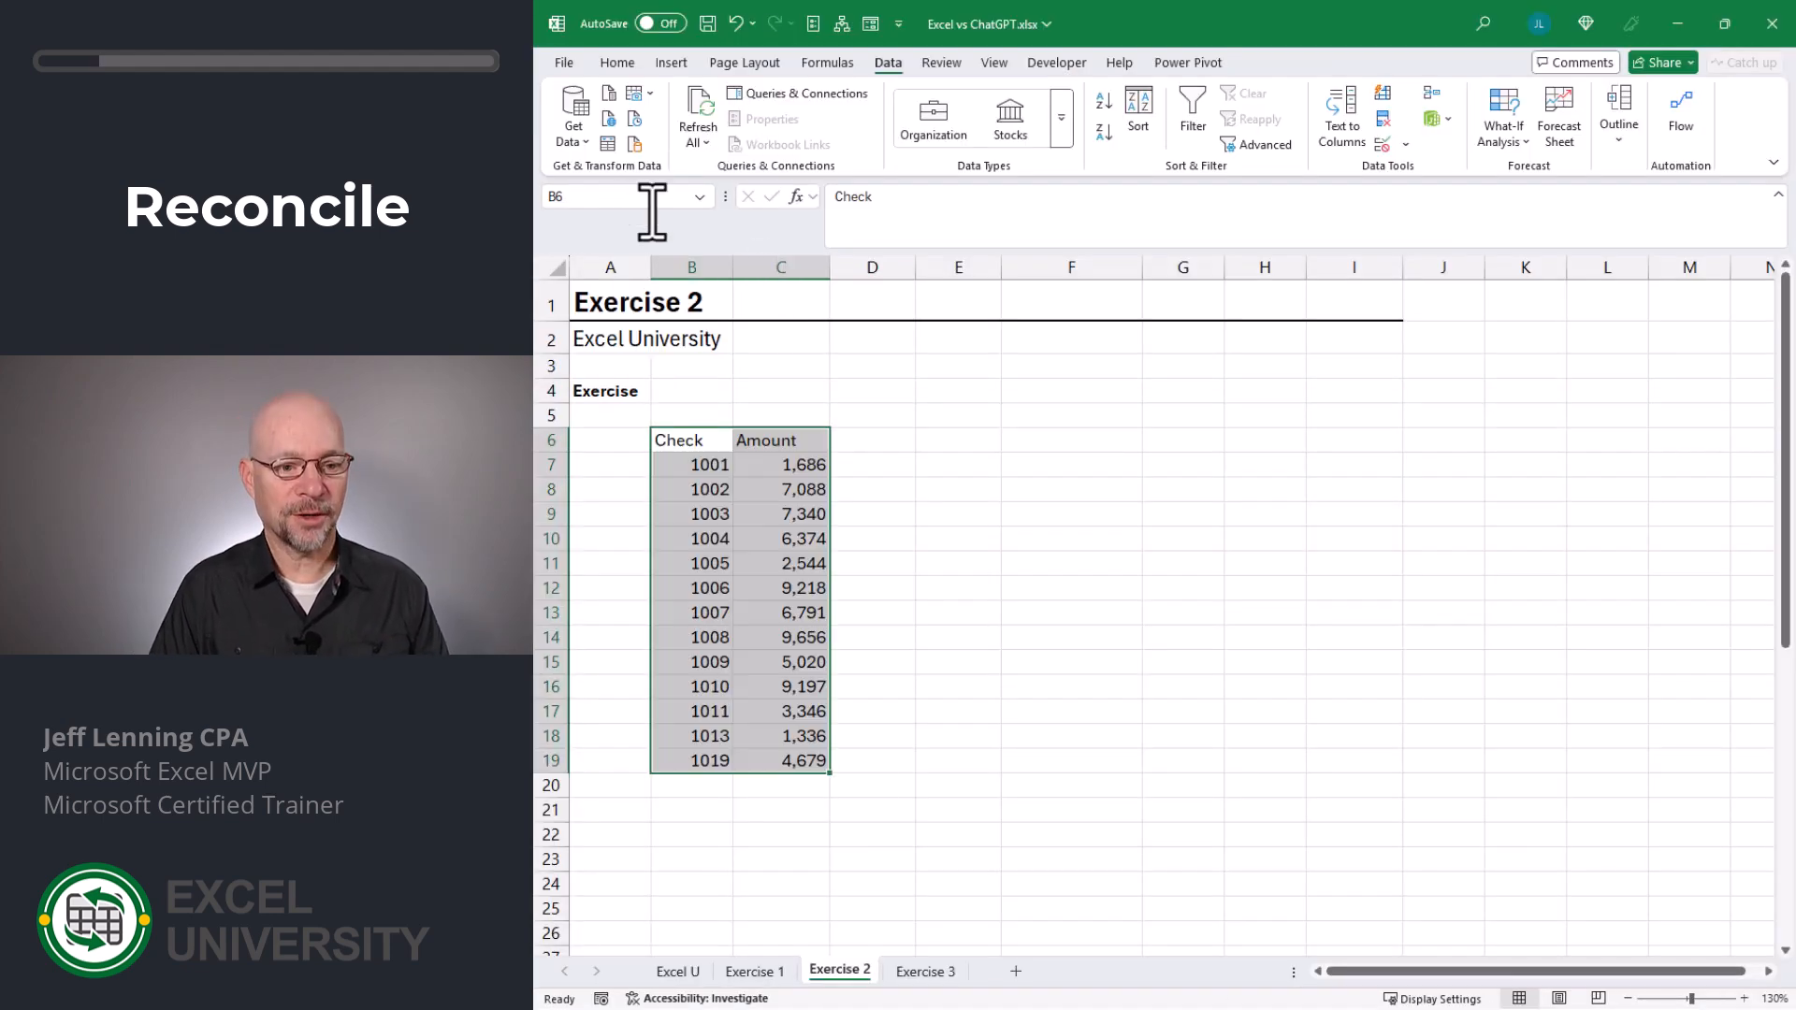
drag(692, 446, 773, 759)
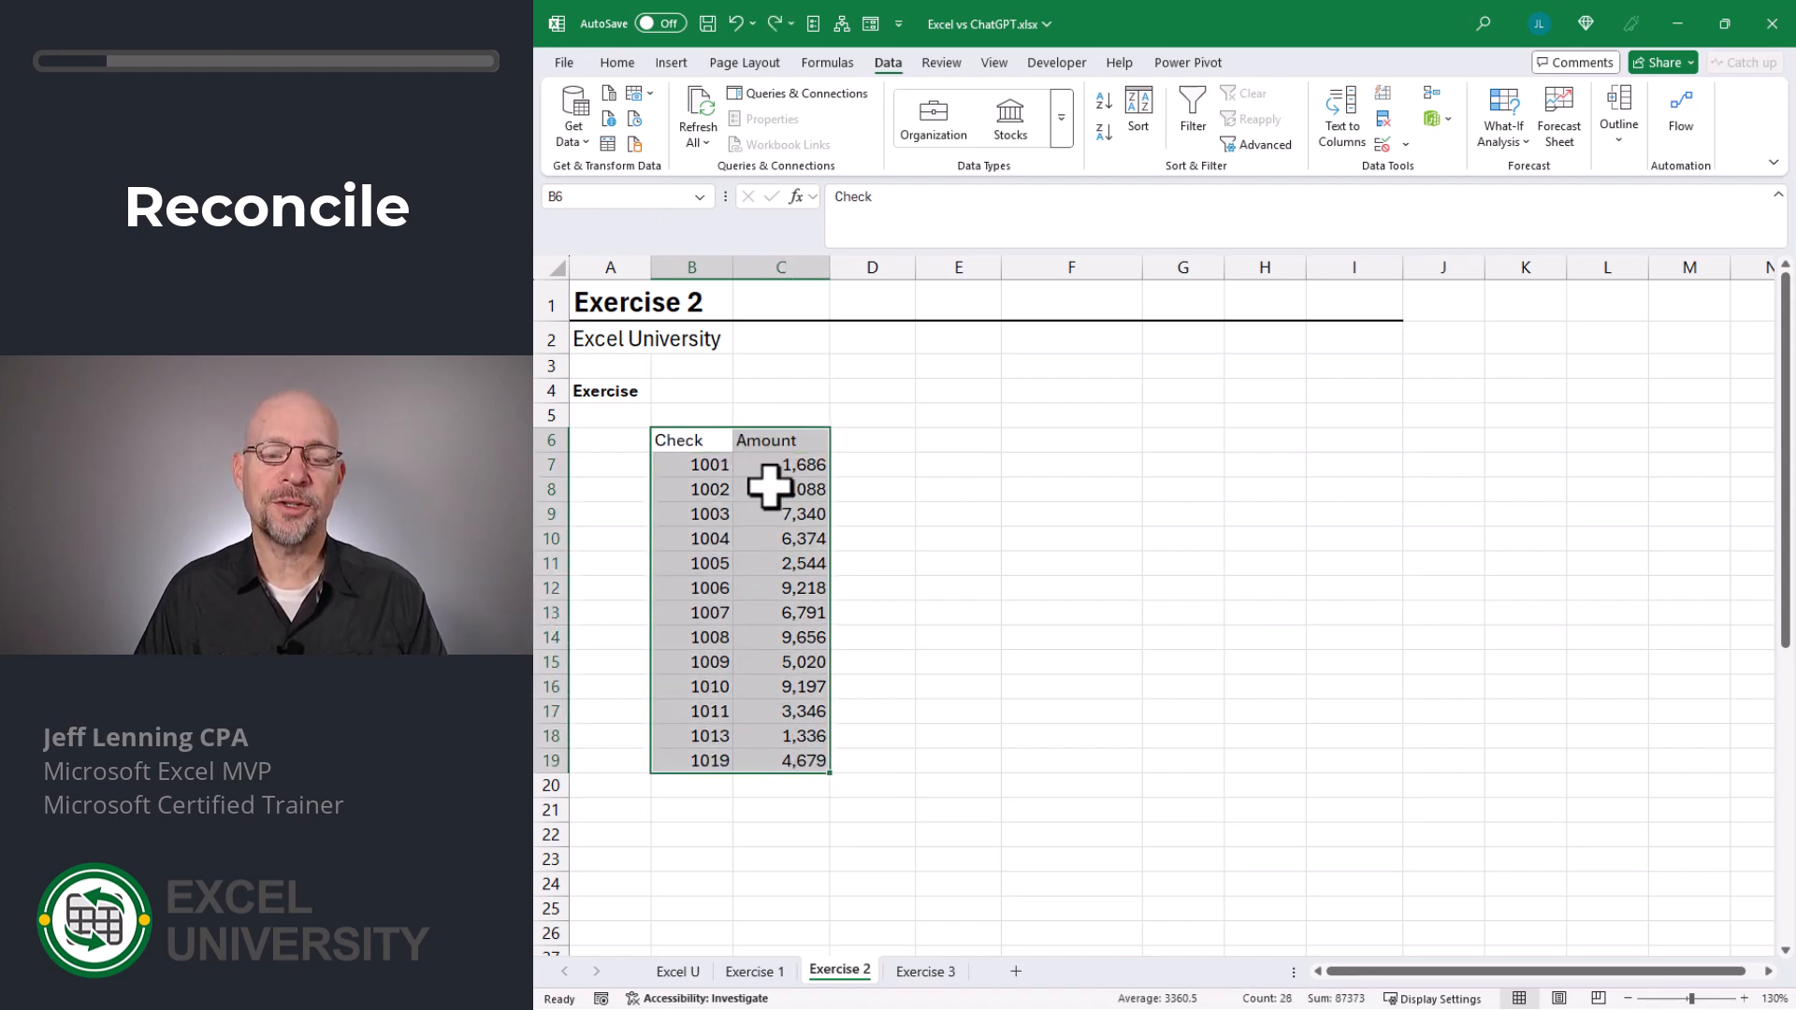
- Copy the Check and Amount list from ex2 bank.txt into the Exercise 2 sheet, starting at F6
key(Right)
key(Right)
key(Right)
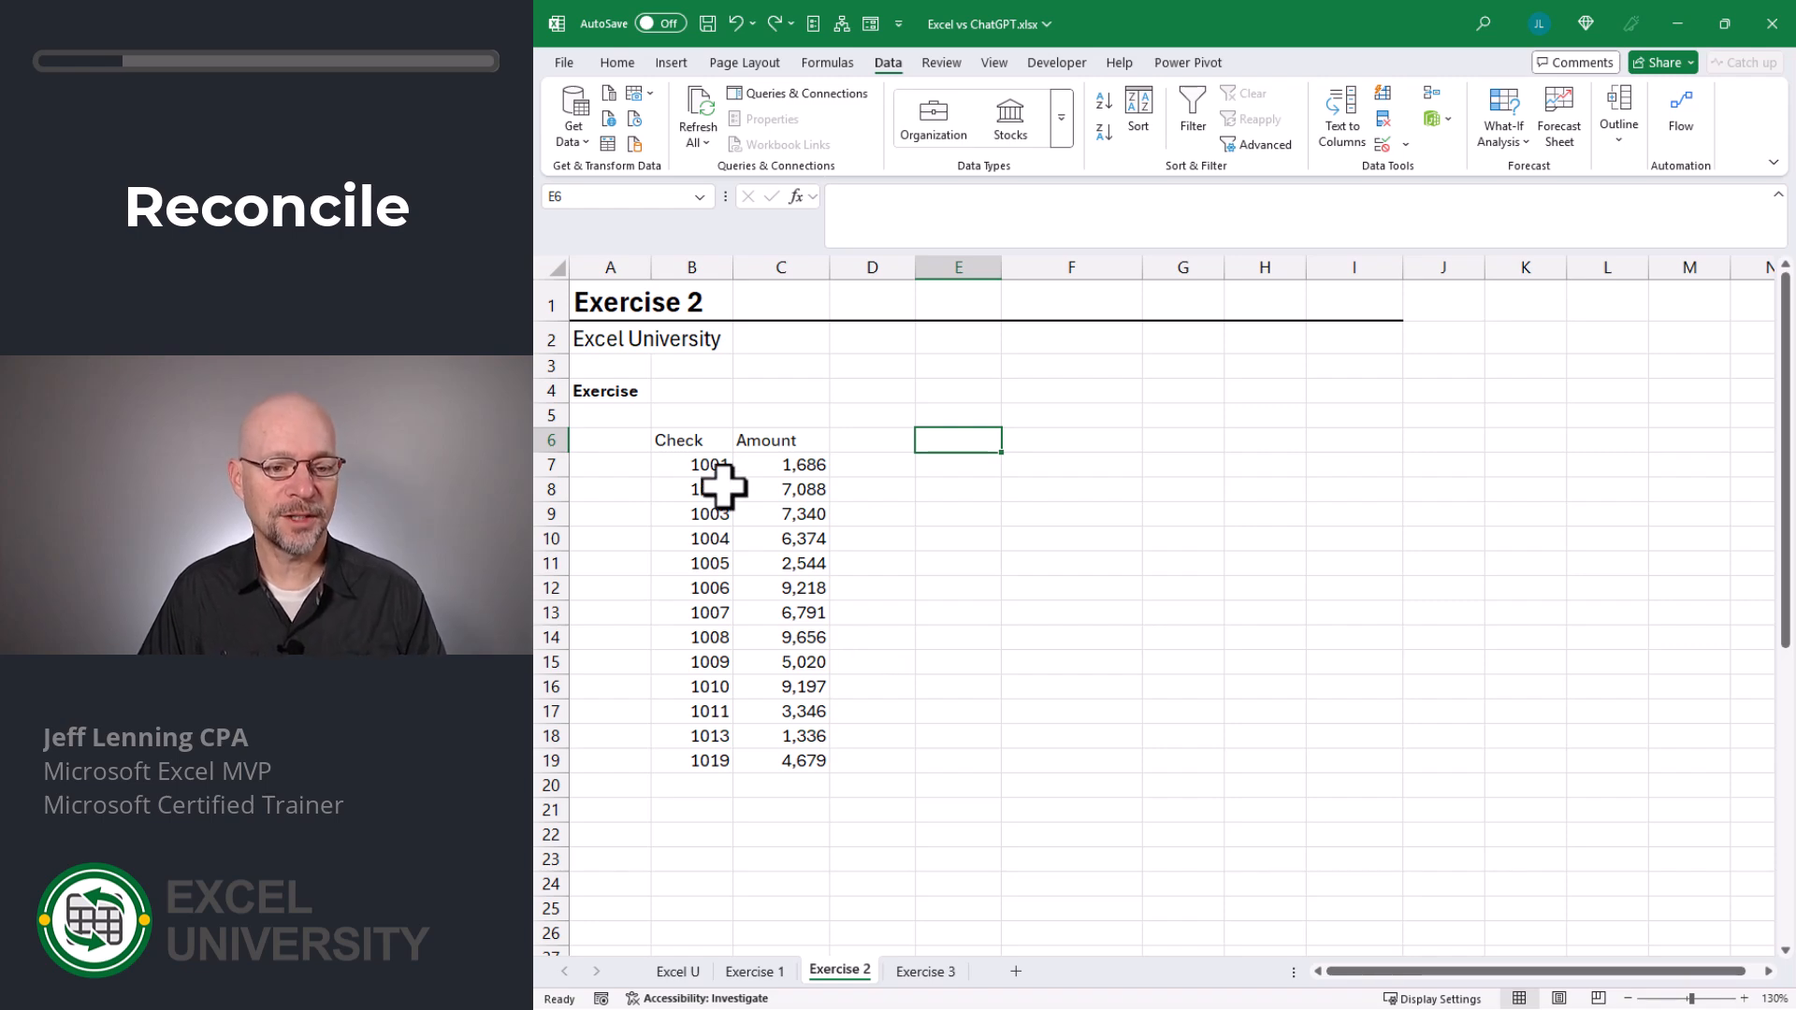
key(alt+Tab)
click(892, 19)
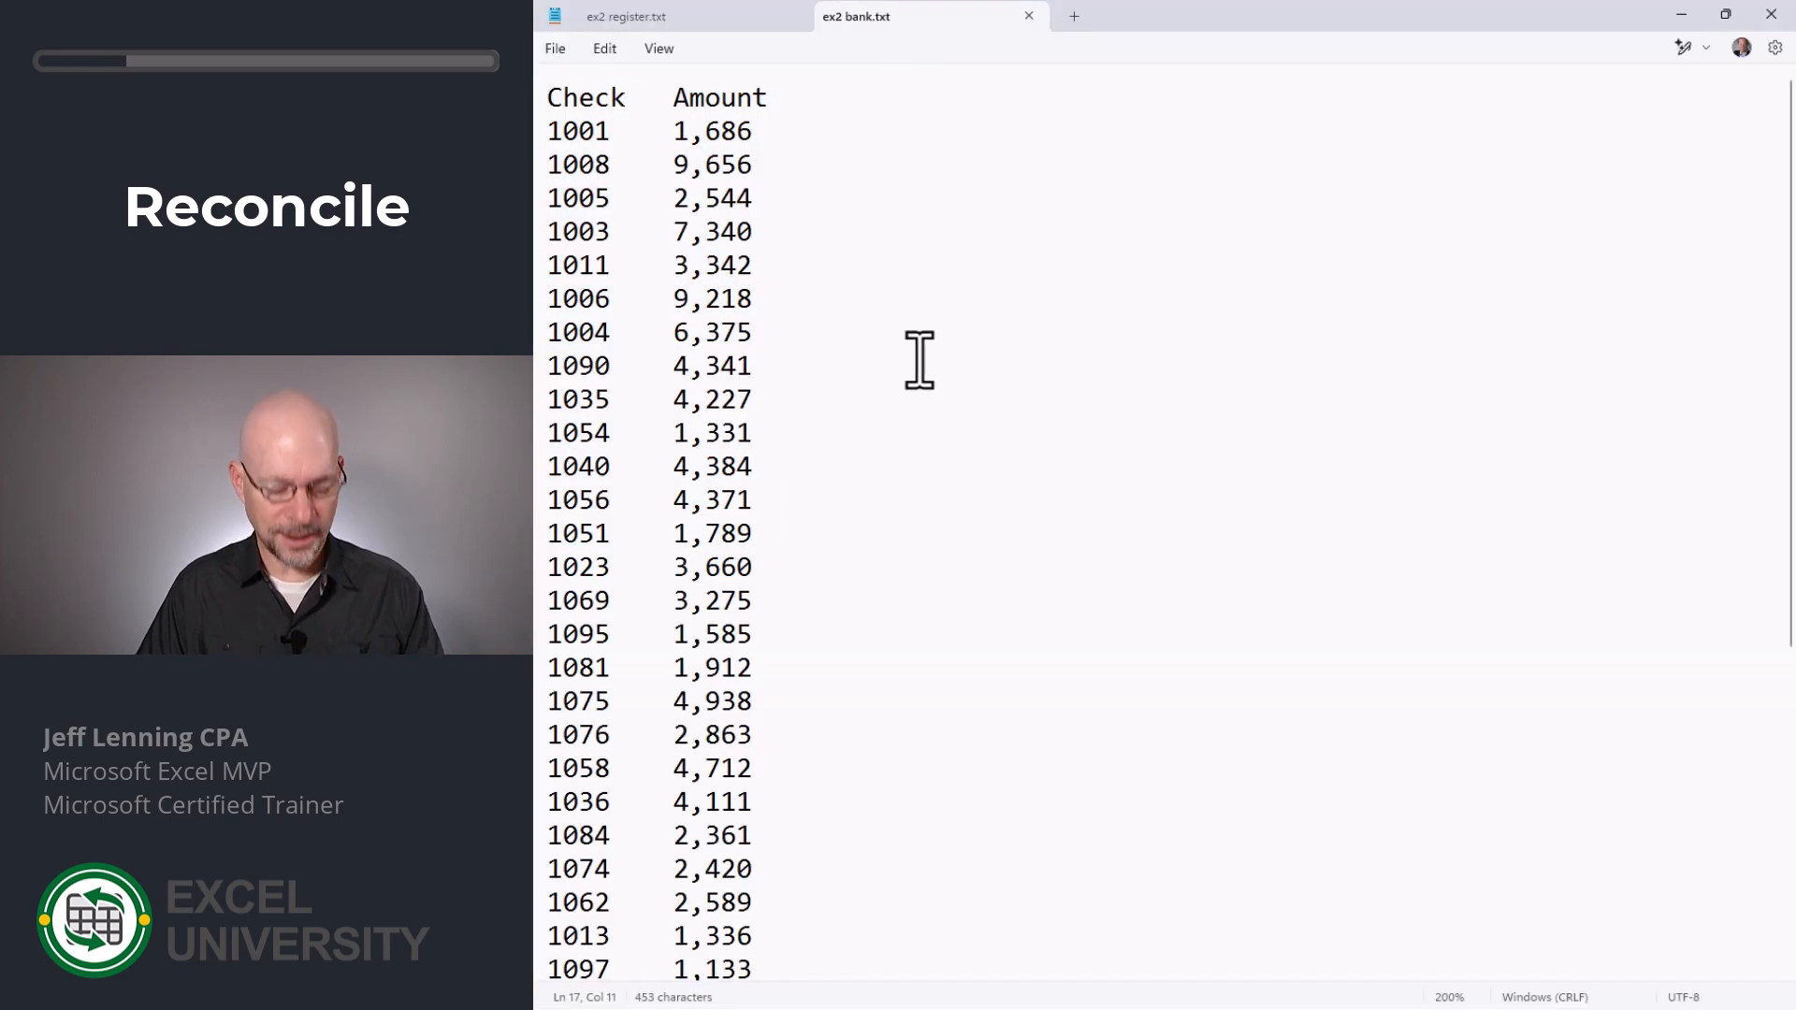
key(ctrl+a)
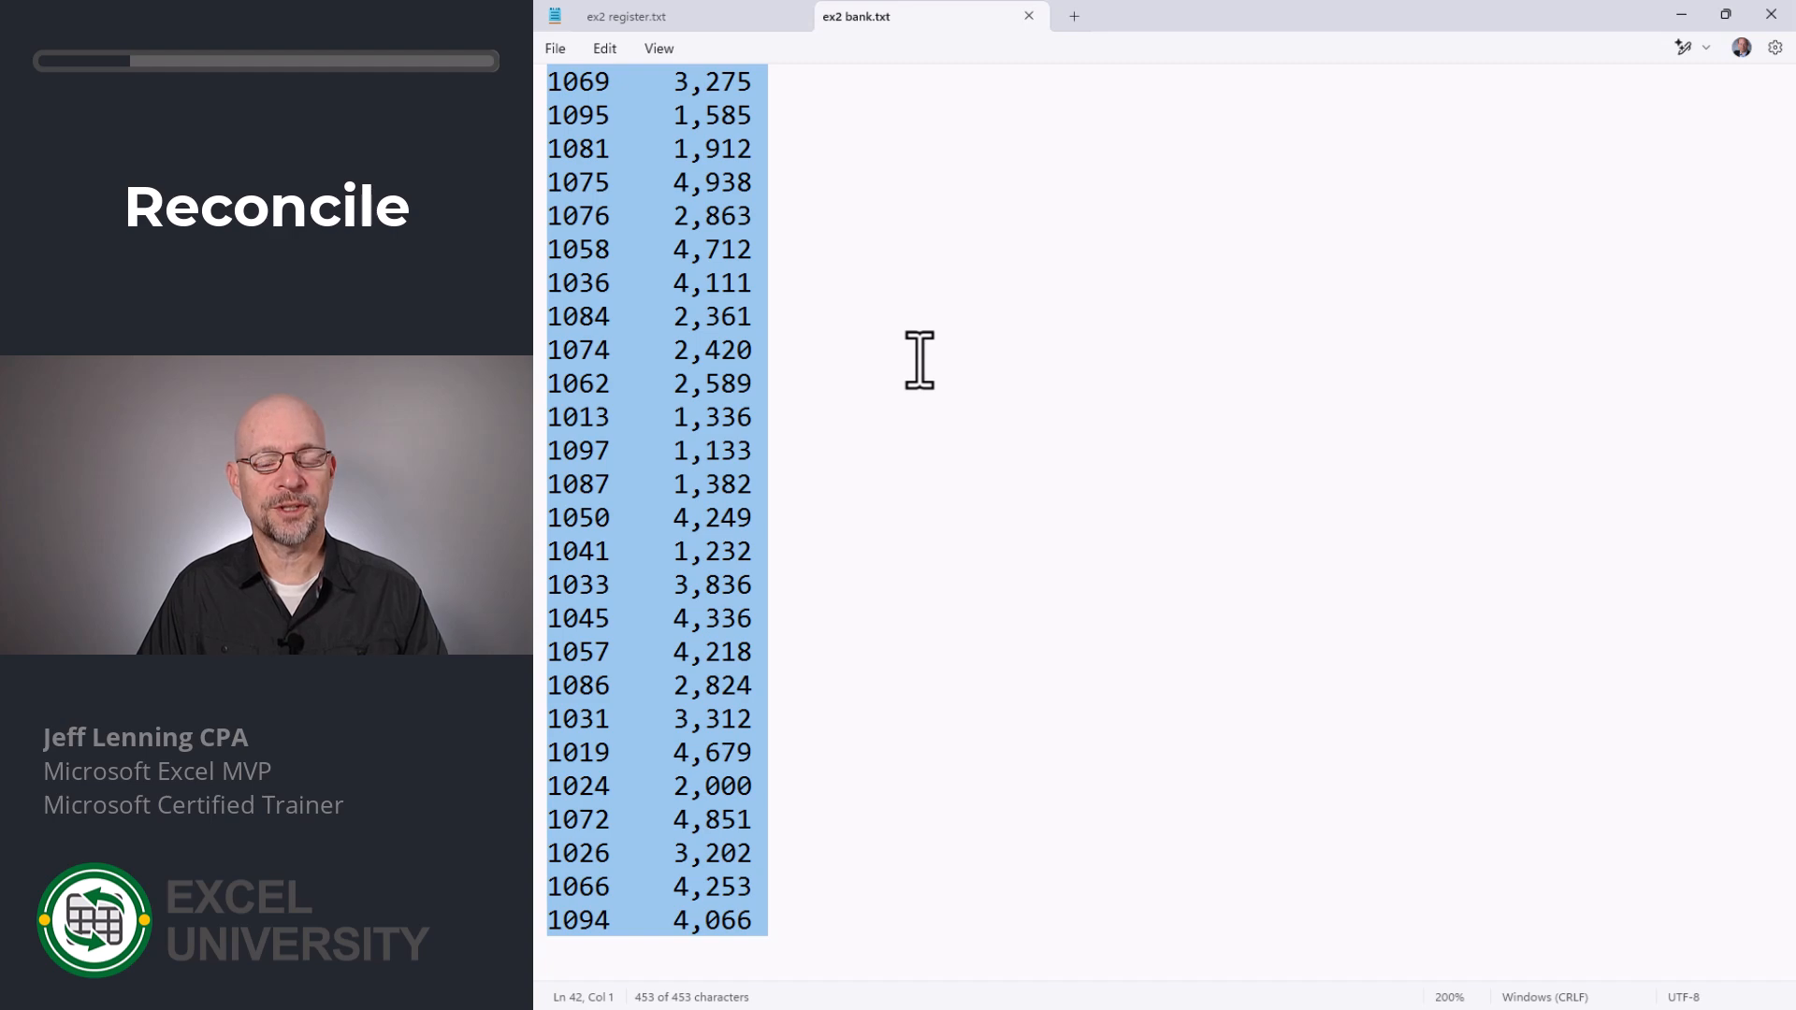
key(alt+Tab)
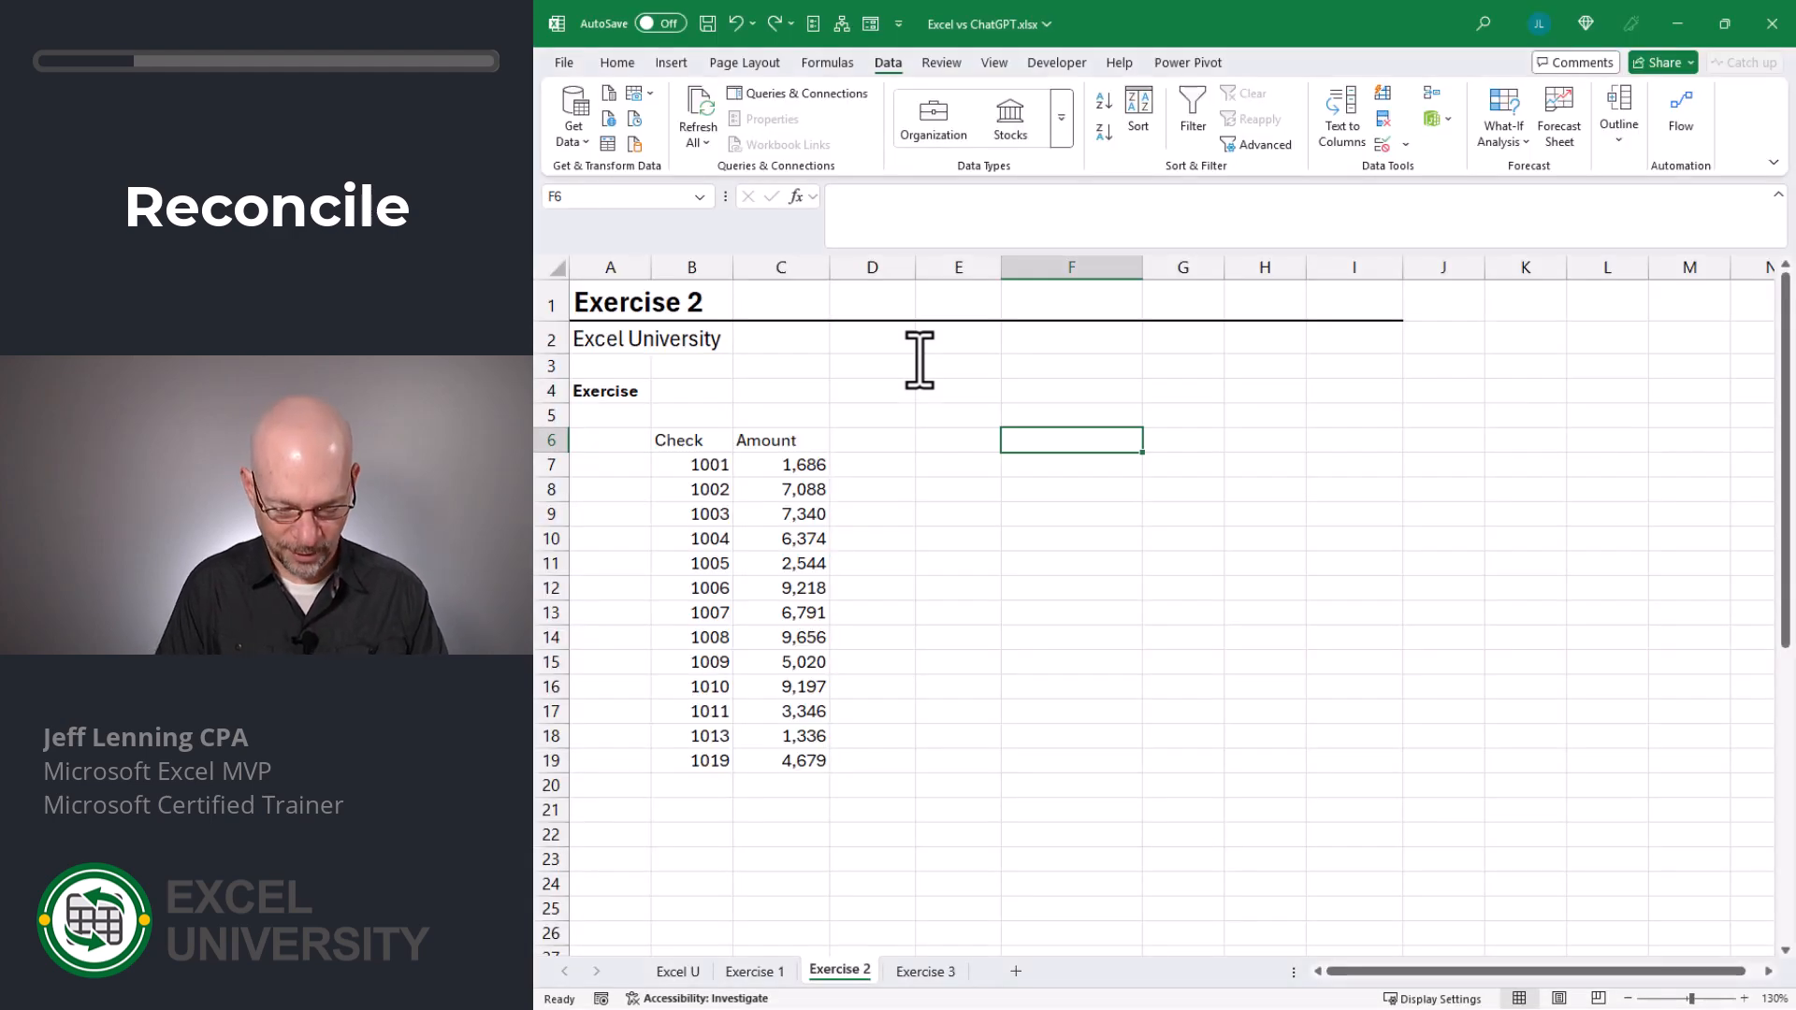
key(ctrl+v)
- Add the header "Cleared" in D6, beside the register's Amount column
key(Left)
key(Left)
text(Cleared)
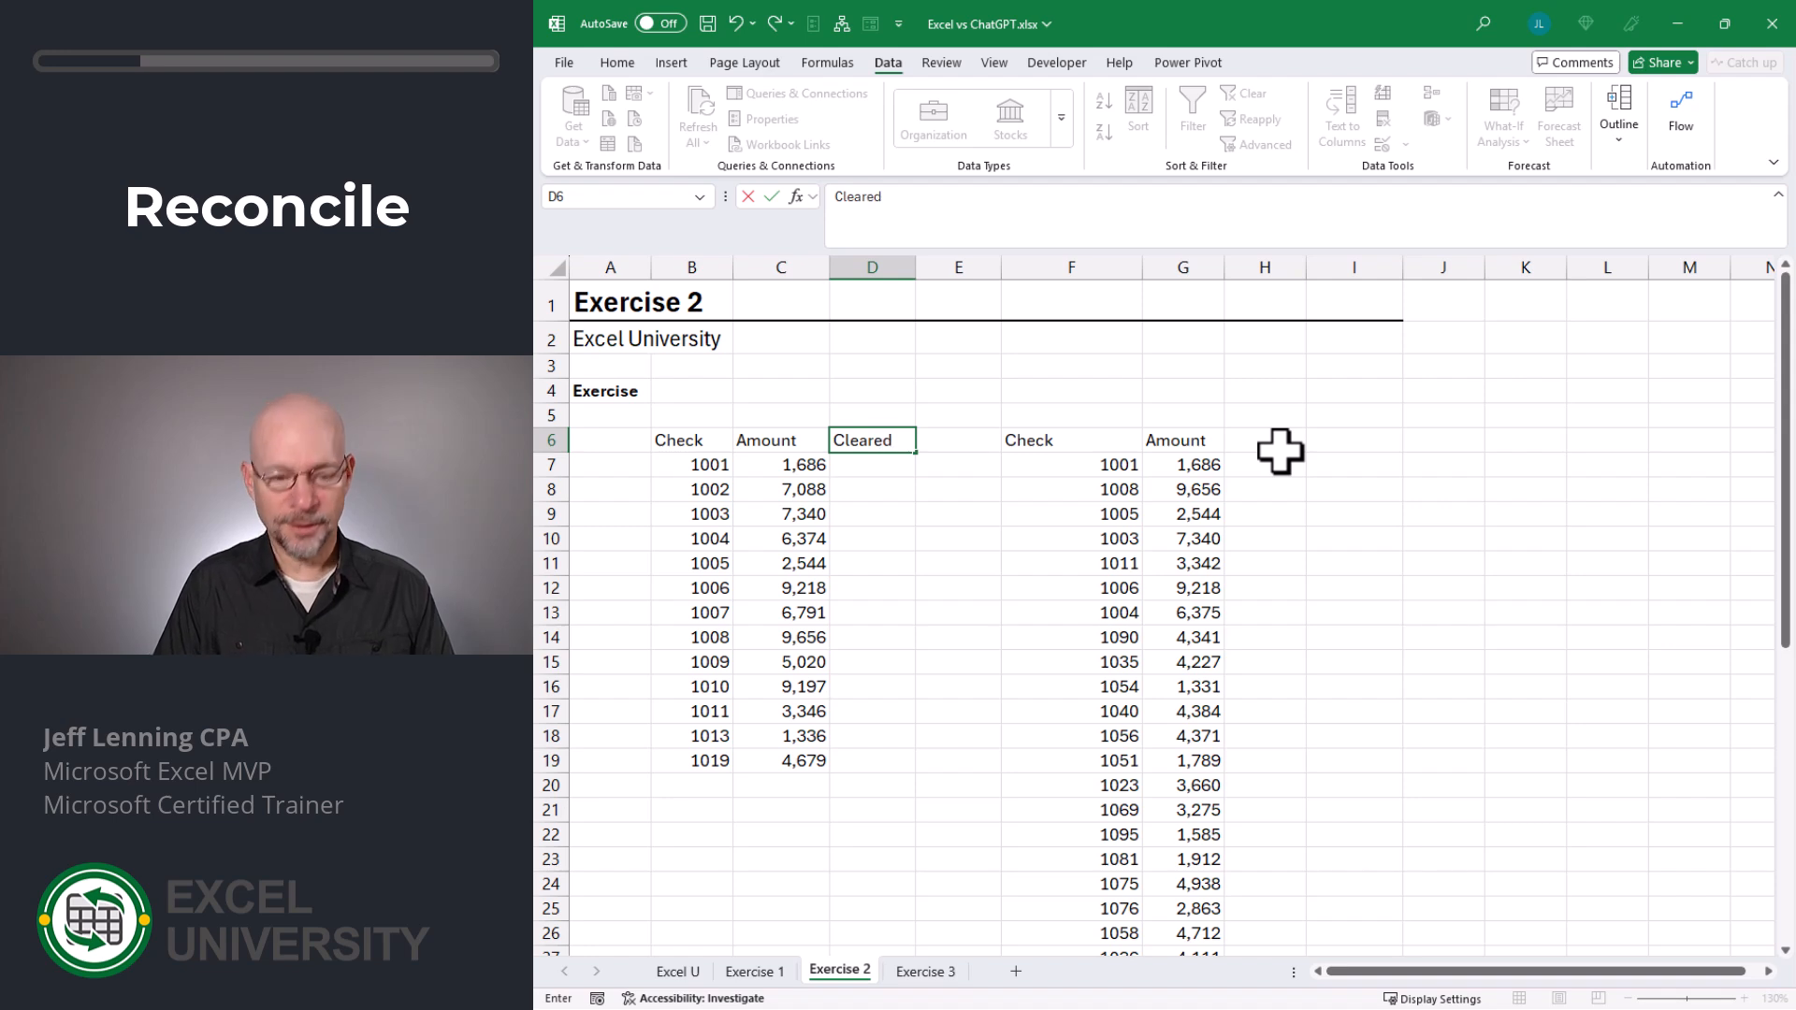
key(Return)
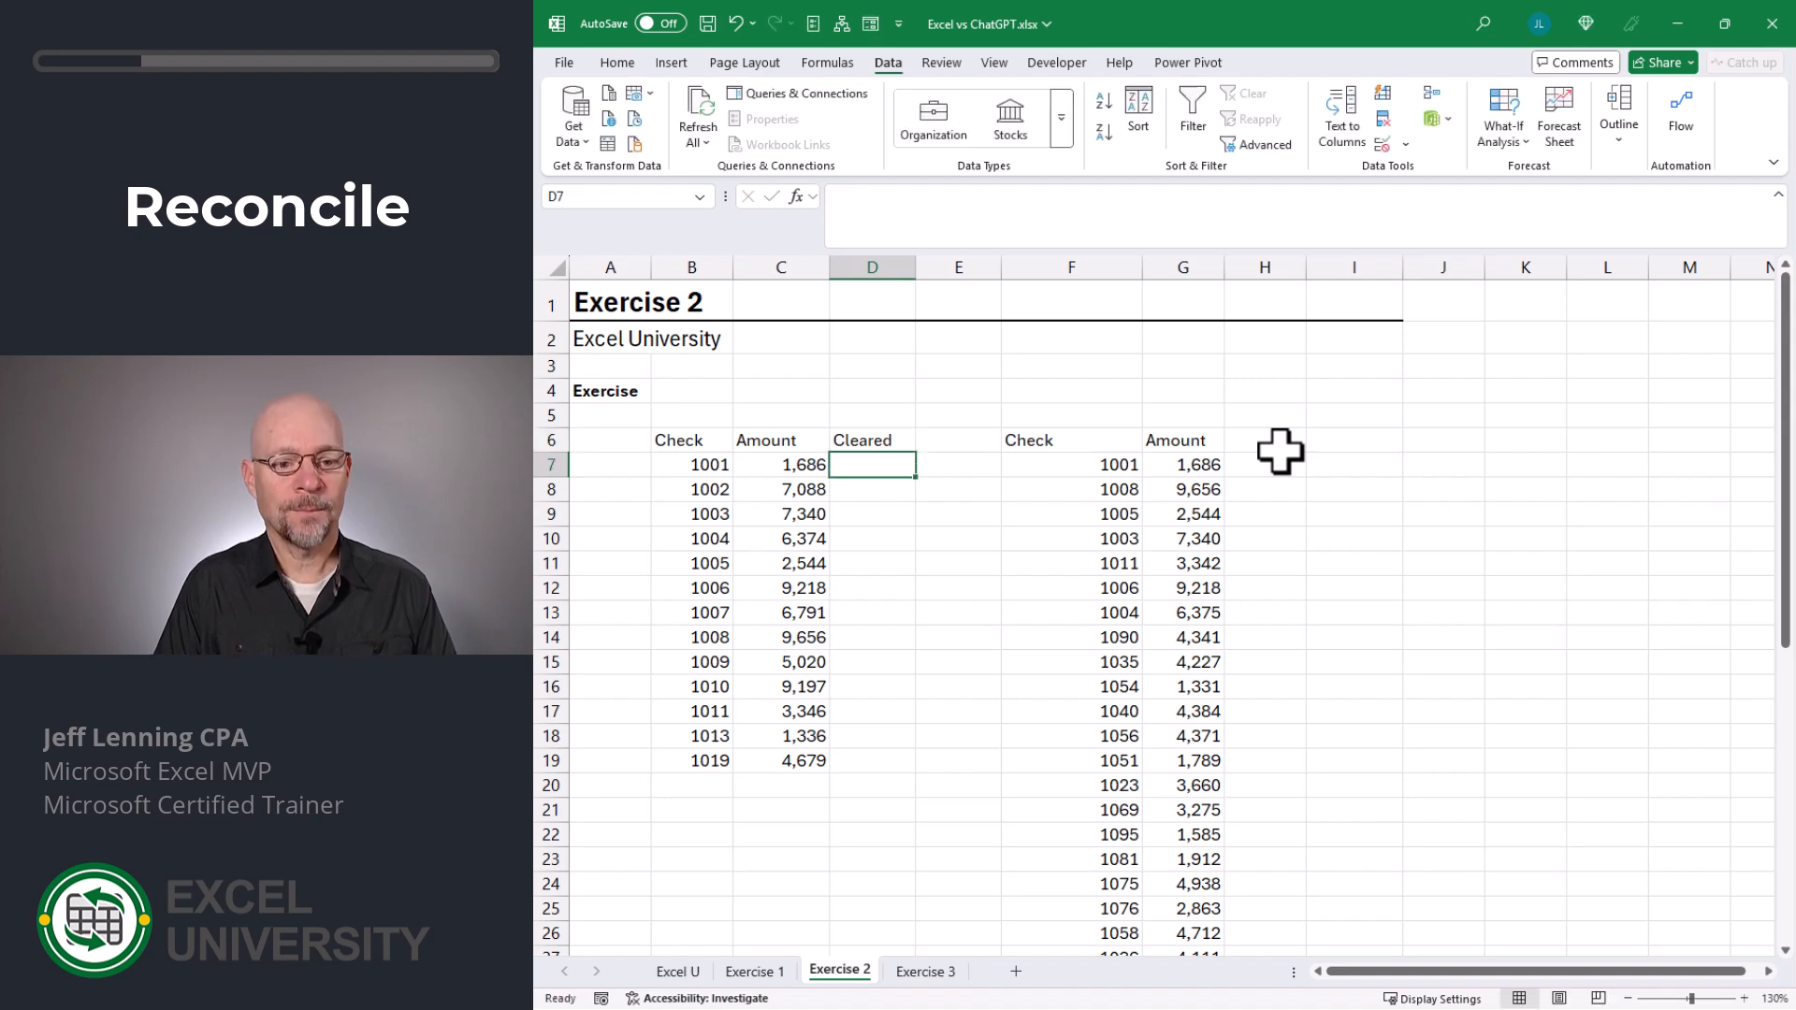
- Look up the first register check's bank amount in D7 with =XLOOKUP(B7,$F$7:$F$46,$G$7:$G$46)
text(=)
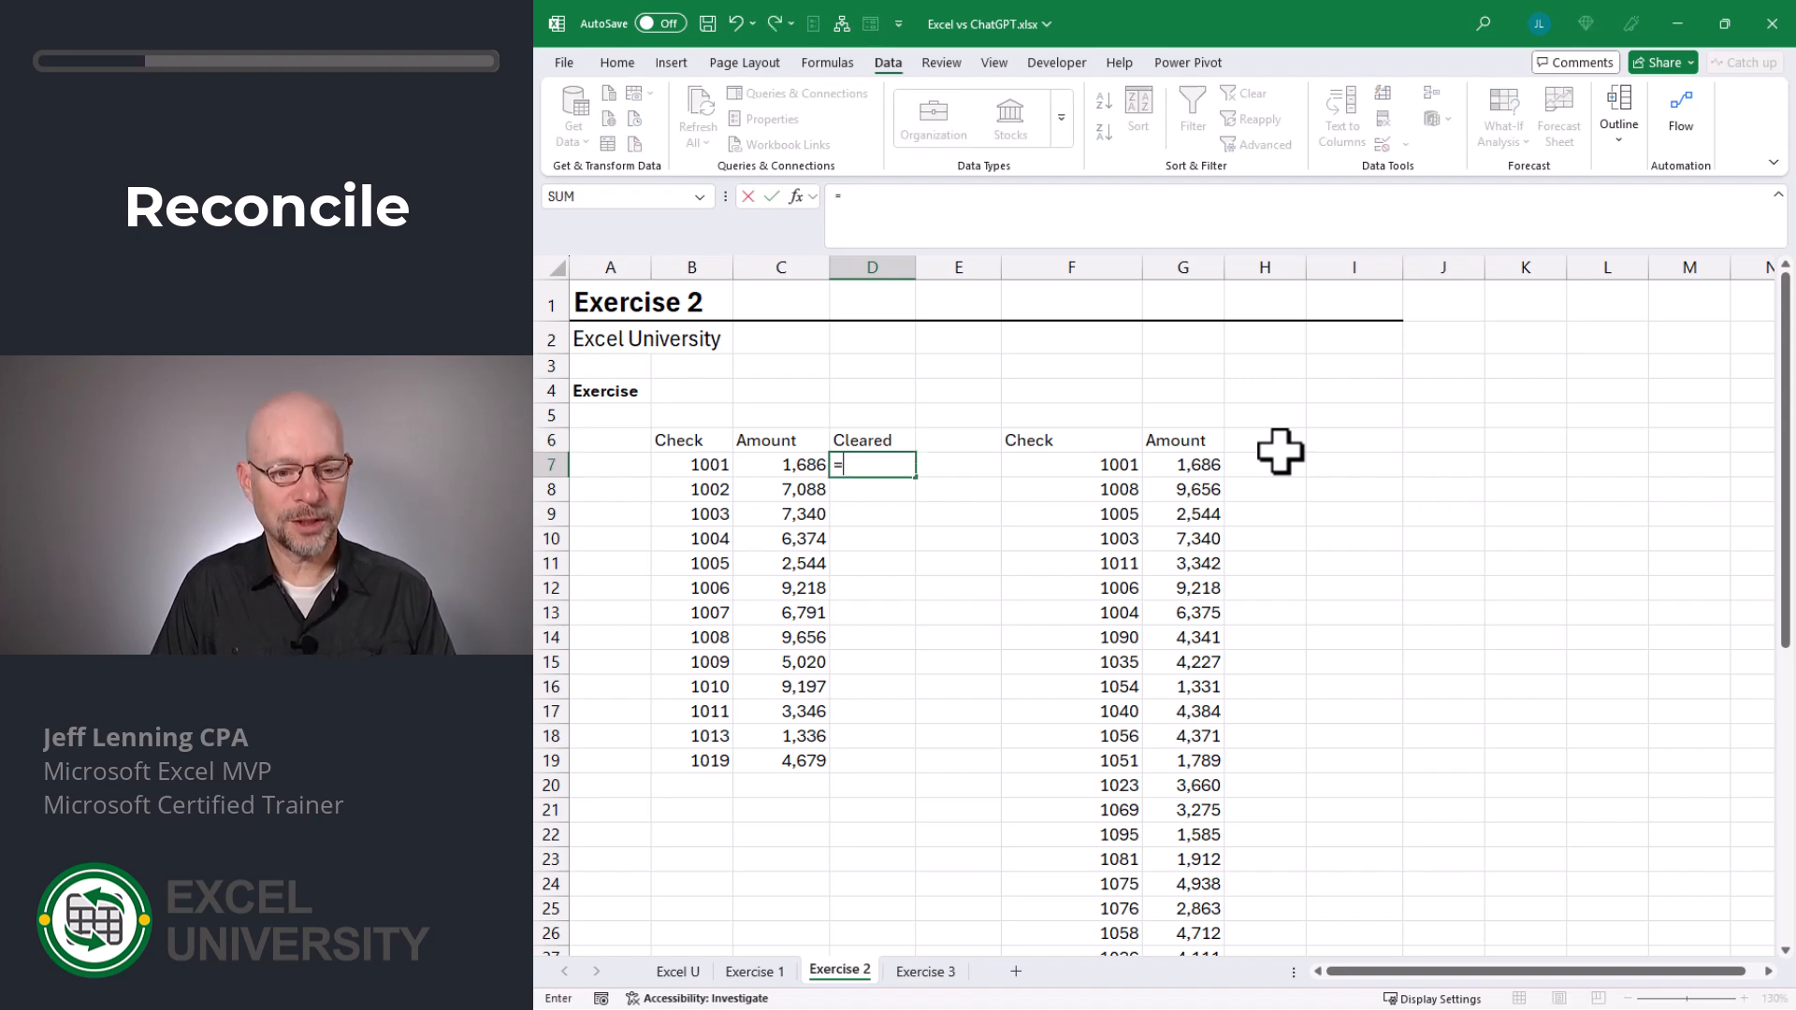
text(xlo)
key(Tab)
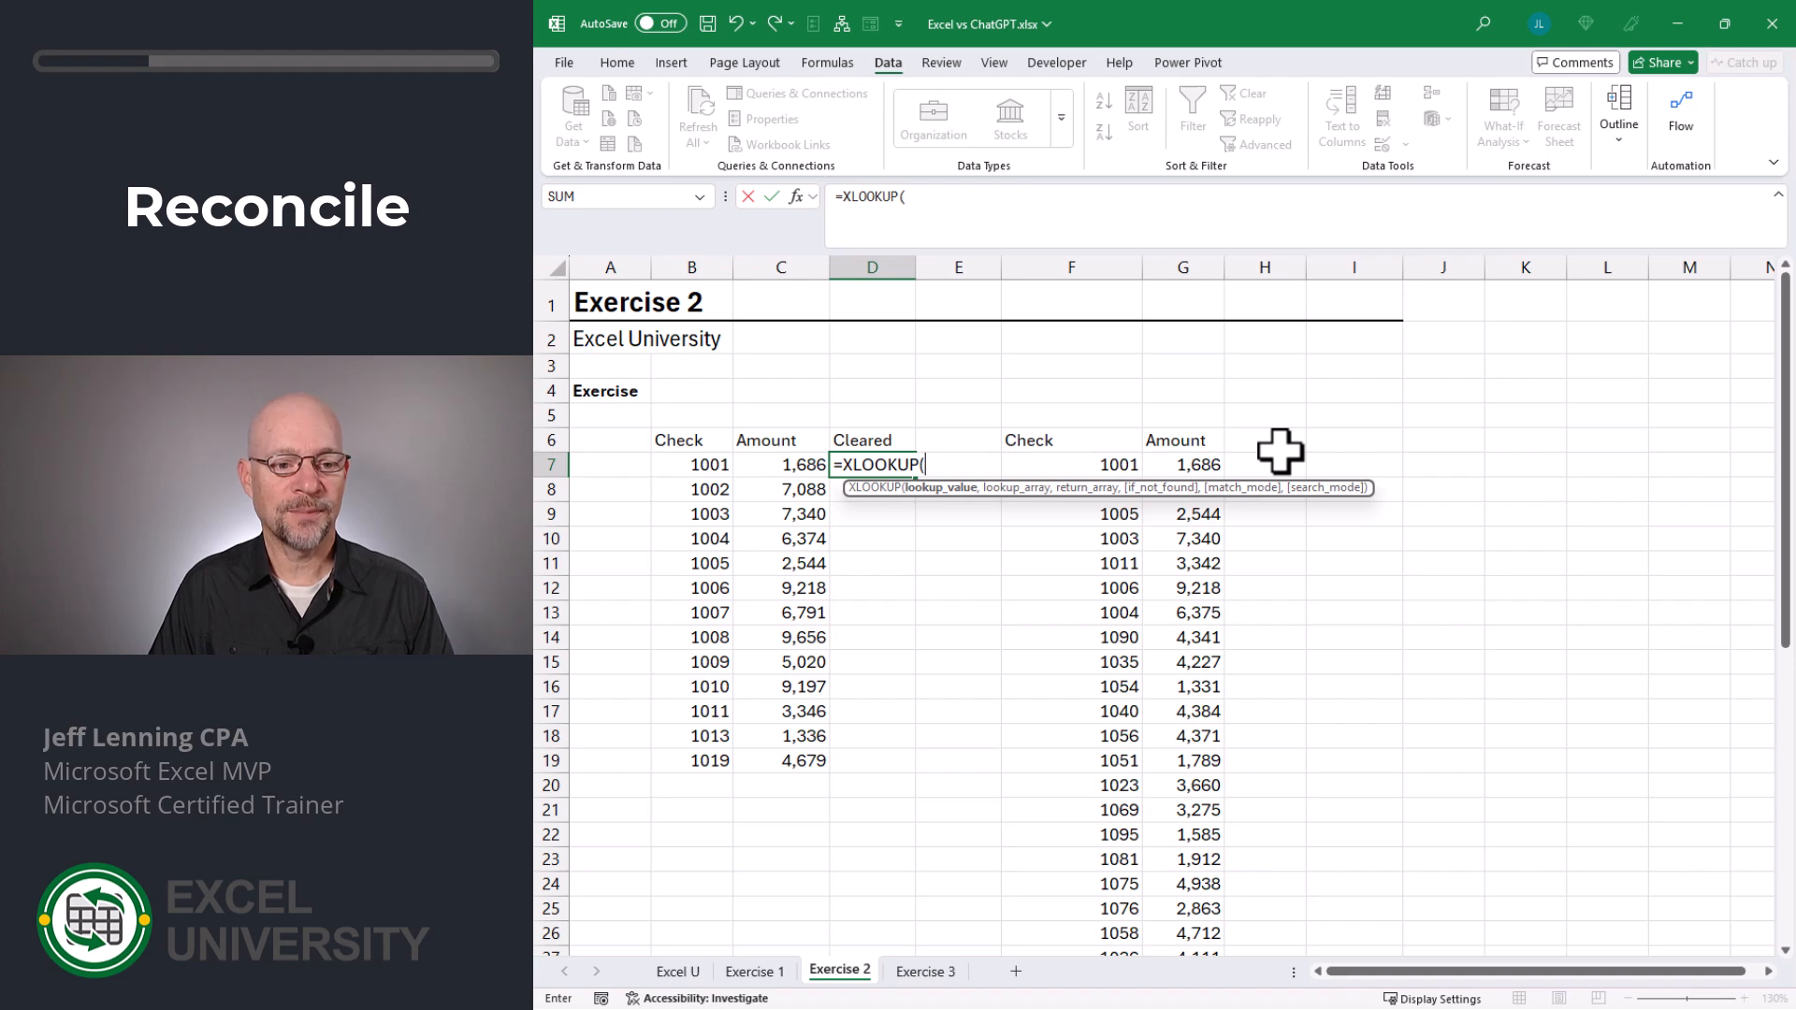
key(Left)
key(Left)
text(,)
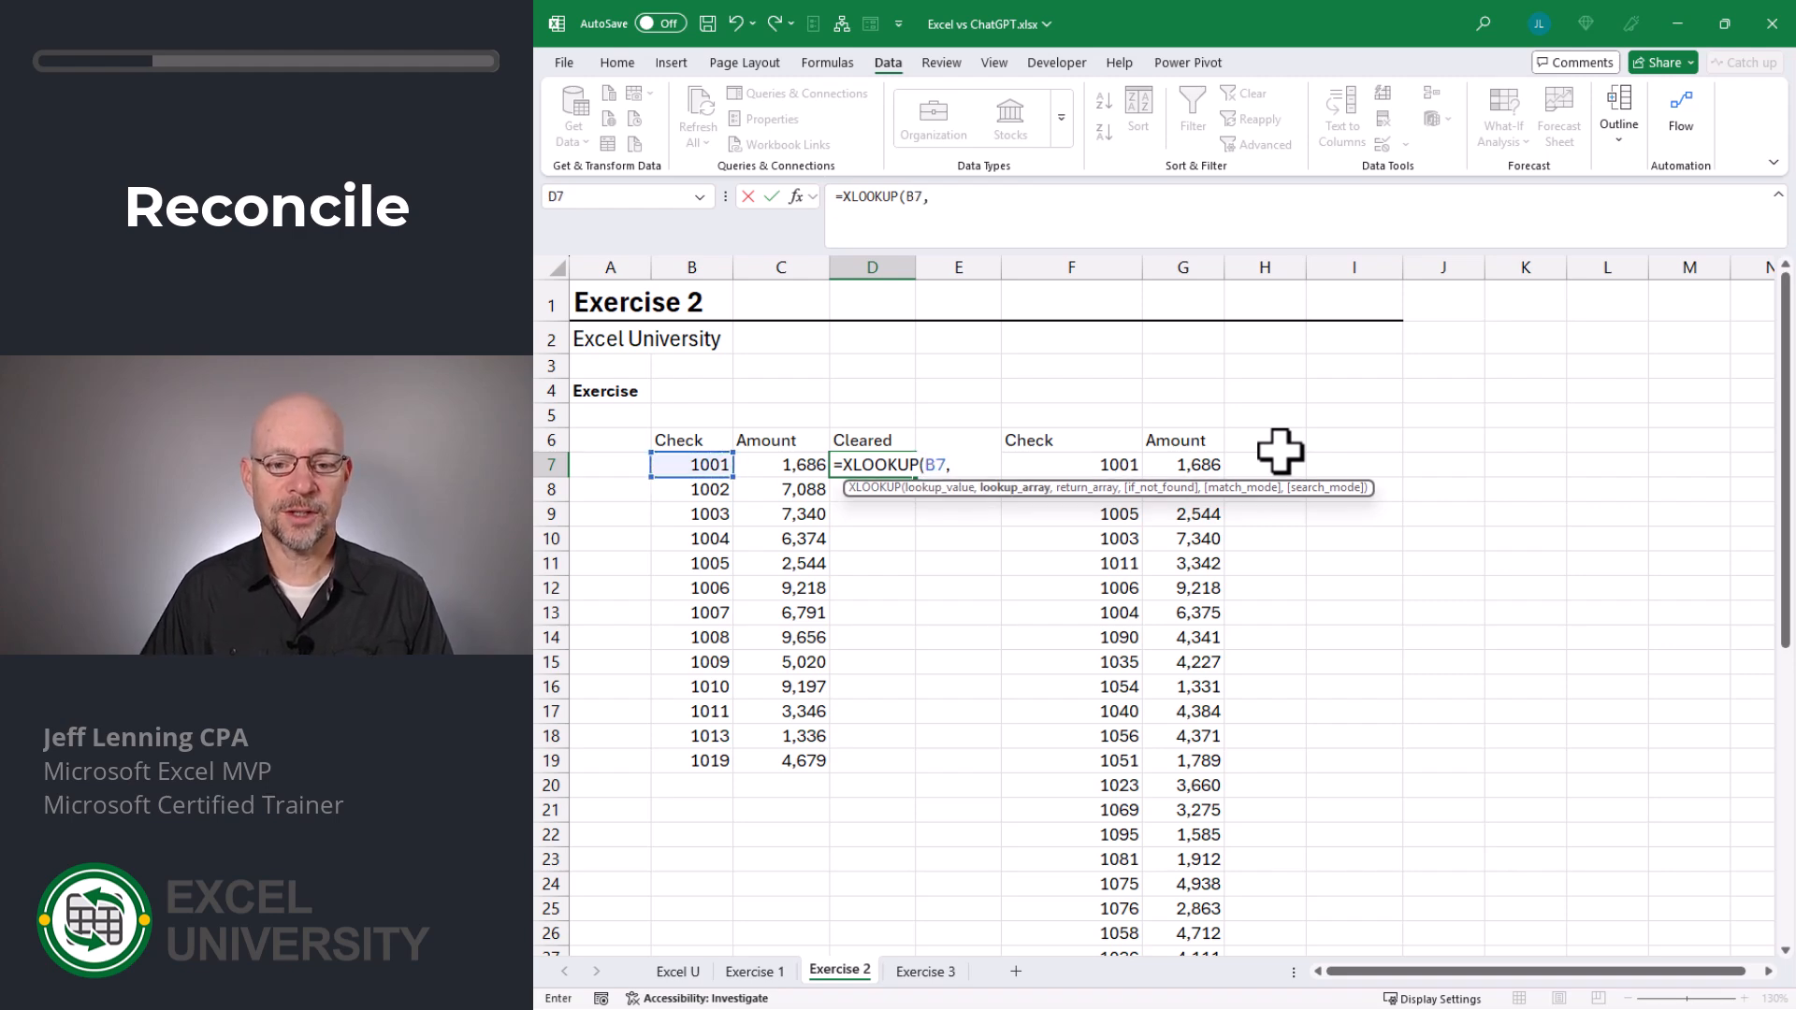
click(1125, 463)
key(ctrl+shift+Down)
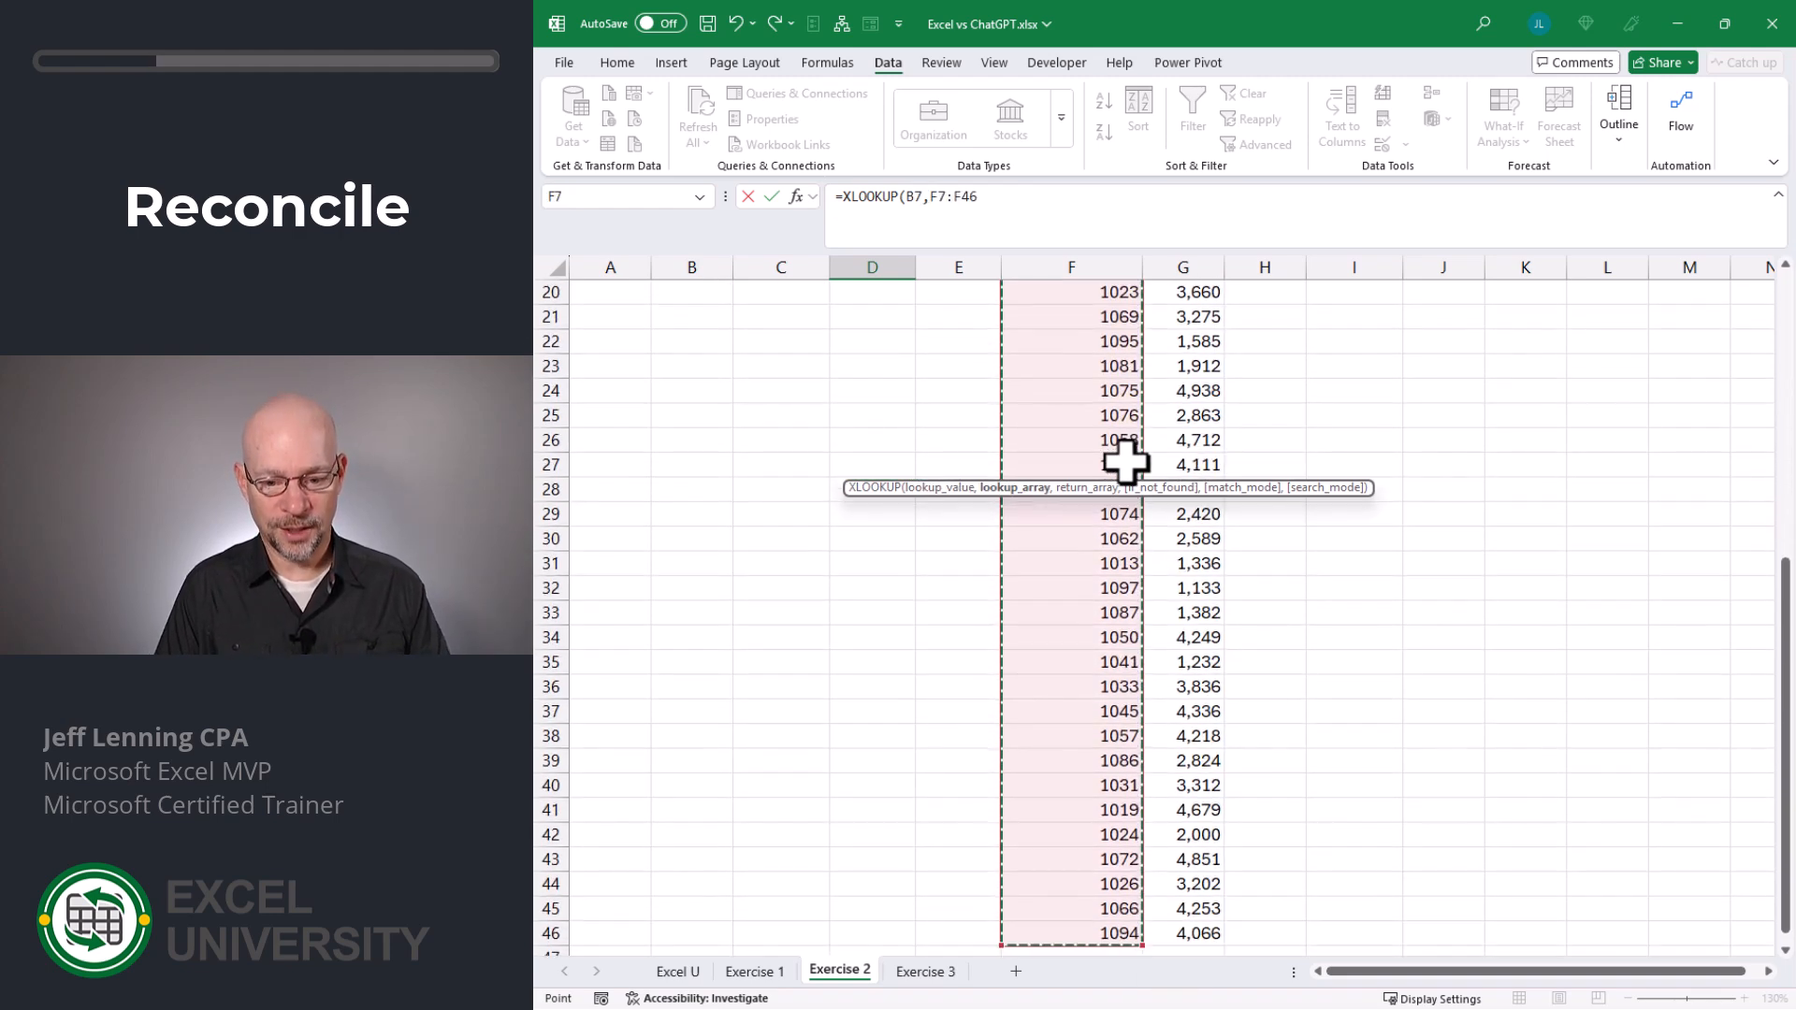
key(F4)
text(,)
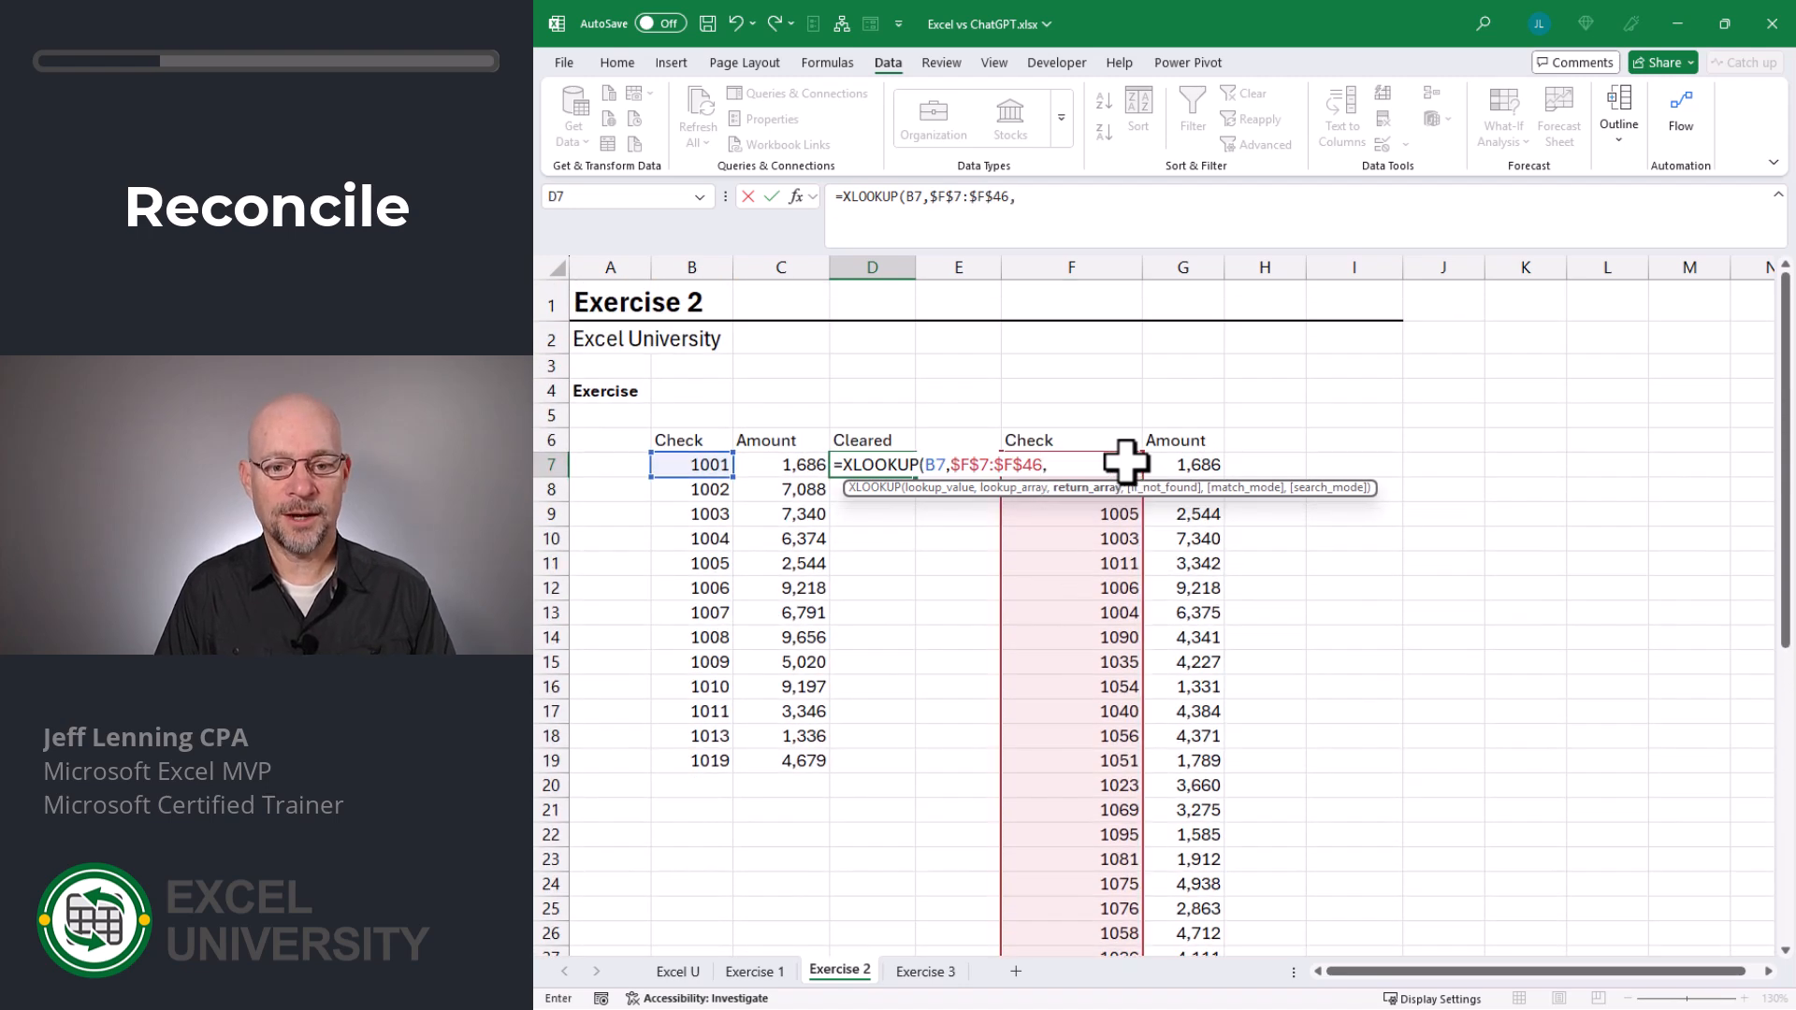
click(1196, 463)
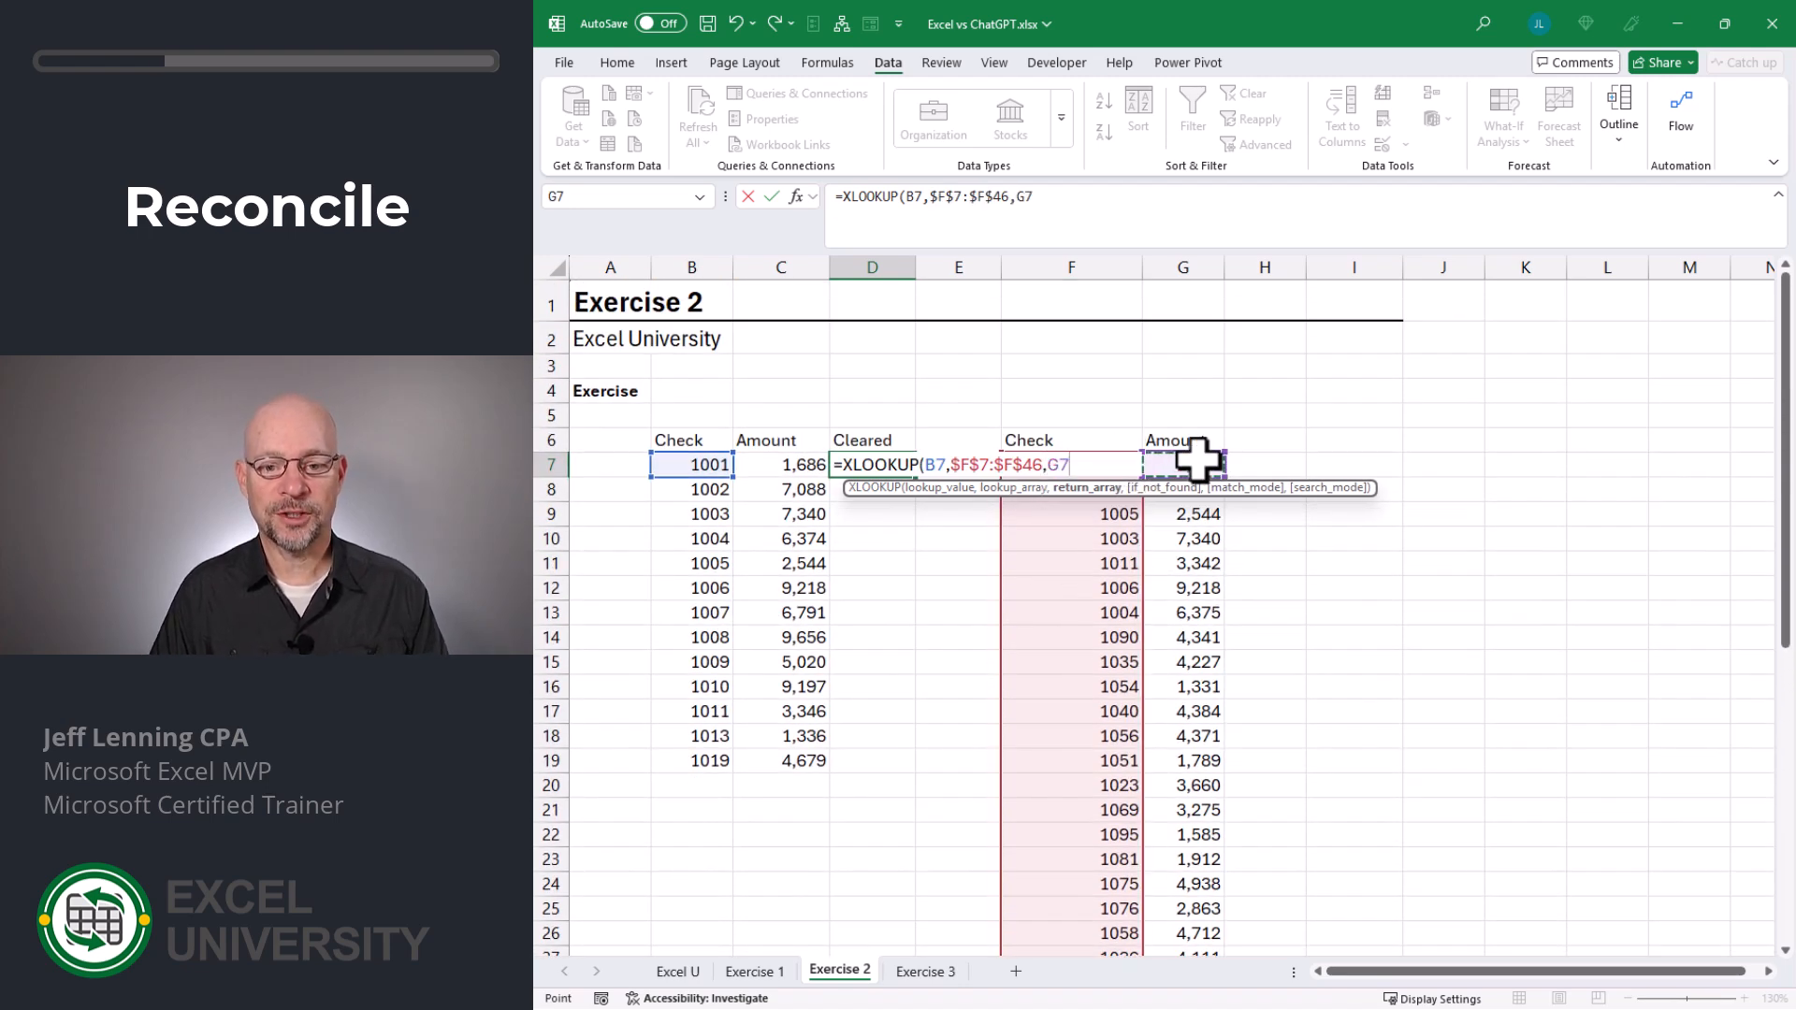
key(ctrl+shift+Down)
key(F4)
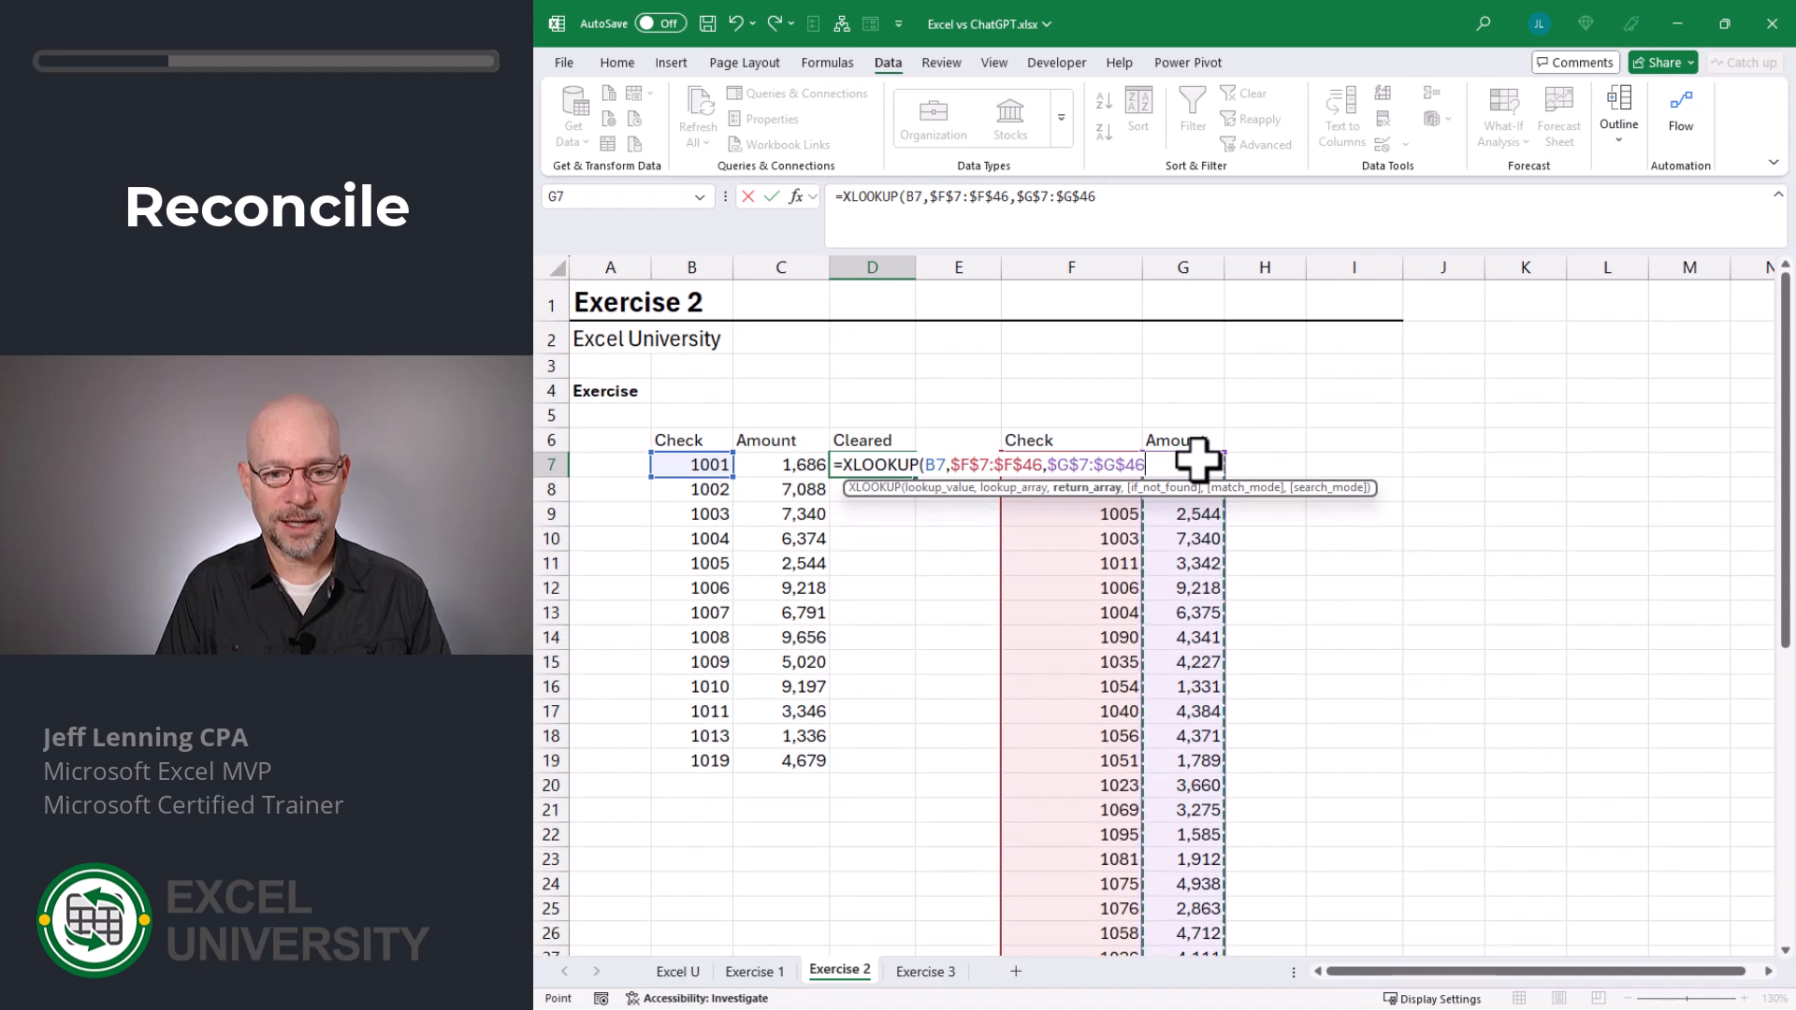
text())
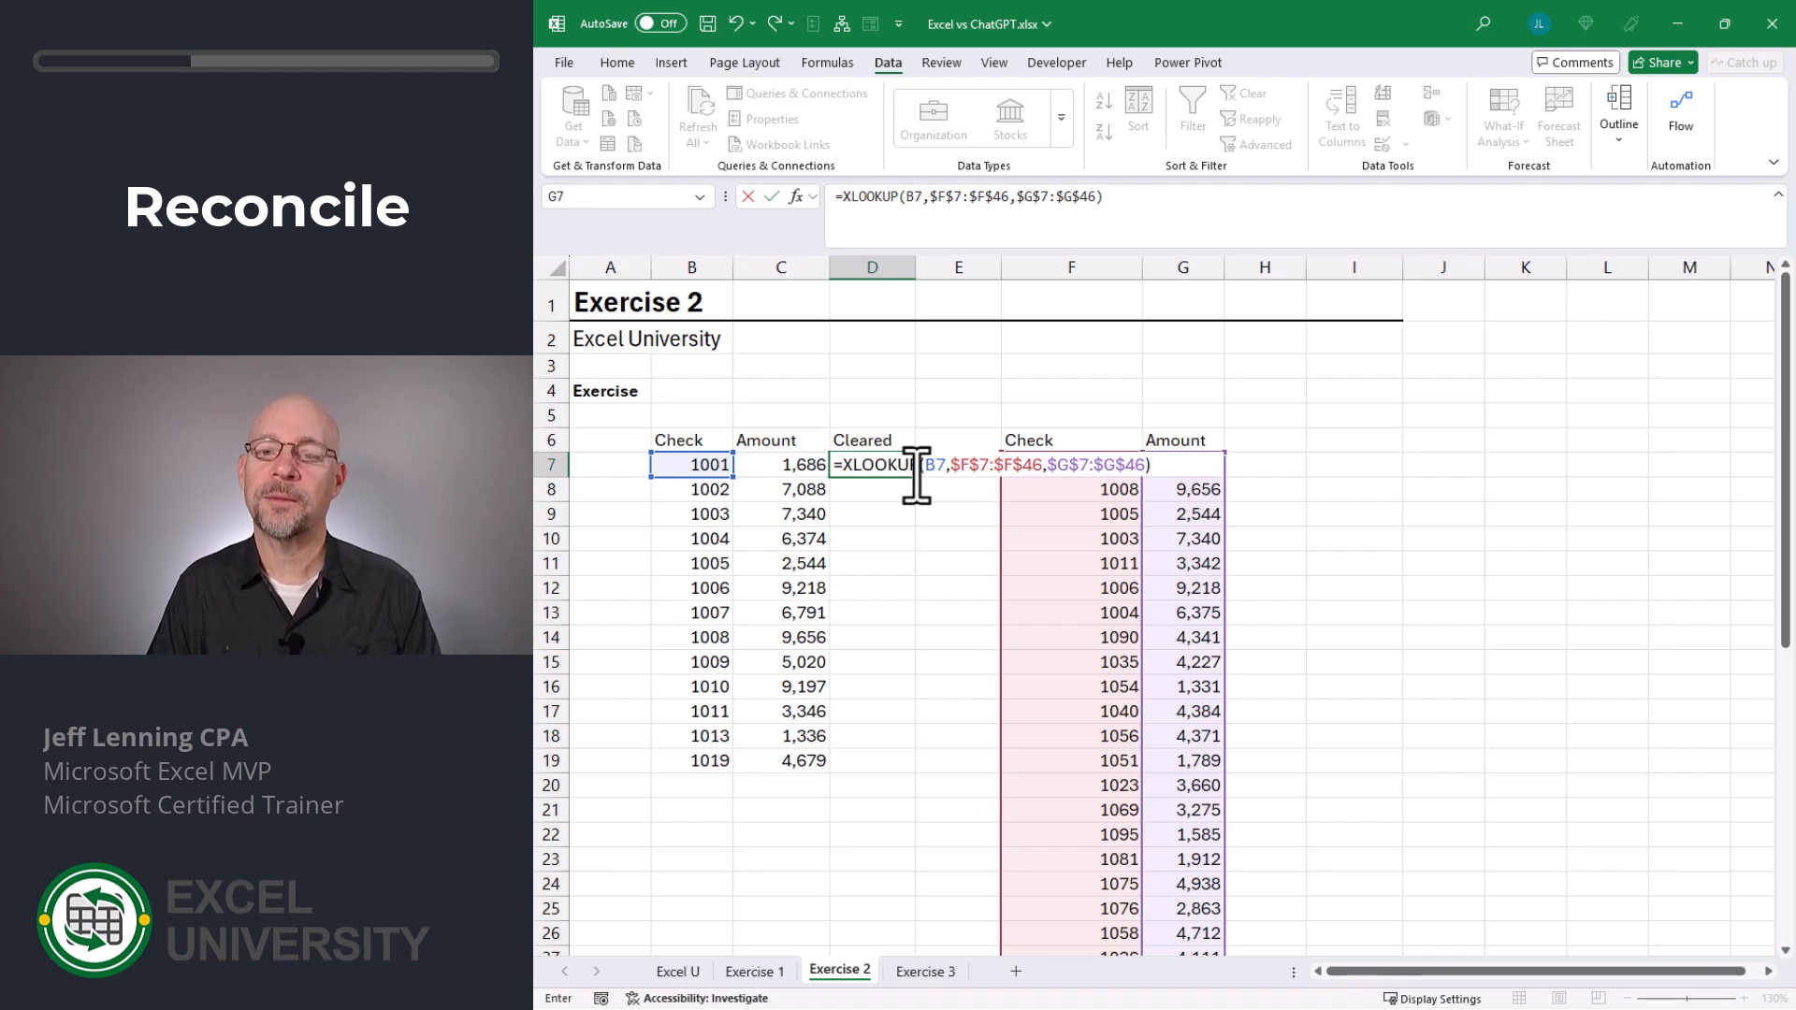
key(Return)
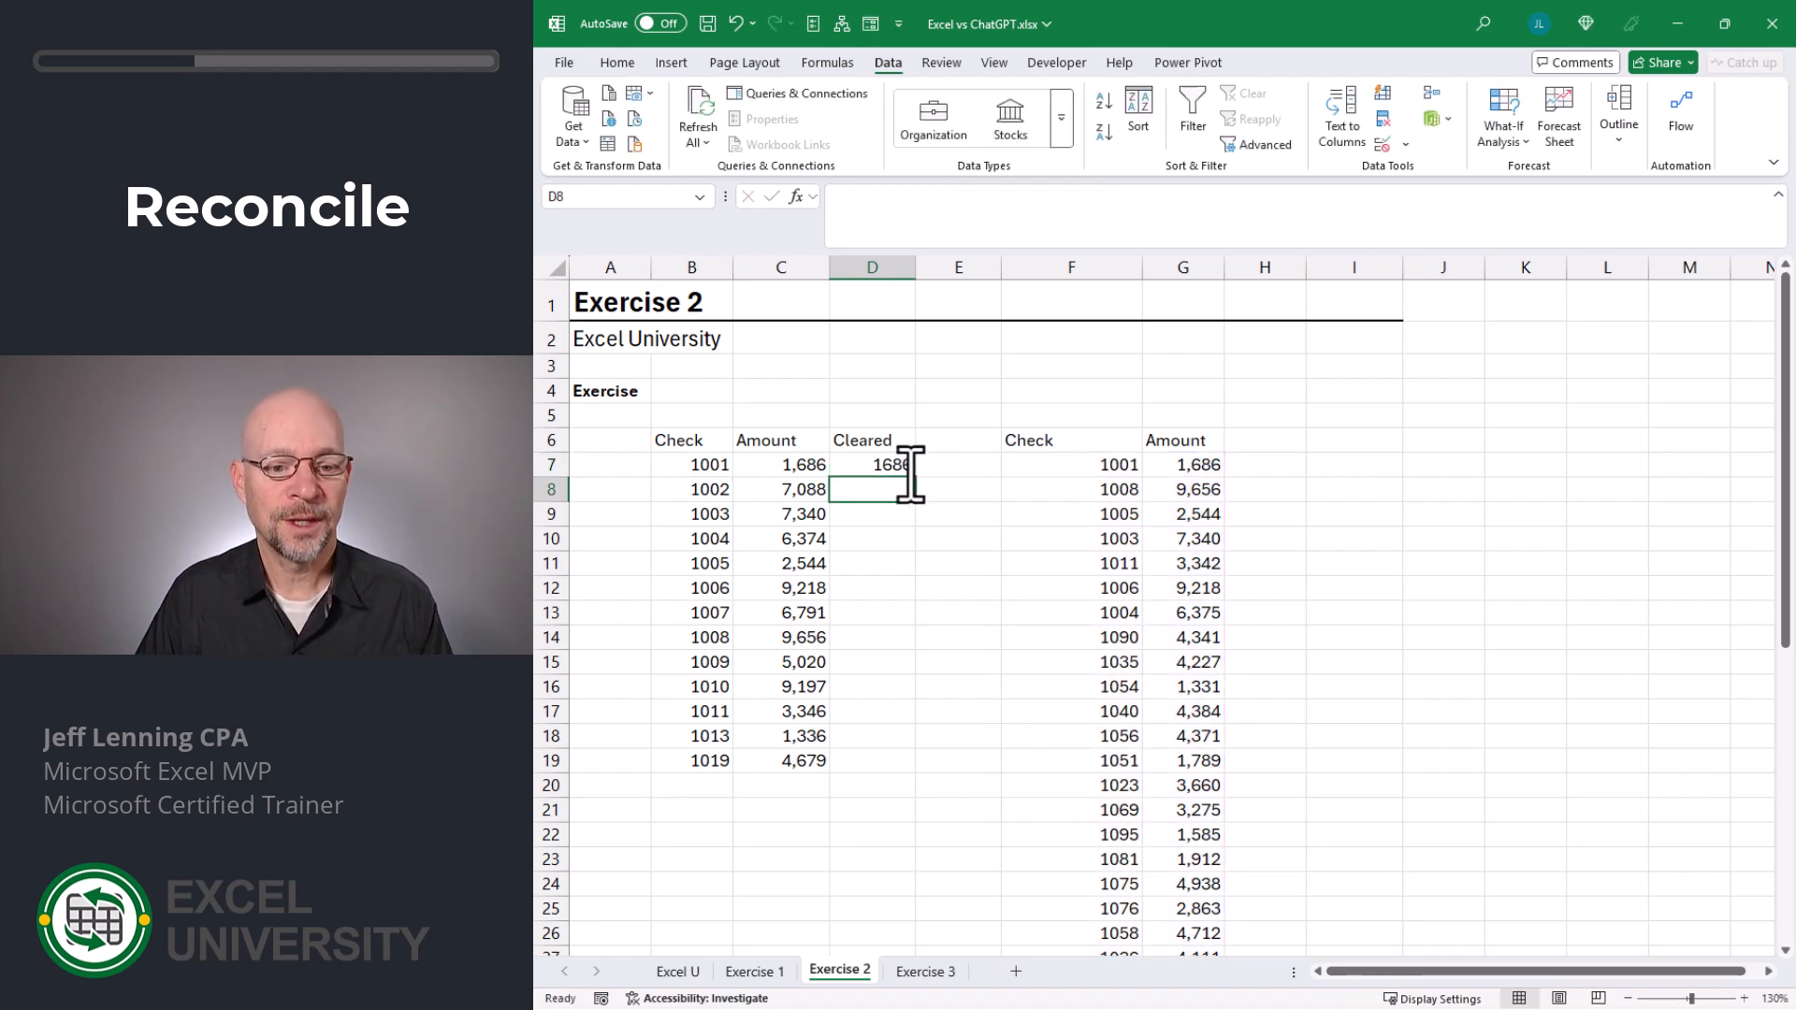
- Fill the Cleared lookup formula from D7 down to D19 for all register checks
click(902, 465)
drag(922, 496, 914, 767)
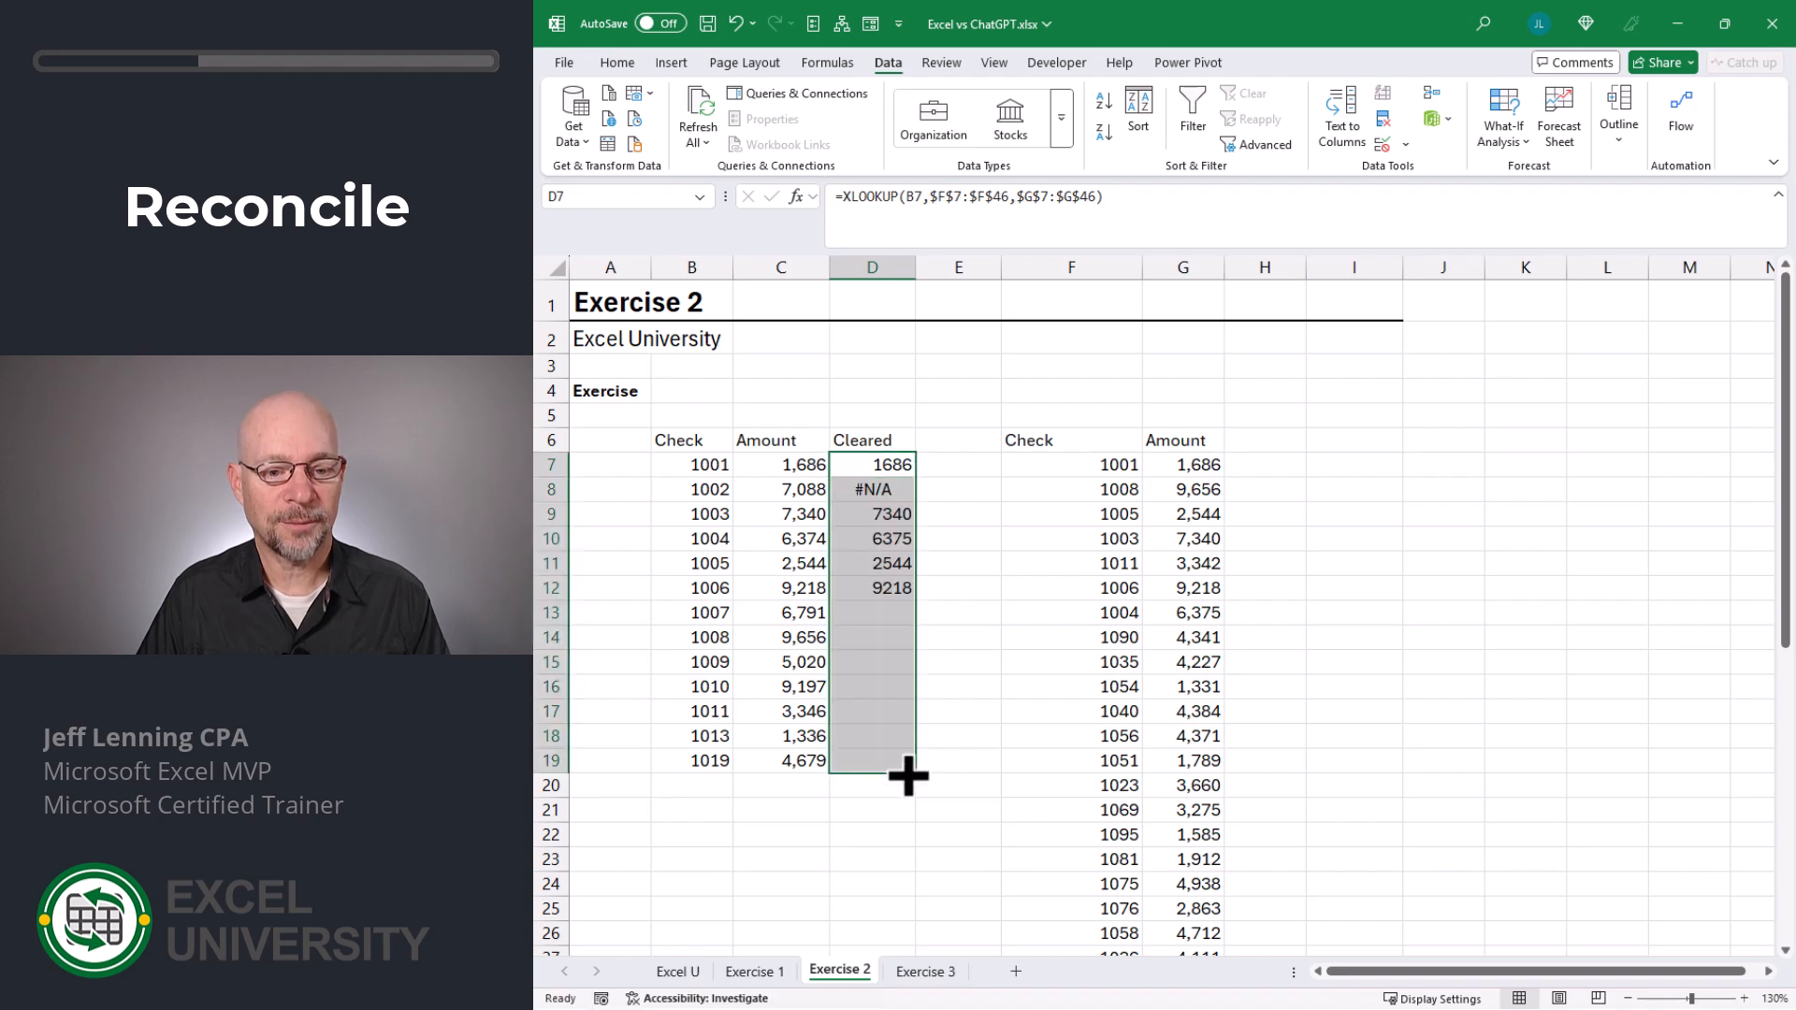
click(872, 465)
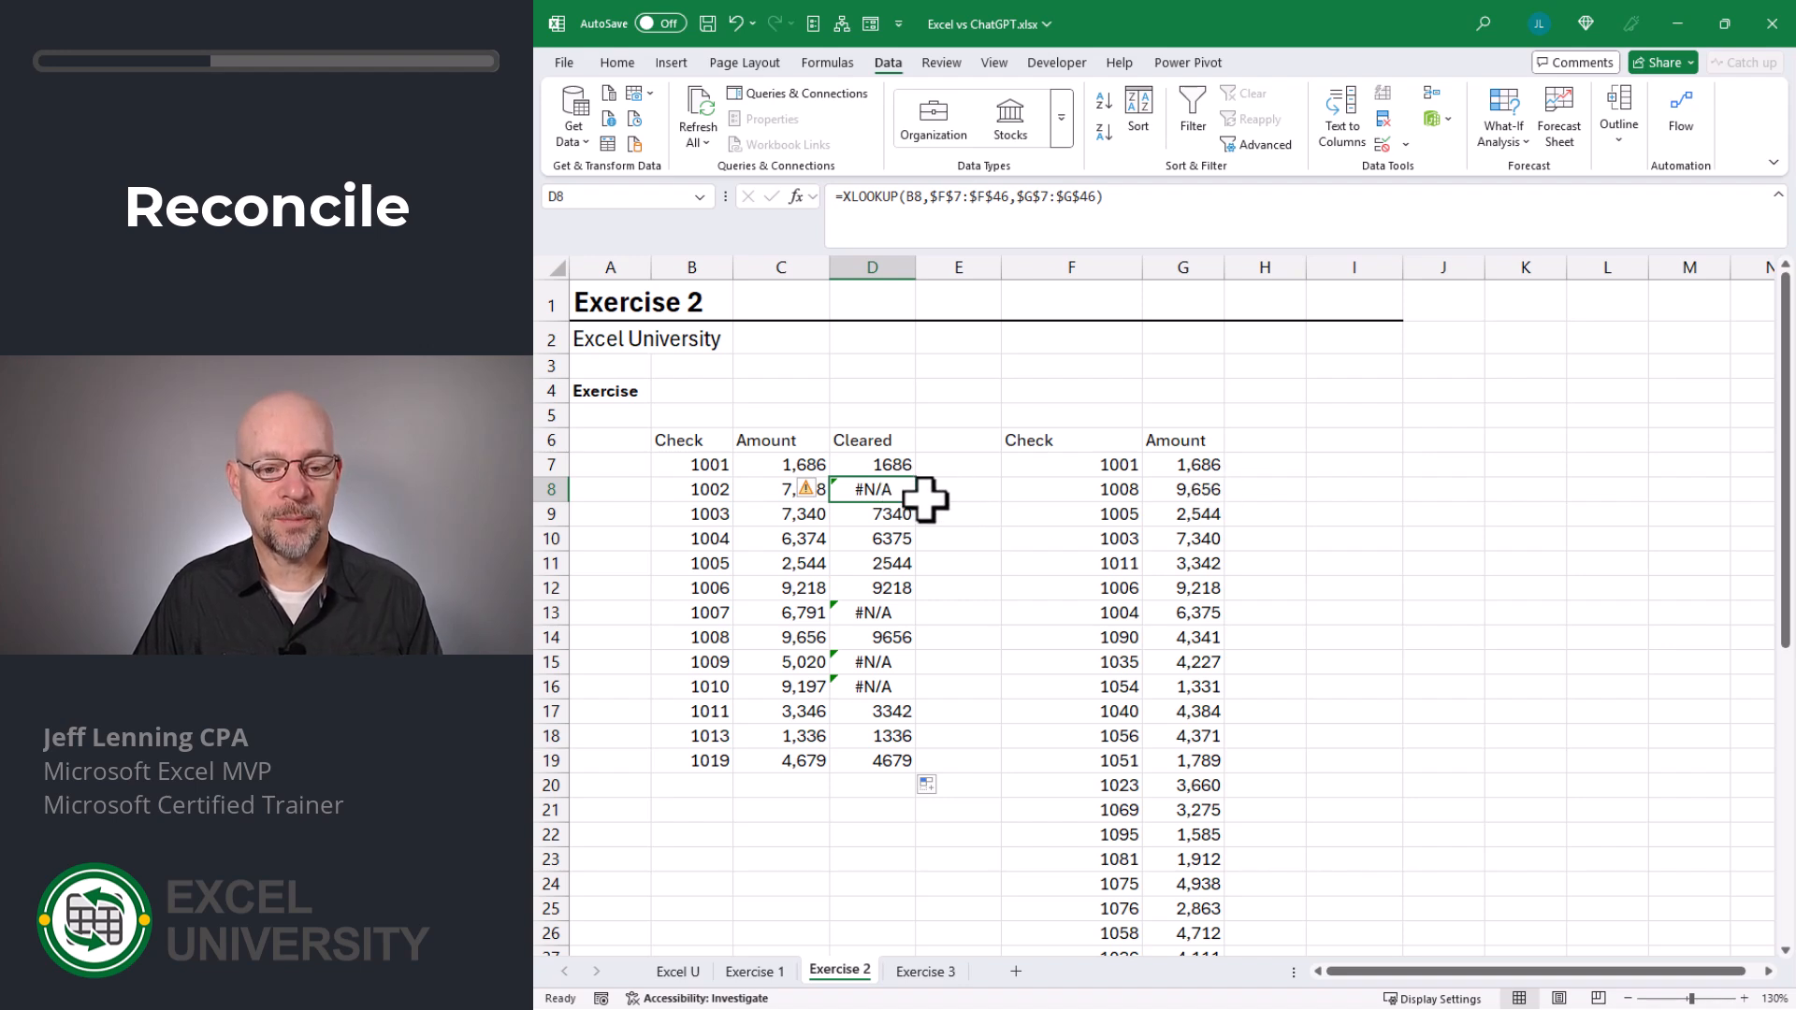
- Add the header "Diff" in E6, beside the Cleared column
key(Right)
key(Up)
key(Up)
text(Di)
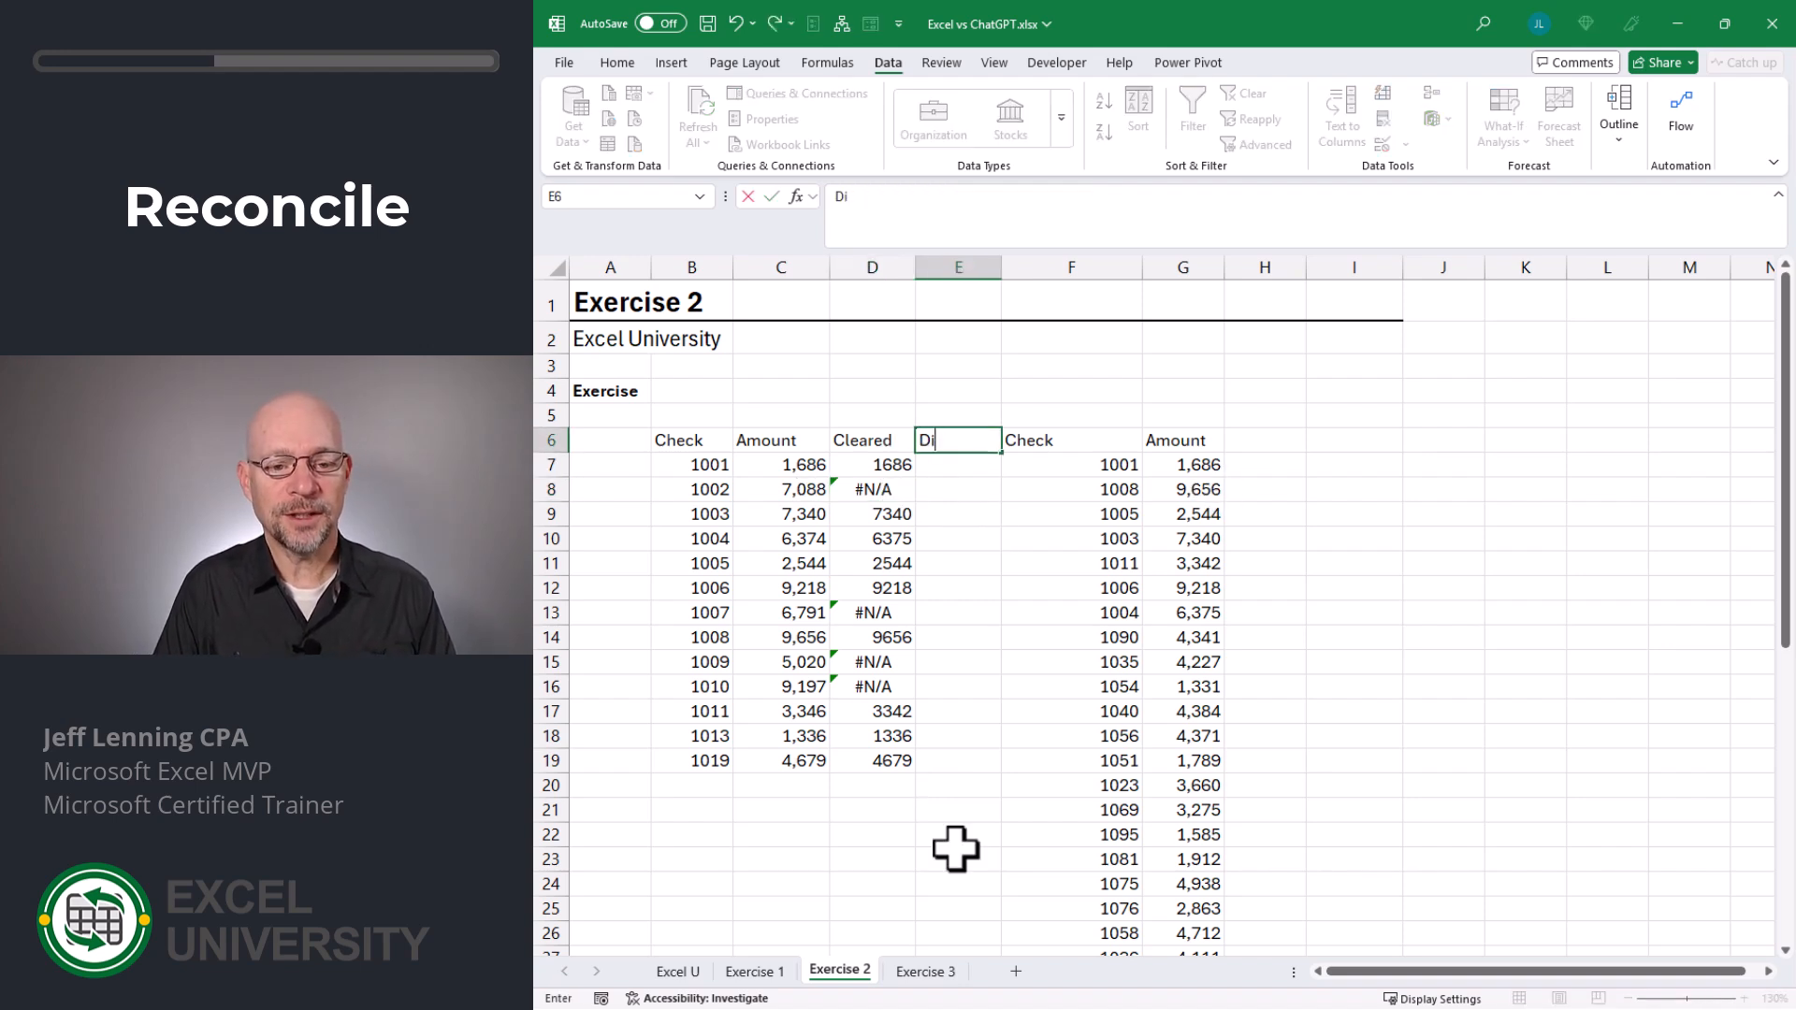
key(Return)
- Calculate the register amount minus the cleared amount in E7 with =C7-D7 and fill it down to E19
text(=)
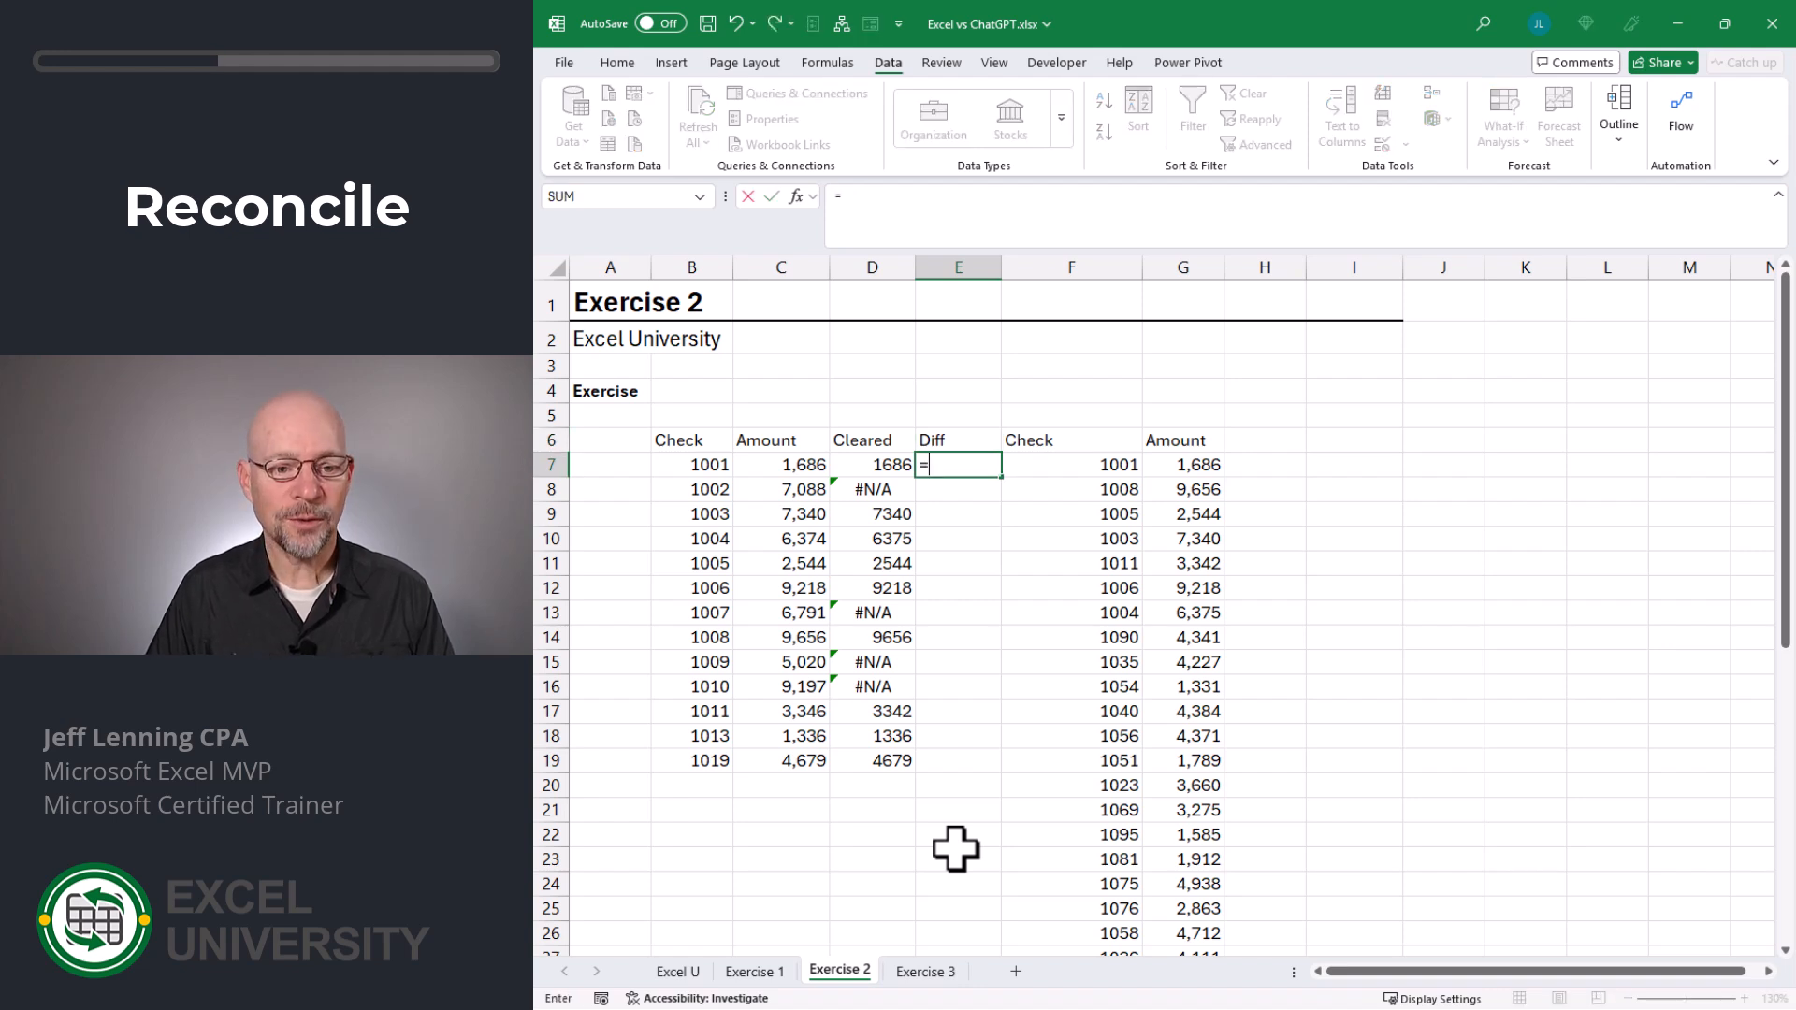
key(Left)
key(Left)
text(-)
key(Left)
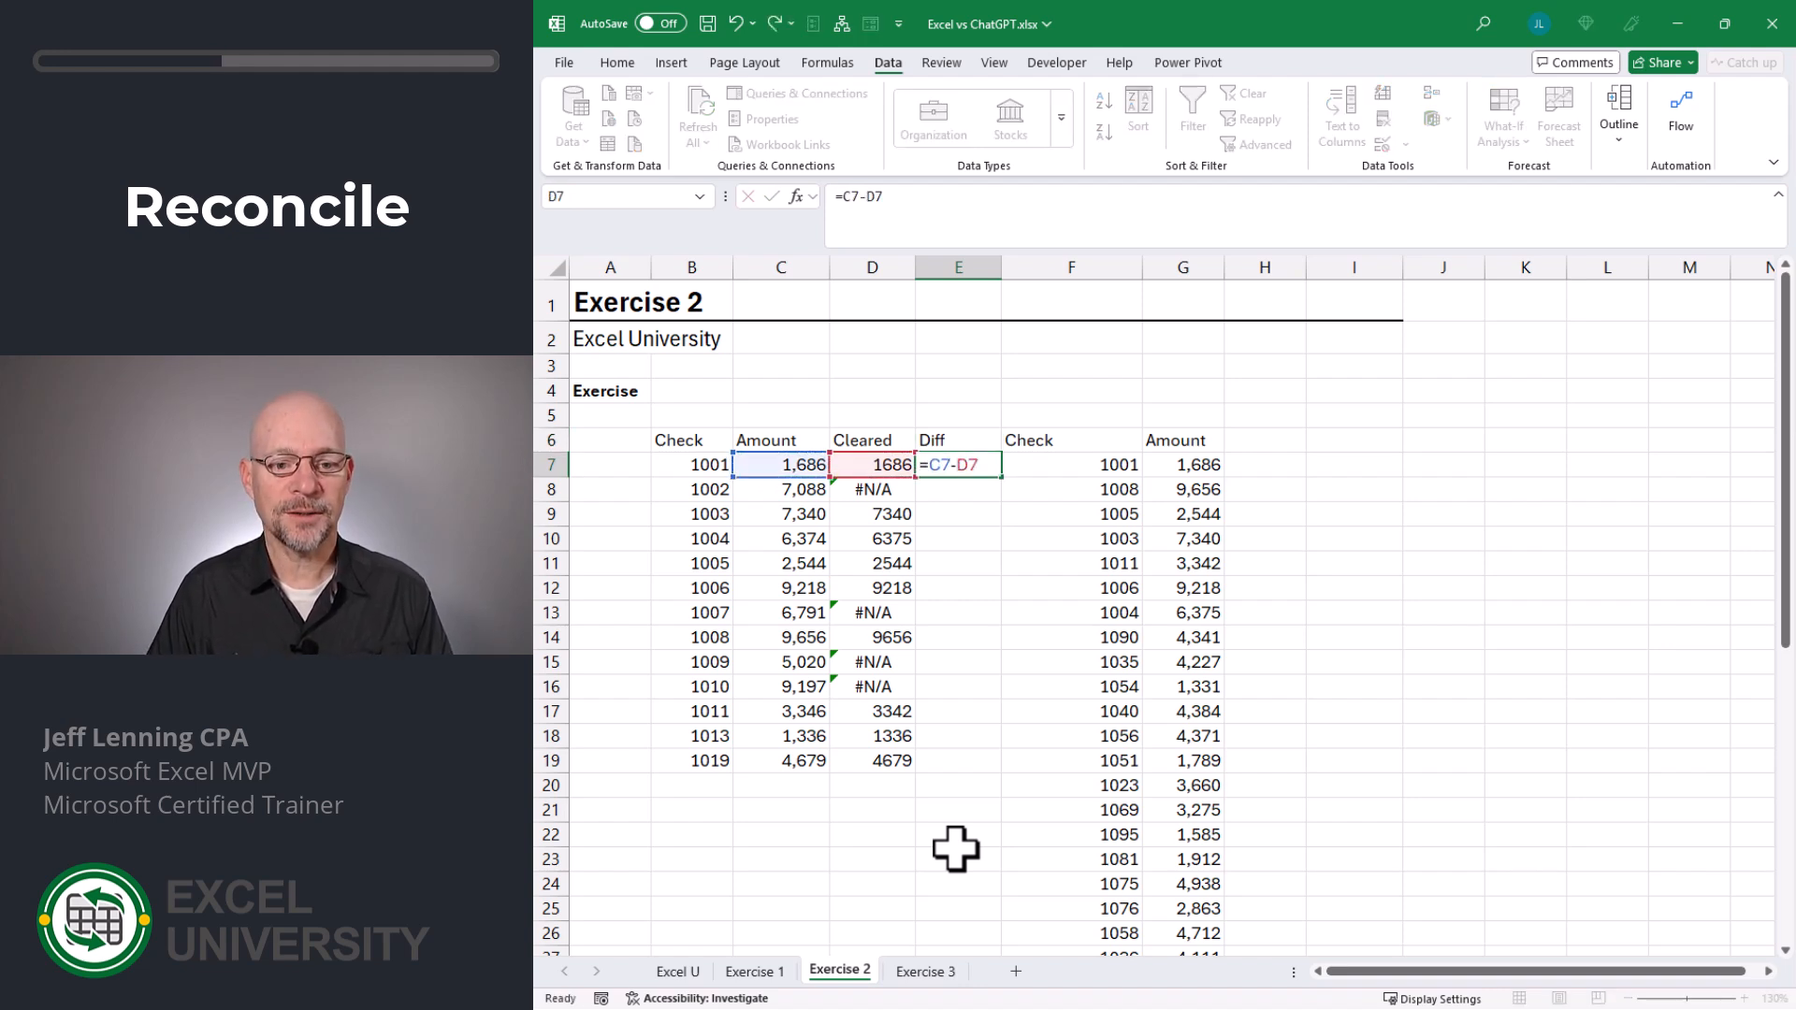
key(Return)
click(973, 465)
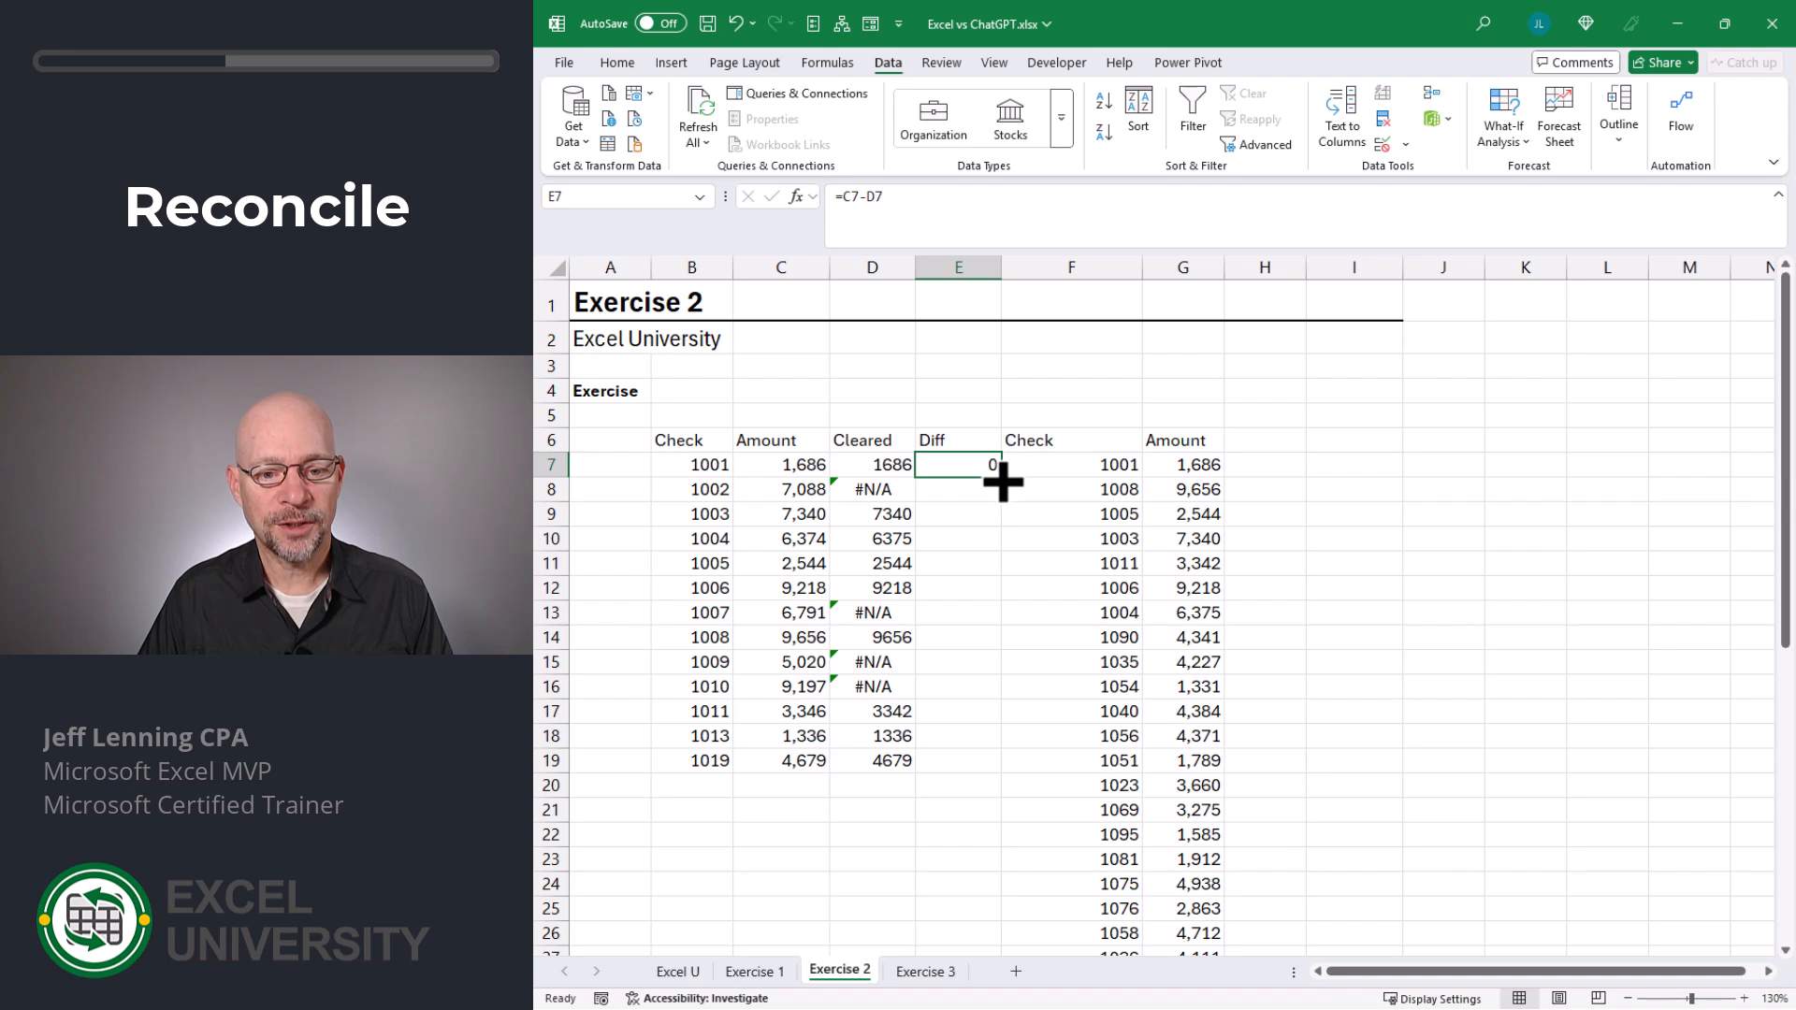
drag(1001, 476, 1014, 786)
- Review the Diff column for matched and missing checks, comparing Amount with Cleared for checks 1004 and 1011
click(938, 463)
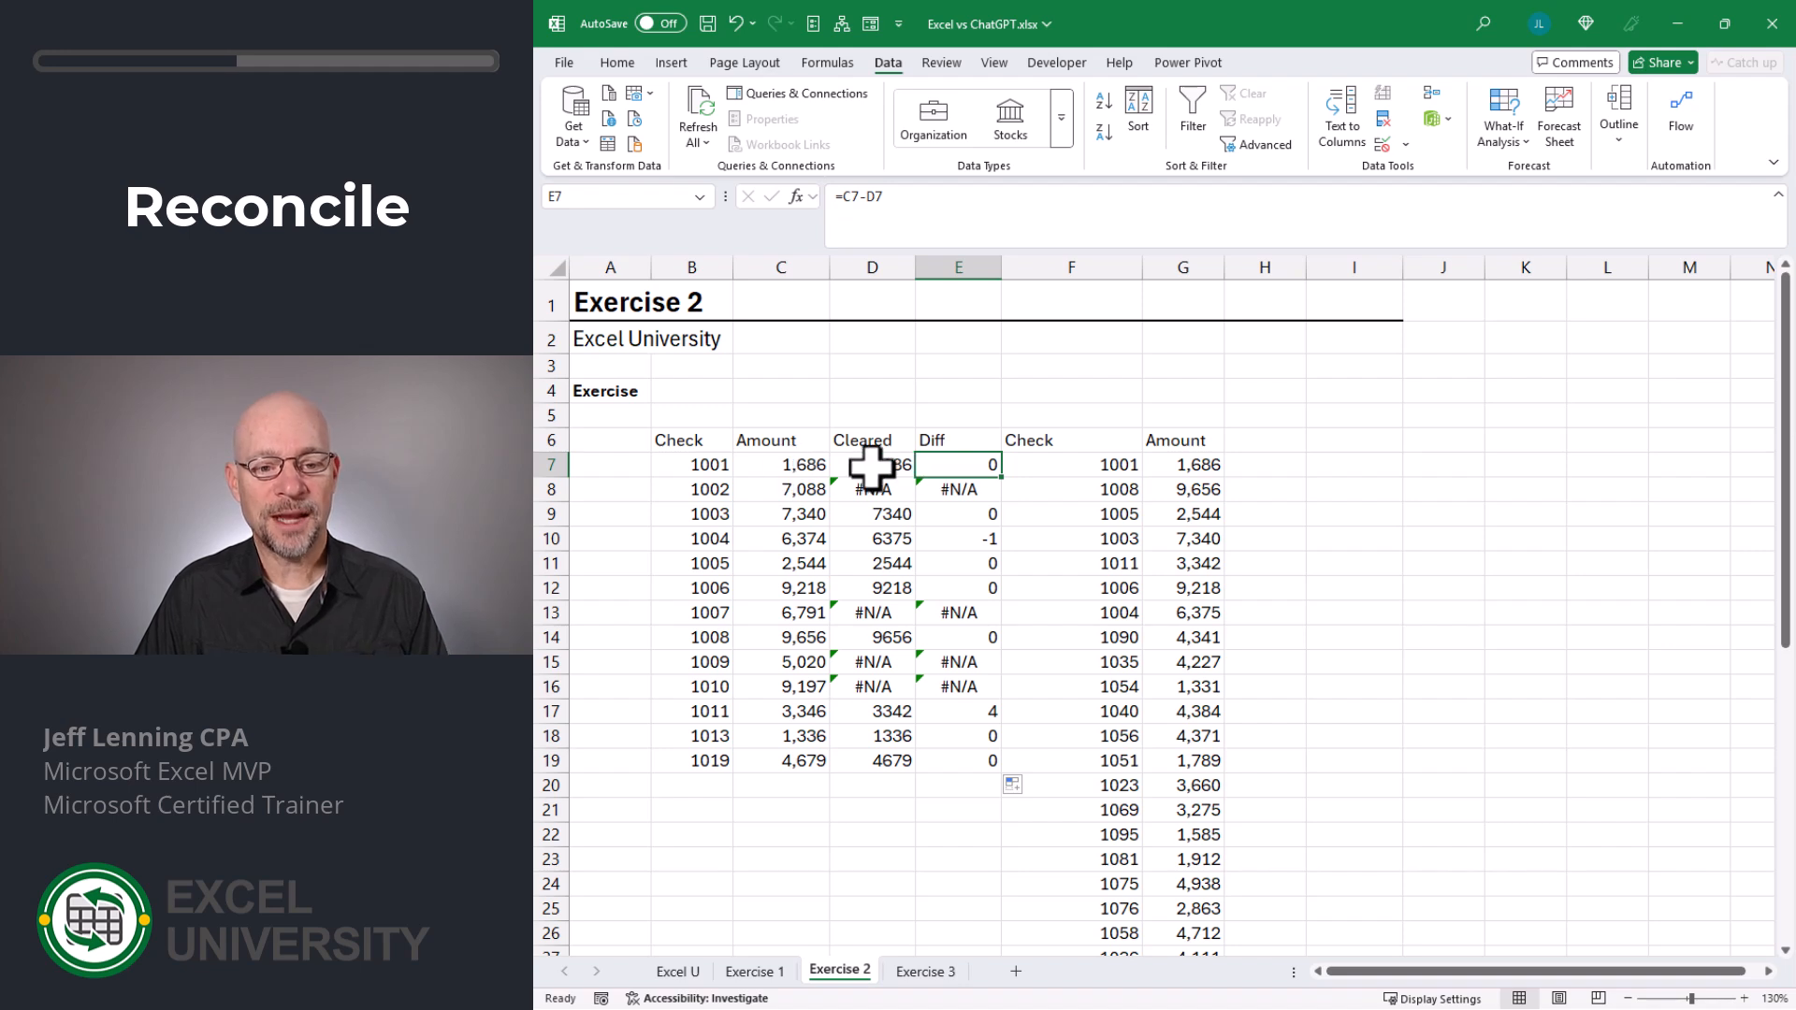
click(950, 487)
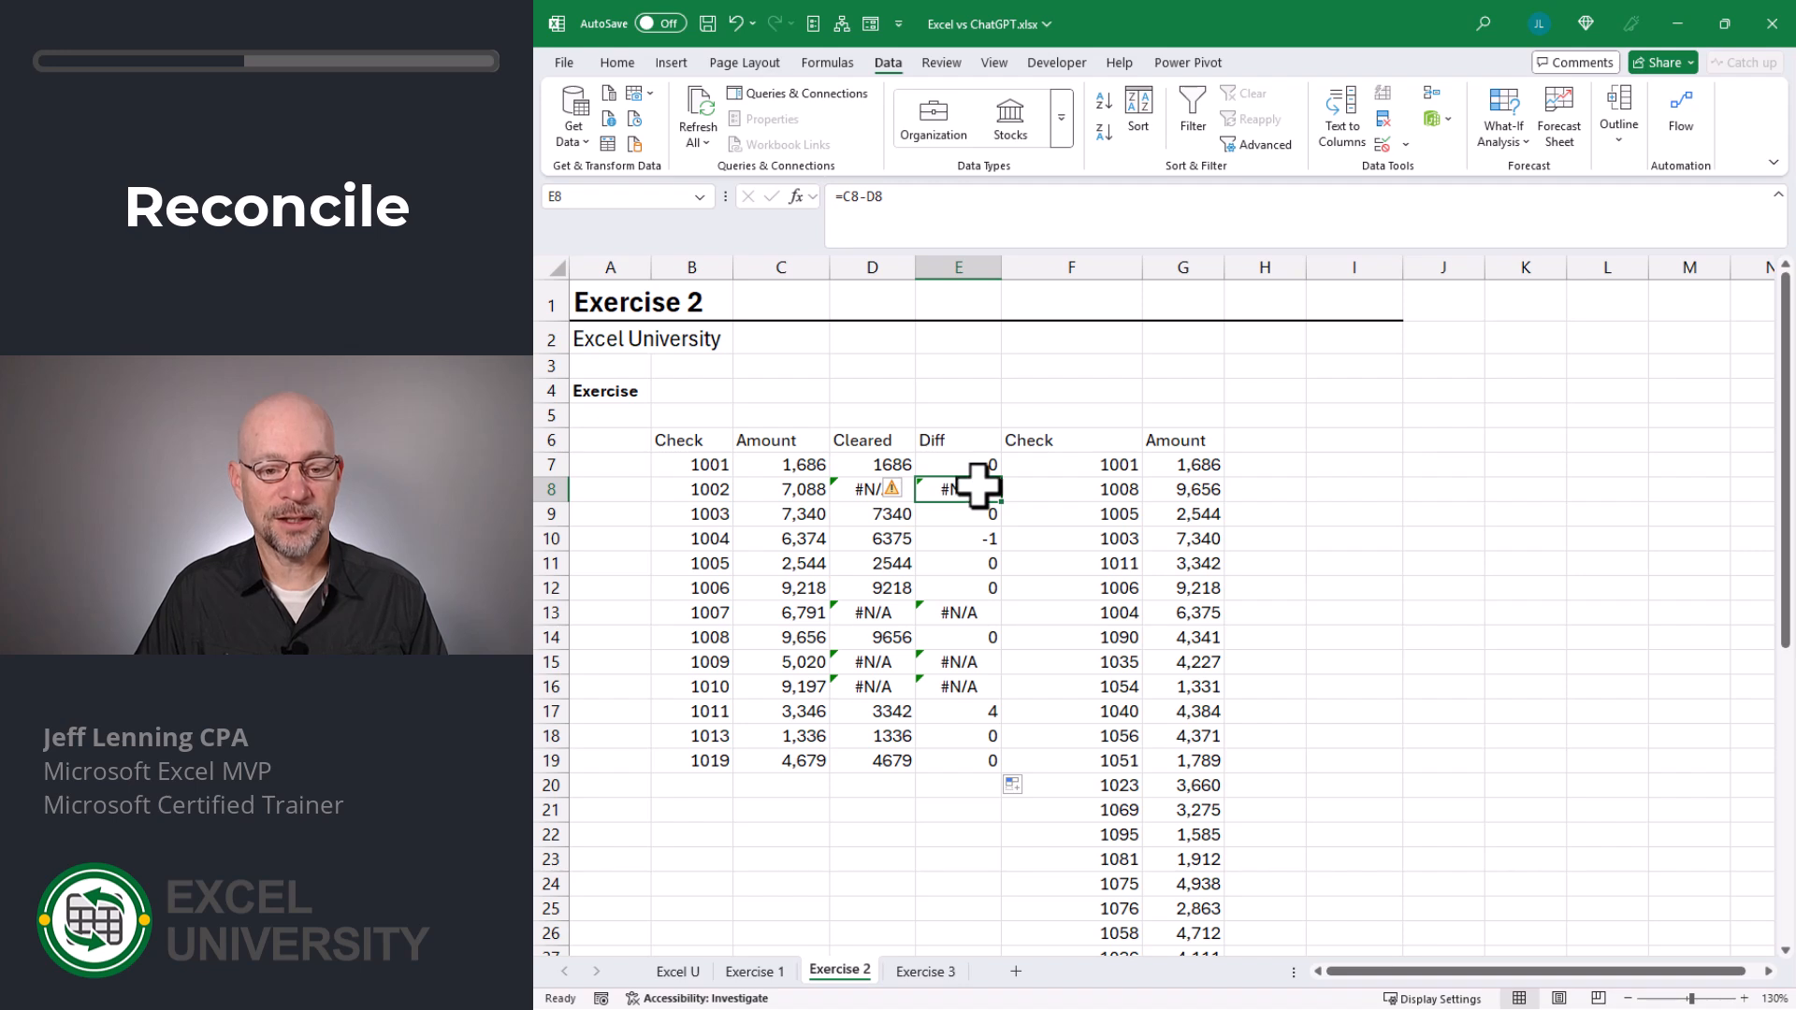
click(970, 519)
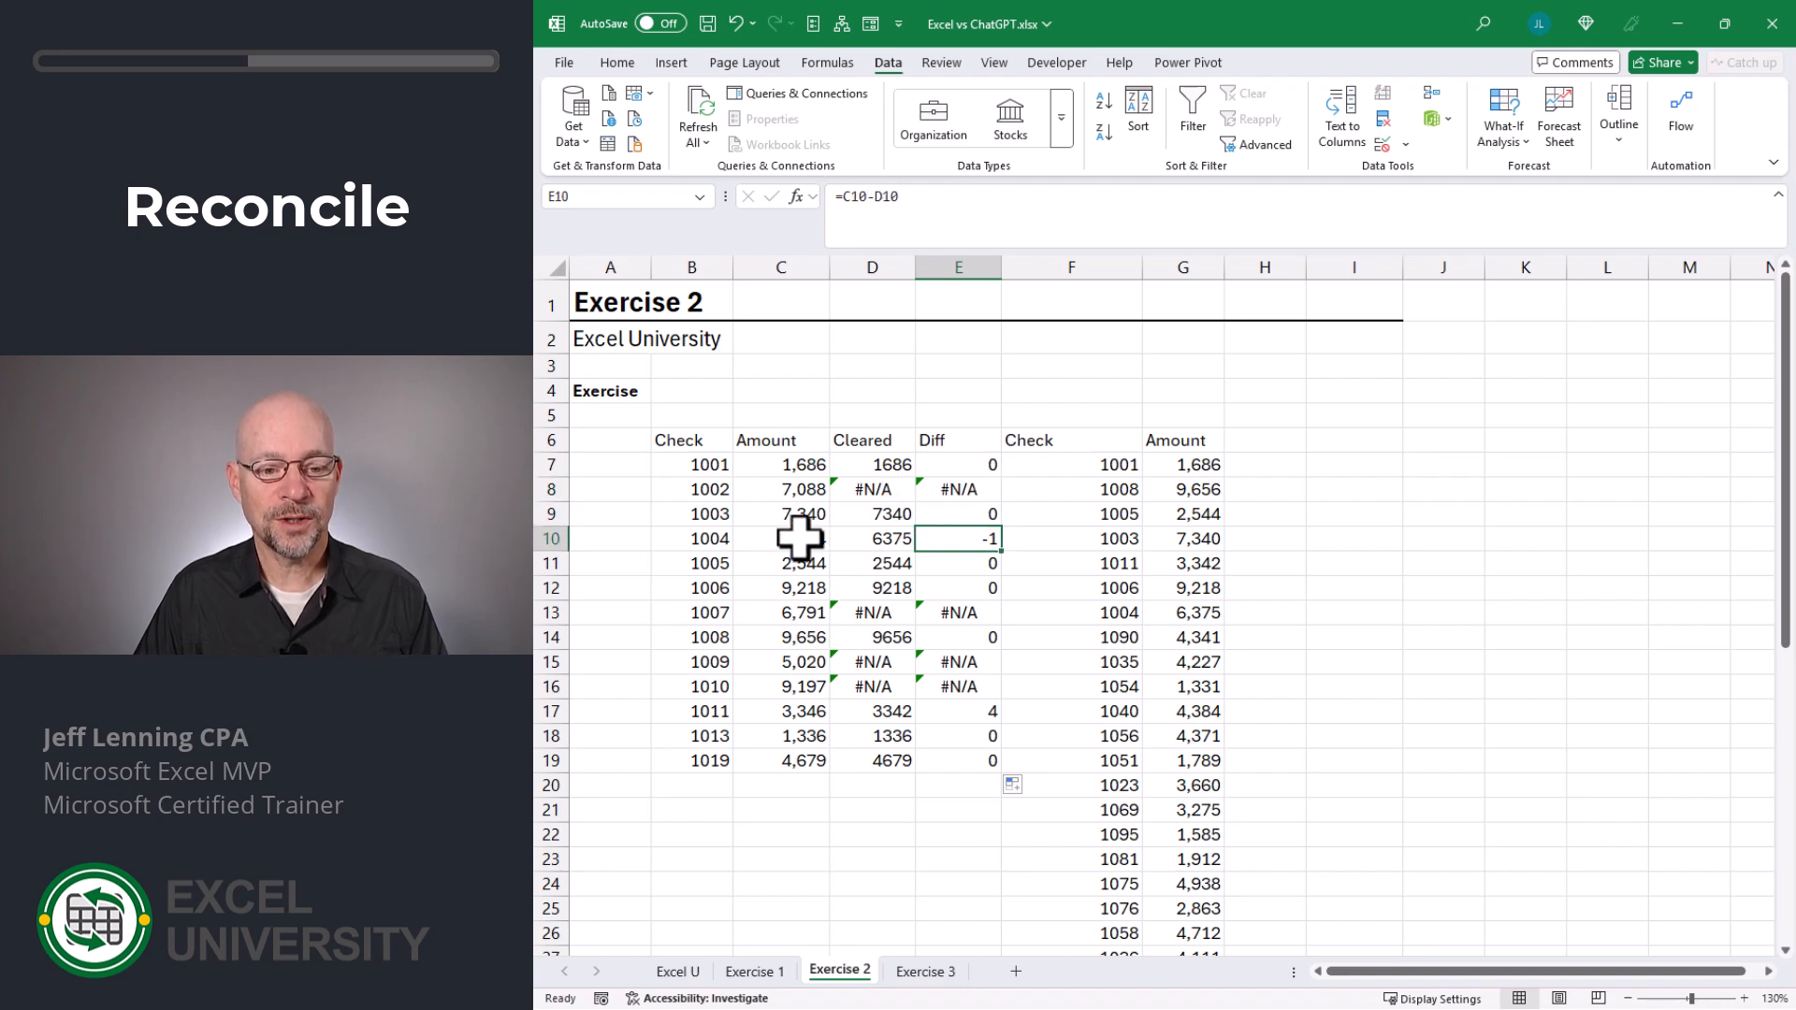
drag(802, 537, 875, 538)
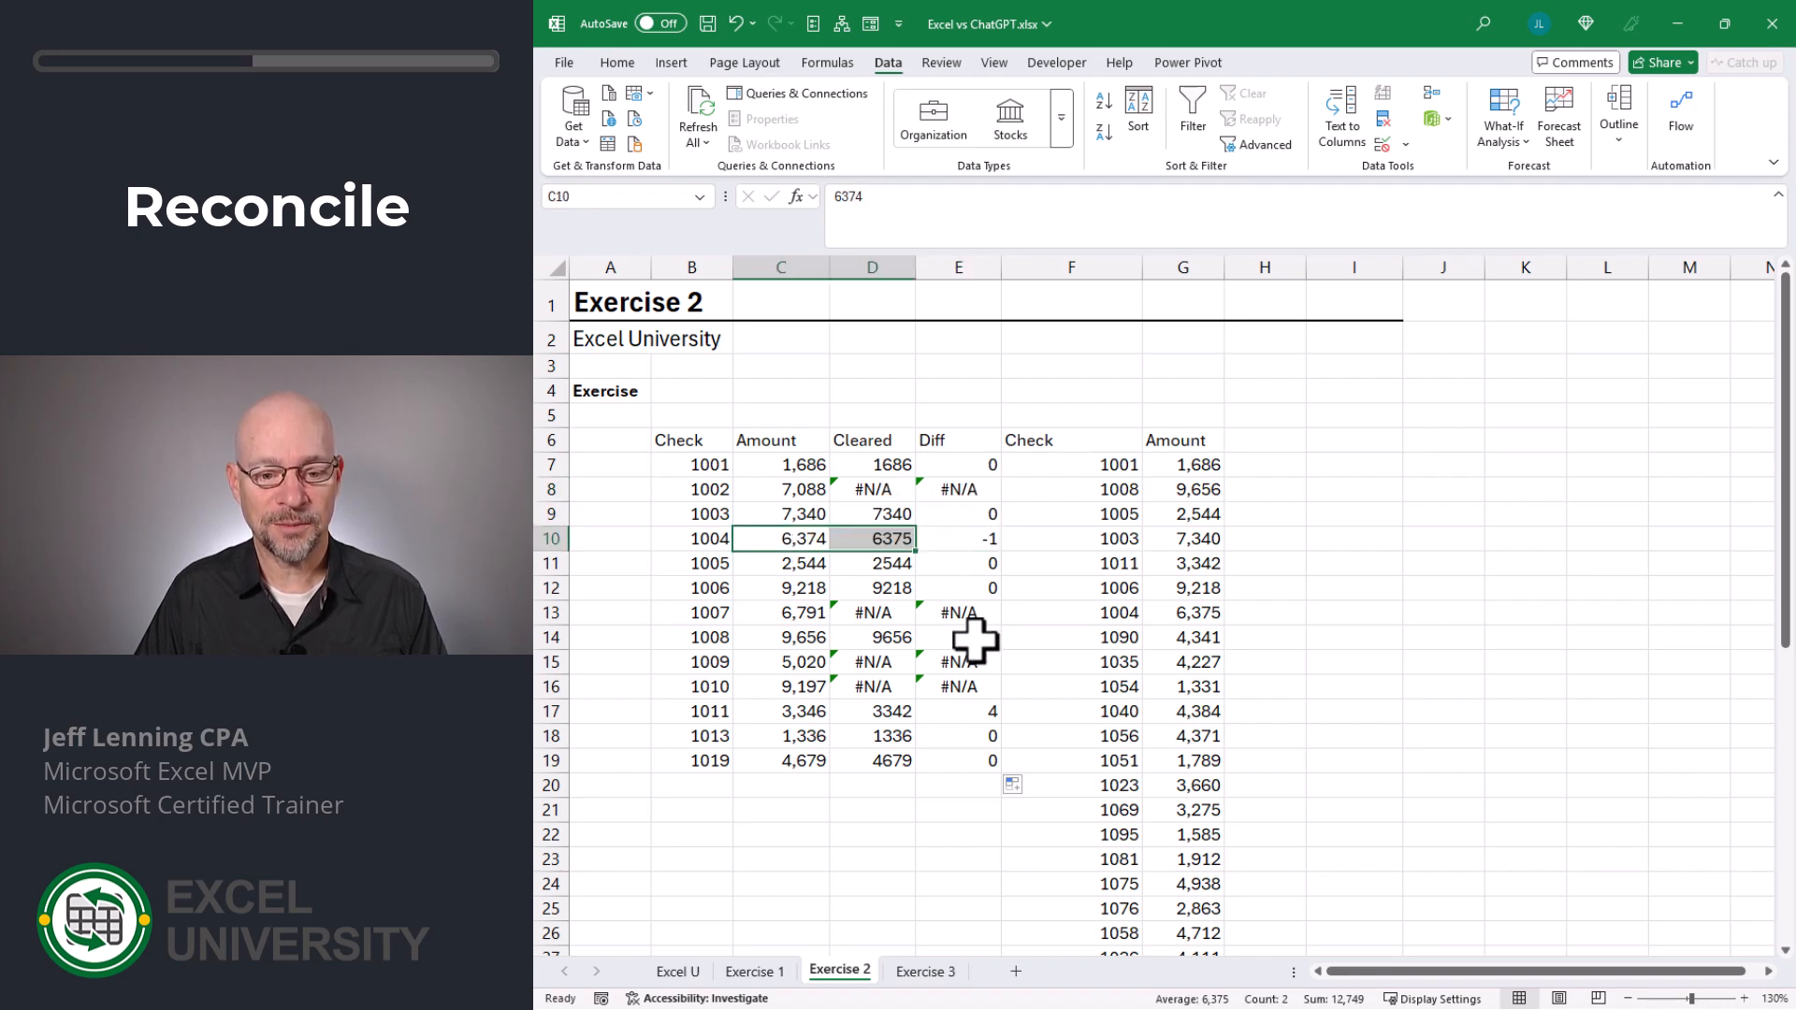
drag(821, 717, 888, 711)
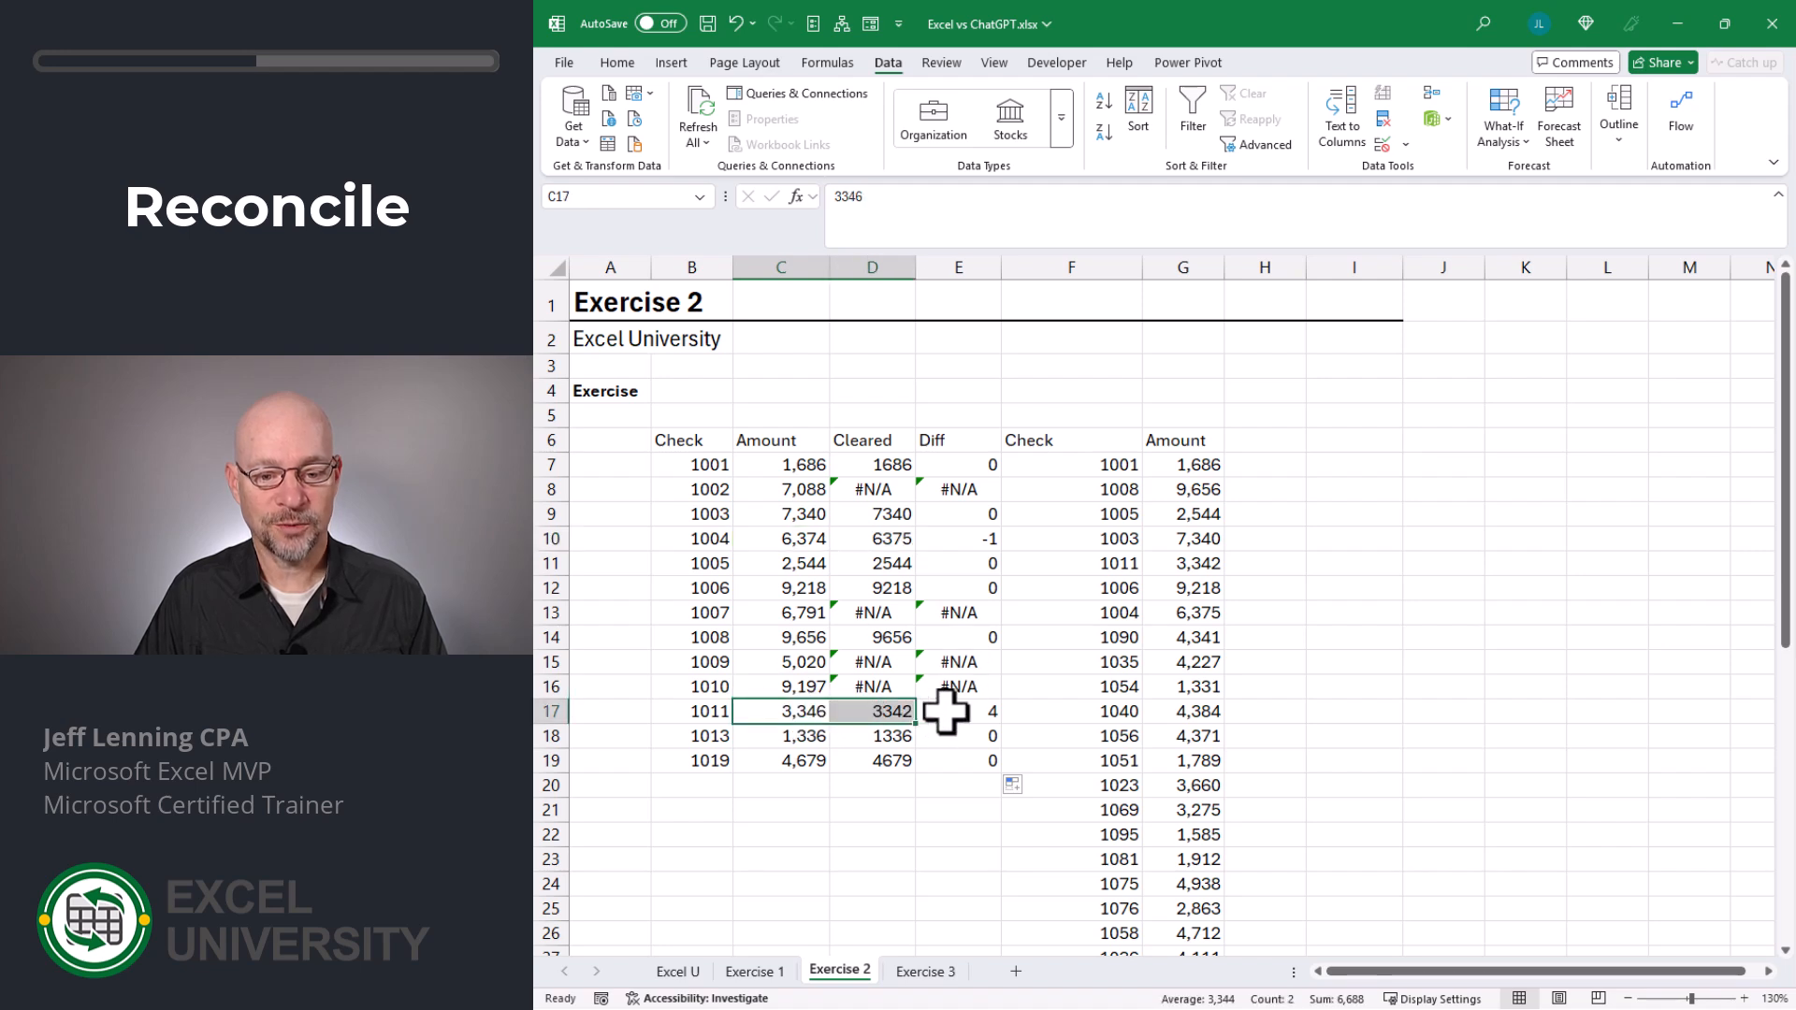
click(951, 711)
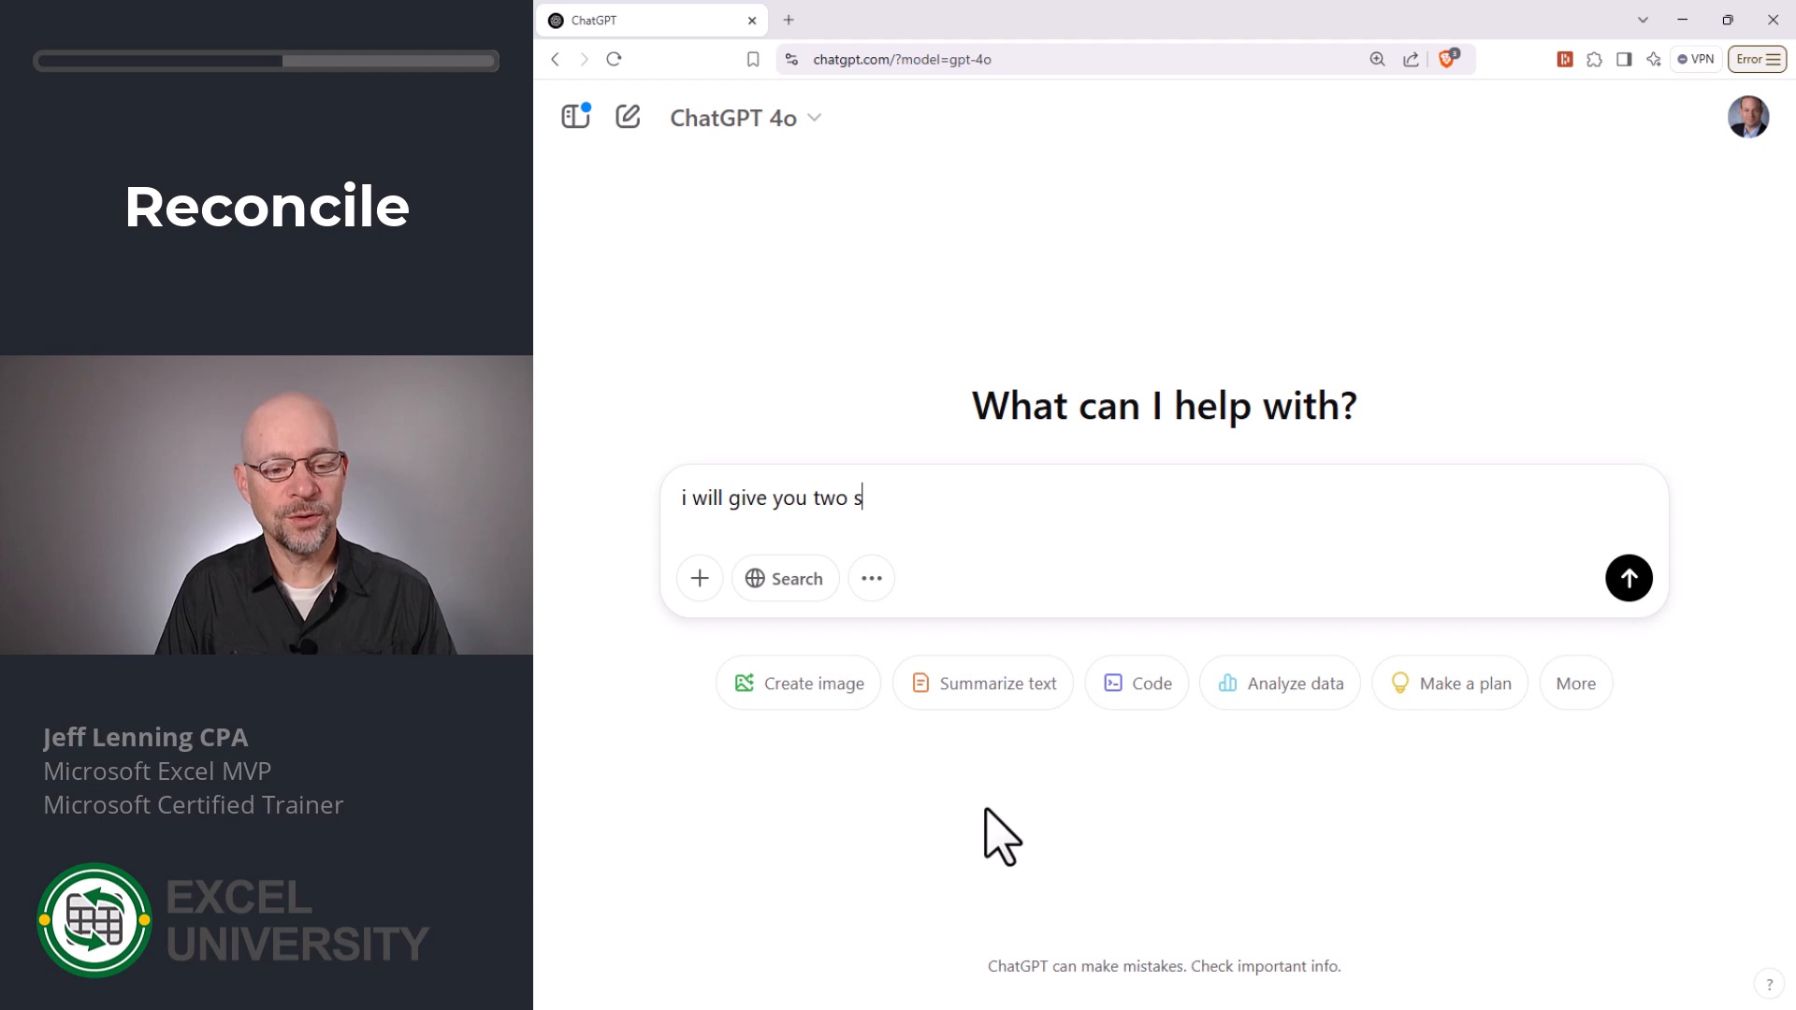
- Send a prompt asking to reconcile two sets of data by listing checks that appear on both the check register and the bank download
text(f data,)
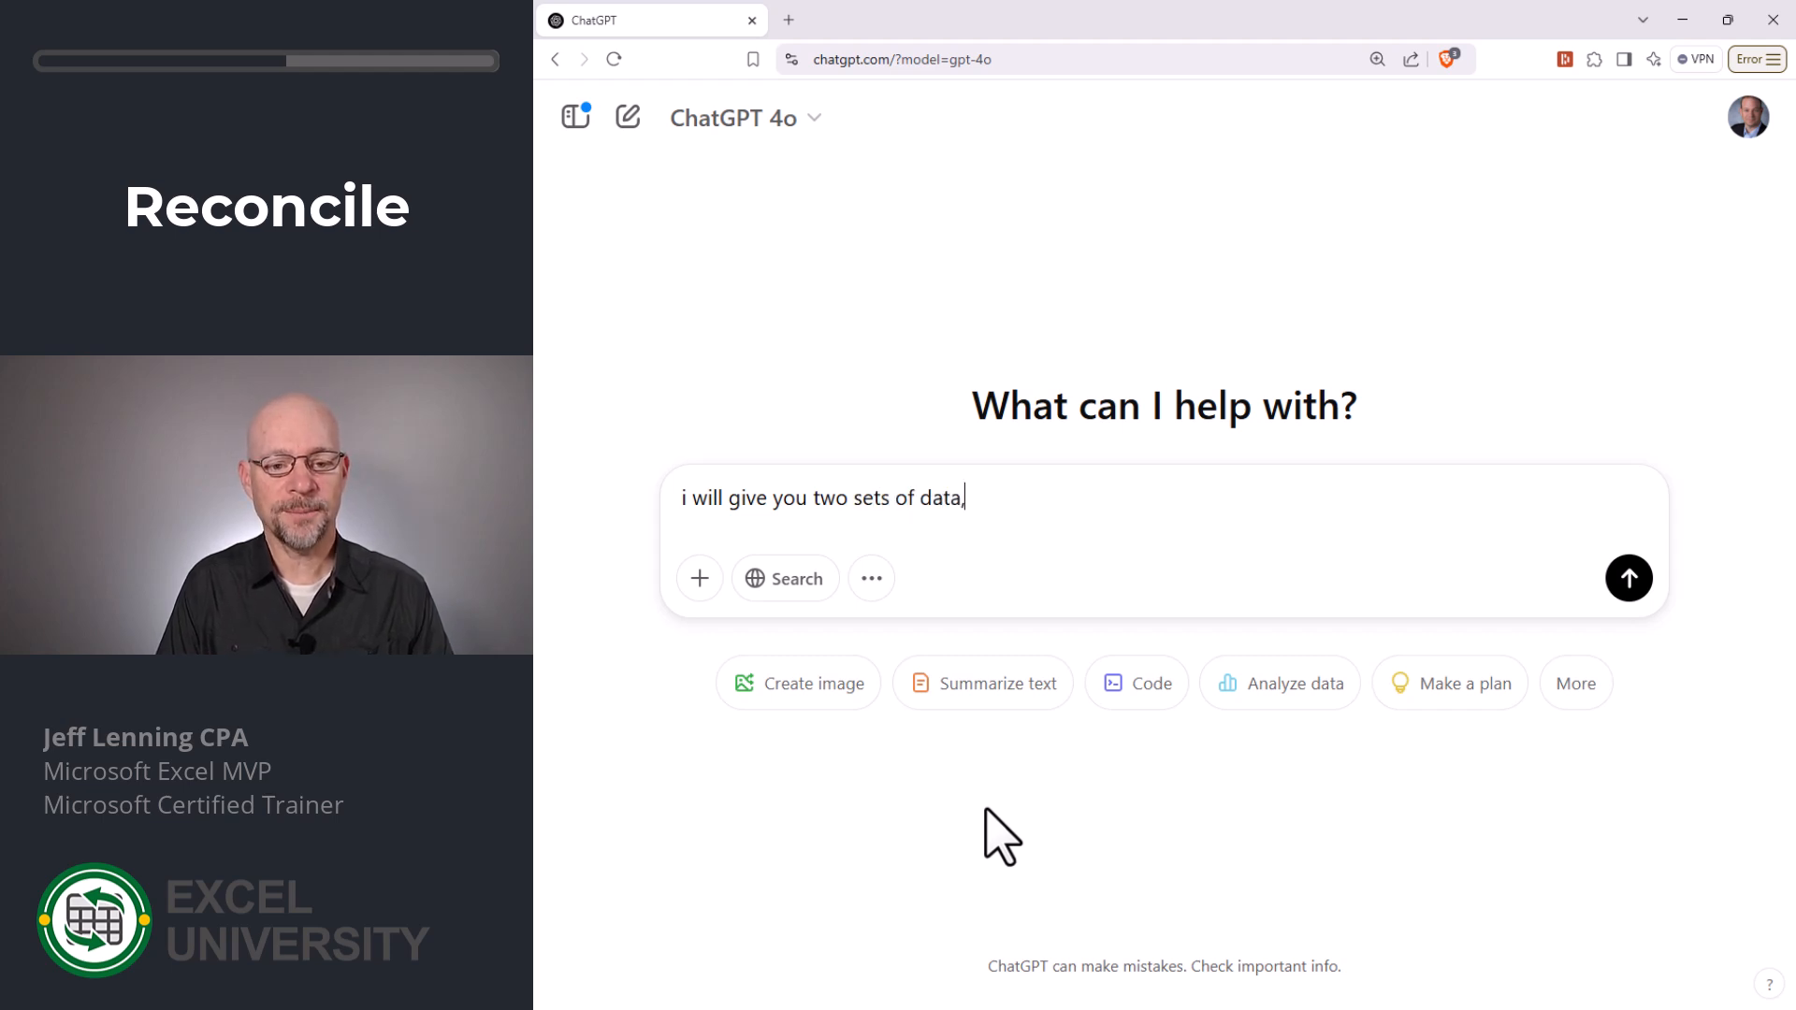
text( and i want to you )
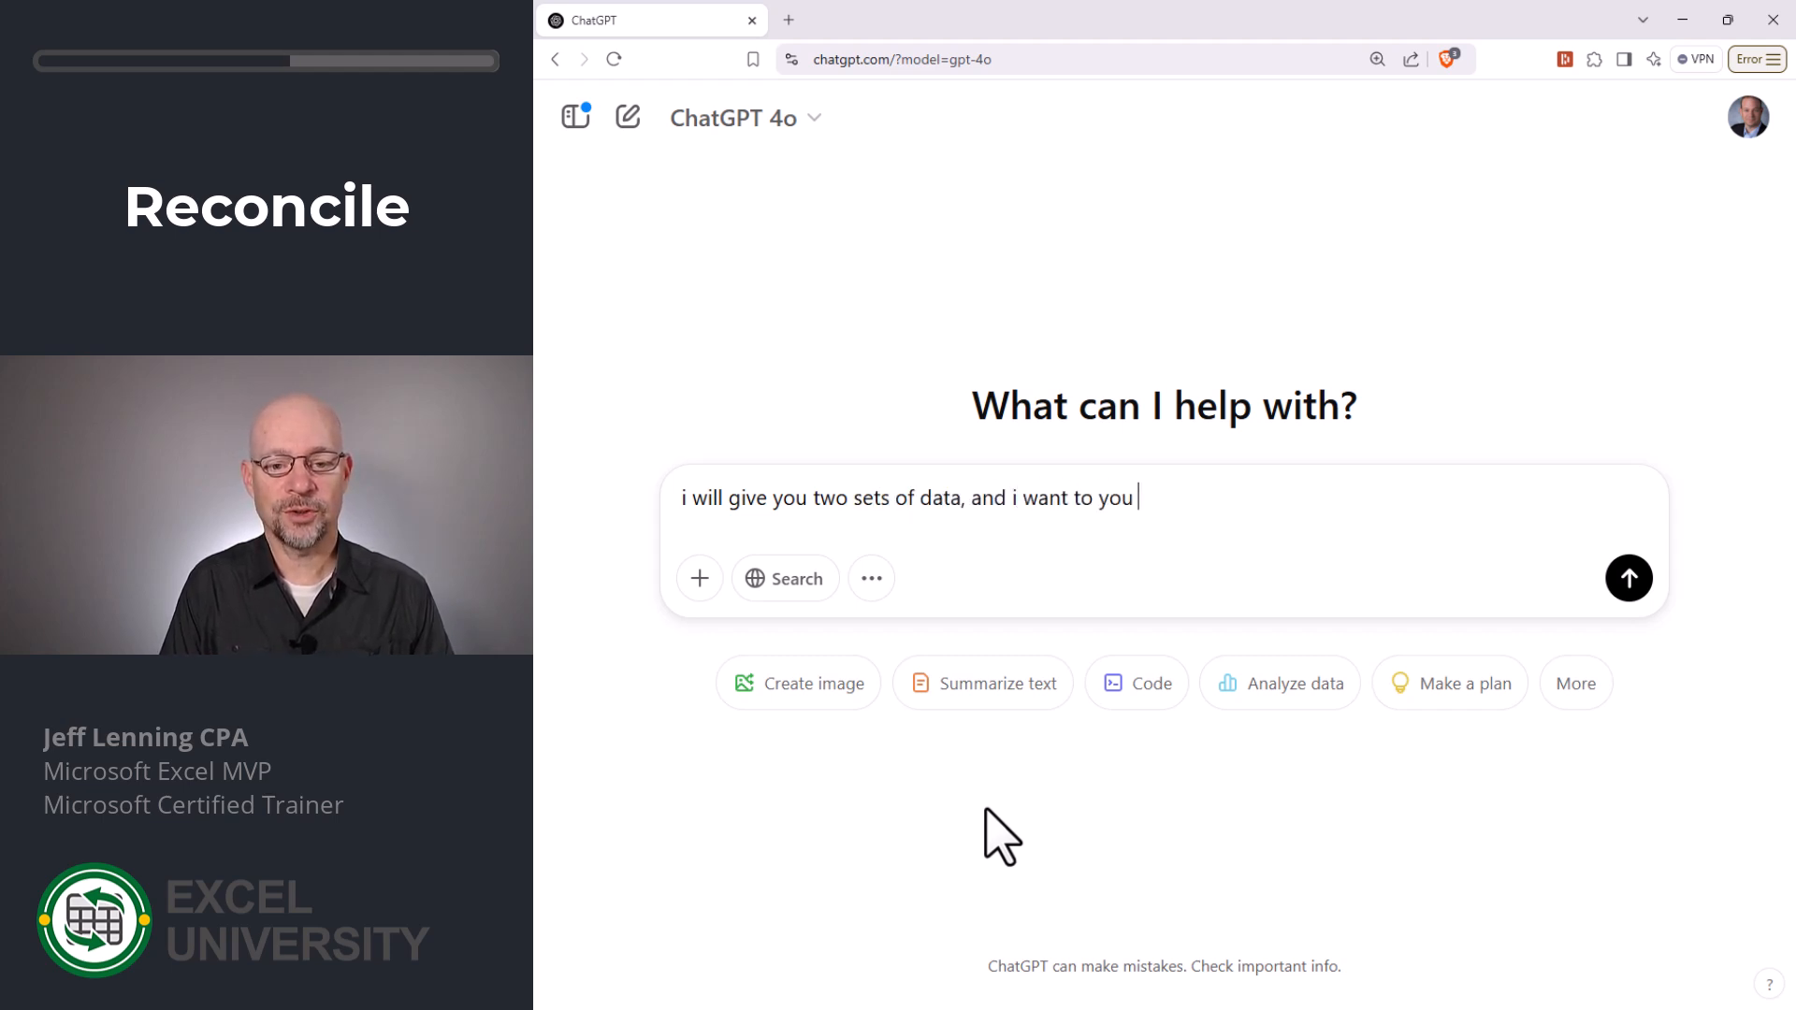
text(reconcile it. m)
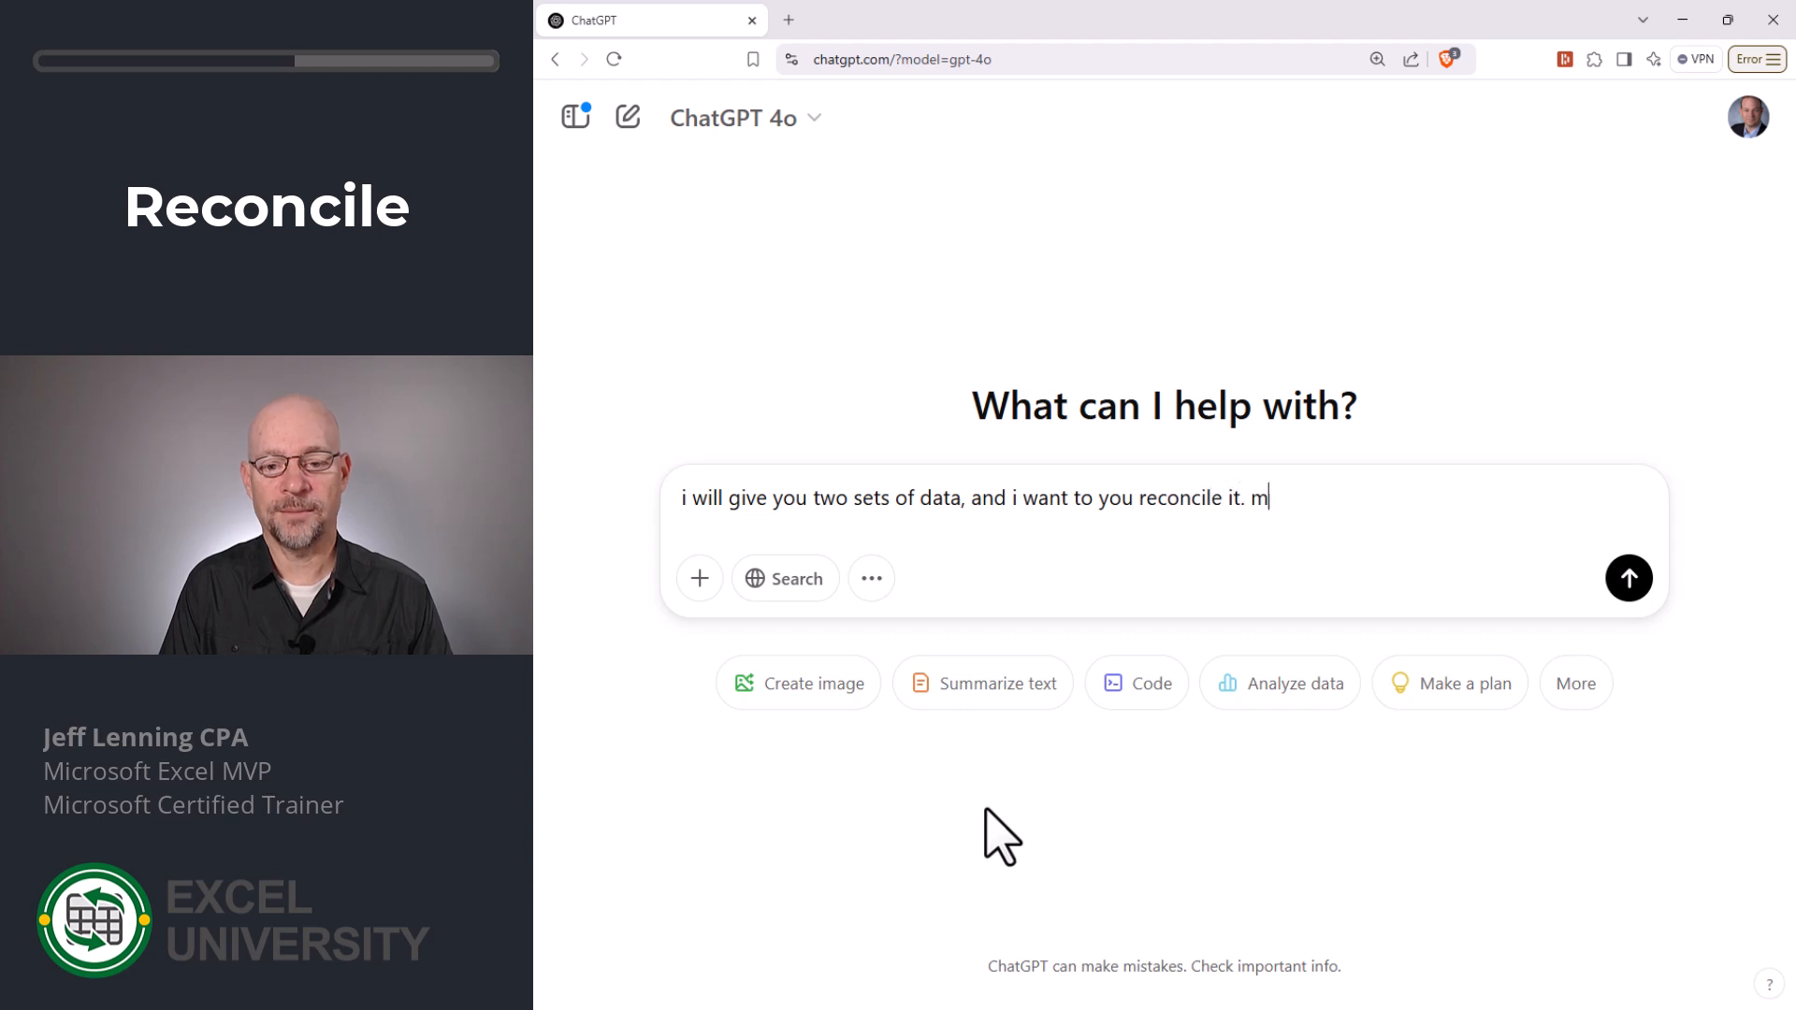
text(eaning, give me a list of checks)
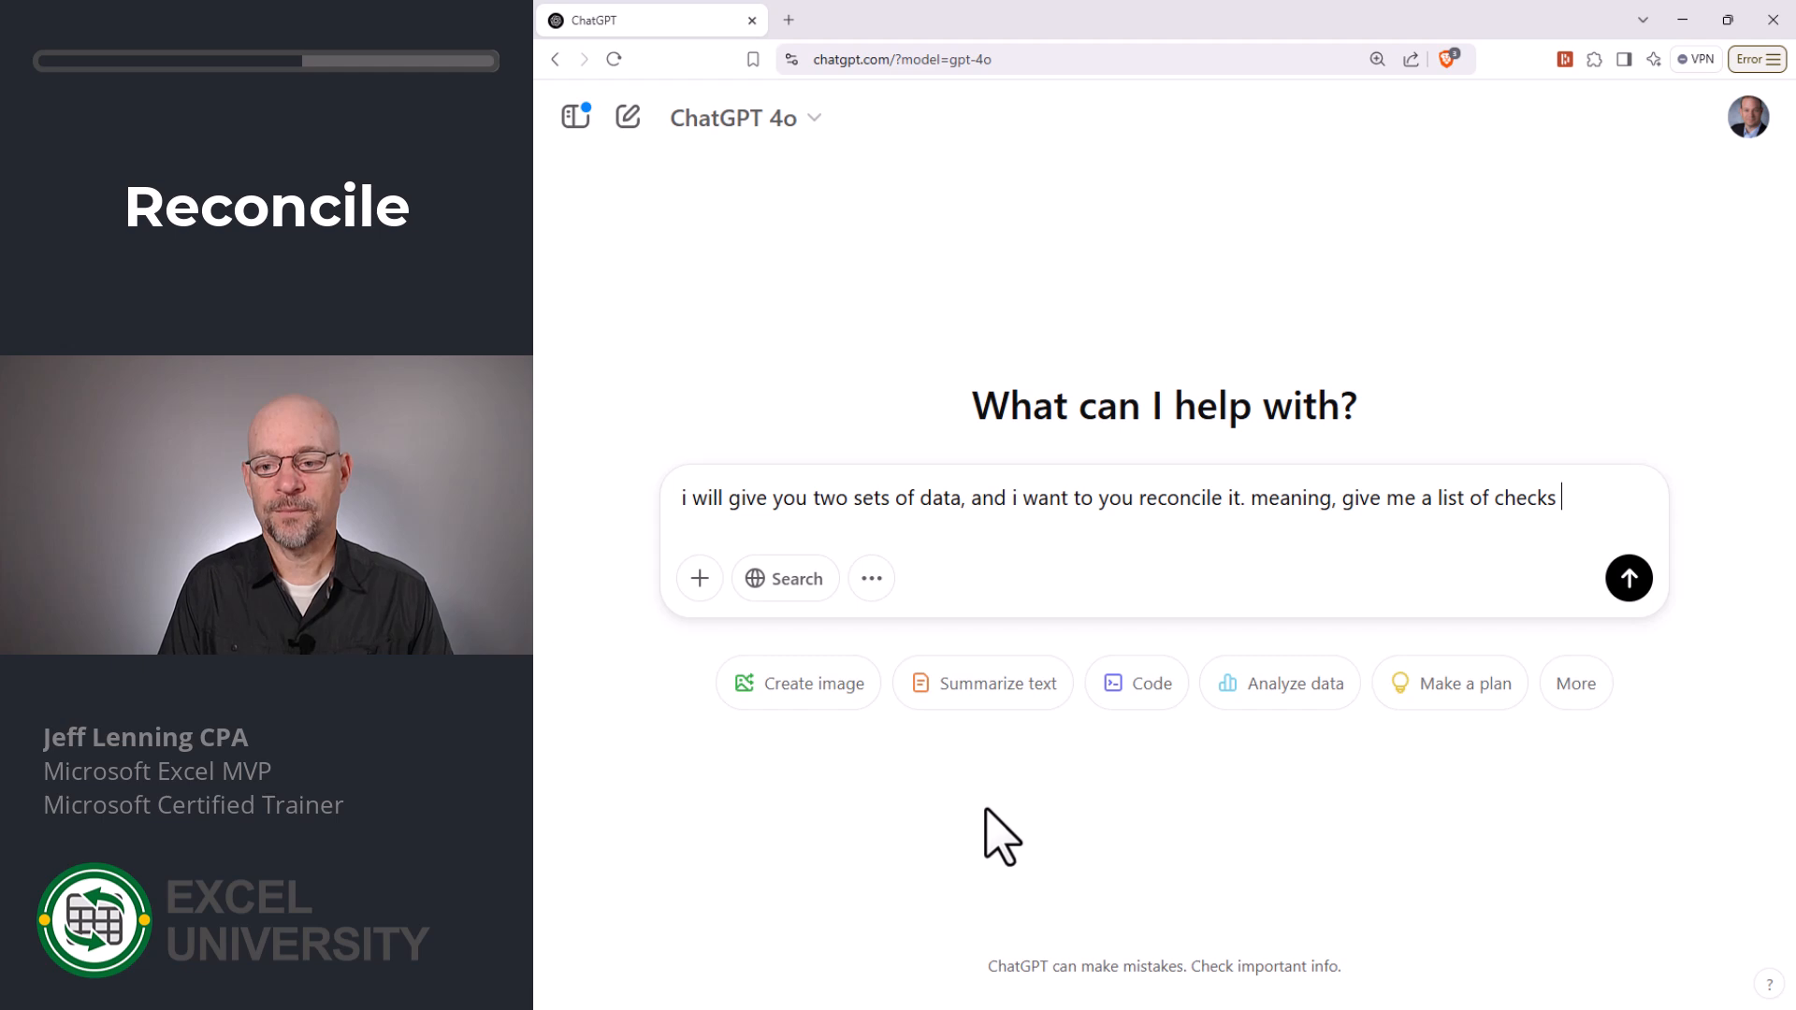
text( that appear on )
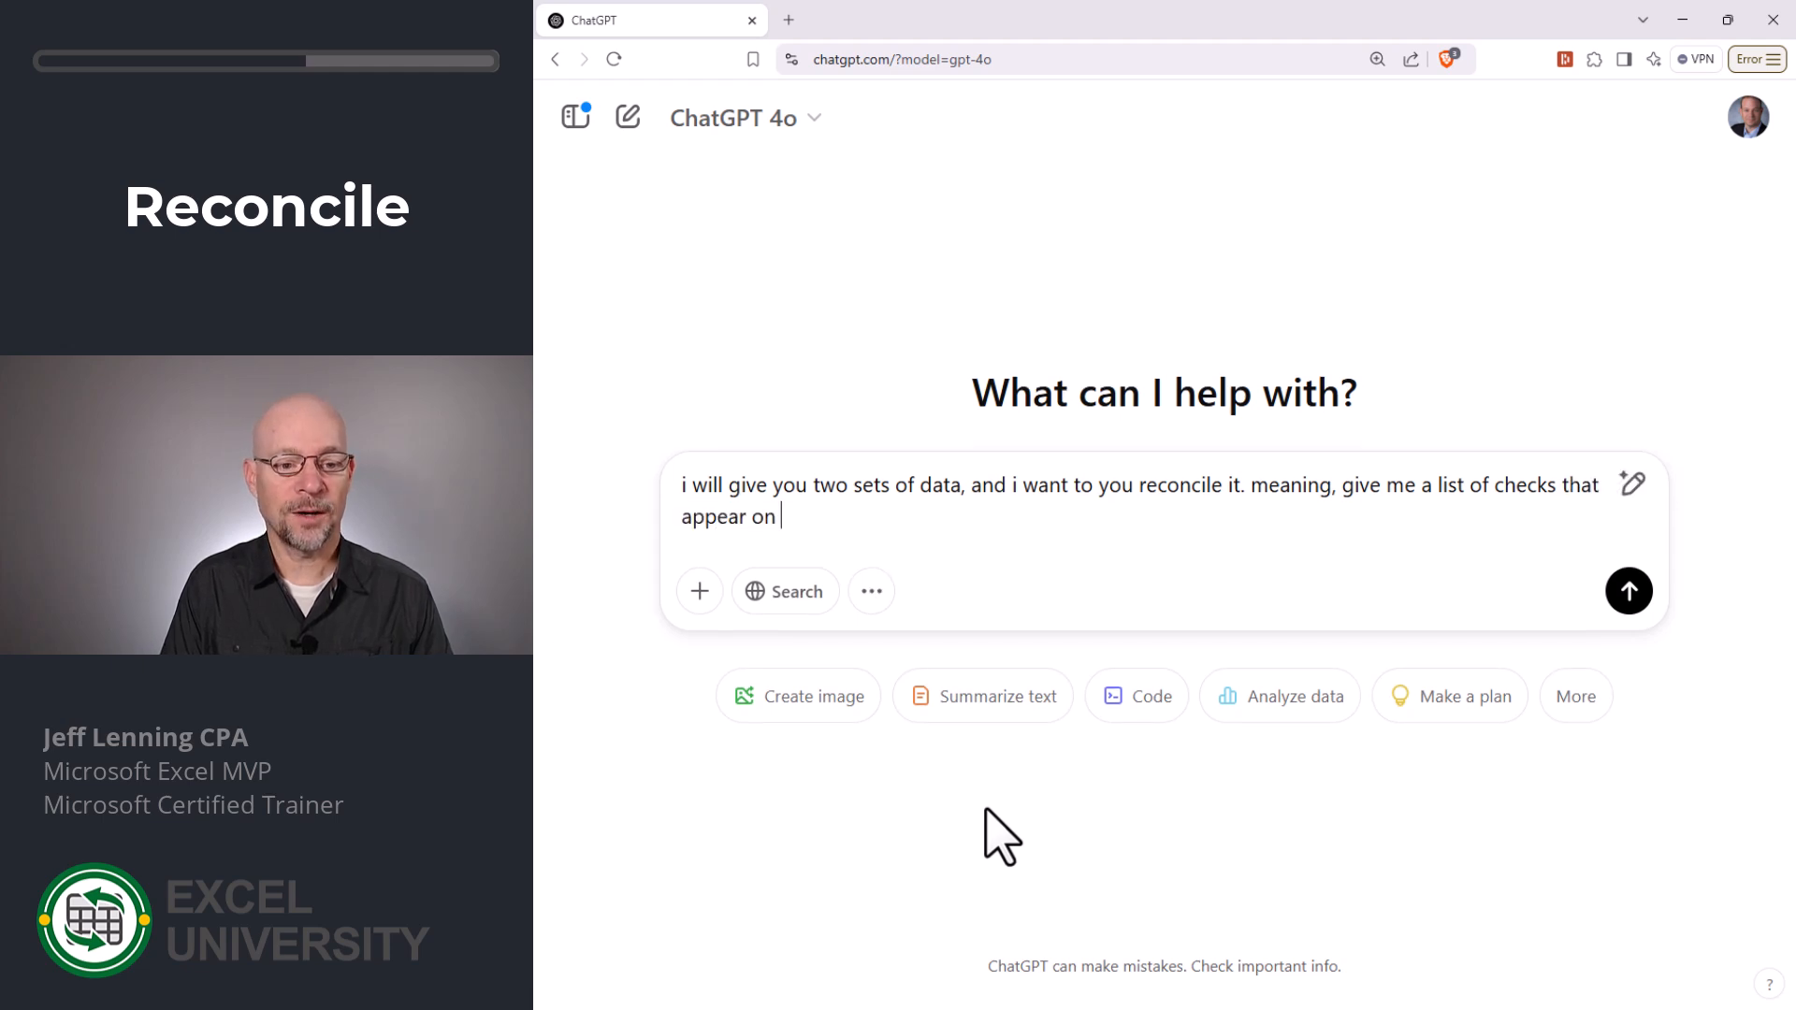
text(both the )
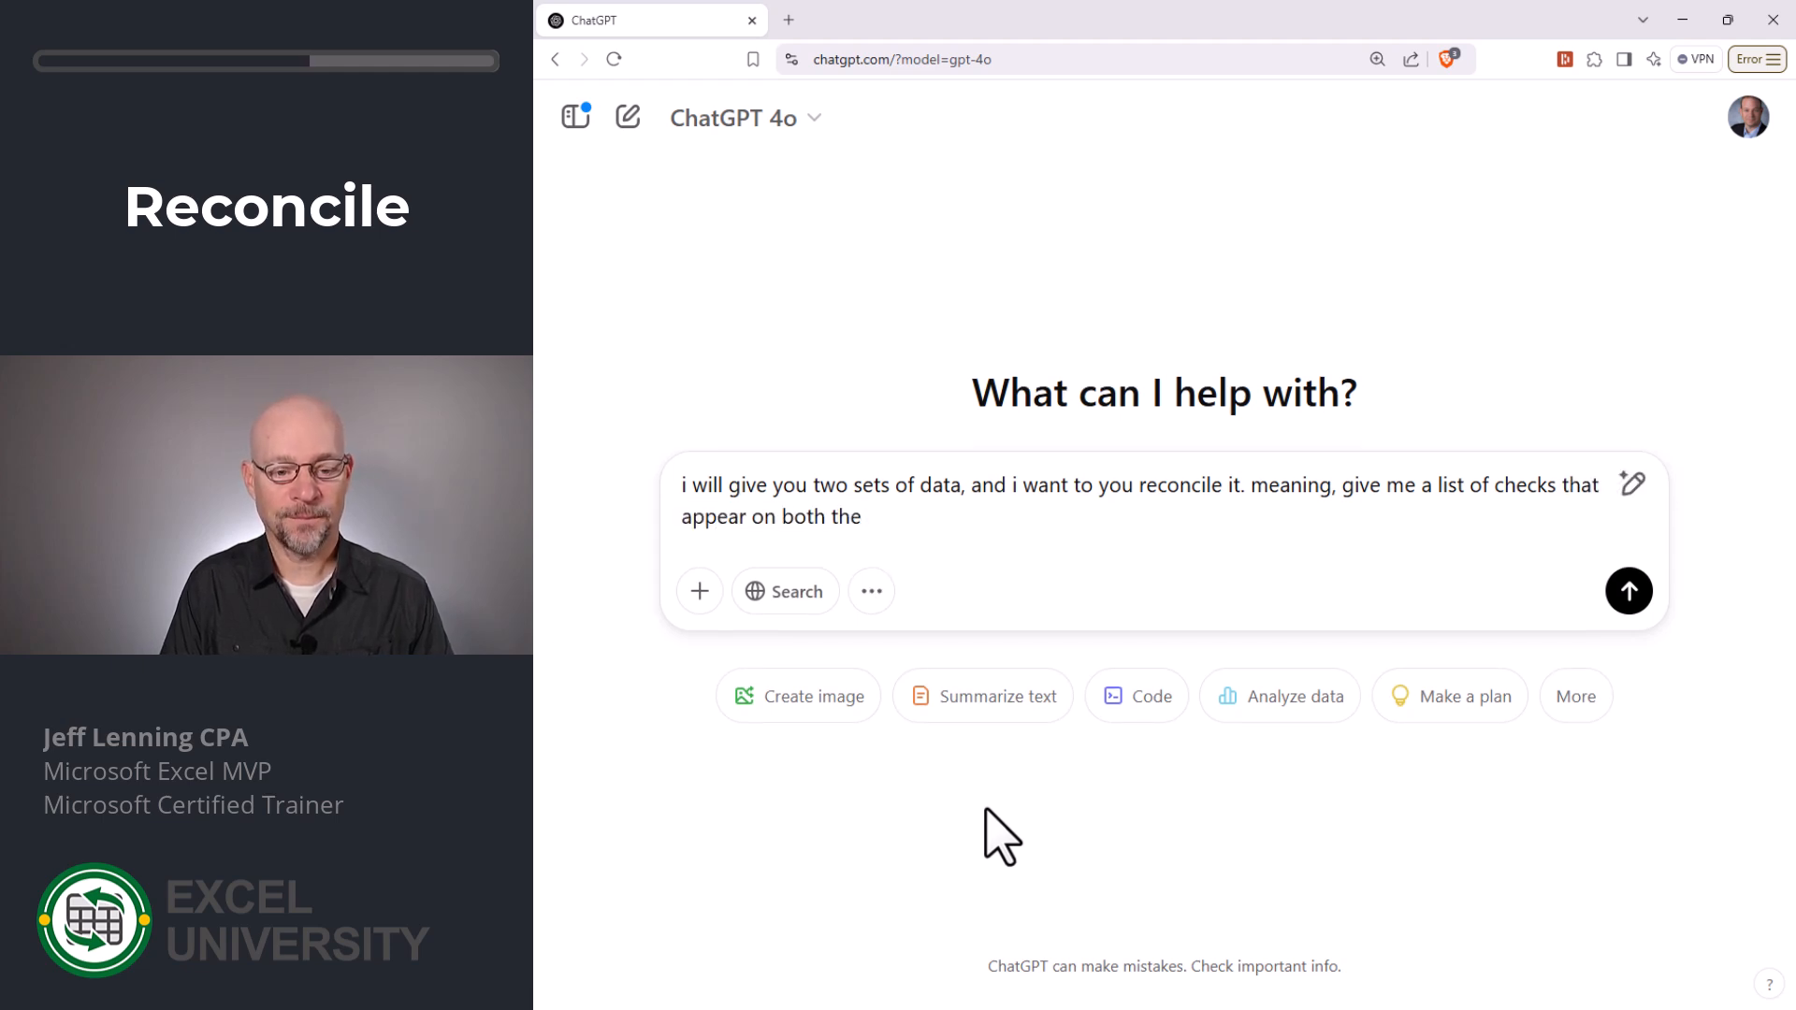
text(check register and)
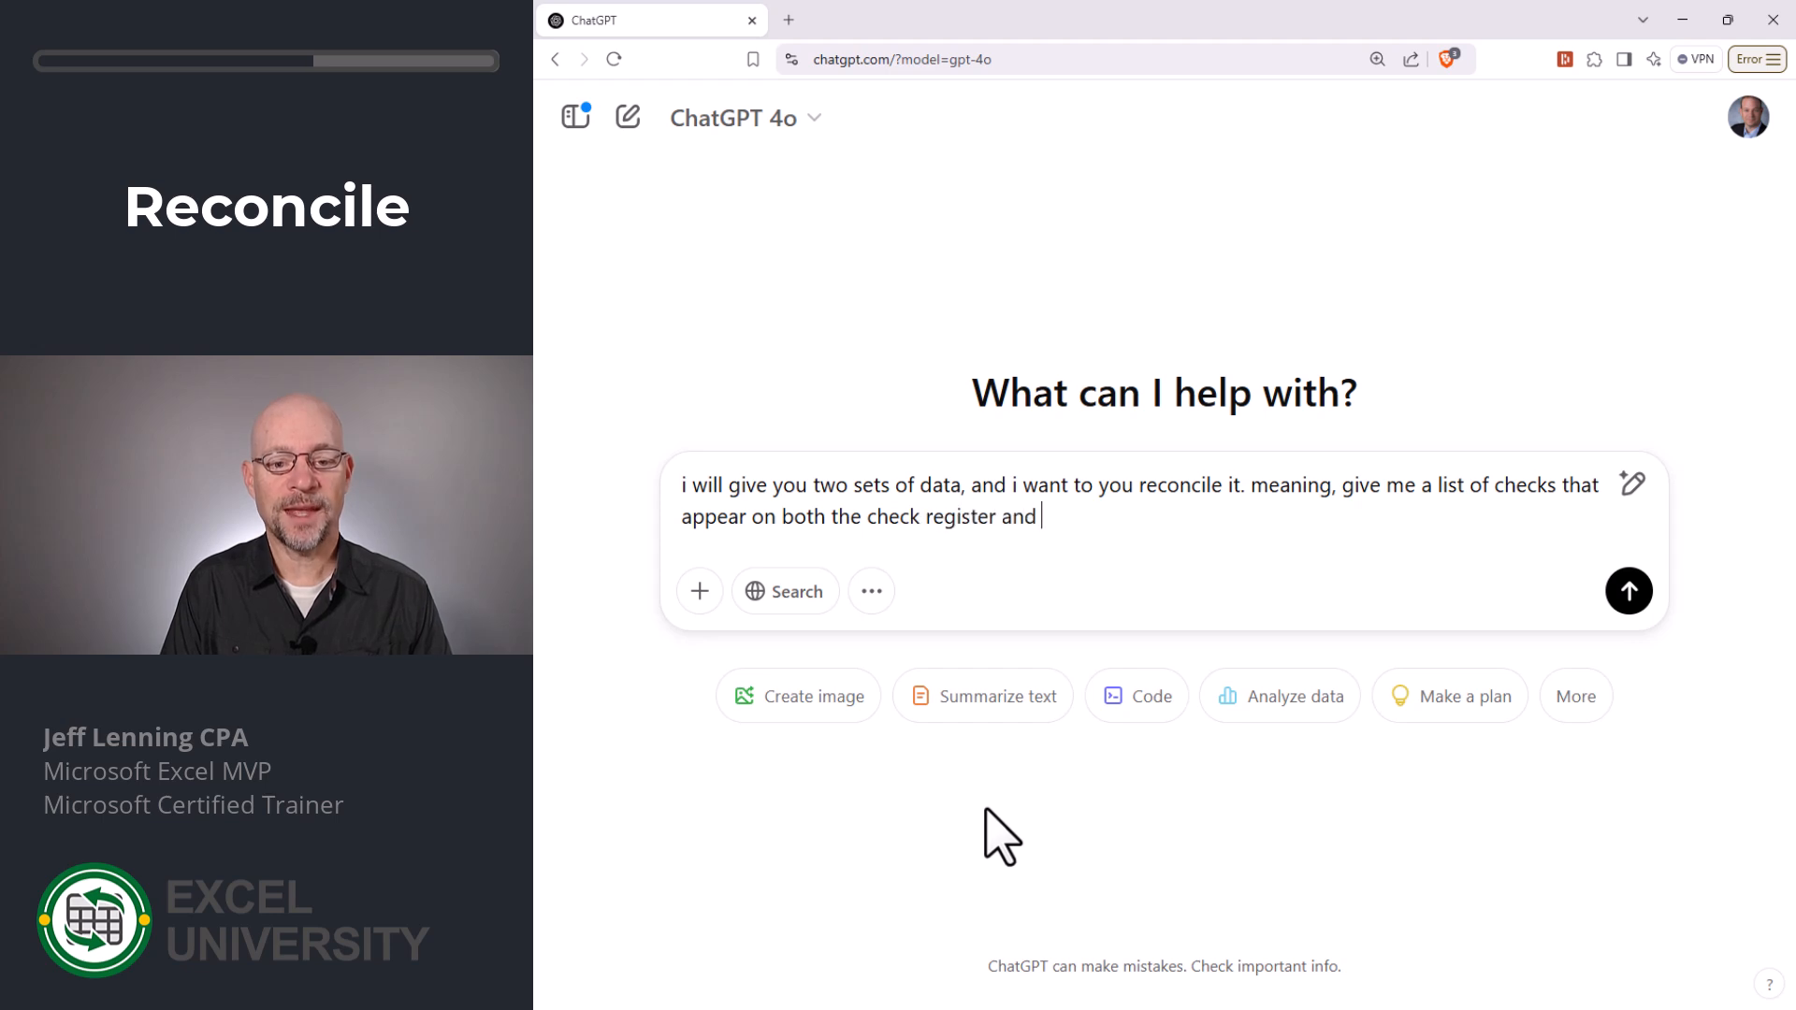
text( the bank download. understand?)
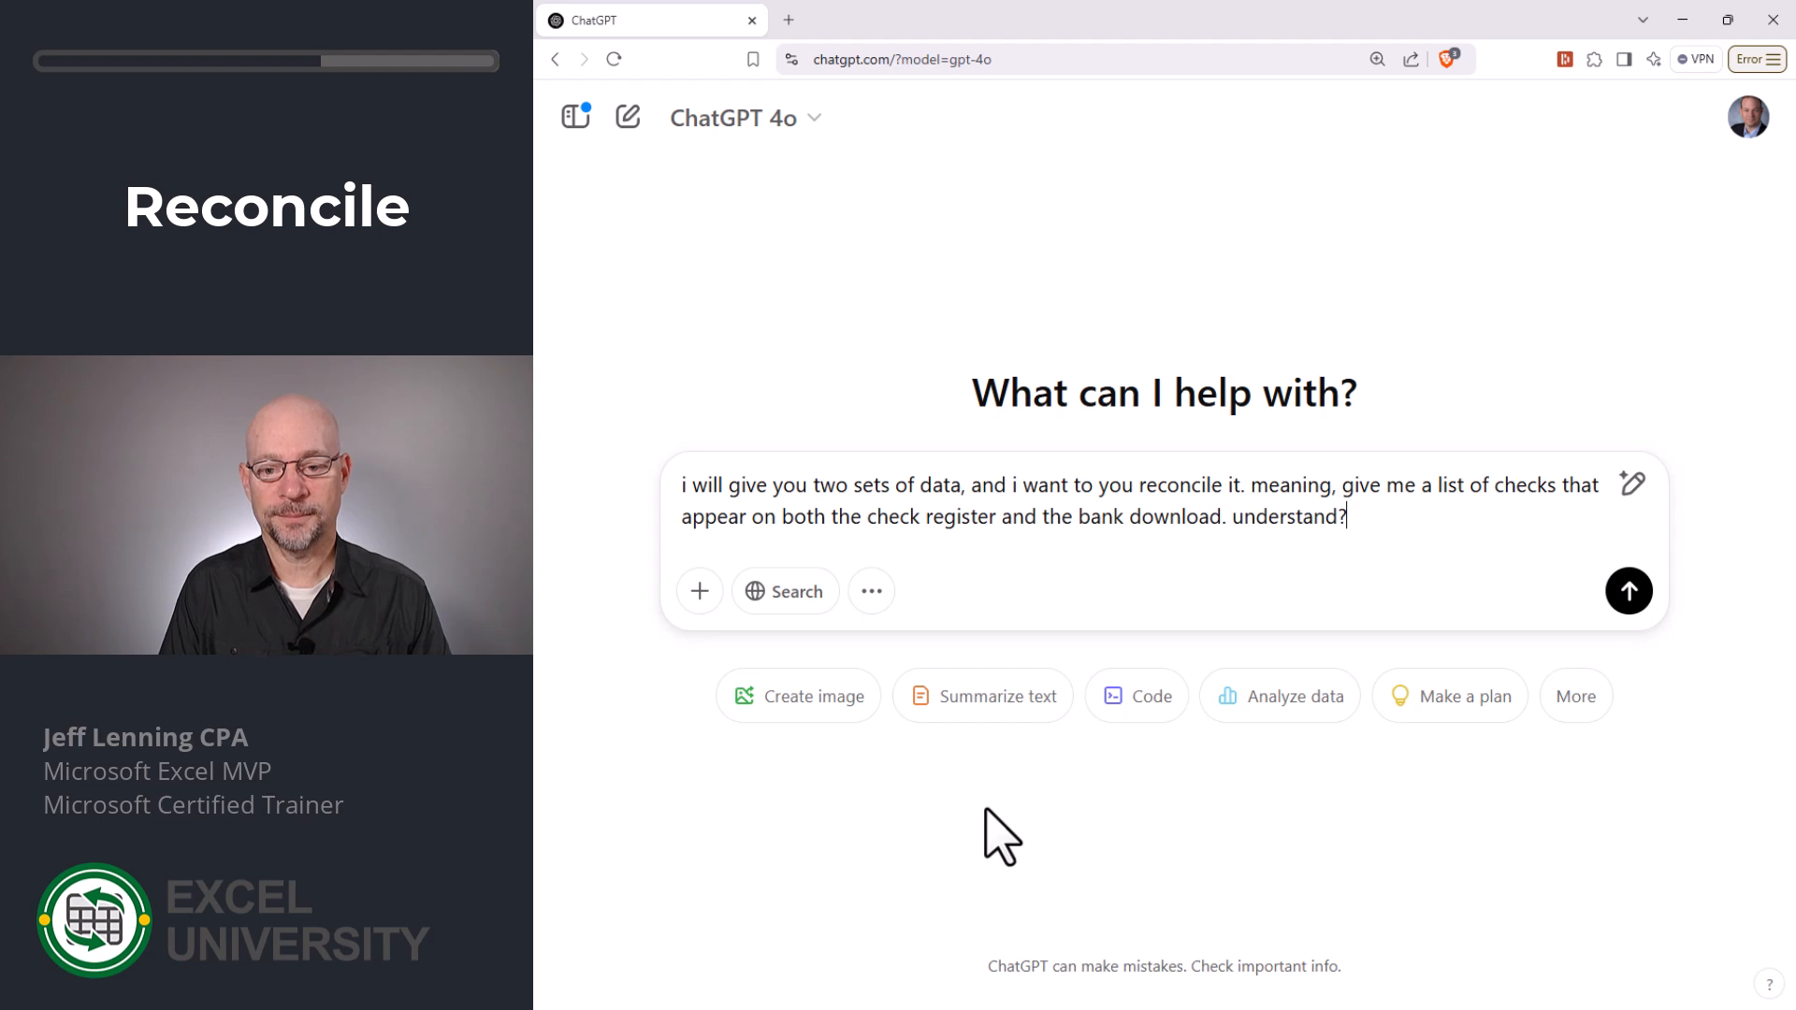
key(Return)
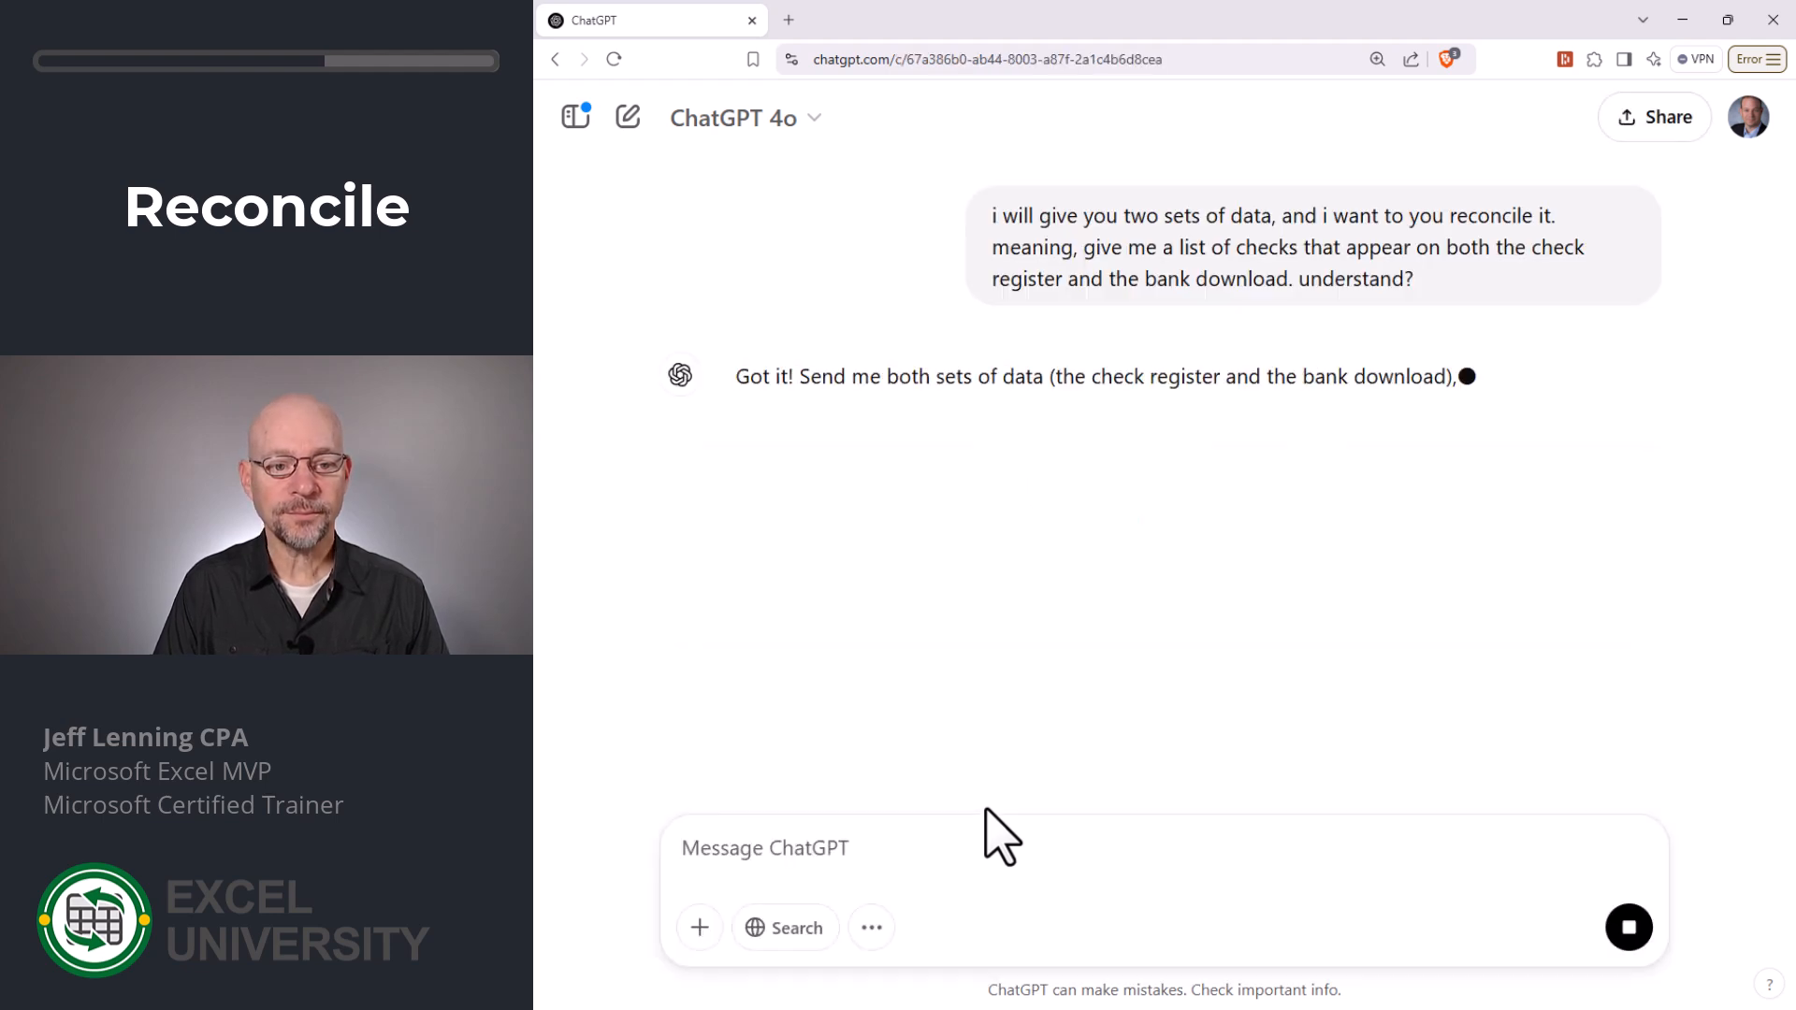
- Send the message "here is the check register:" followed by the check and amount list copied from ex2 register.txt in Notepad
text(here is the)
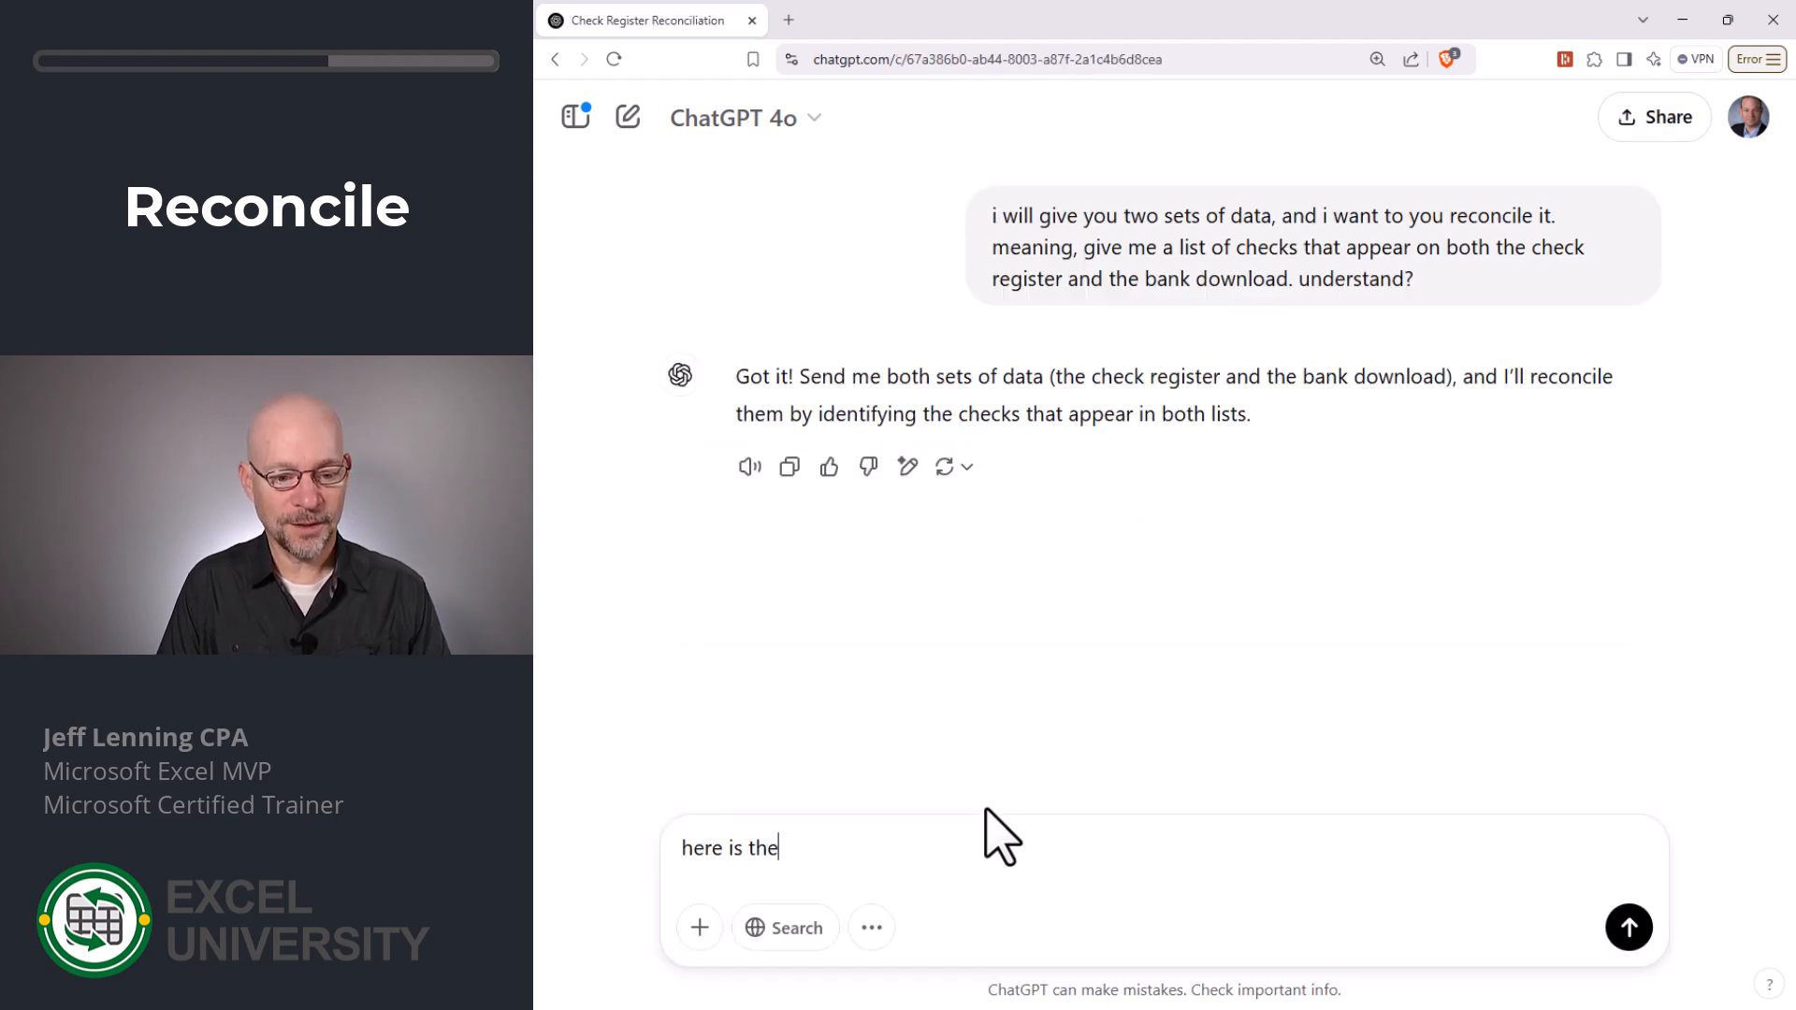
text( check register:)
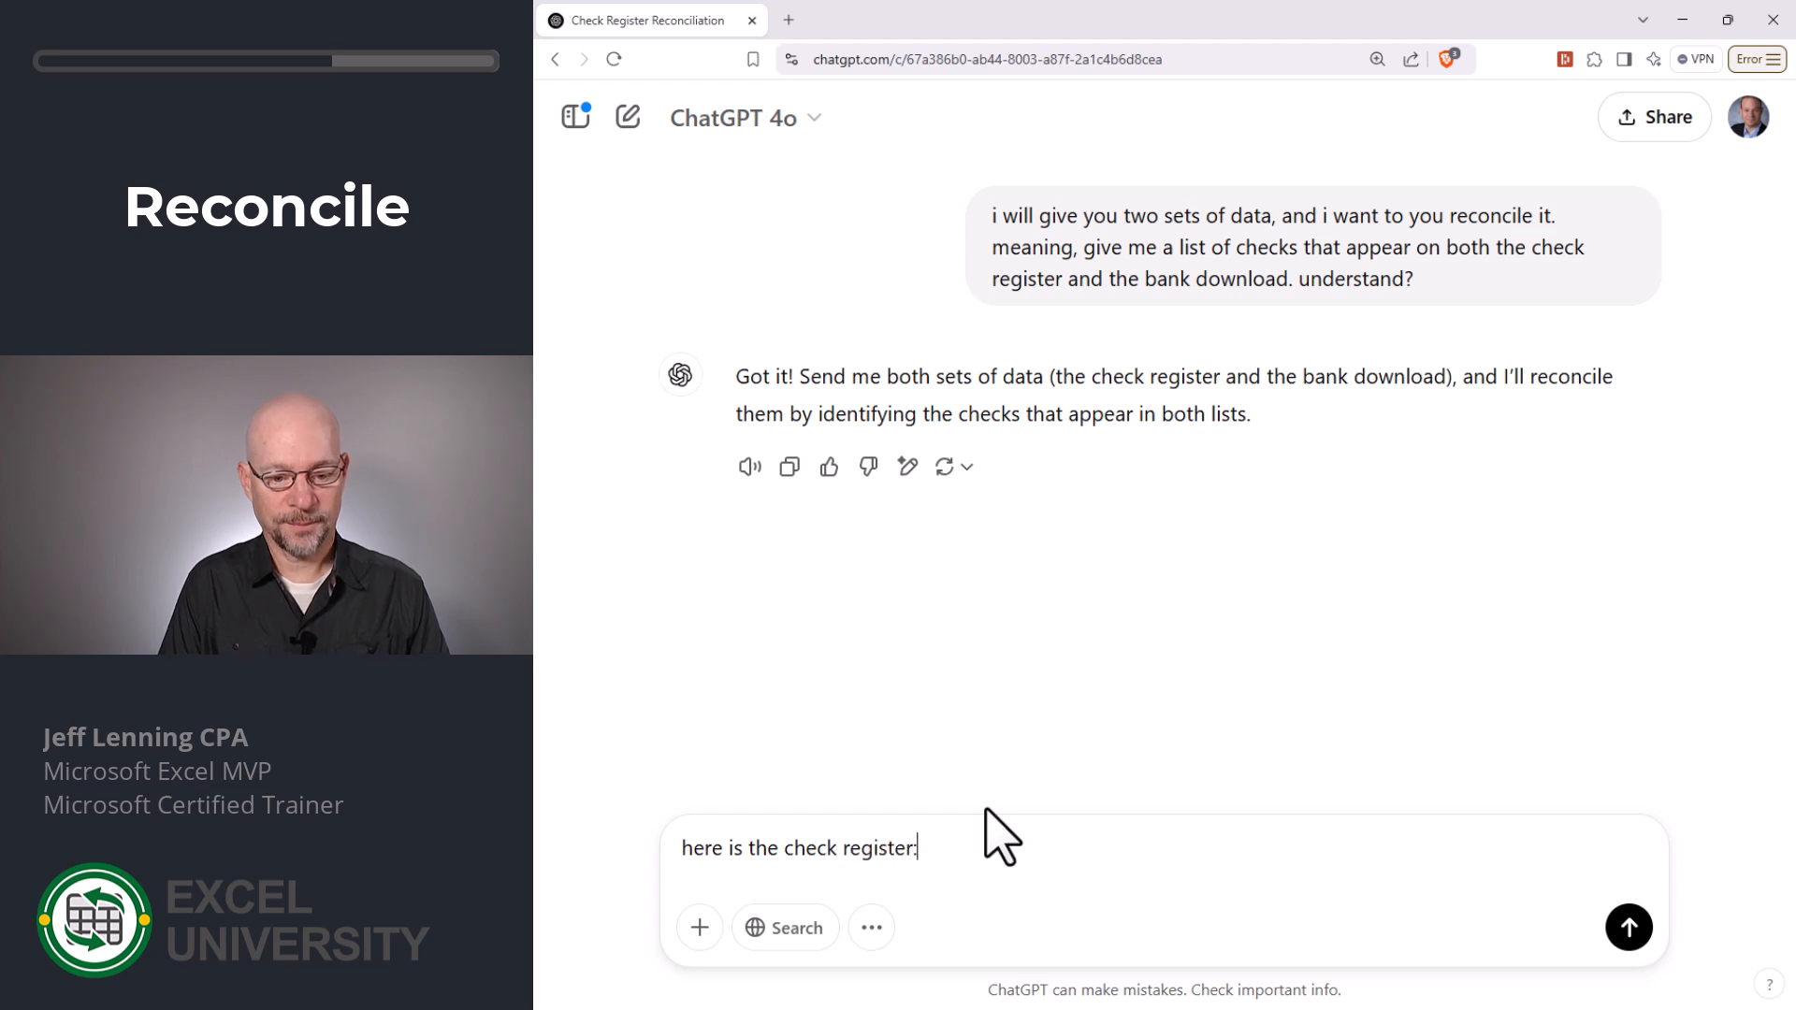
key(alt+Tab)
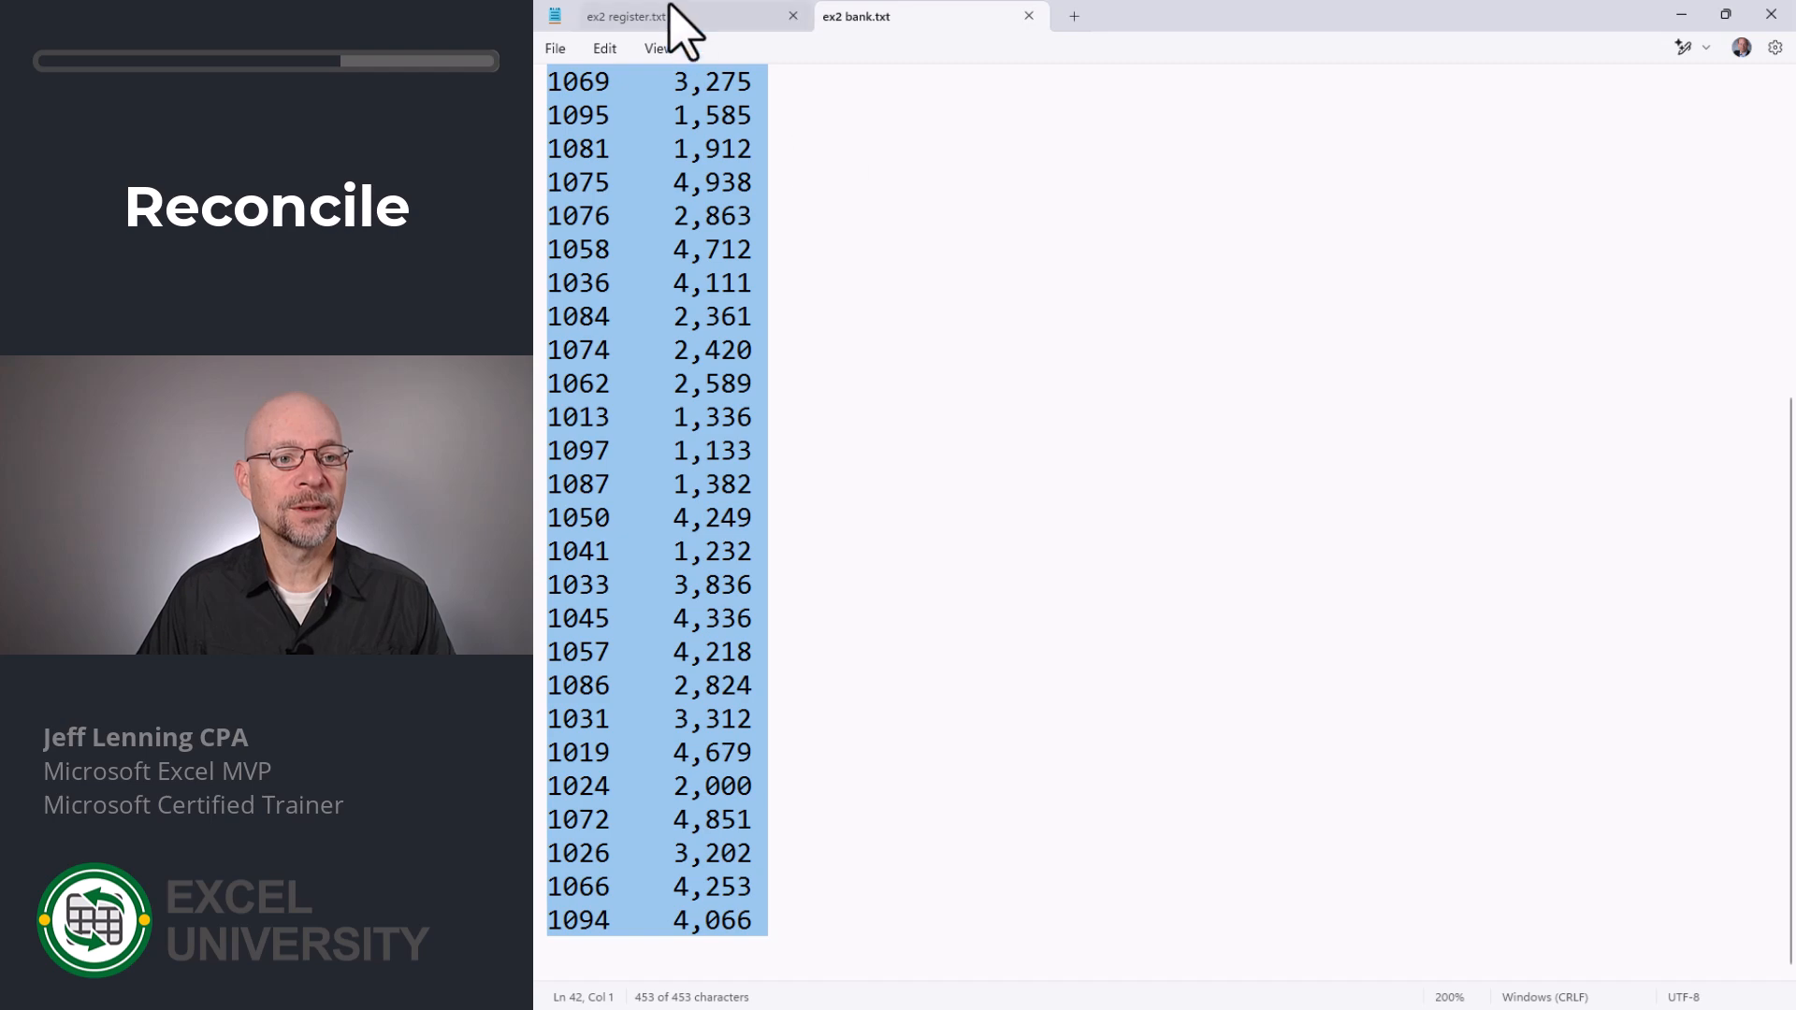
click(677, 20)
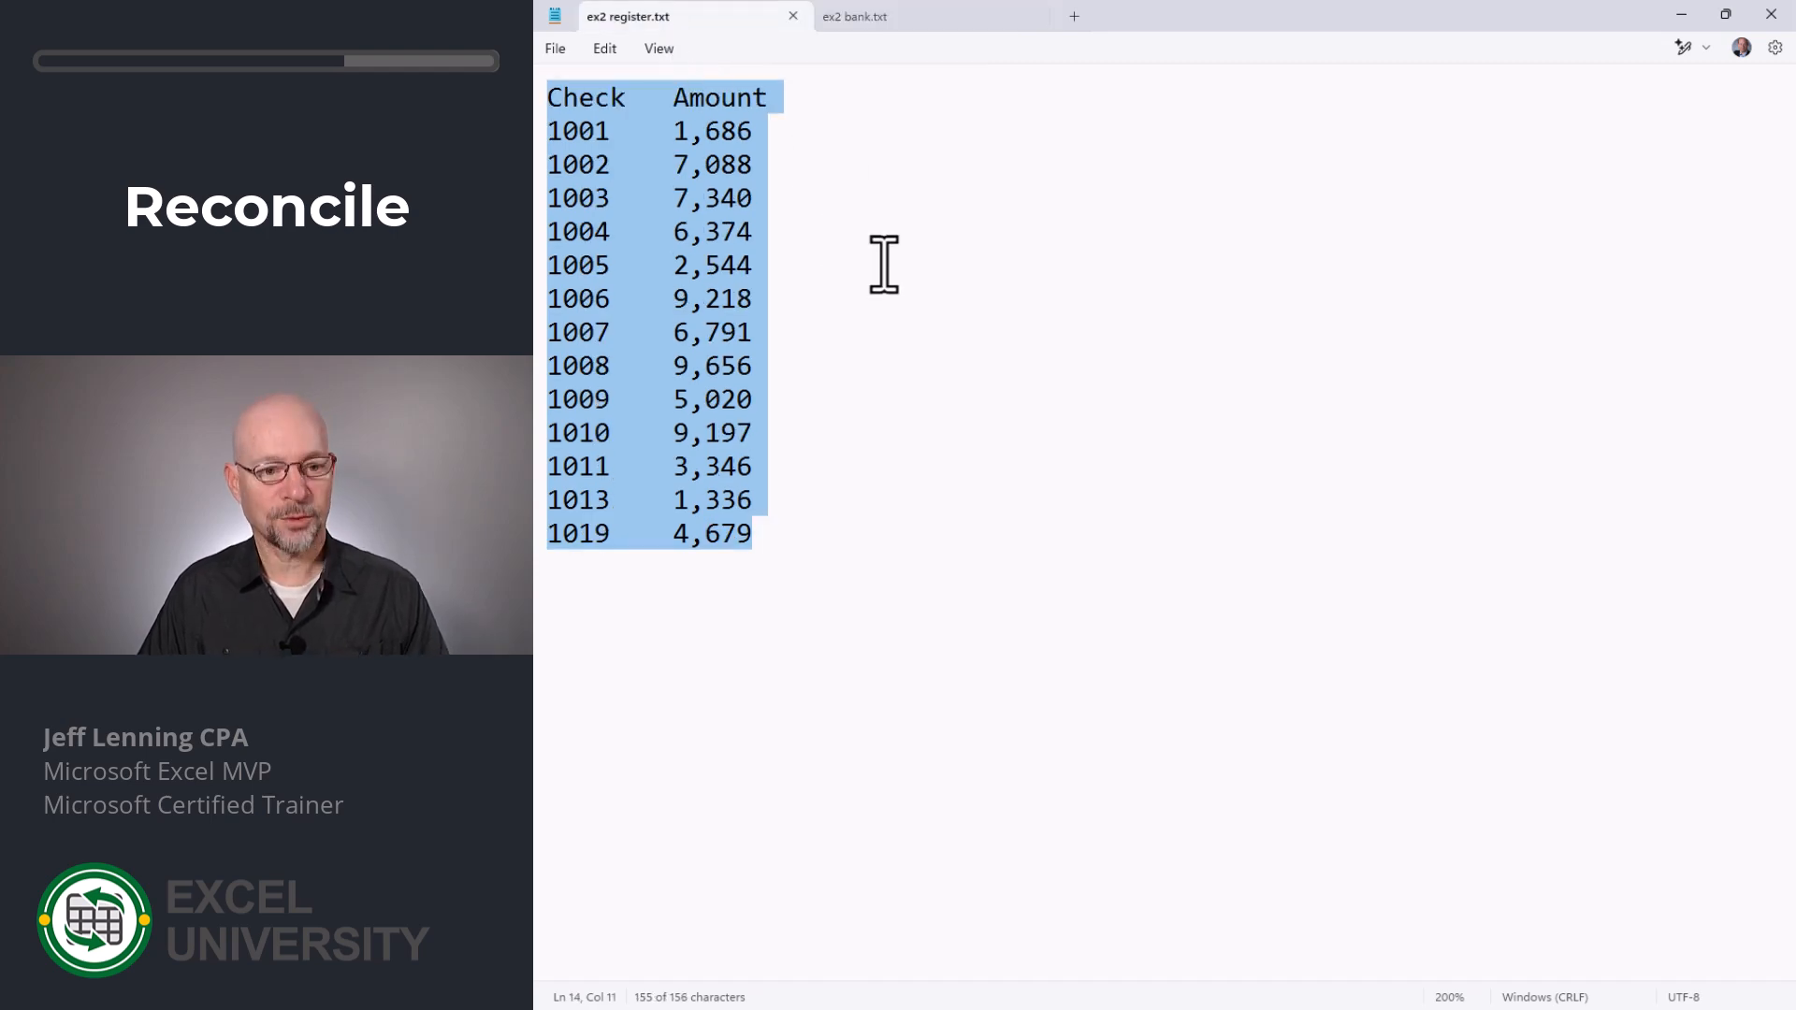
key(alt+Tab)
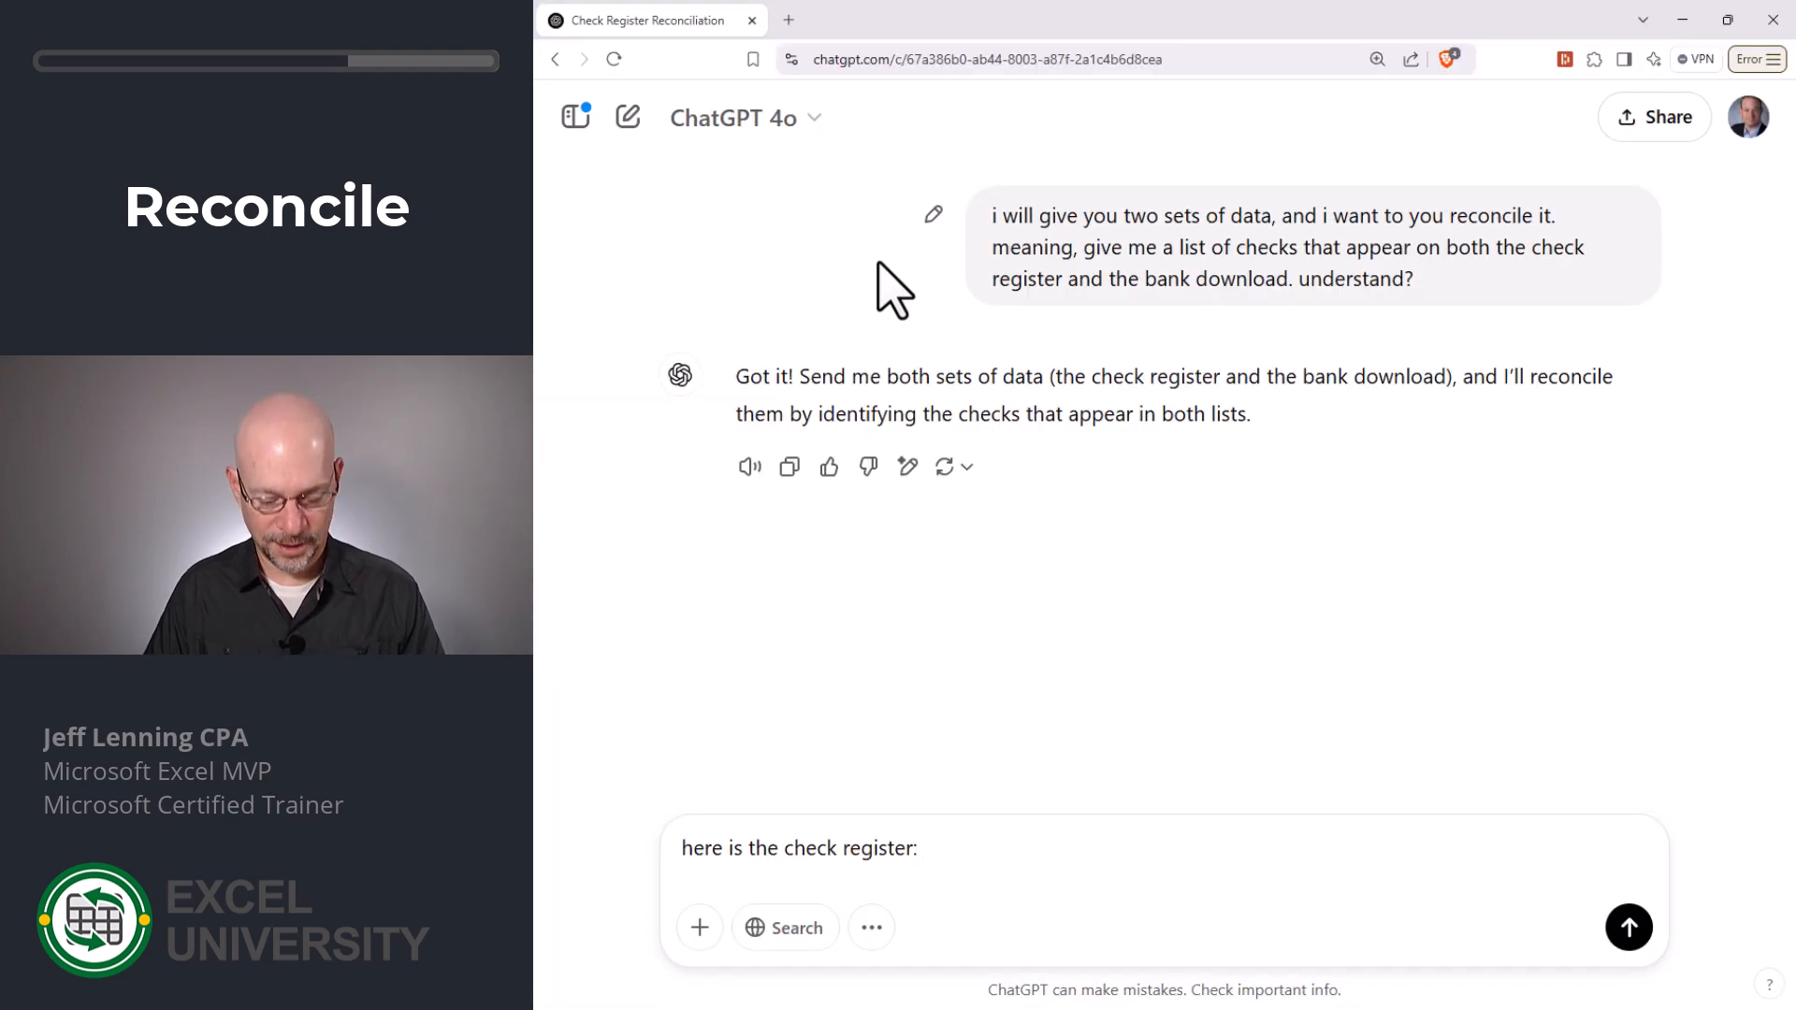
key(ctrl+v)
key(Return)
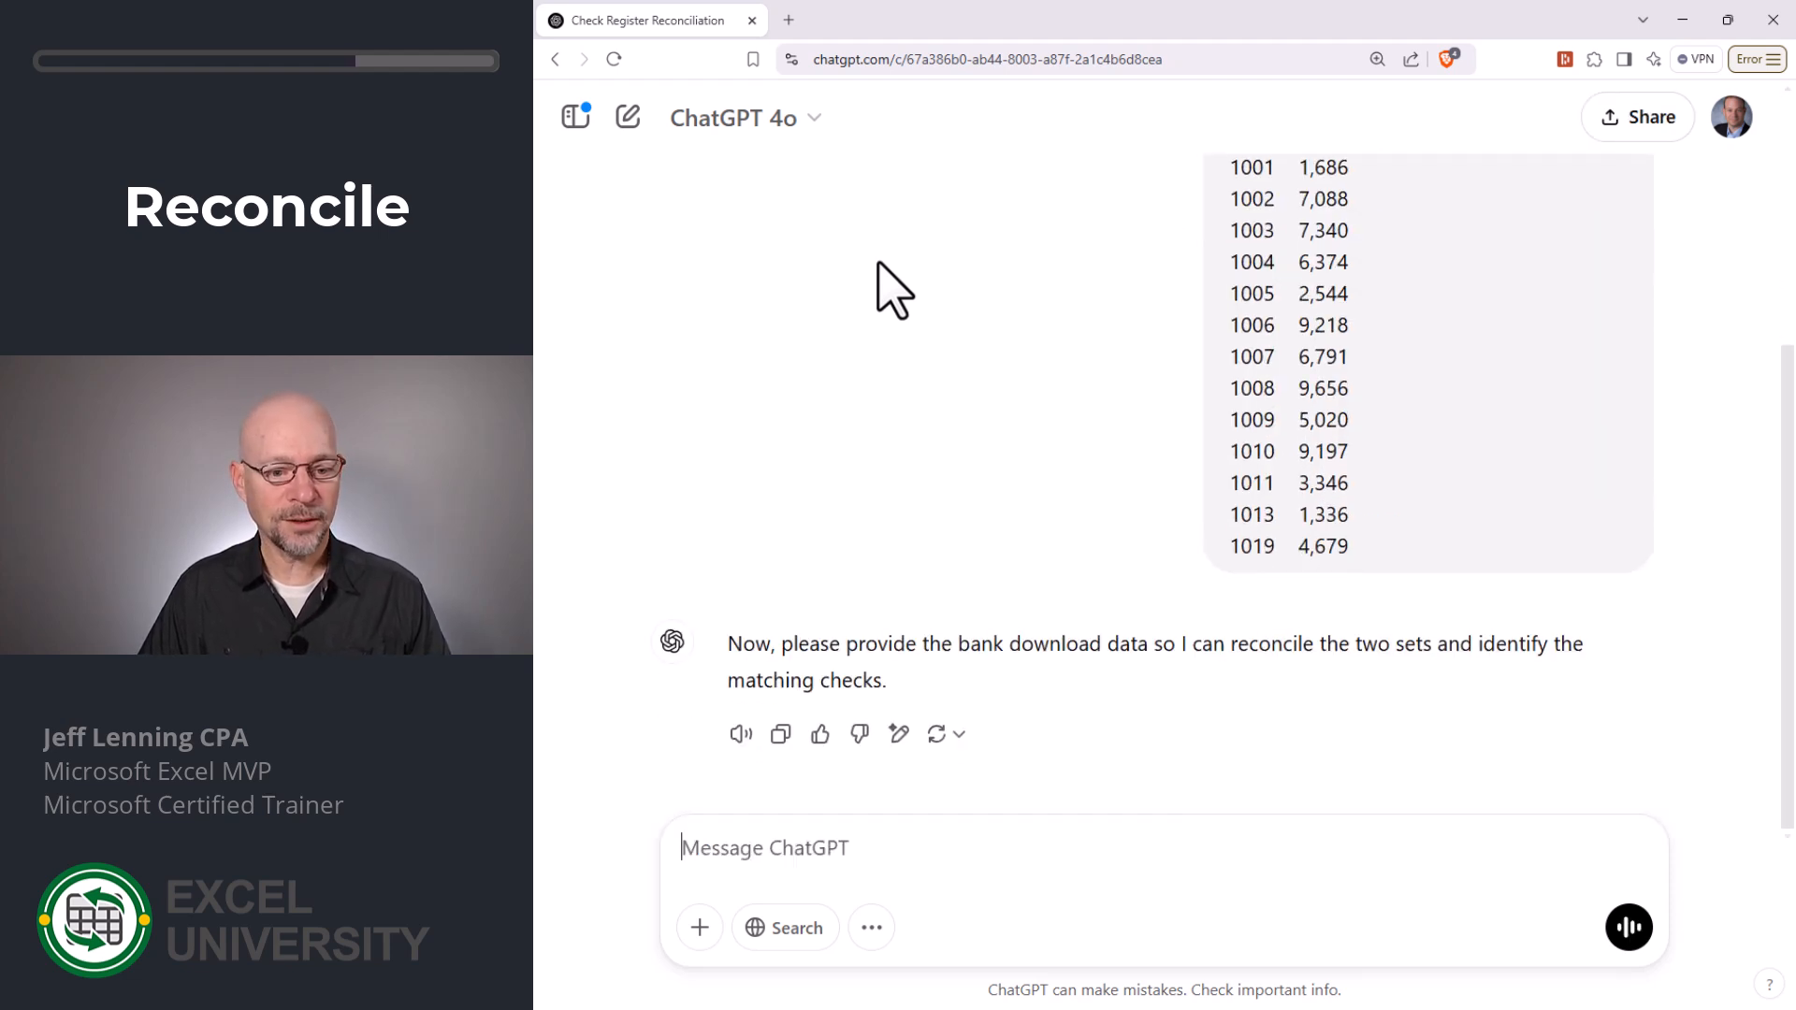
- Copy the bank's check and amount list from ex2 bank.txt in Notepad and send it in the ChatGPT conversation
key(alt+Tab)
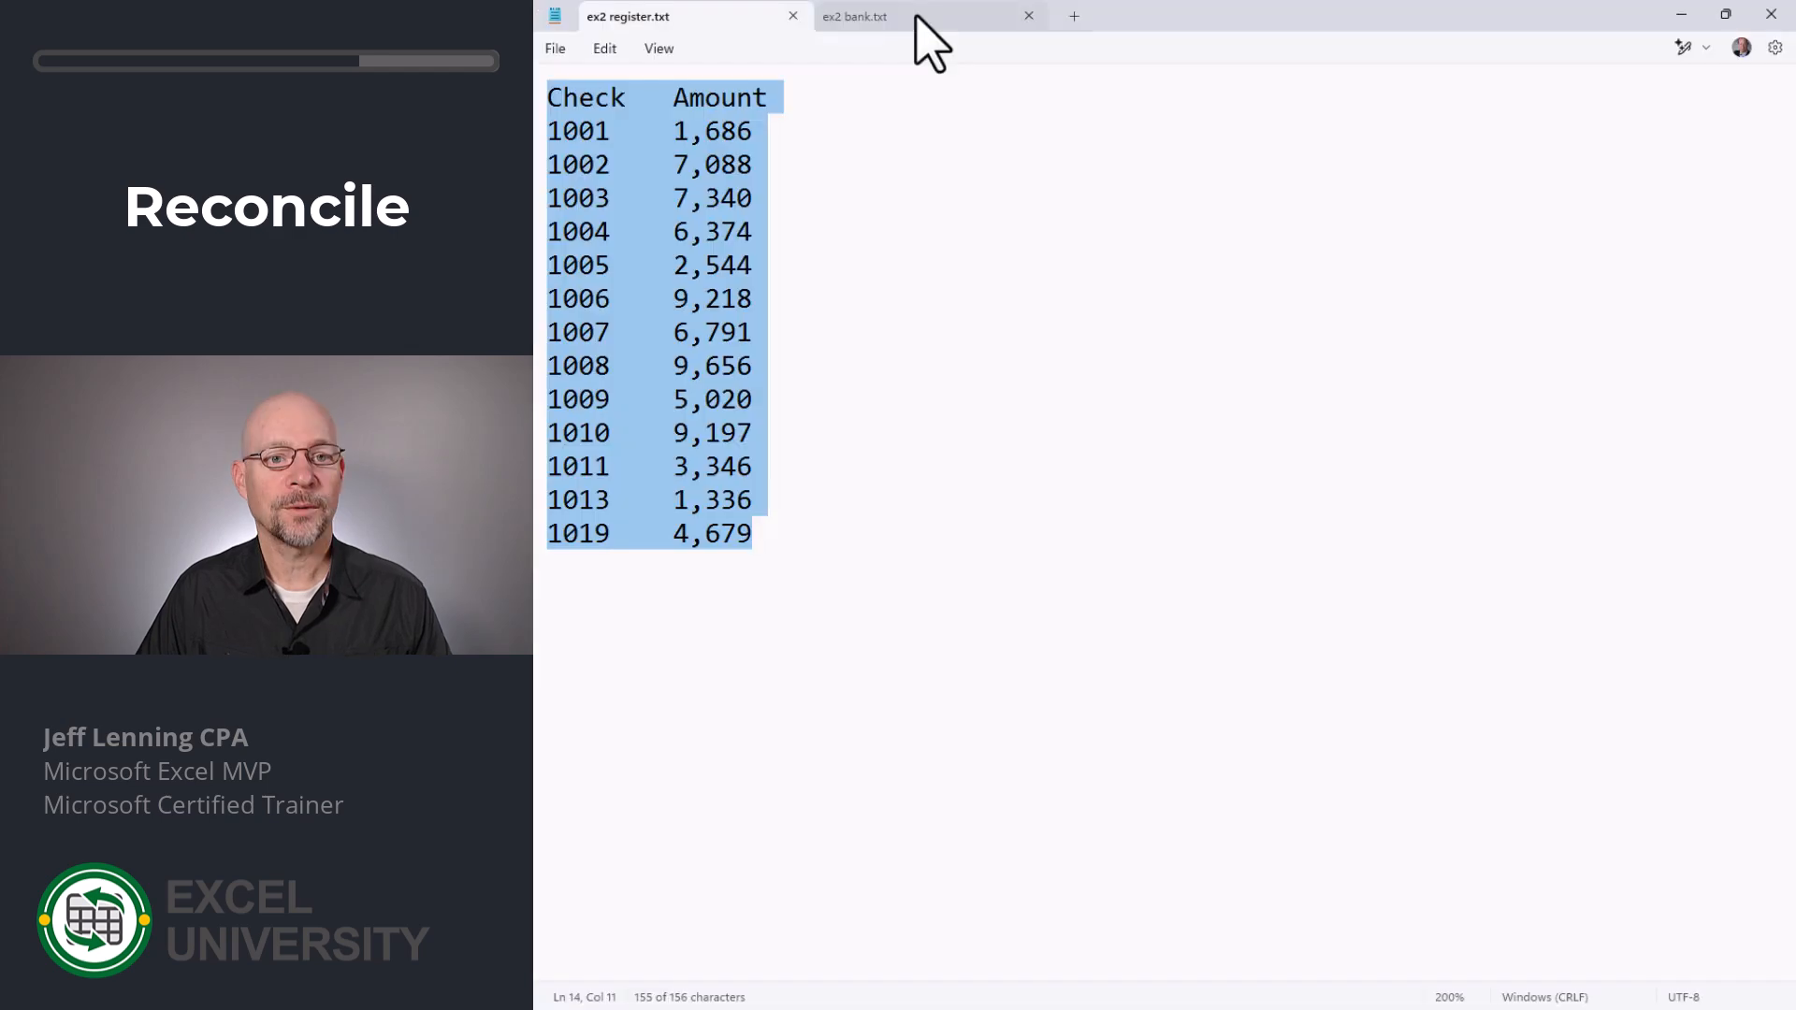
click(914, 16)
key(alt+Tab)
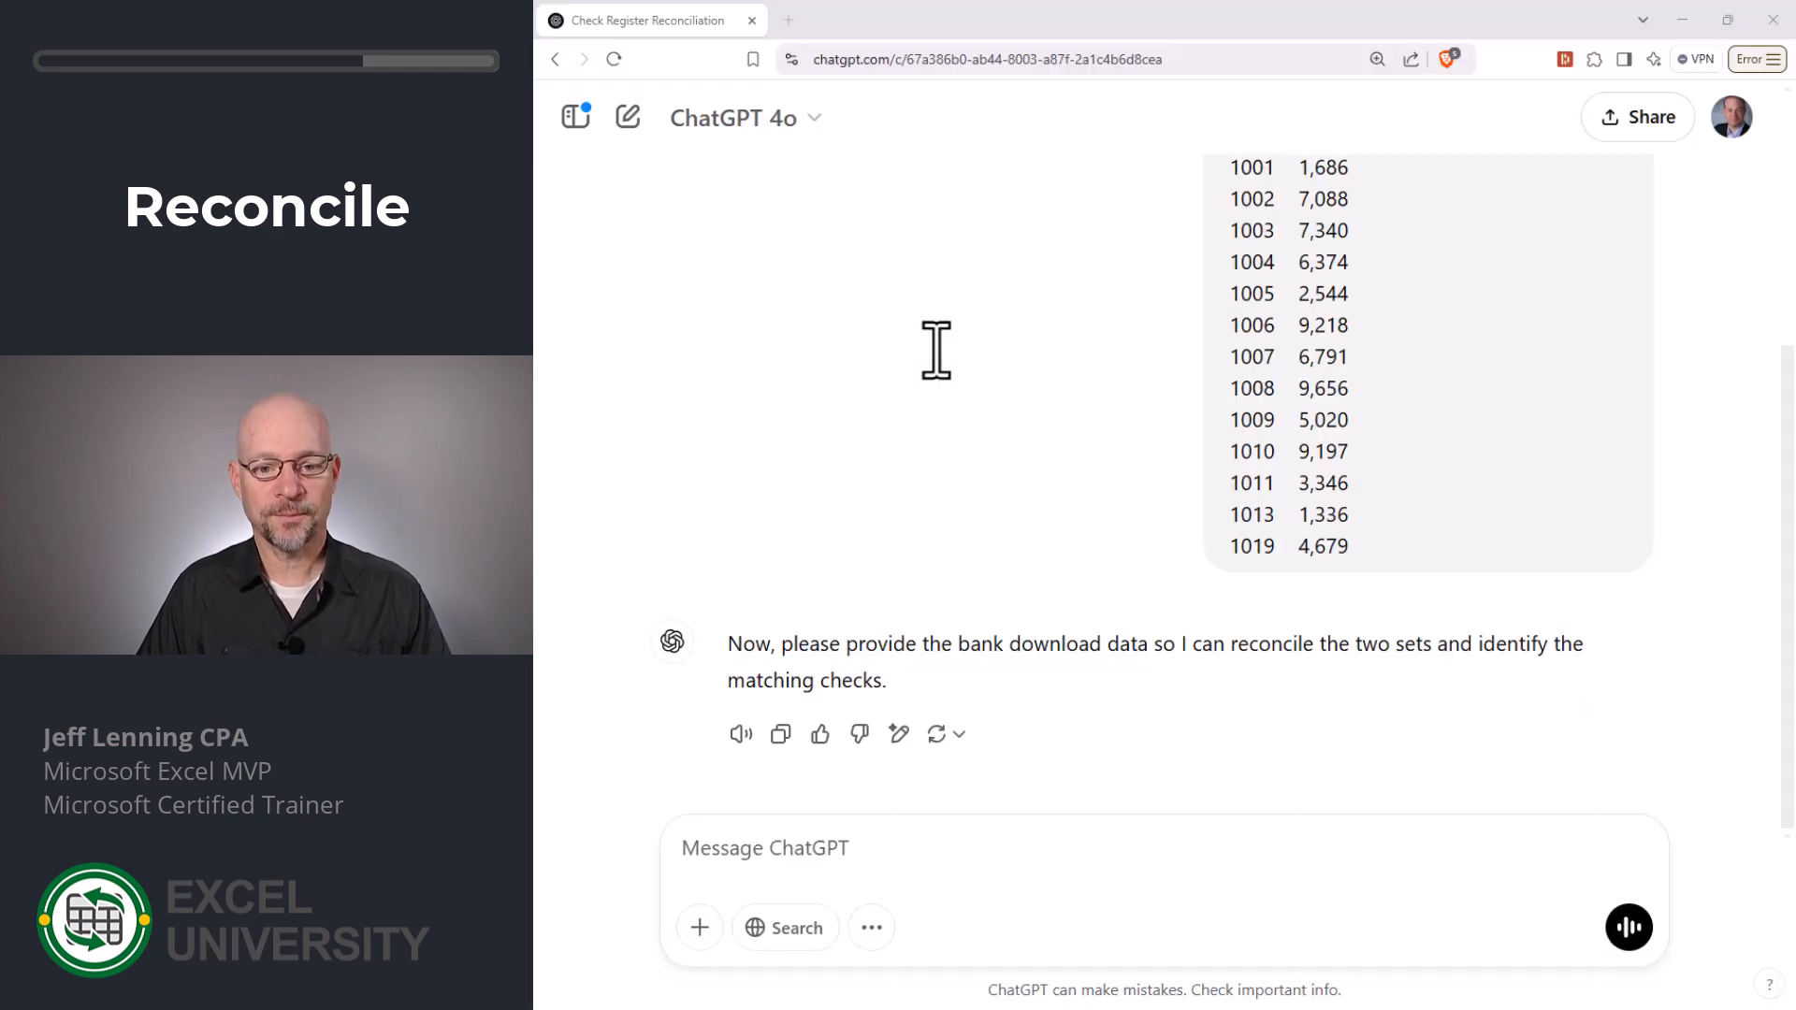
key(ctrl+v)
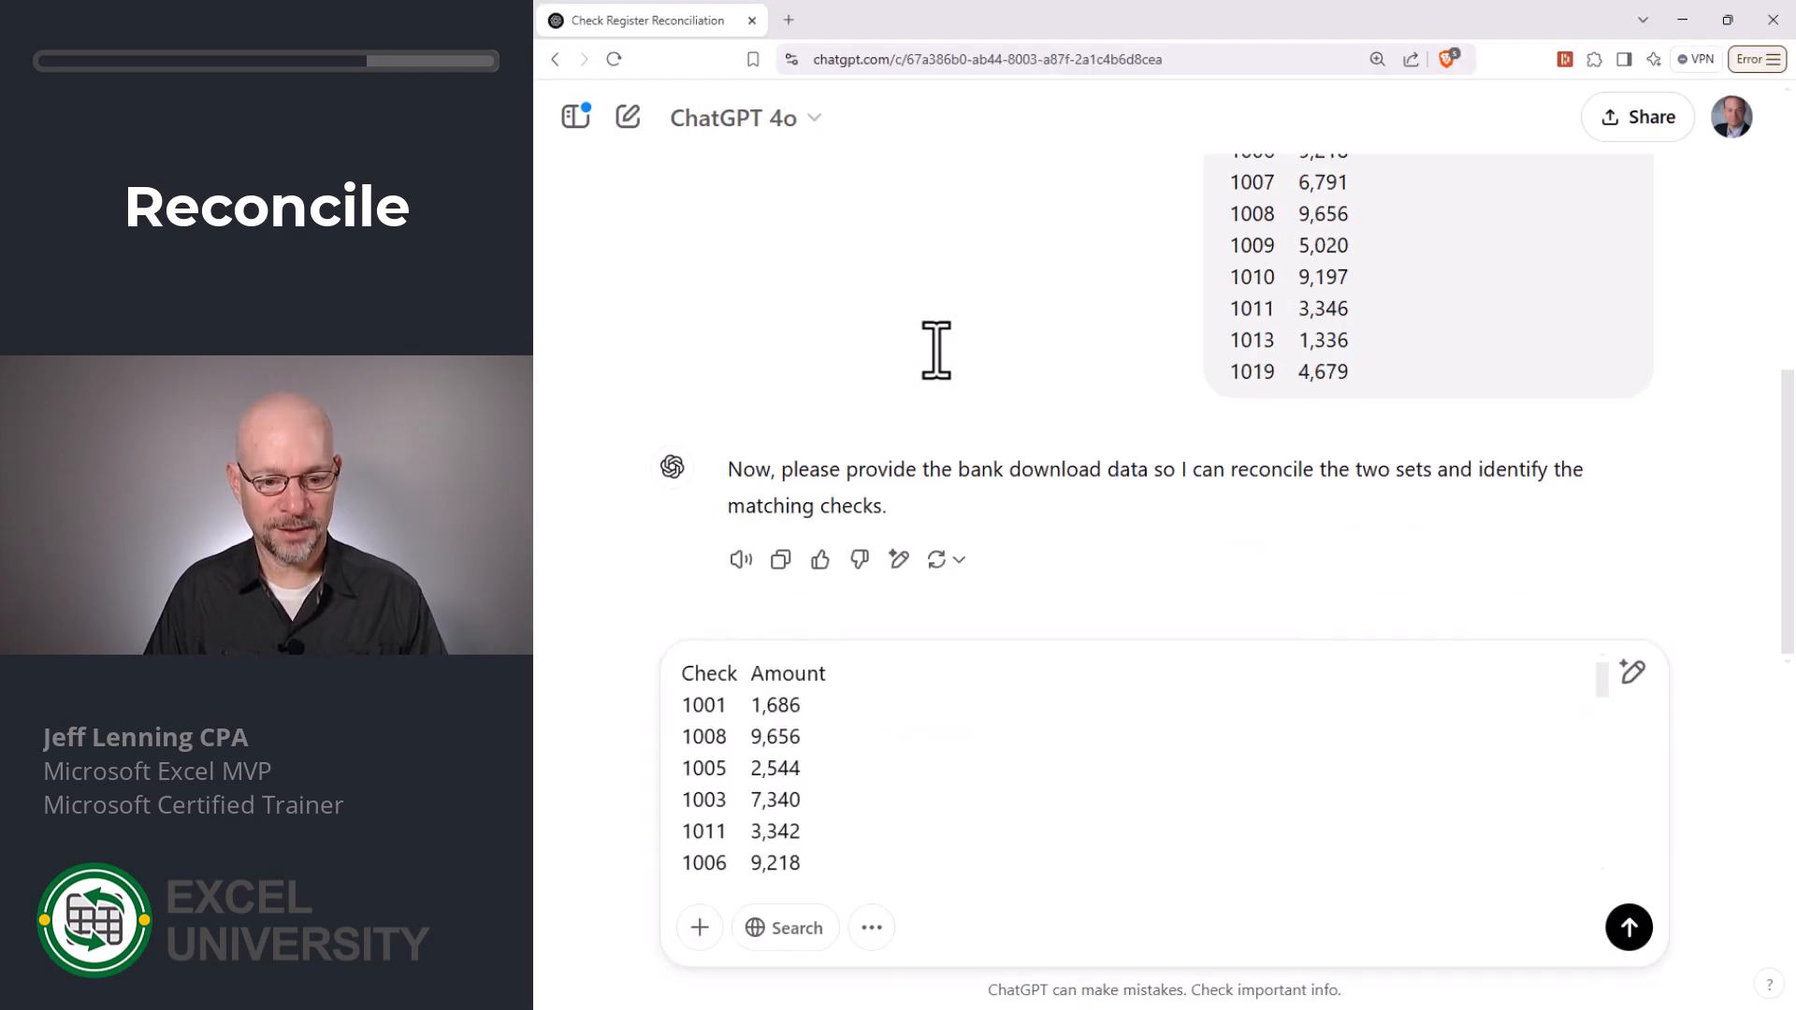
key(Return)
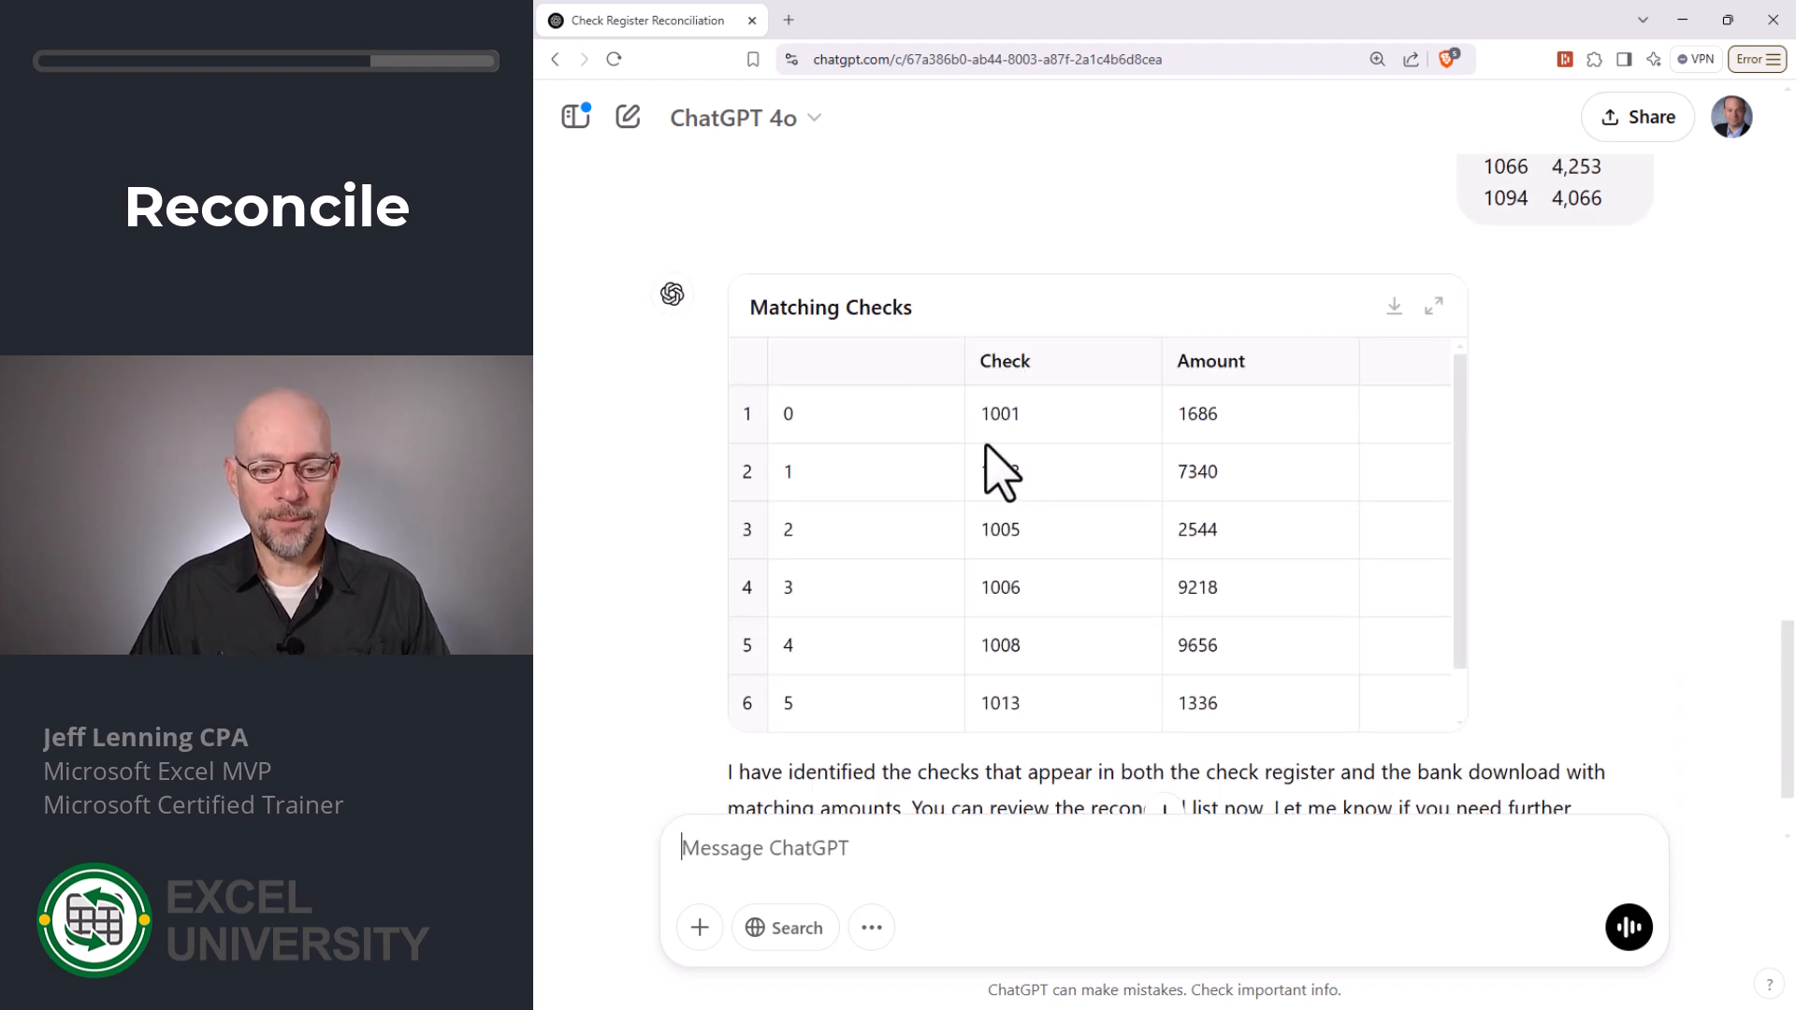
- Review the matching checks, and ask for a column showing the amount from the bank download and another column computing the difference
scroll(1012, 513, down, 3)
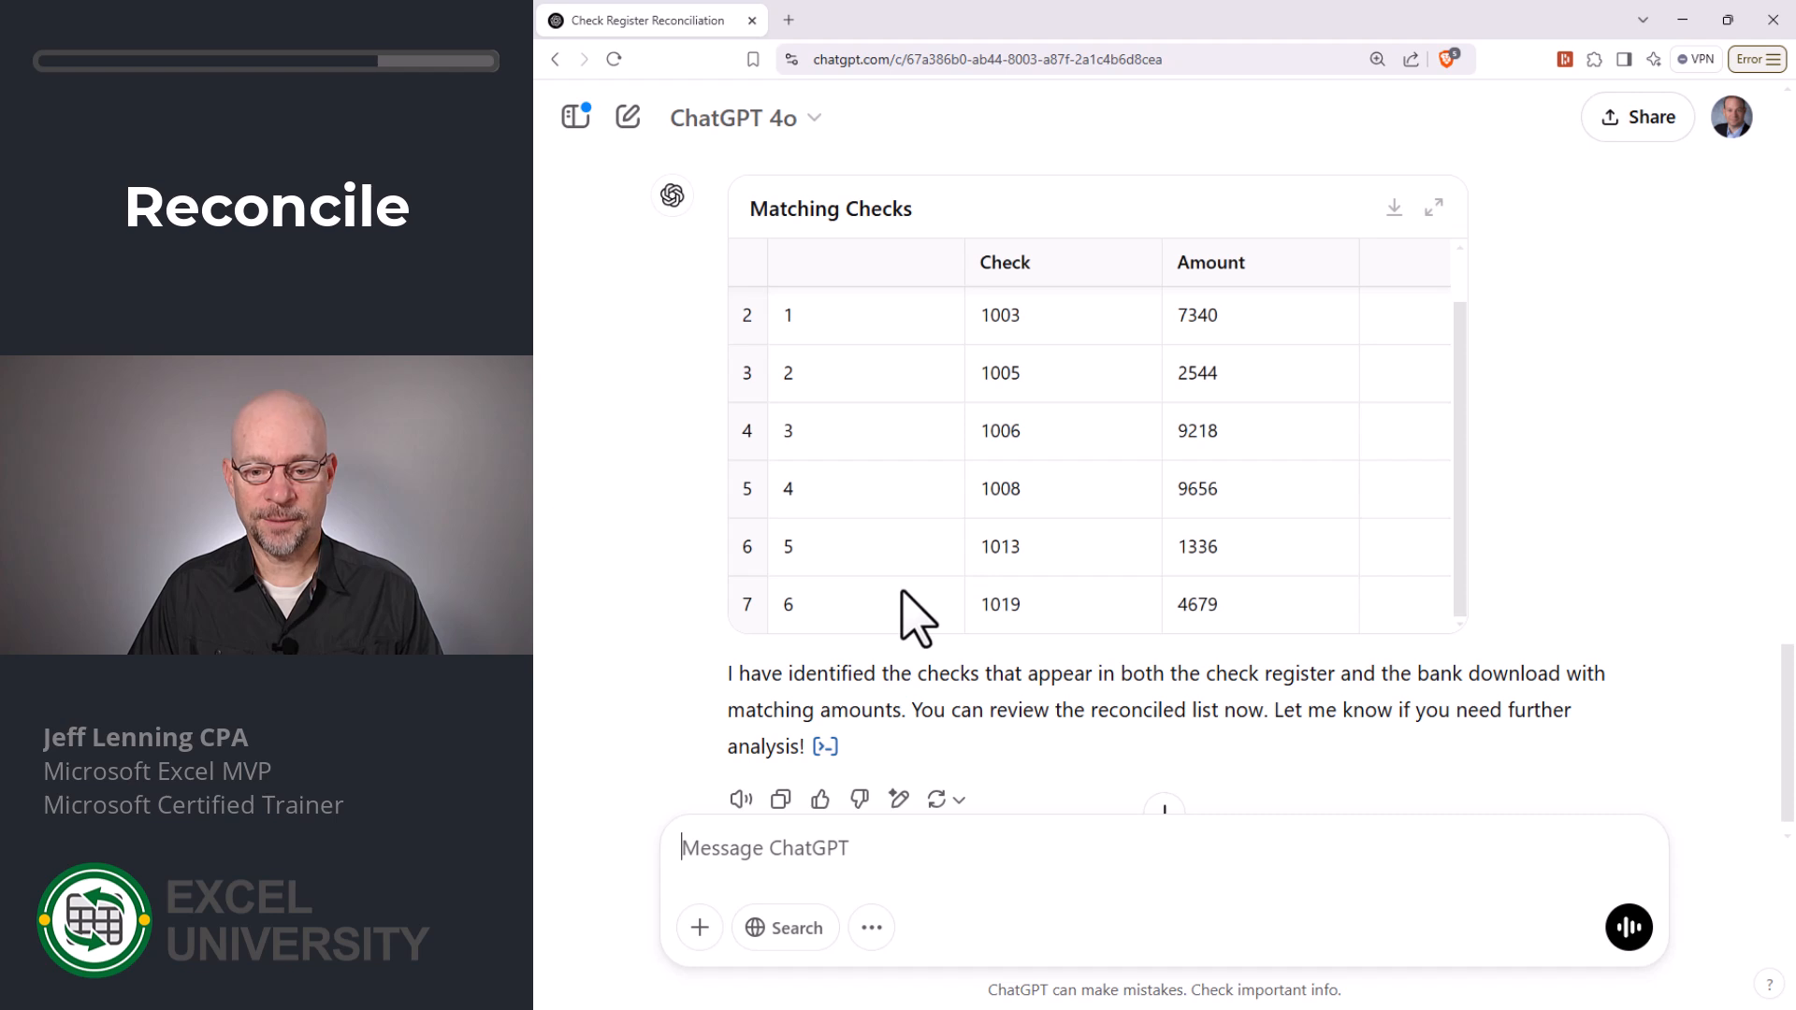
scroll(1326, 445, down, 1)
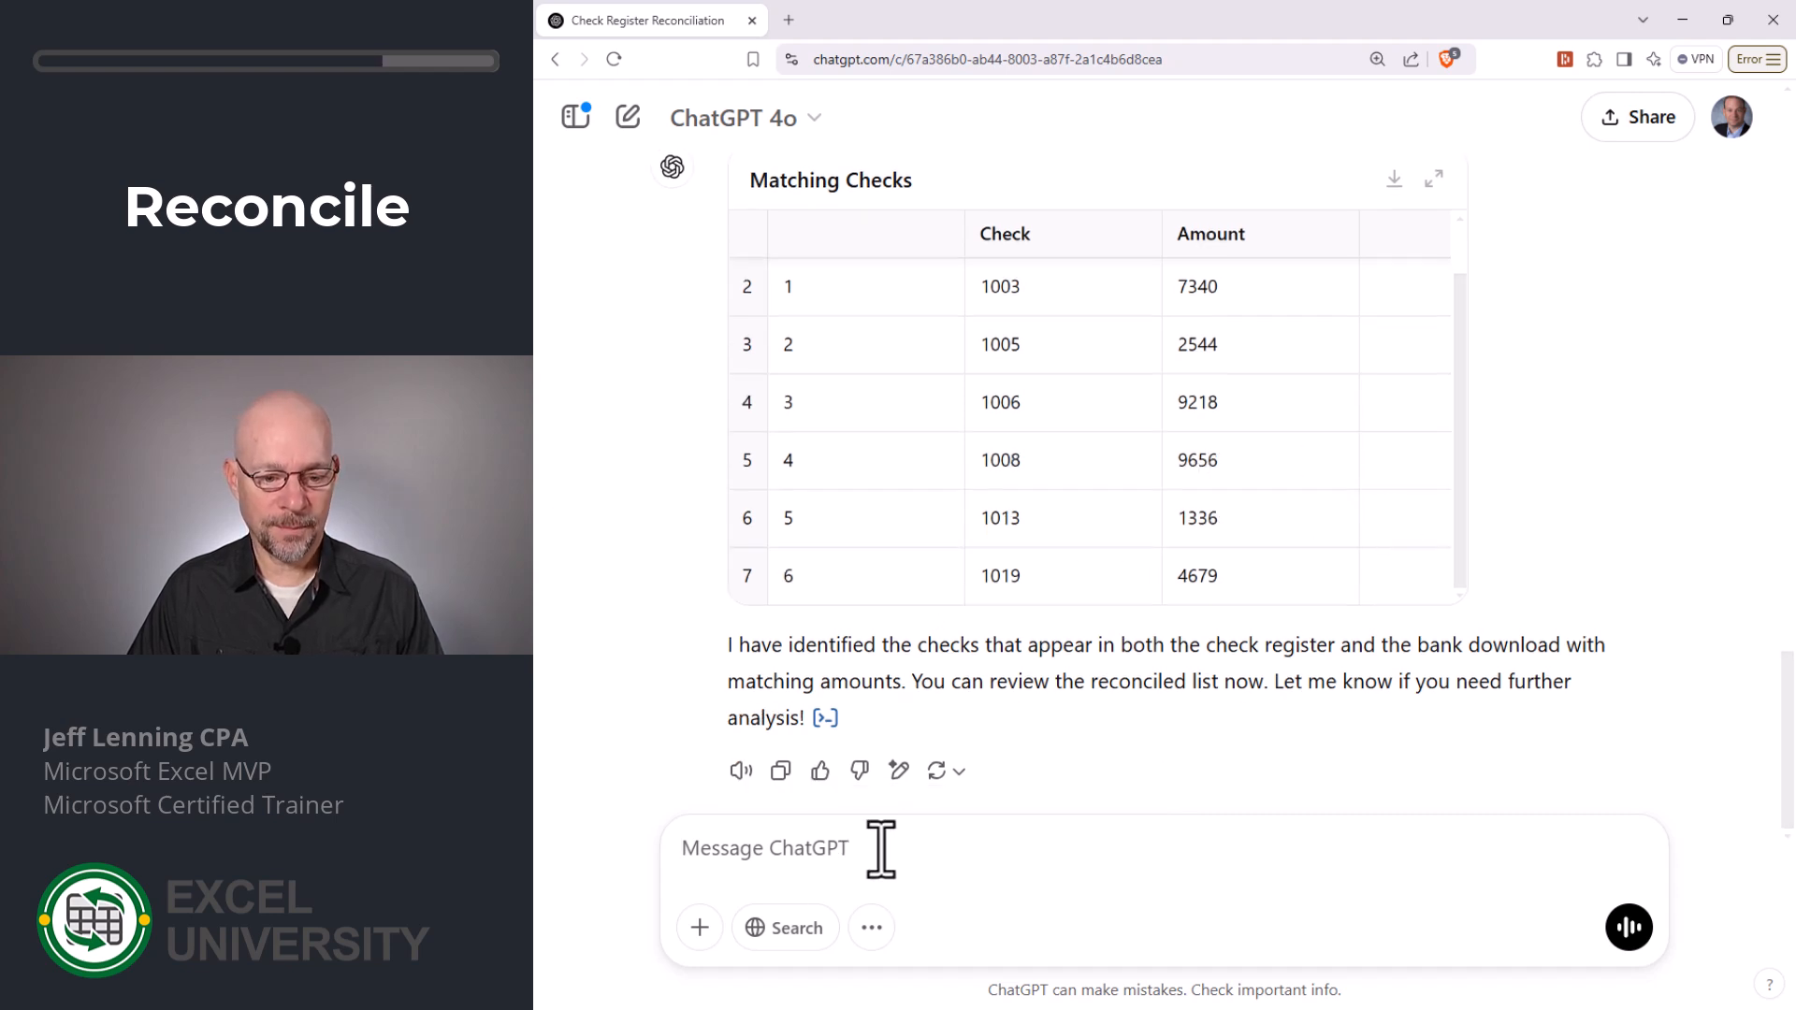
text(add a co)
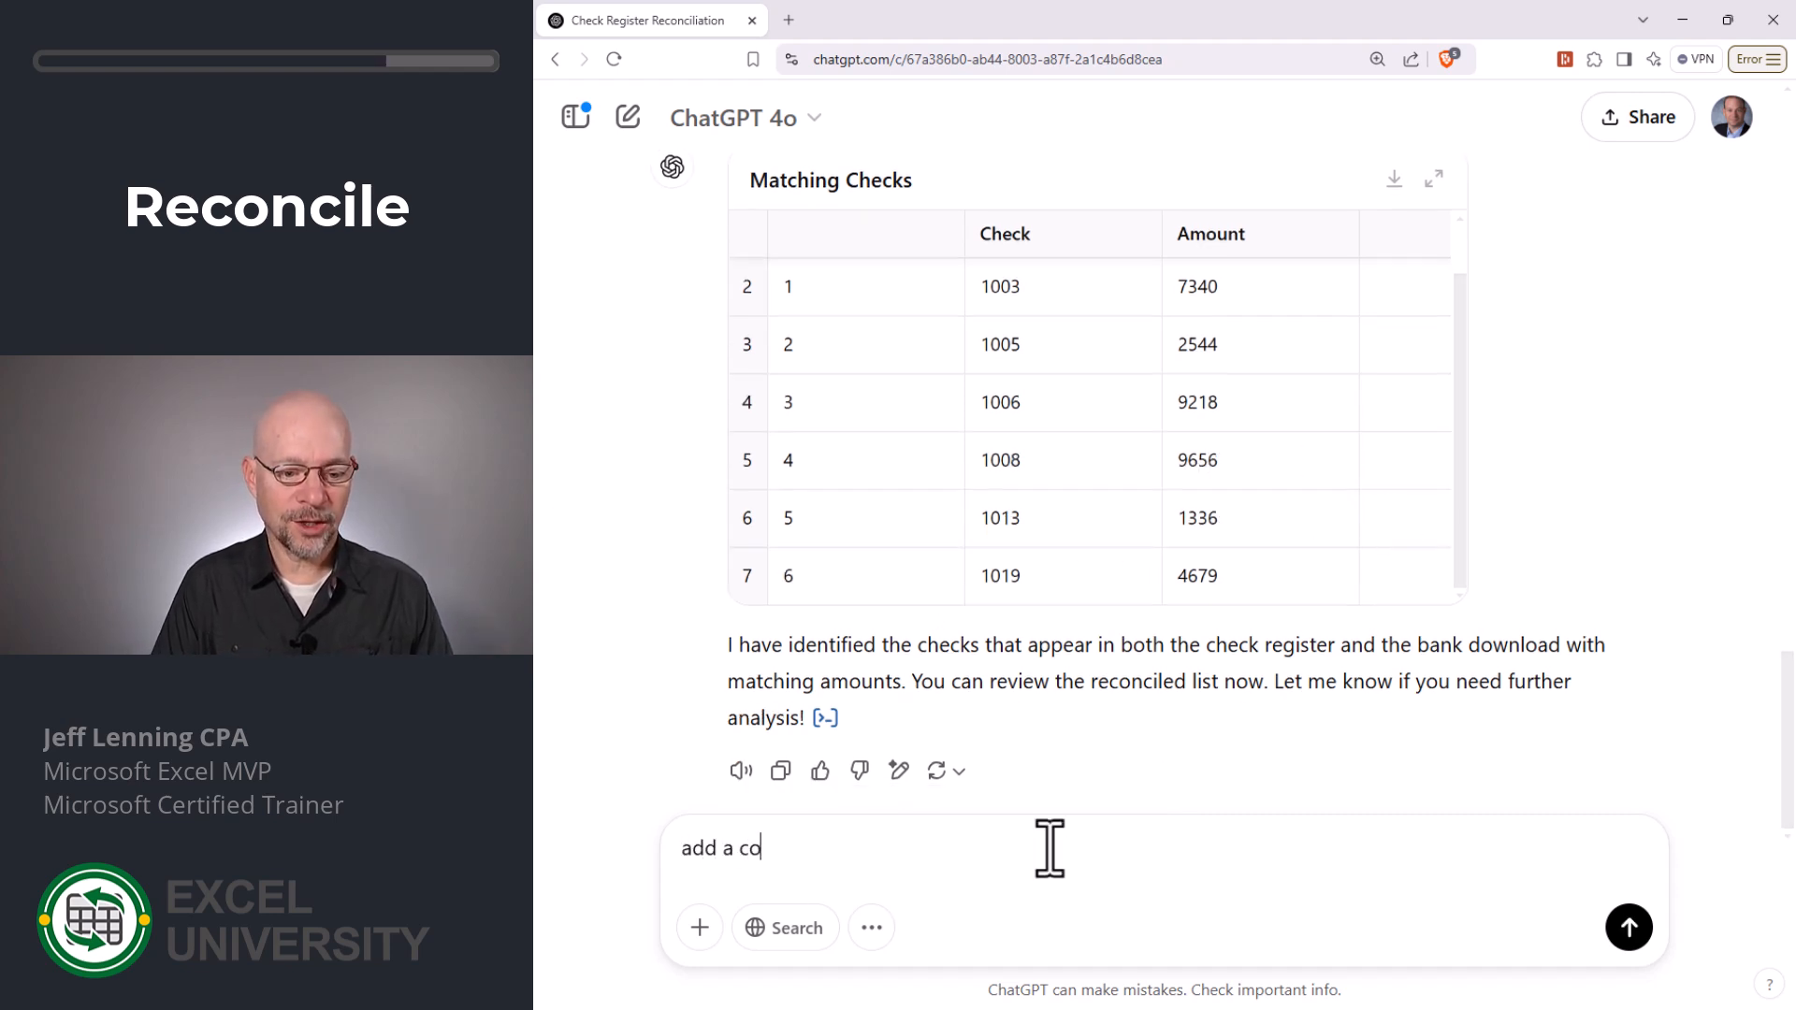
text(lumn that shows the)
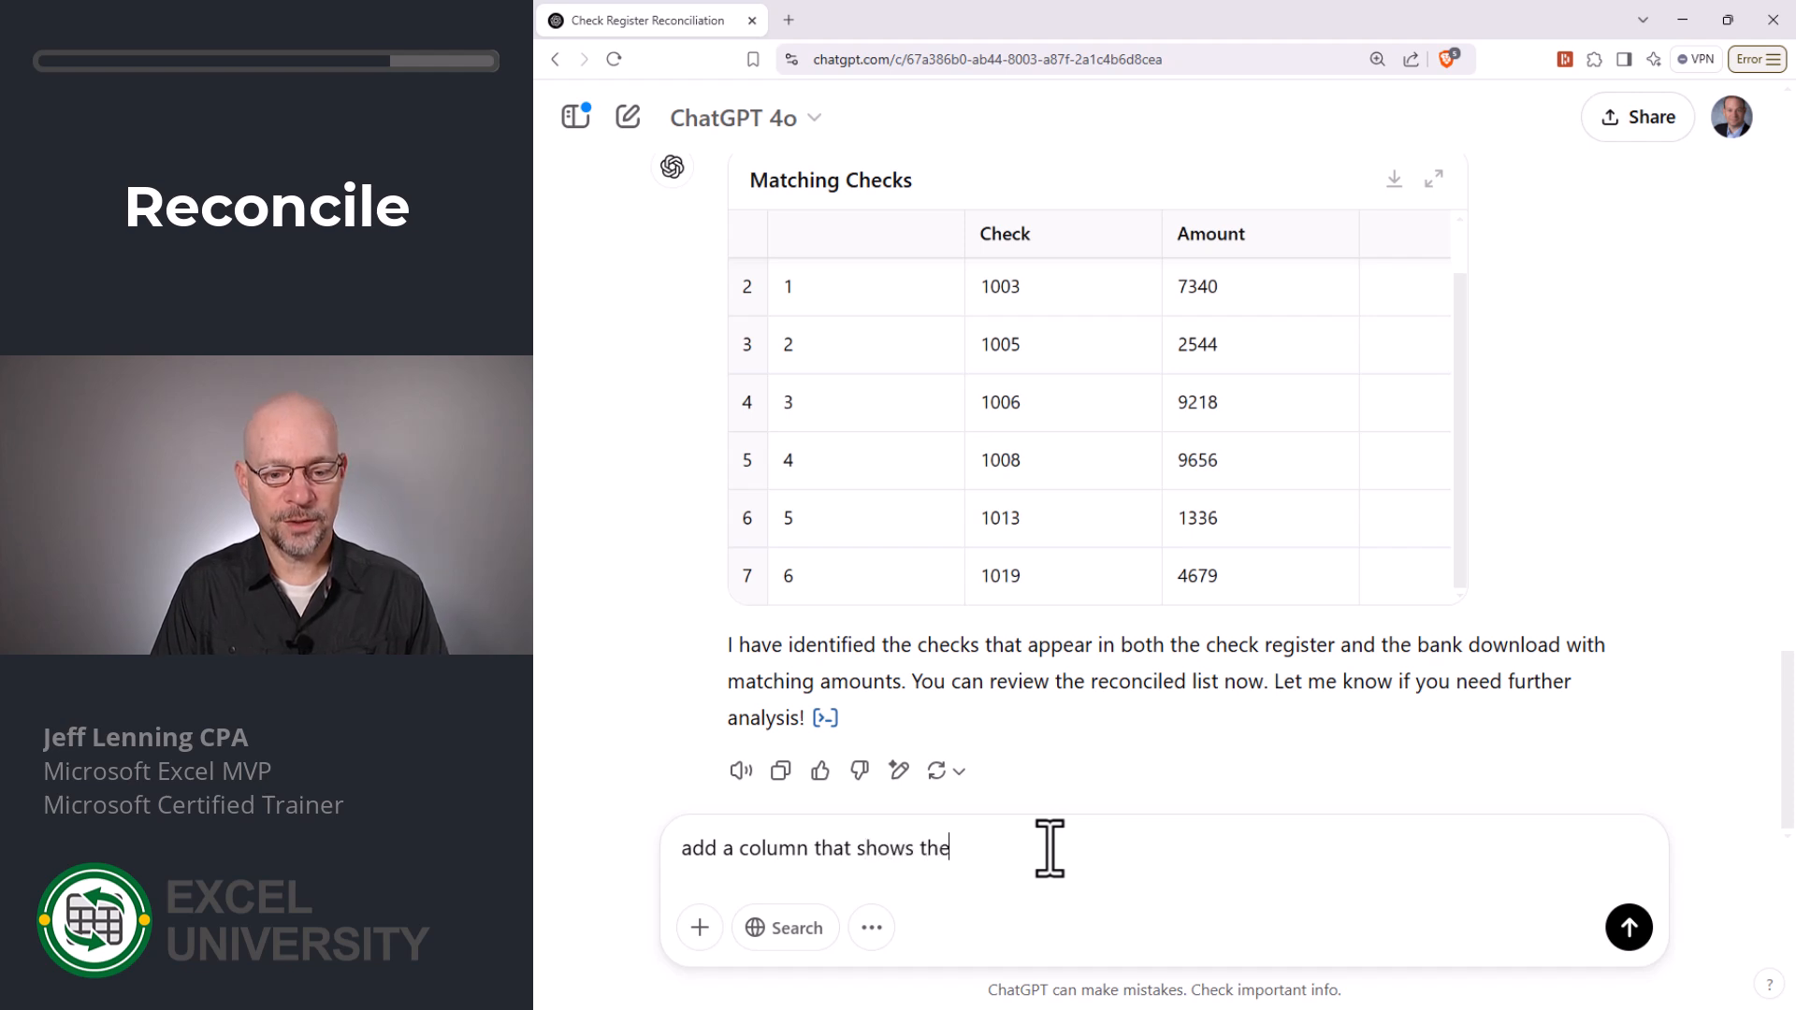
text( amount fro)
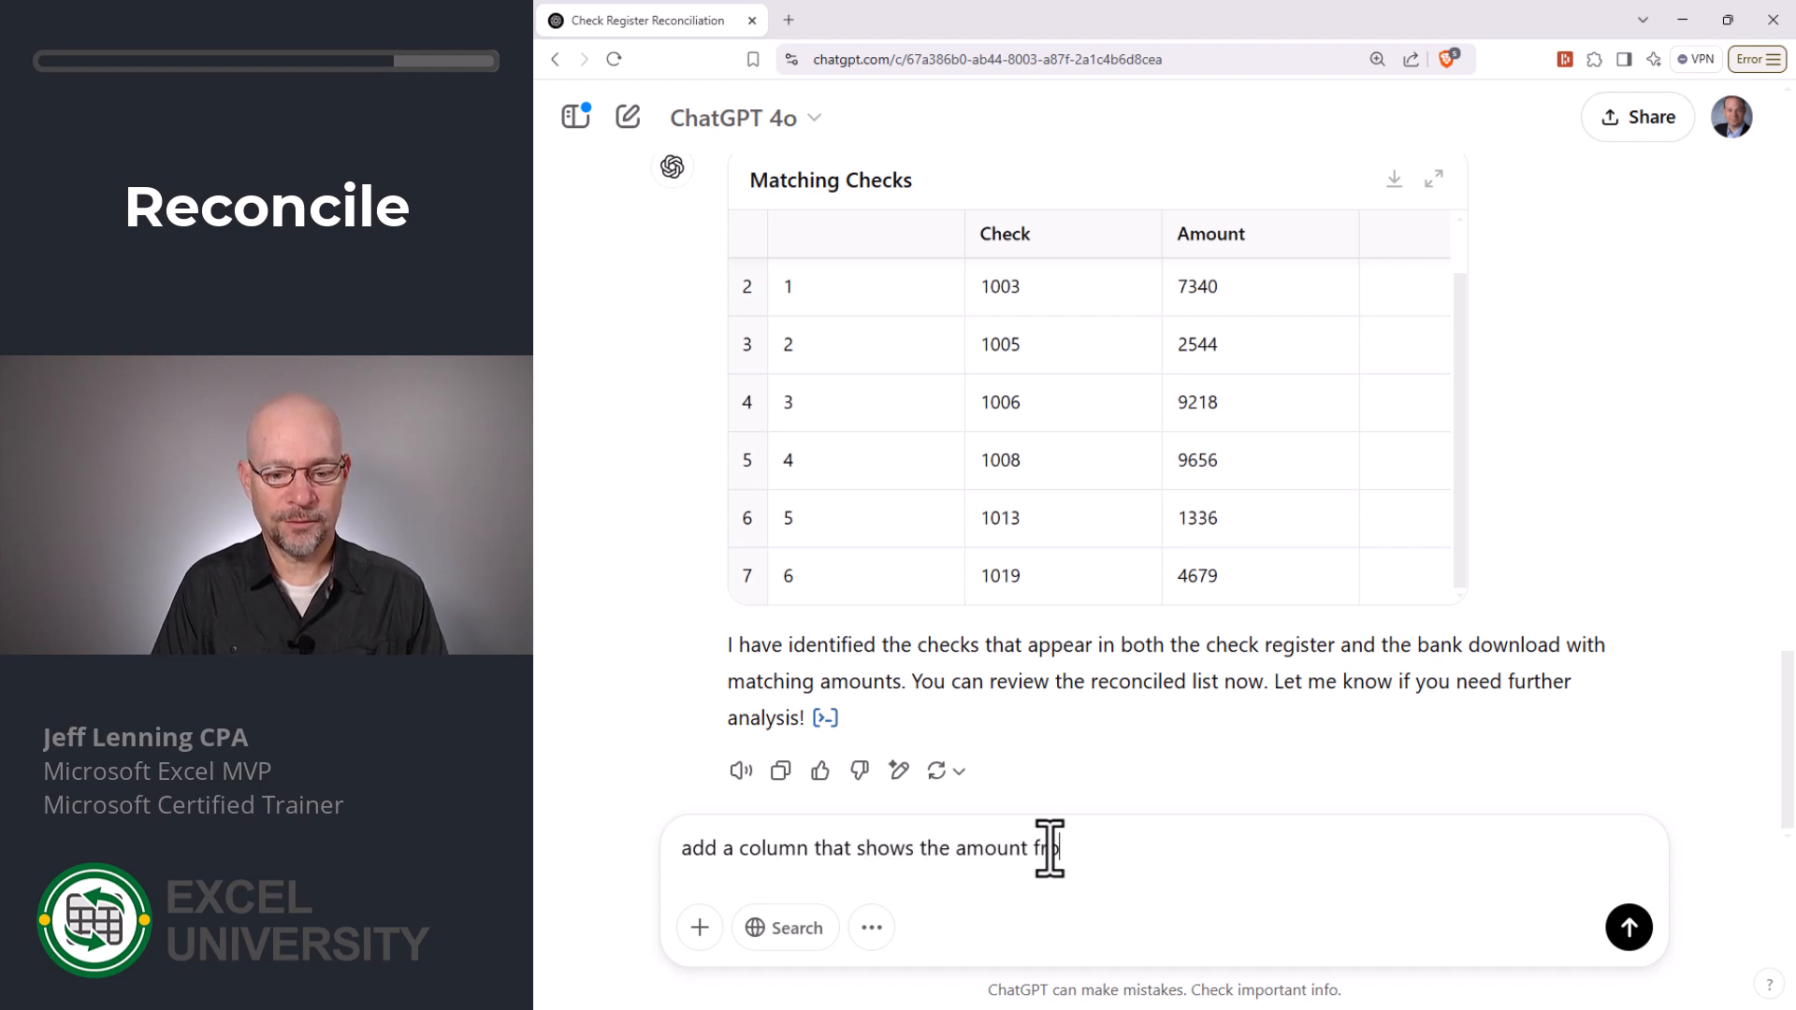
text(m the bank download)
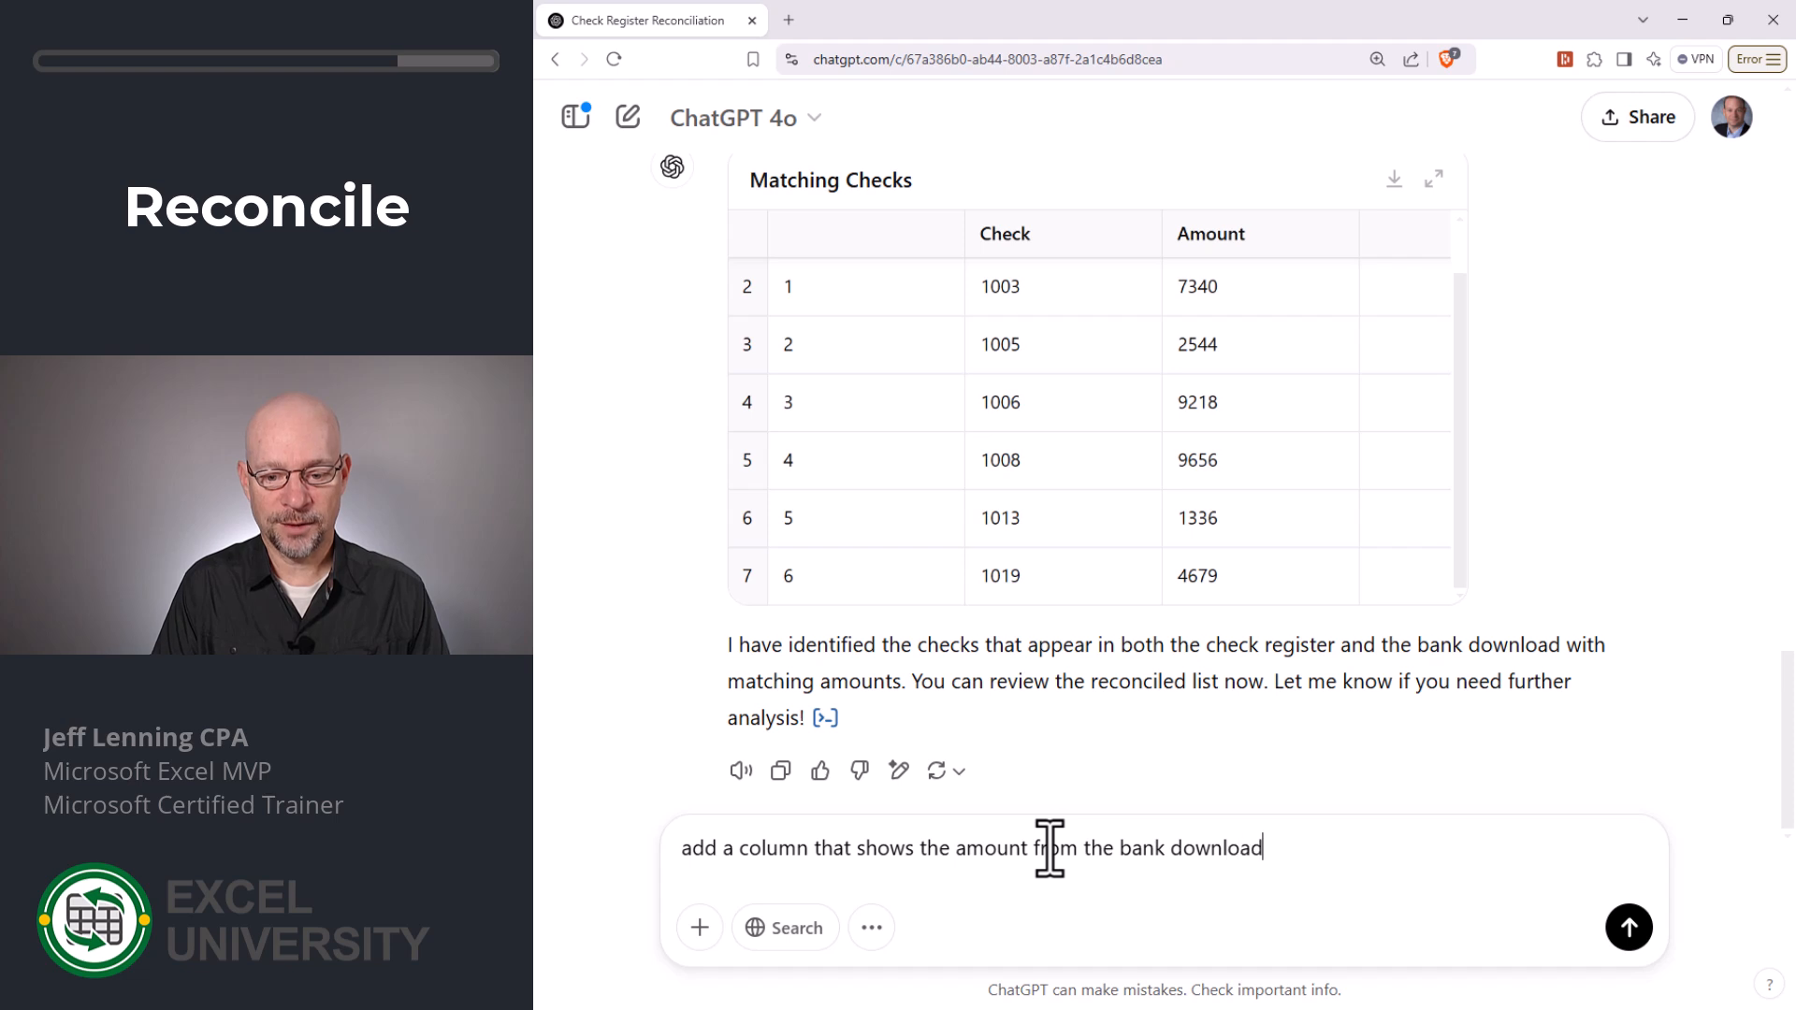
text(, and then another column that com)
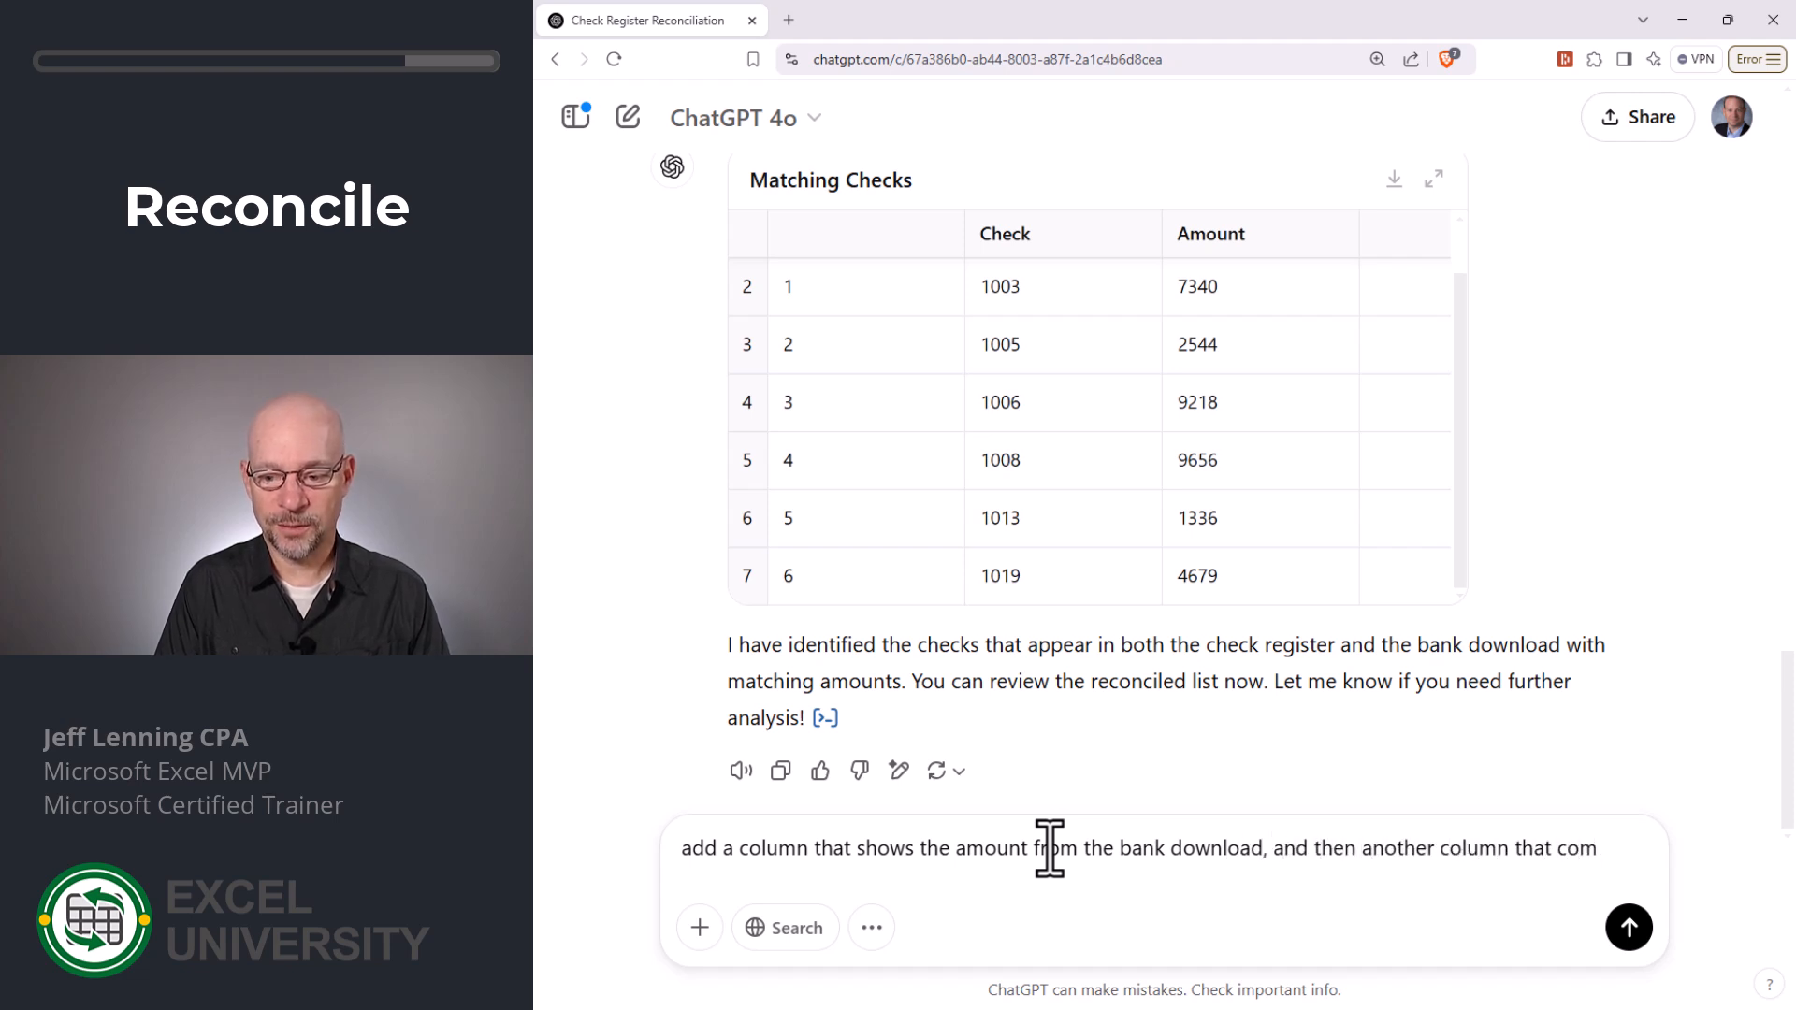
text(putes the diffe)
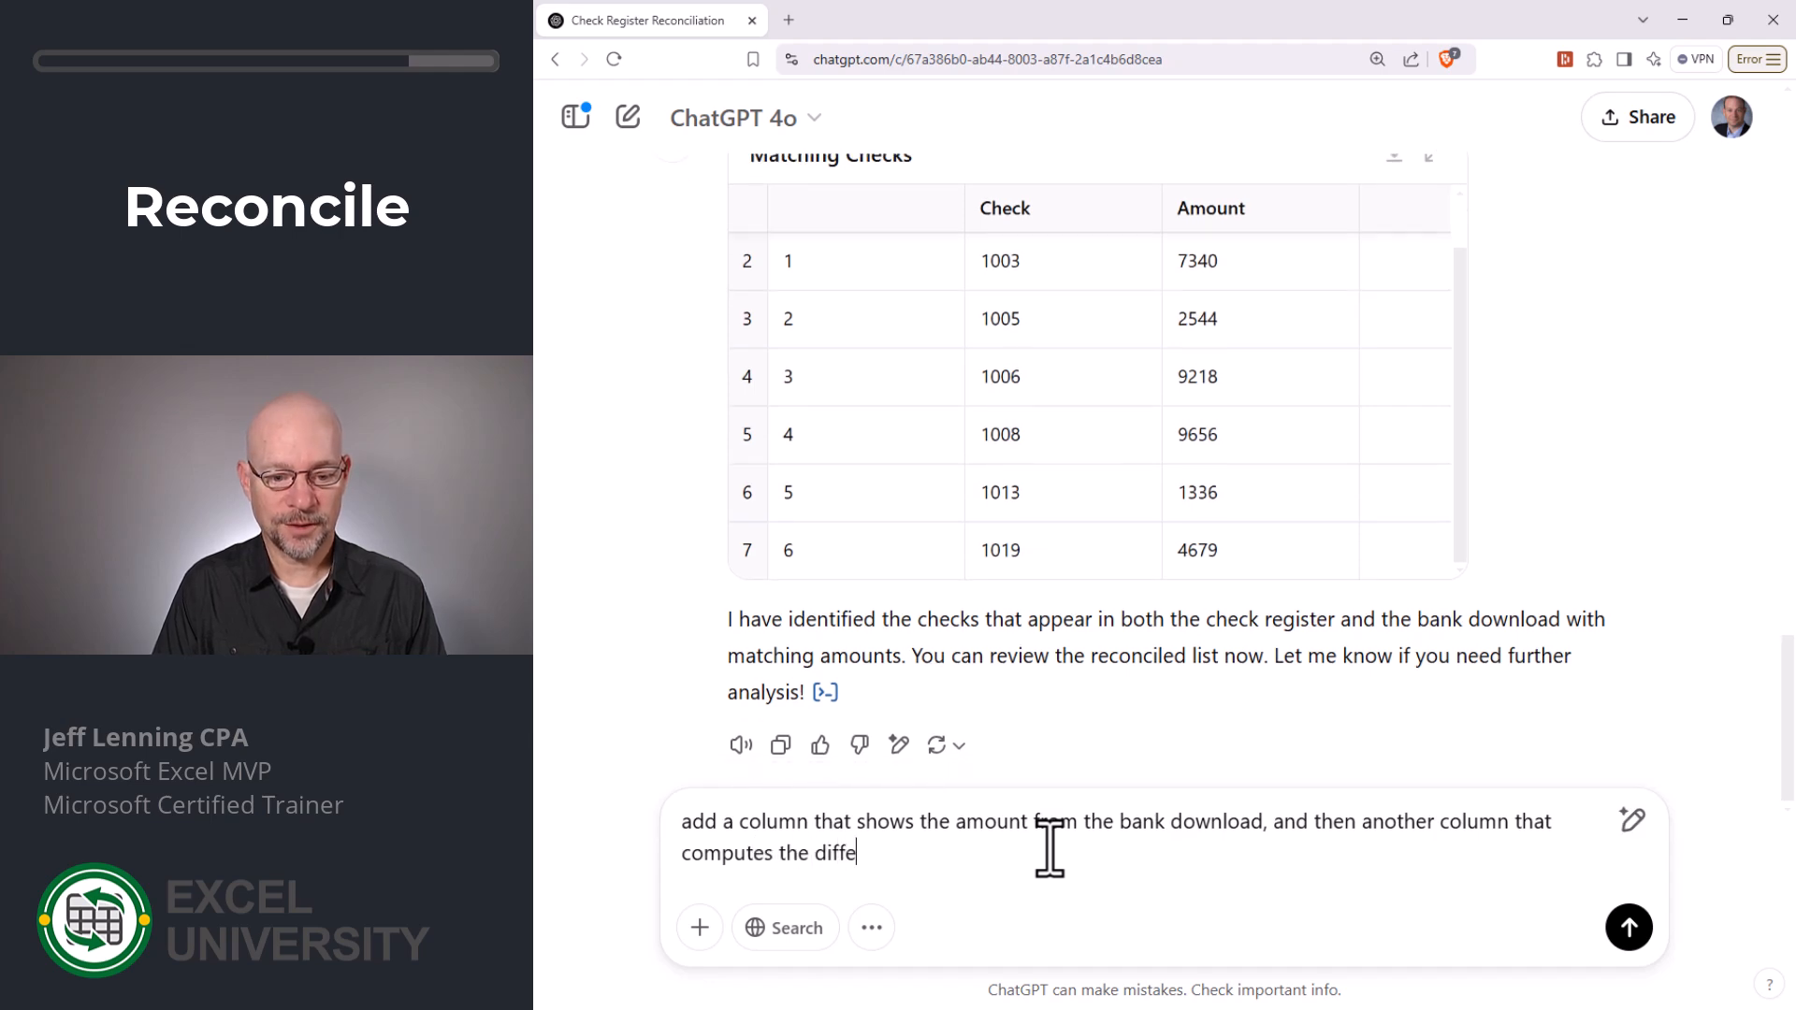
text(rence.)
key(Return)
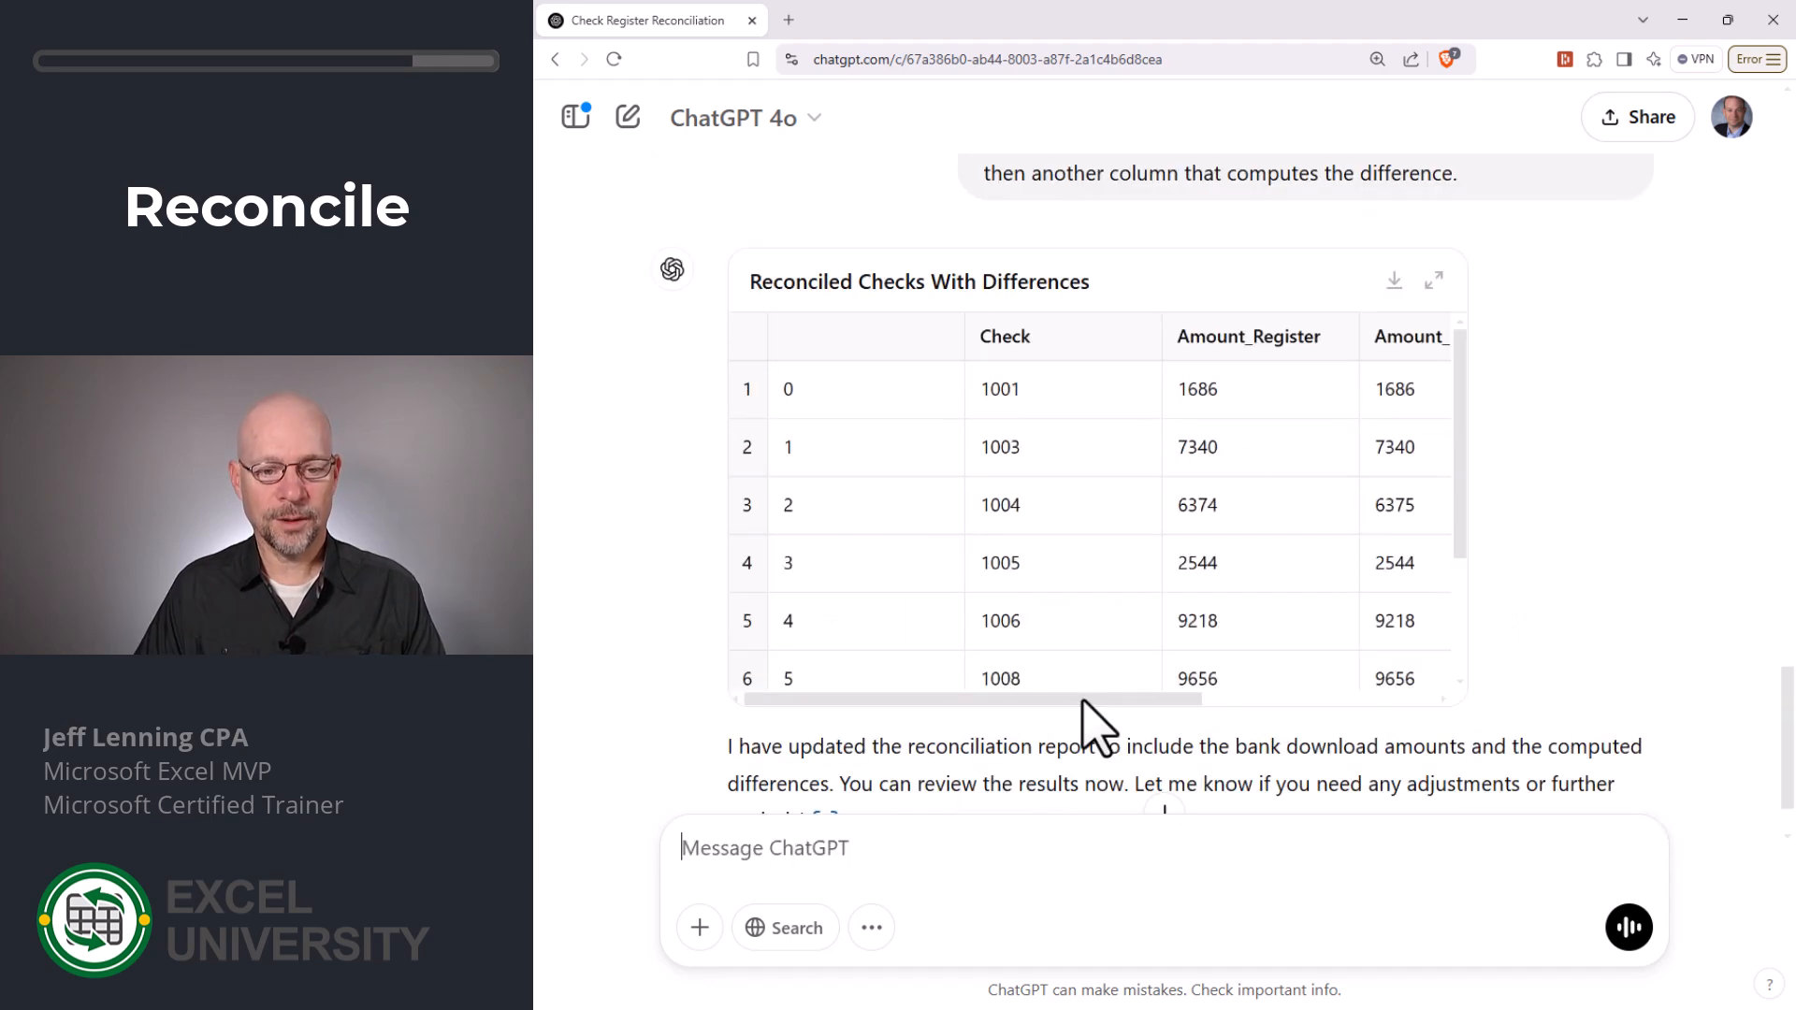
- Review the Difference column of the reconciled checks and ask for a list of outstanding checks
drag(1082, 701, 1259, 708)
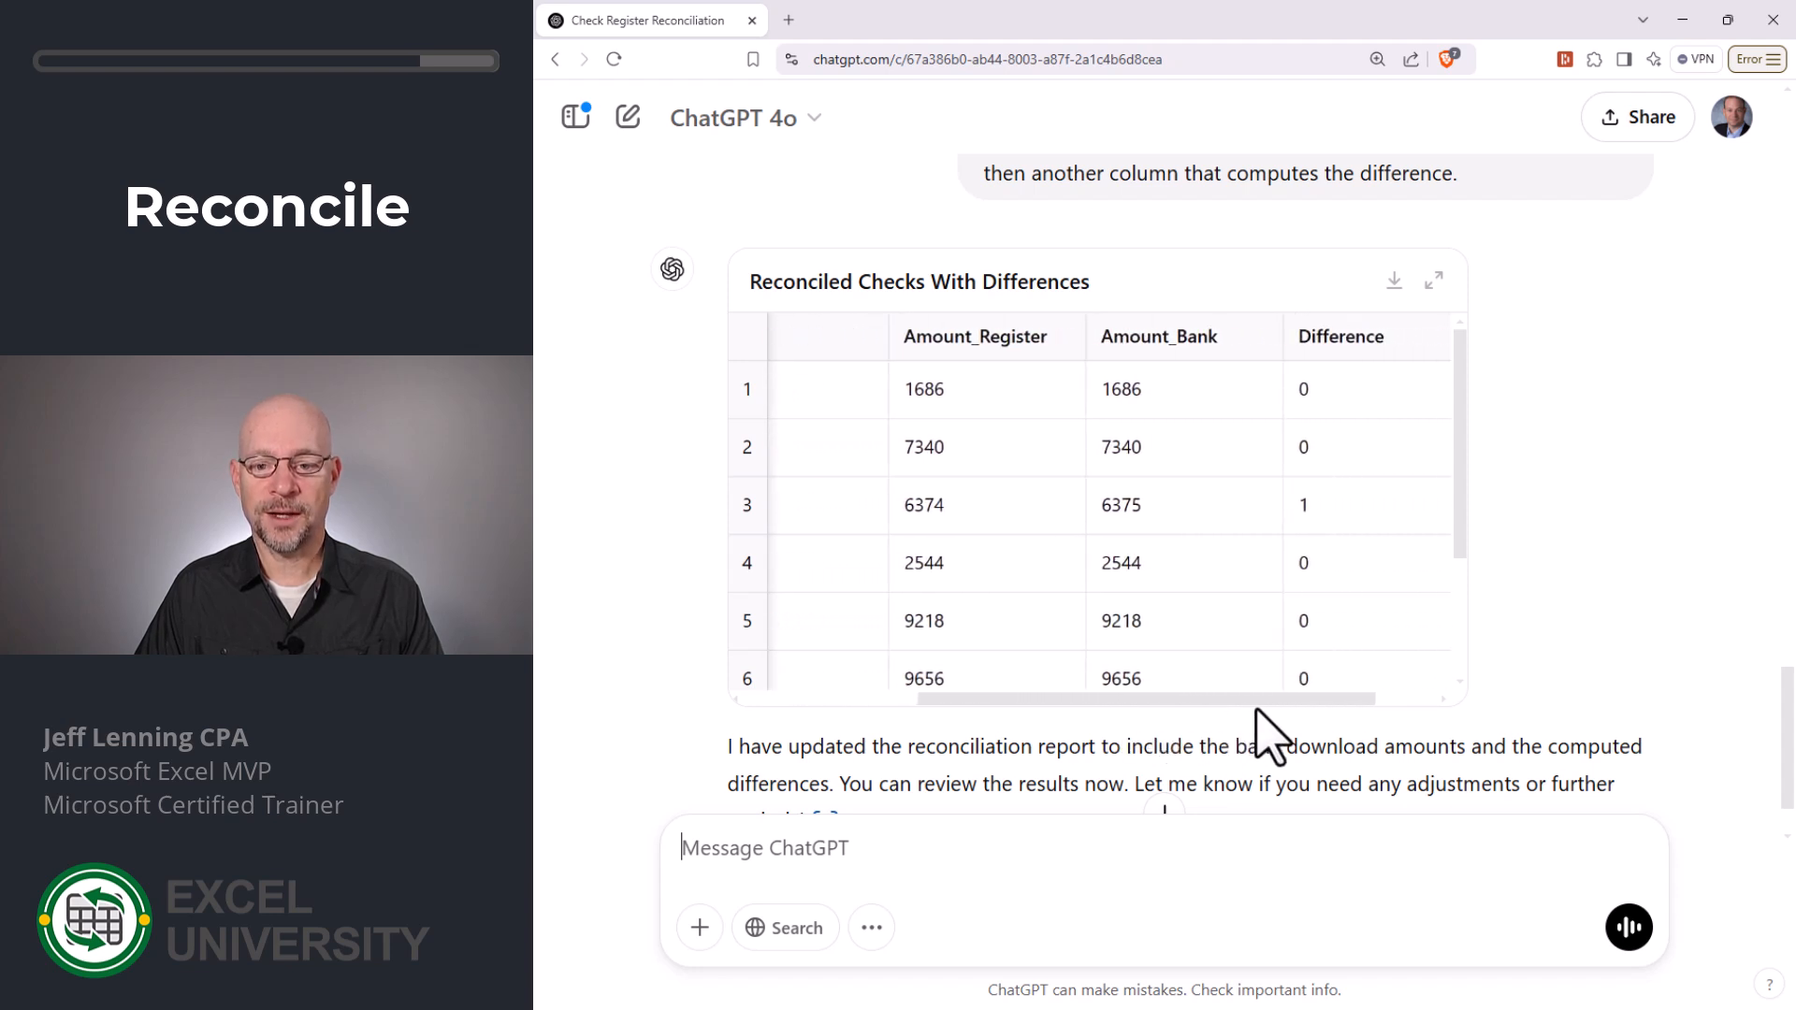
scroll(1365, 608, down, 2)
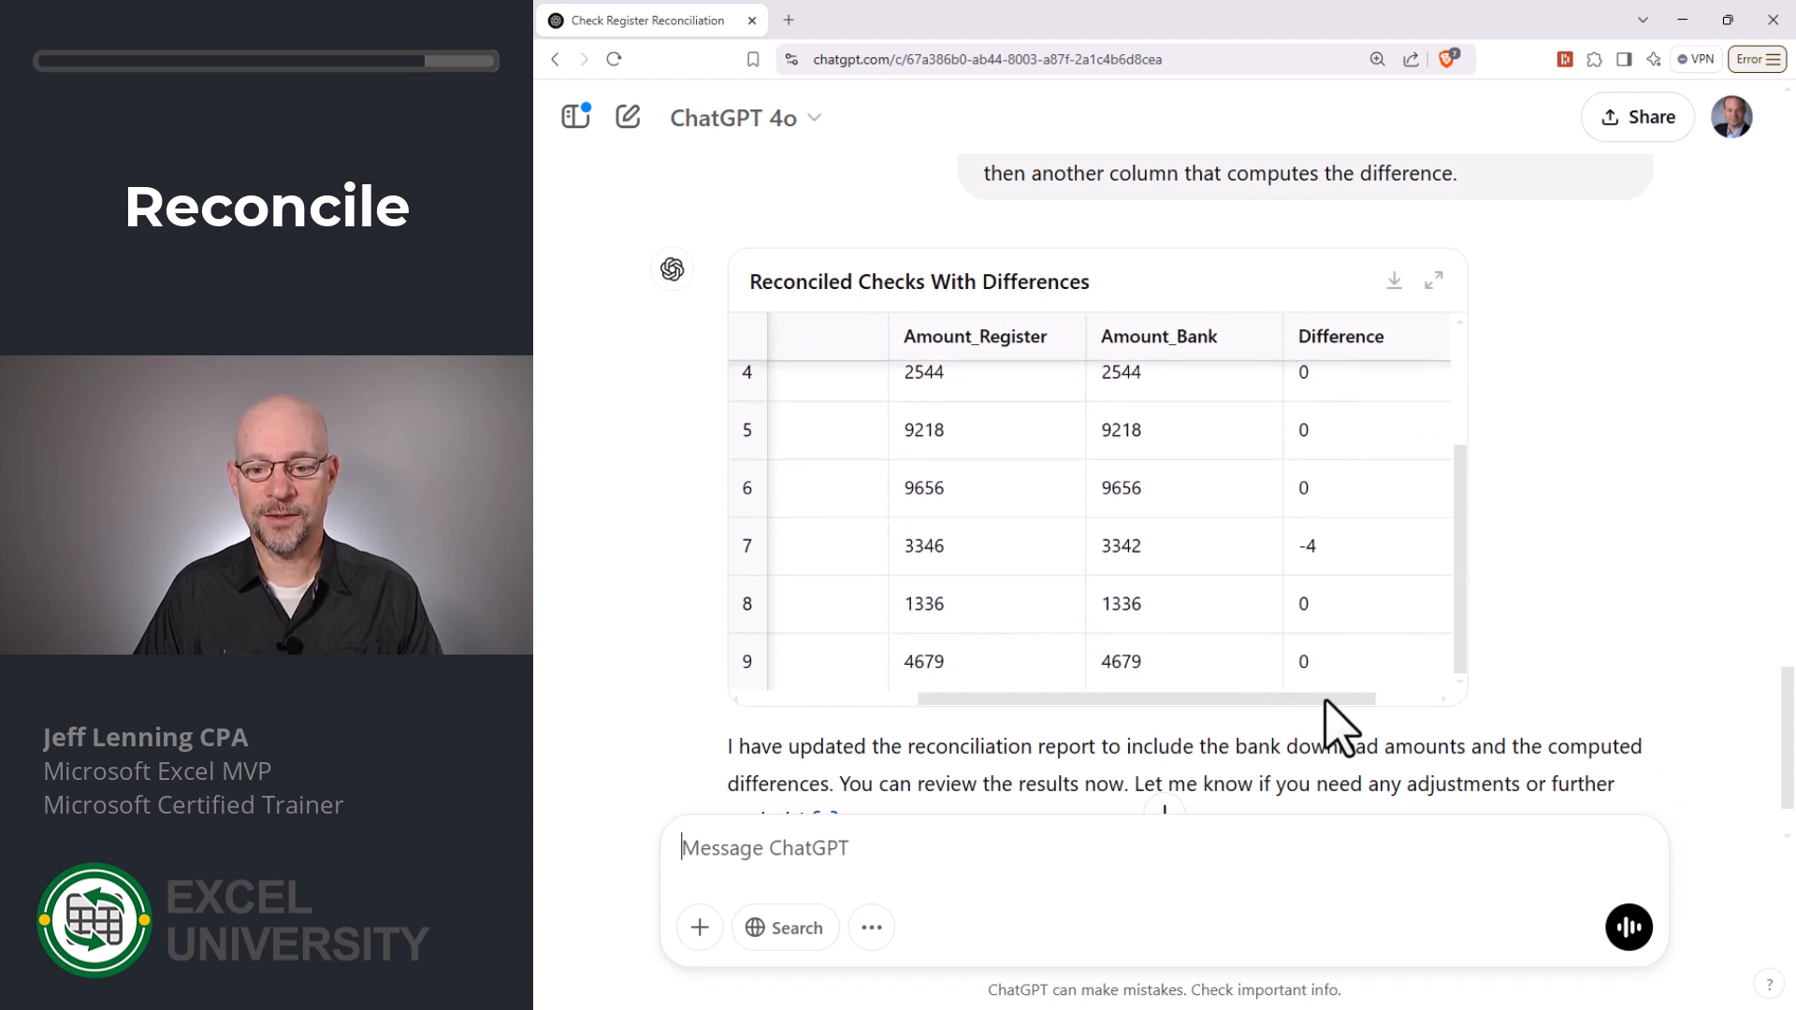
scroll(1401, 639, down, 1)
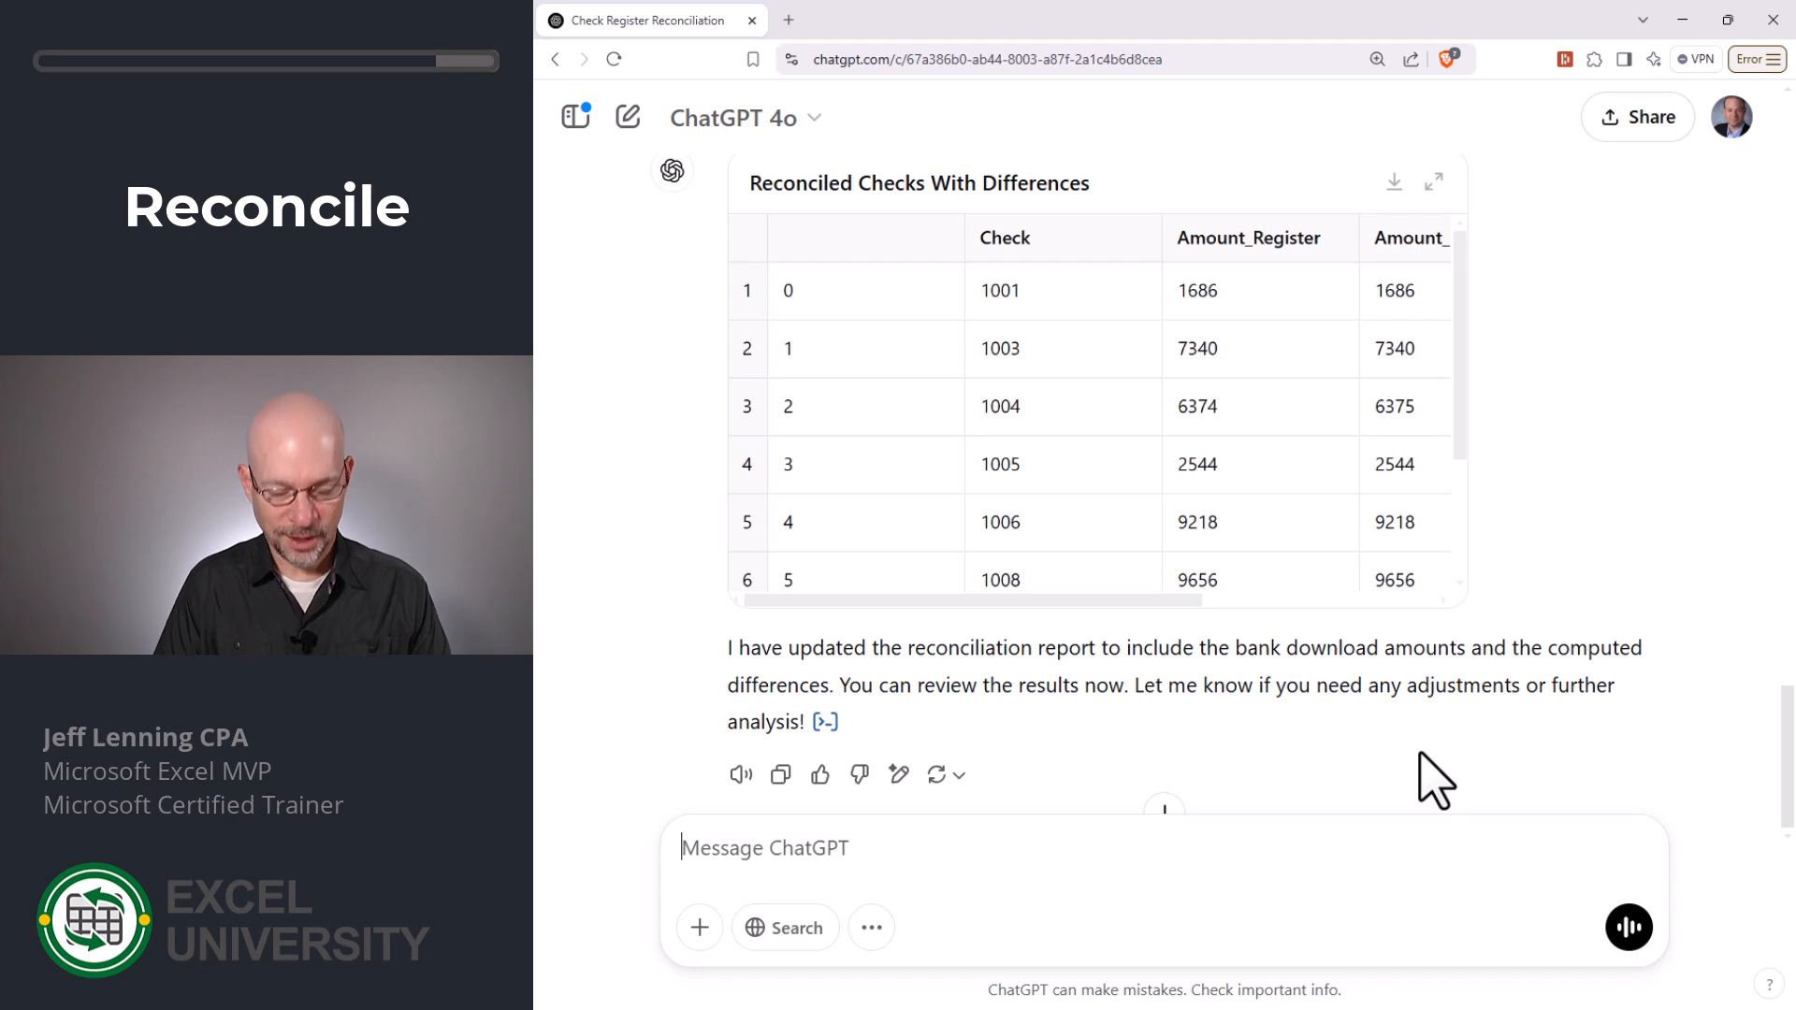
text(now give me a )
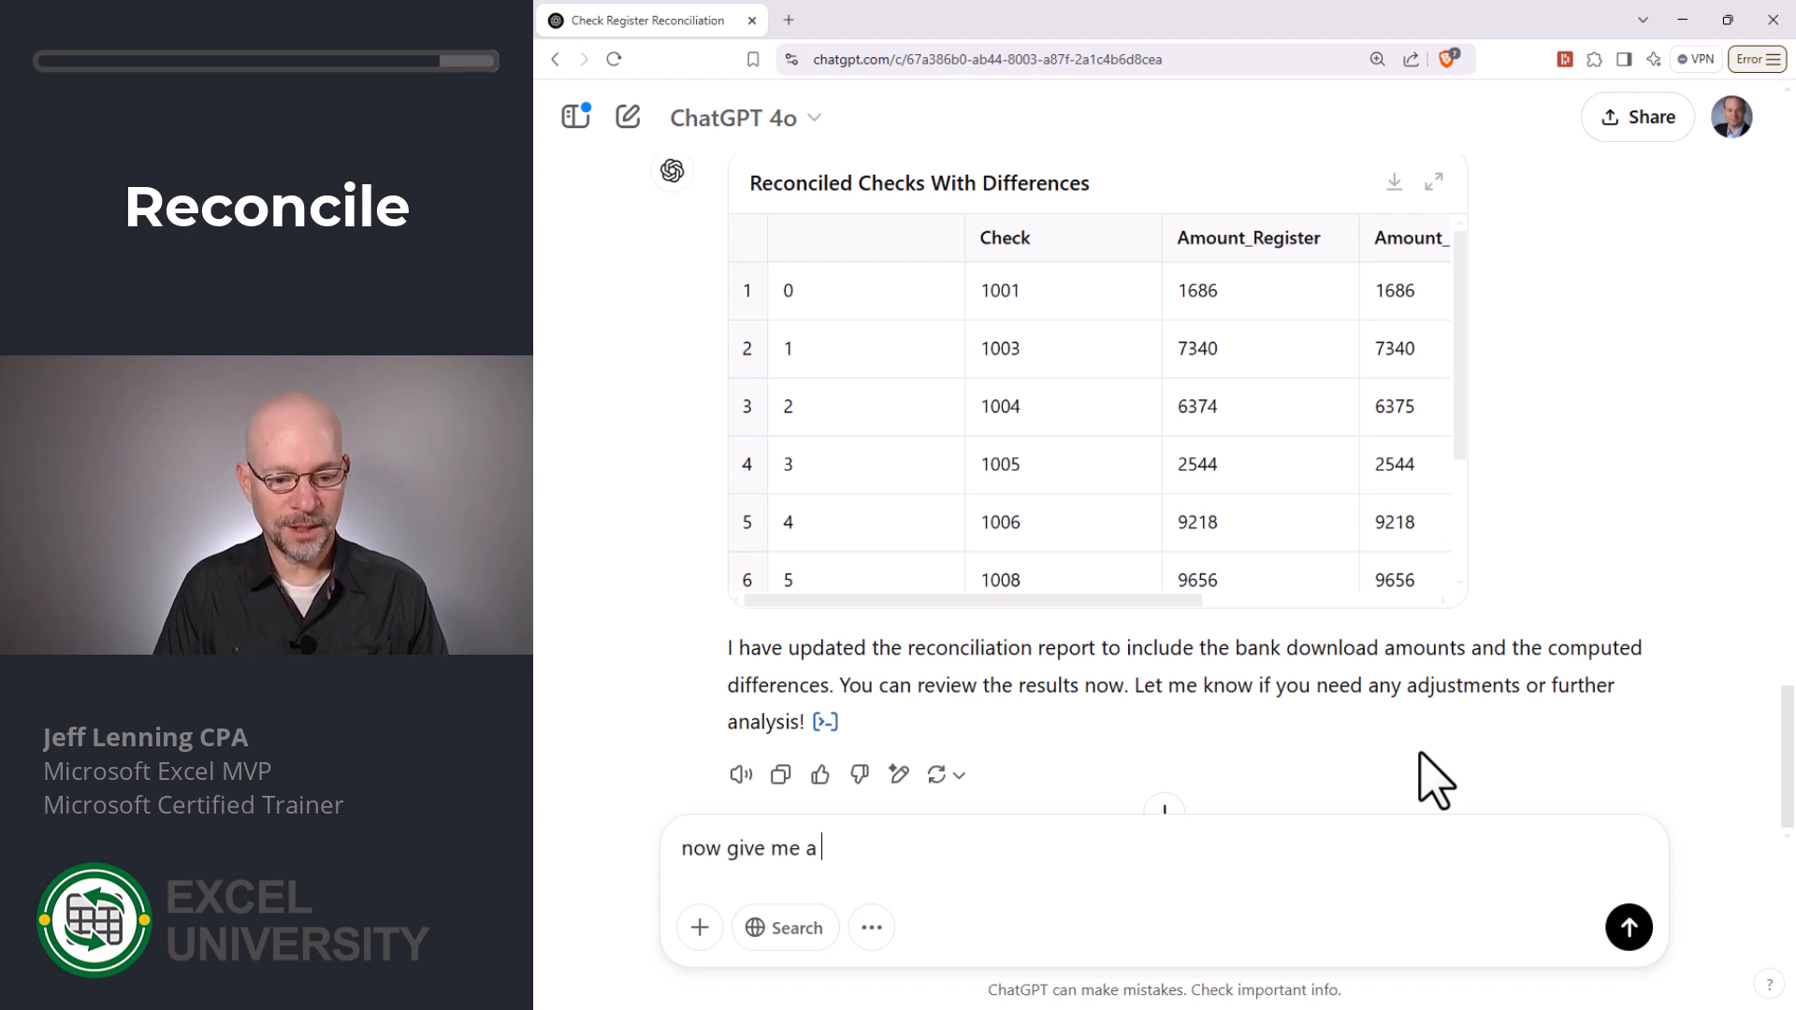
text(list of outstandin)
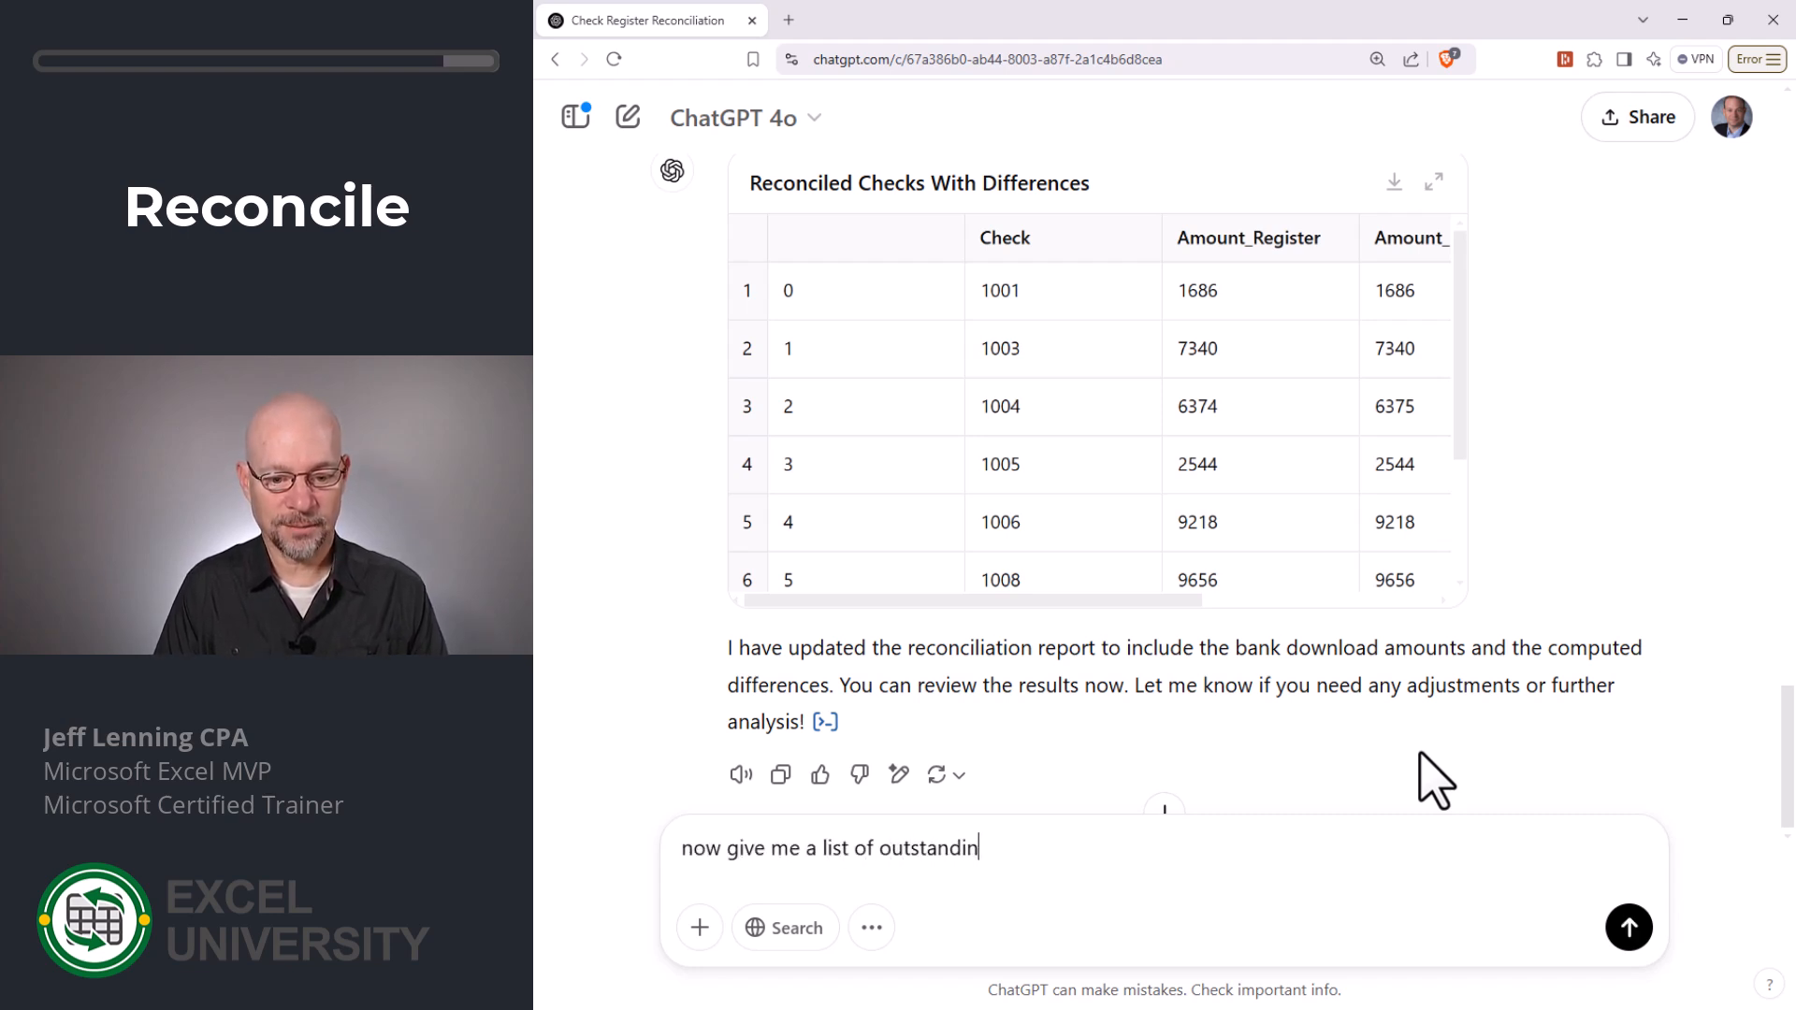
text(g checks)
key(Return)
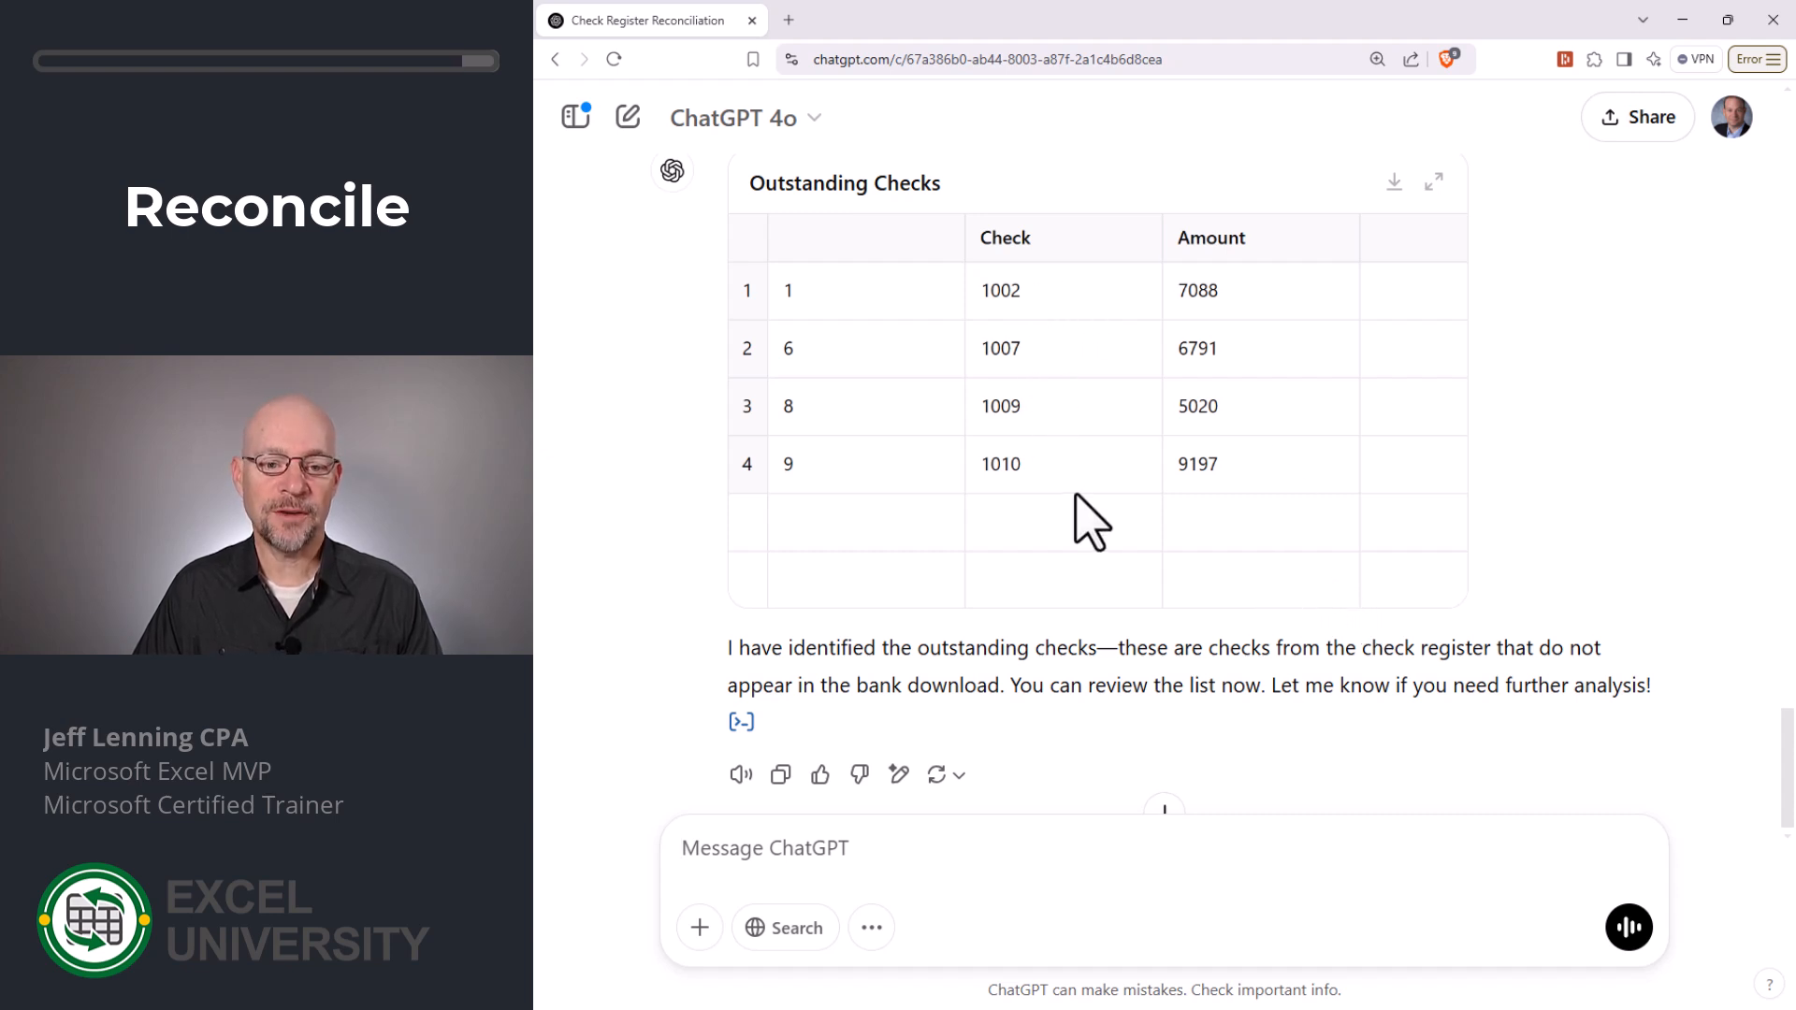
- Switch back to the Exercise 2 sheet in the Excel workbook
key(alt+Tab)
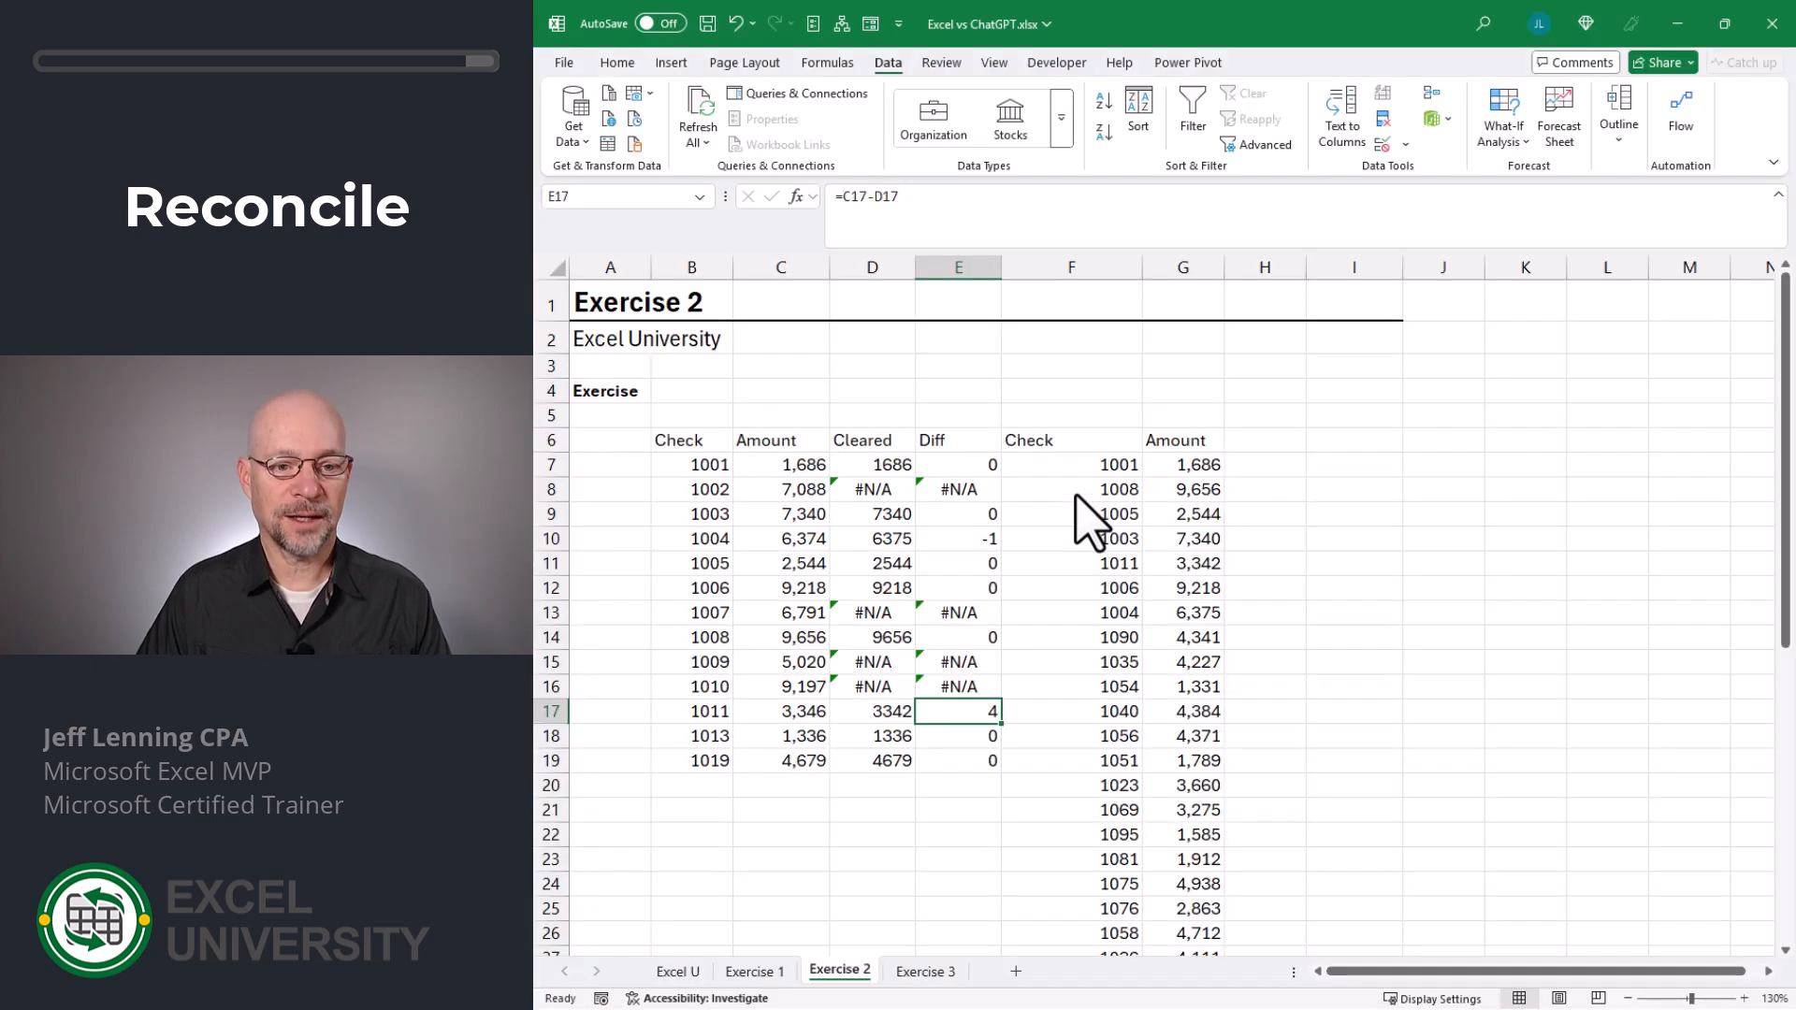
- Compare the unmatched checks on the Exercise 2 sheet with the Outstanding Checks table in ChatGPT
click(697, 490)
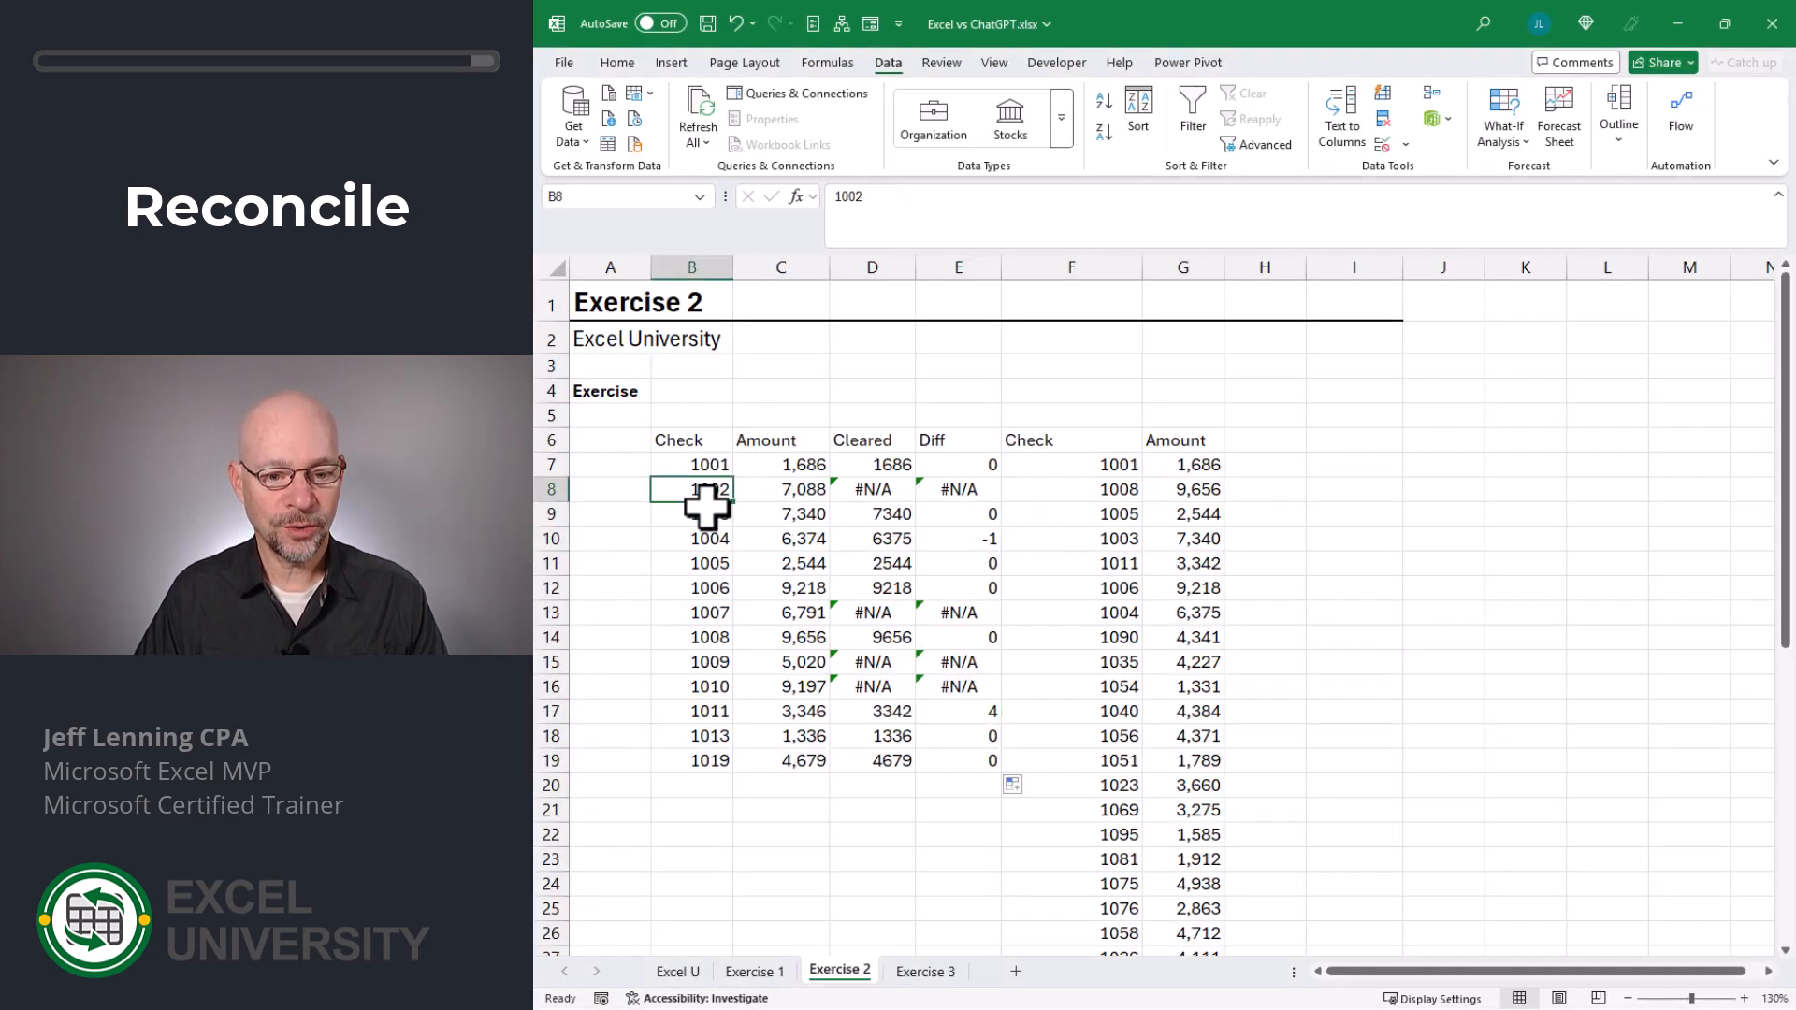
click(721, 613)
click(713, 688)
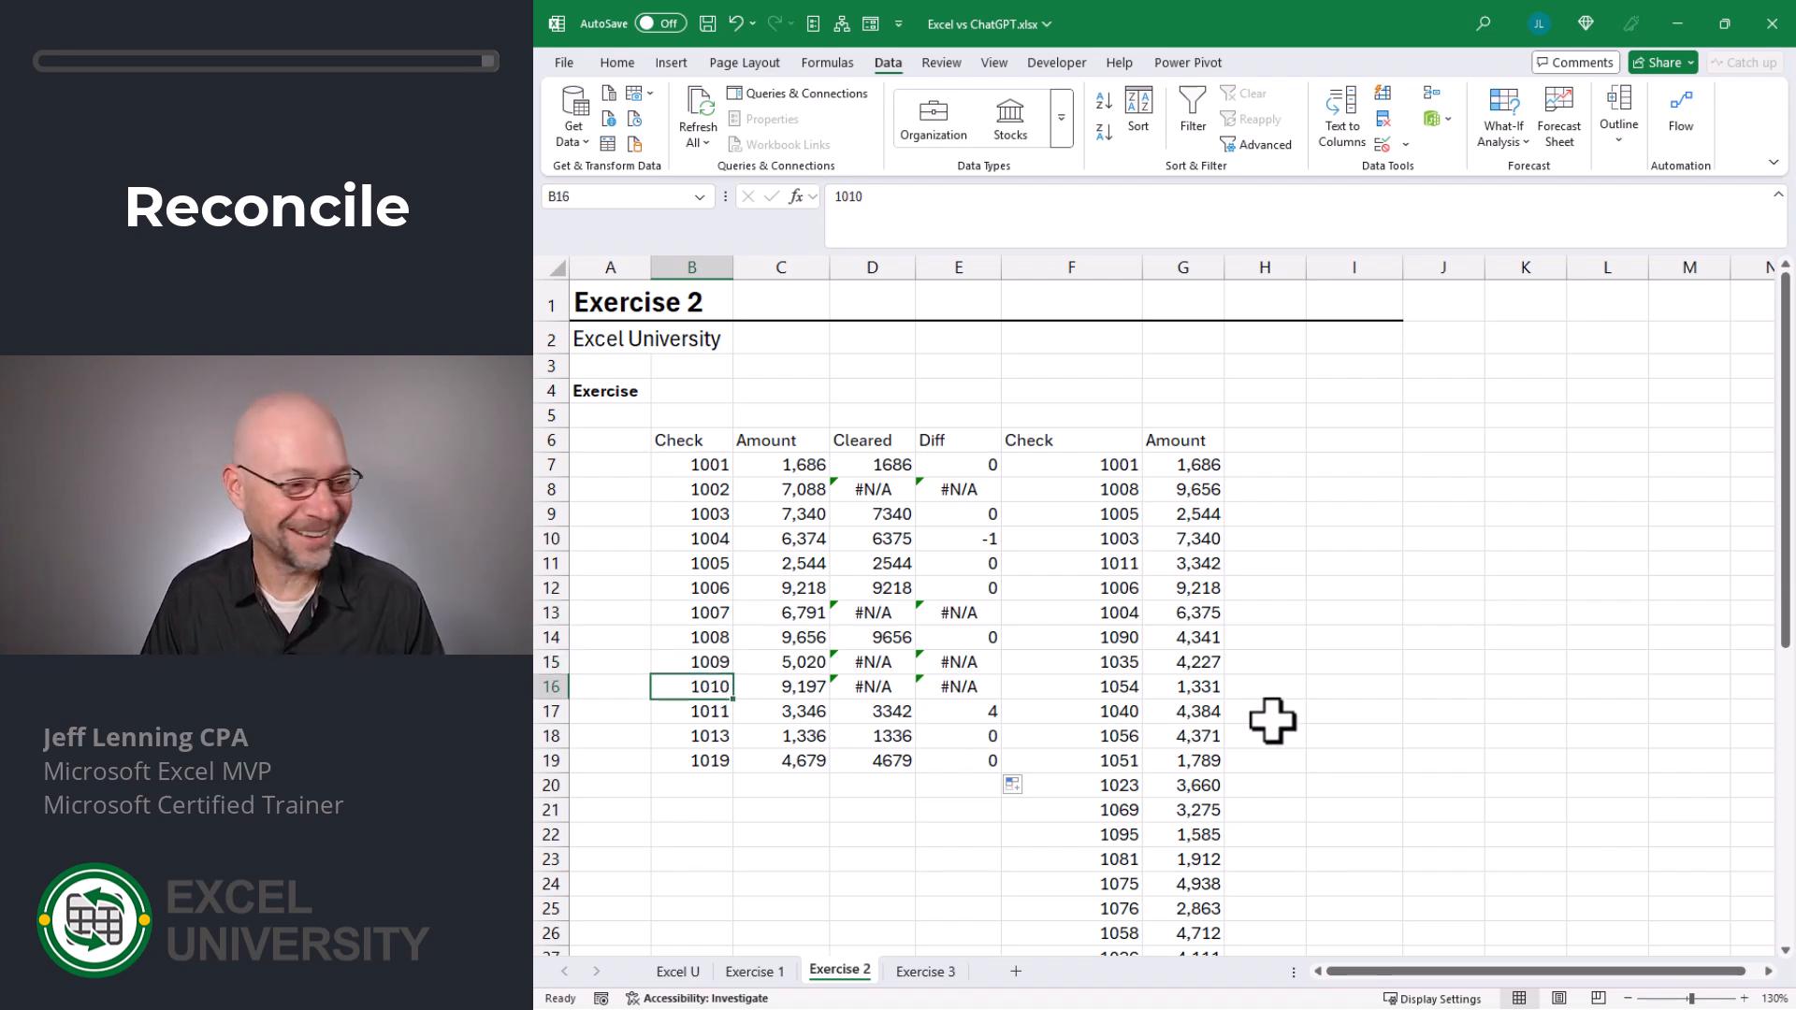
key(alt+Tab)
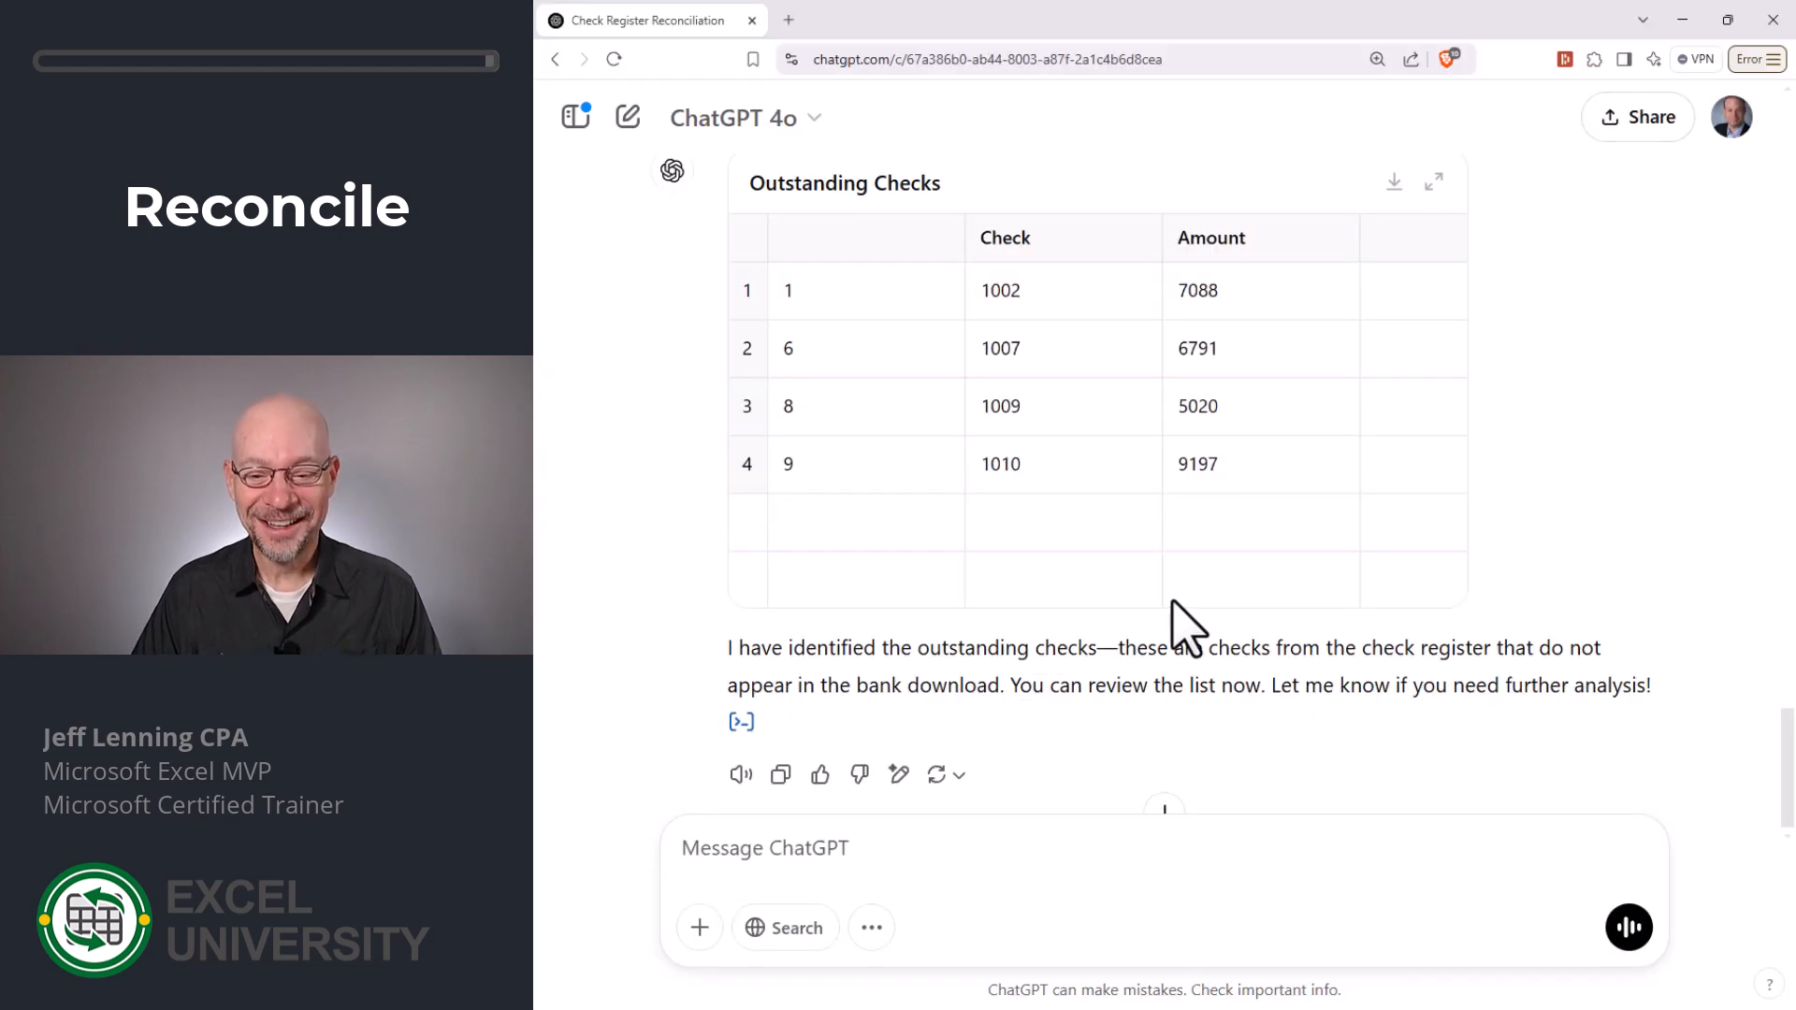
scroll(1168, 617, down, 1)
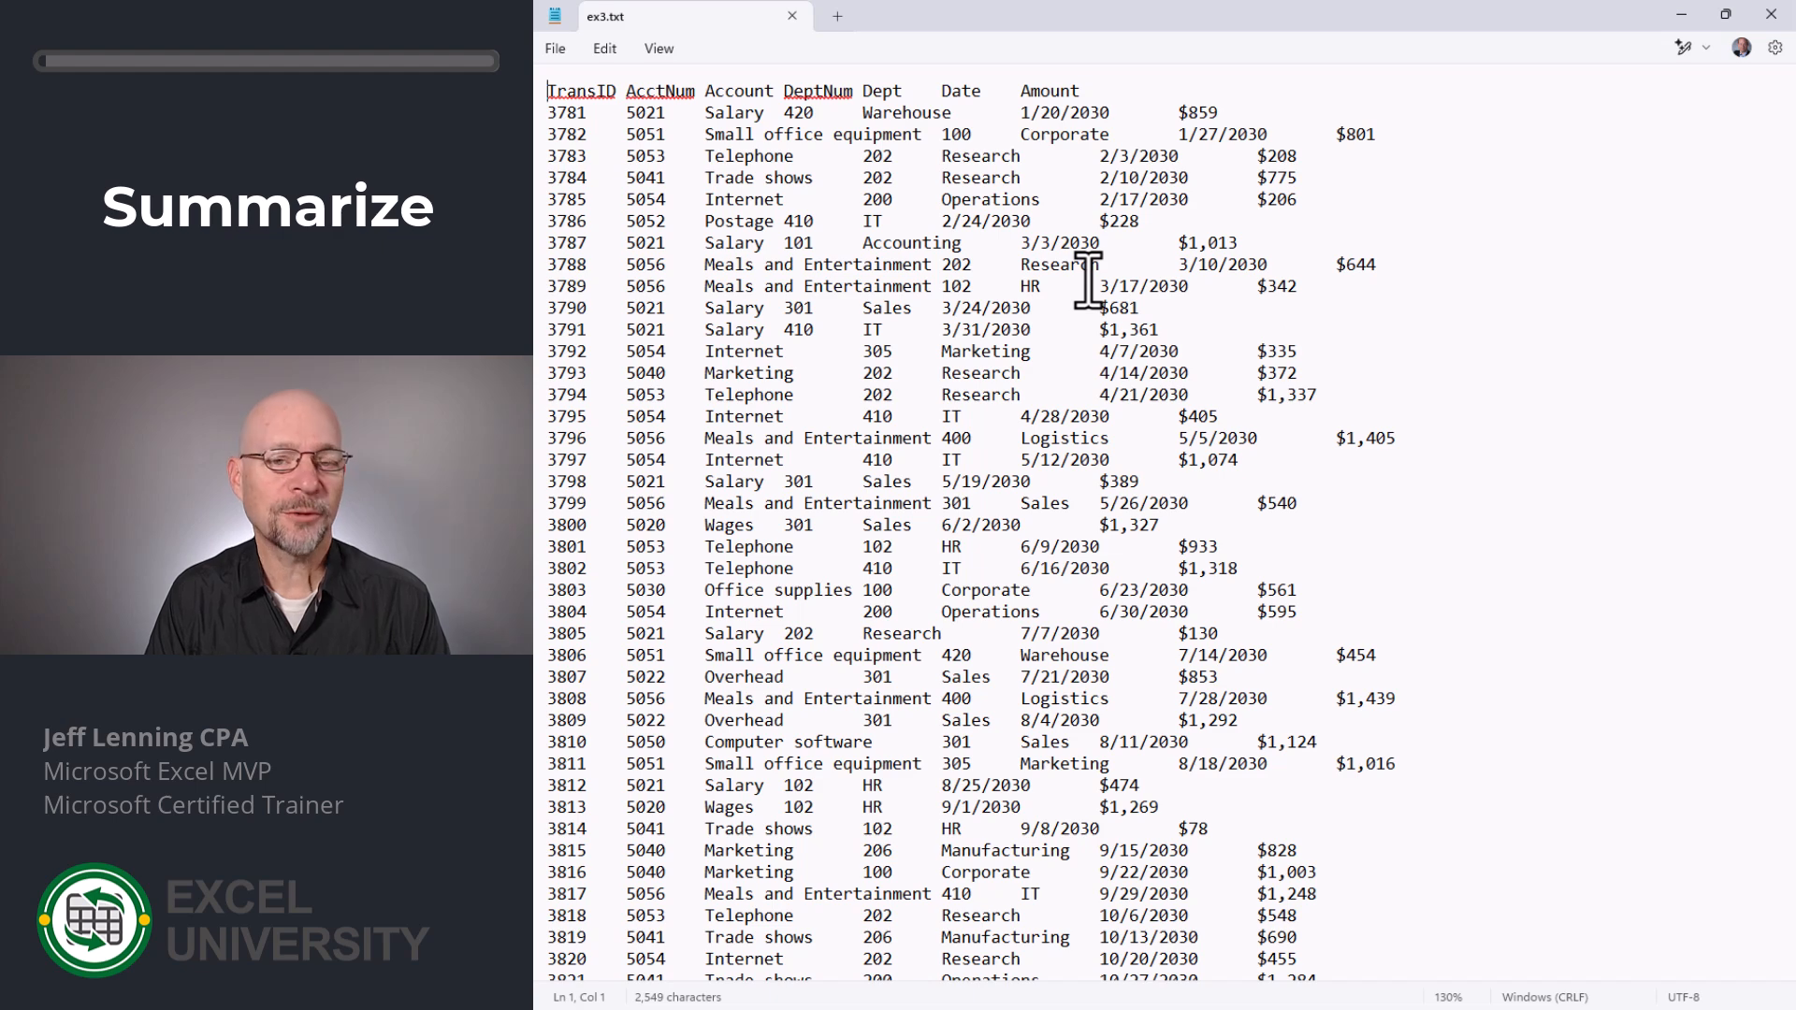
- Copy all the transactions from ex3.txt in Notepad and paste them at cell B6 of the Exercise 3 sheet in Excel
key(ctrl+a)
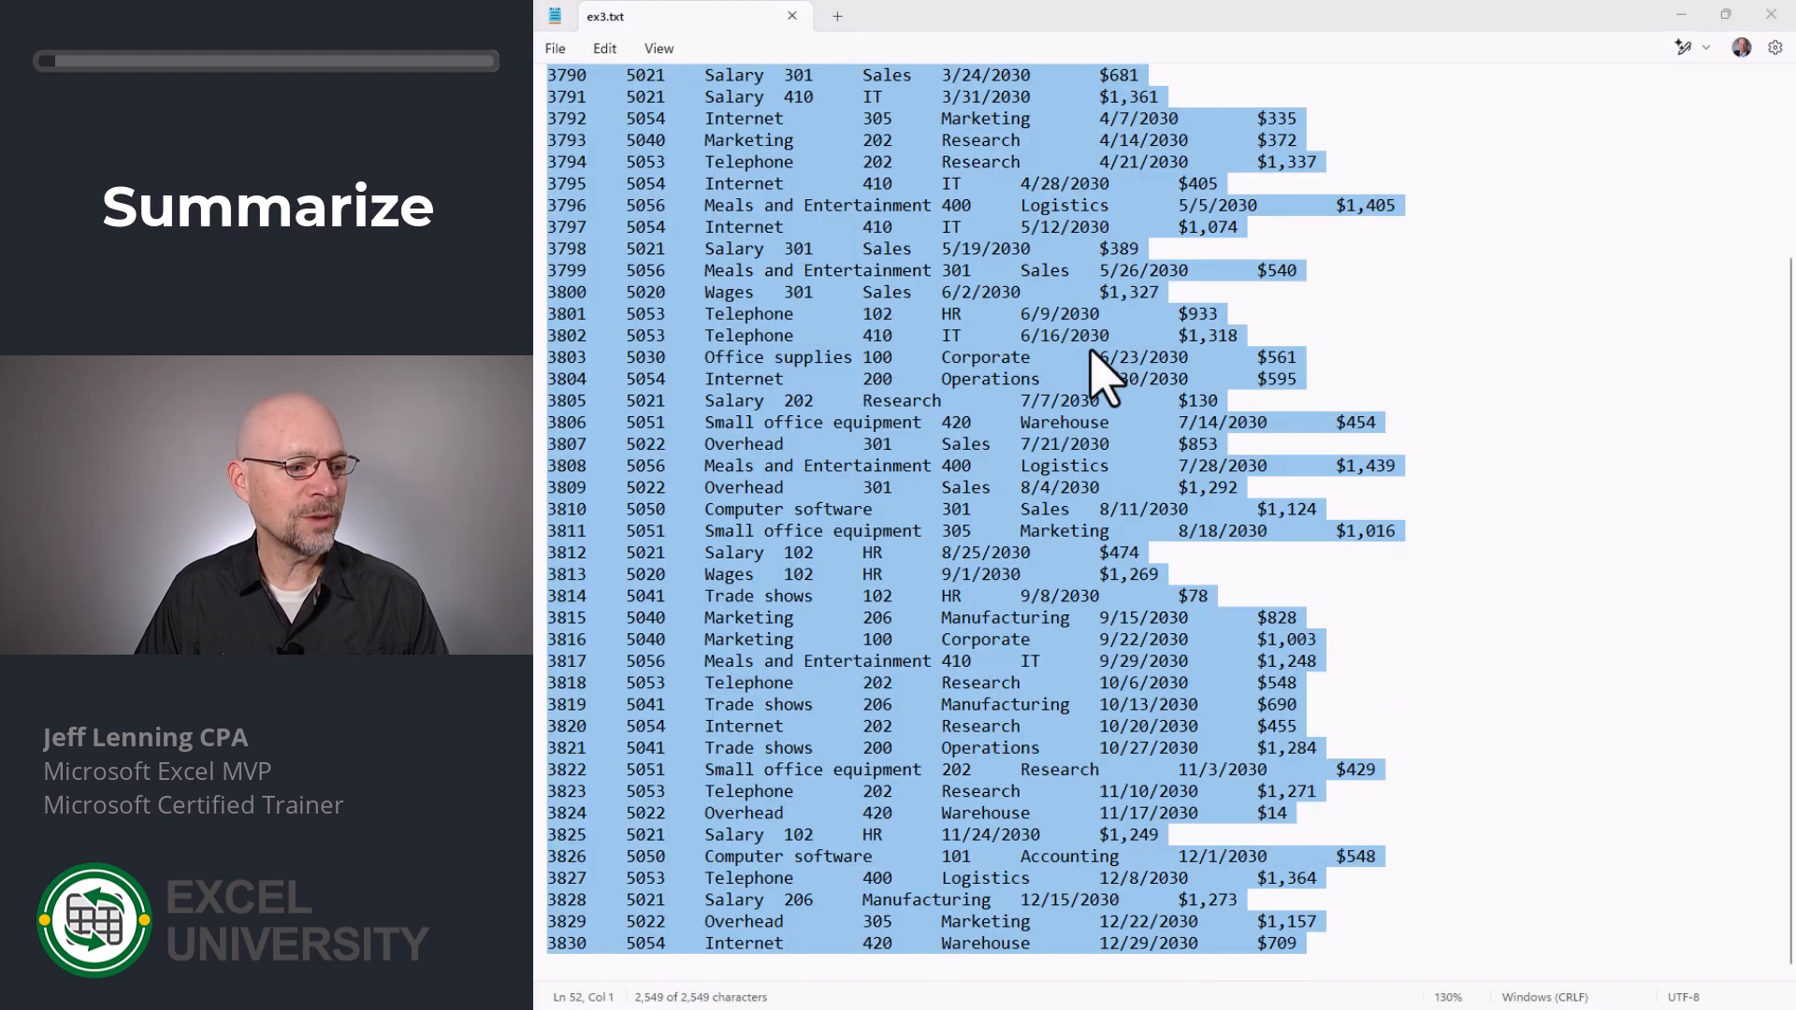
key(alt+Tab)
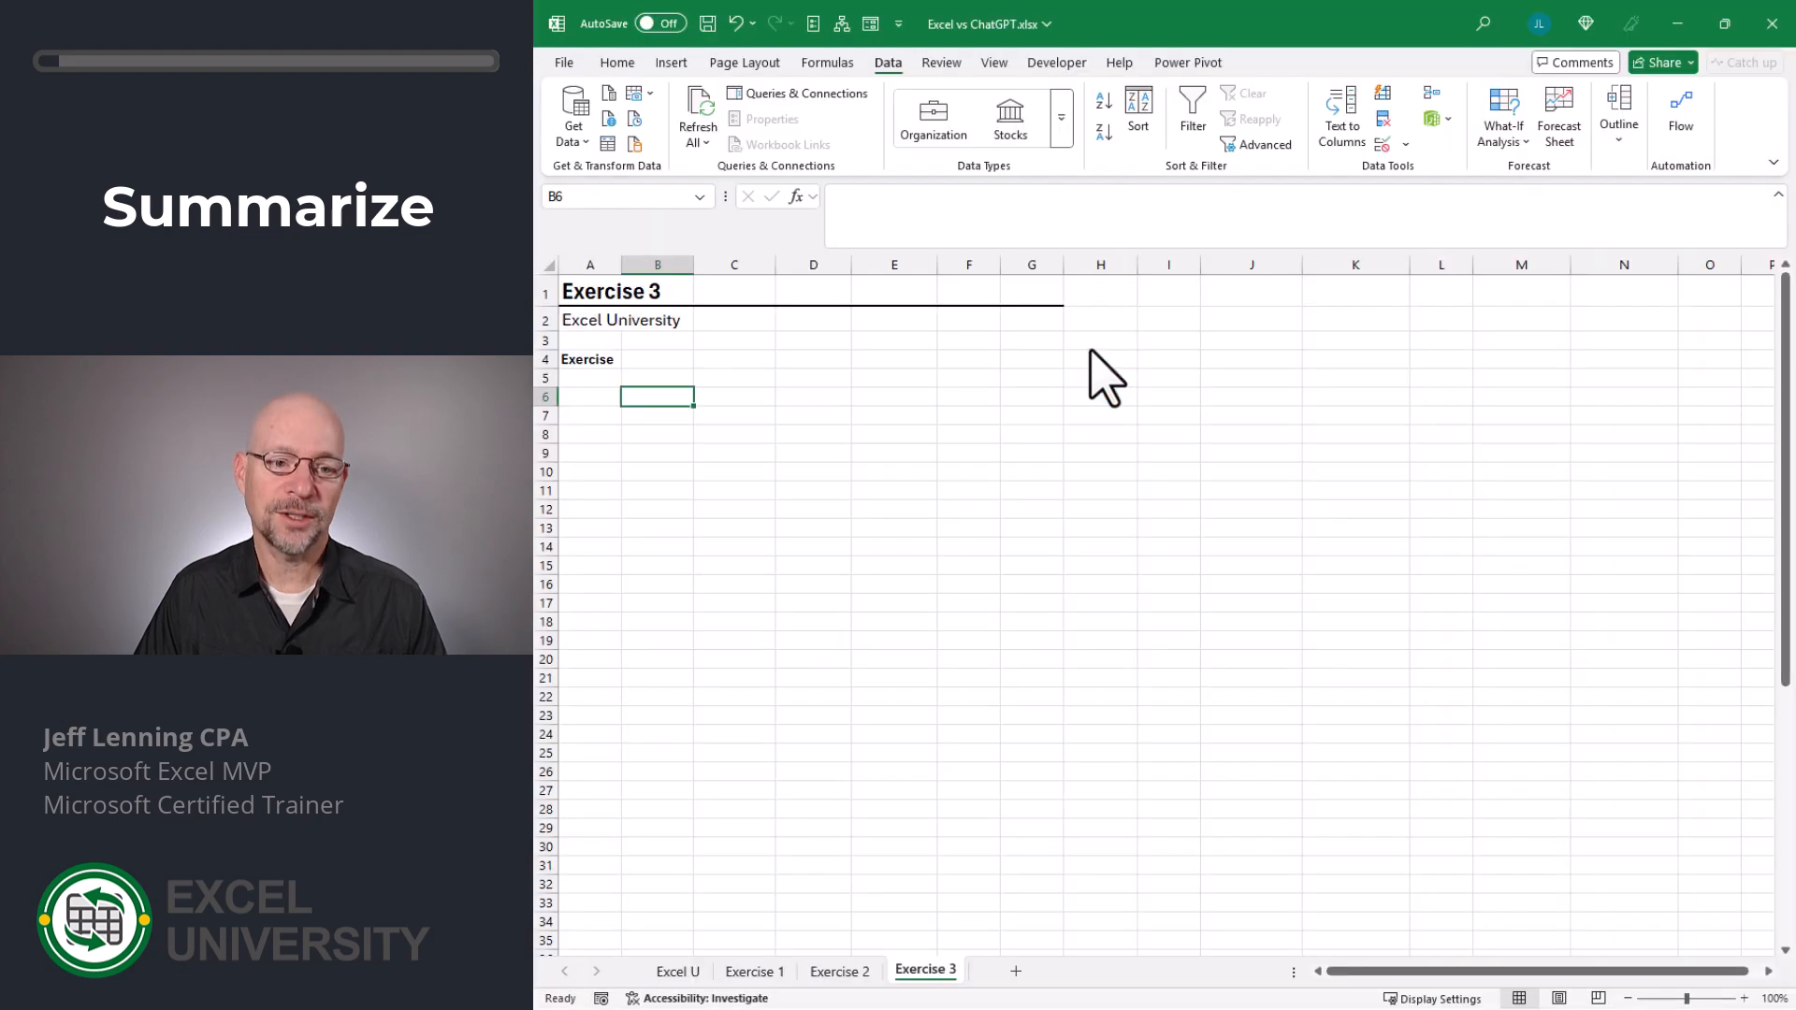
key(ctrl+v)
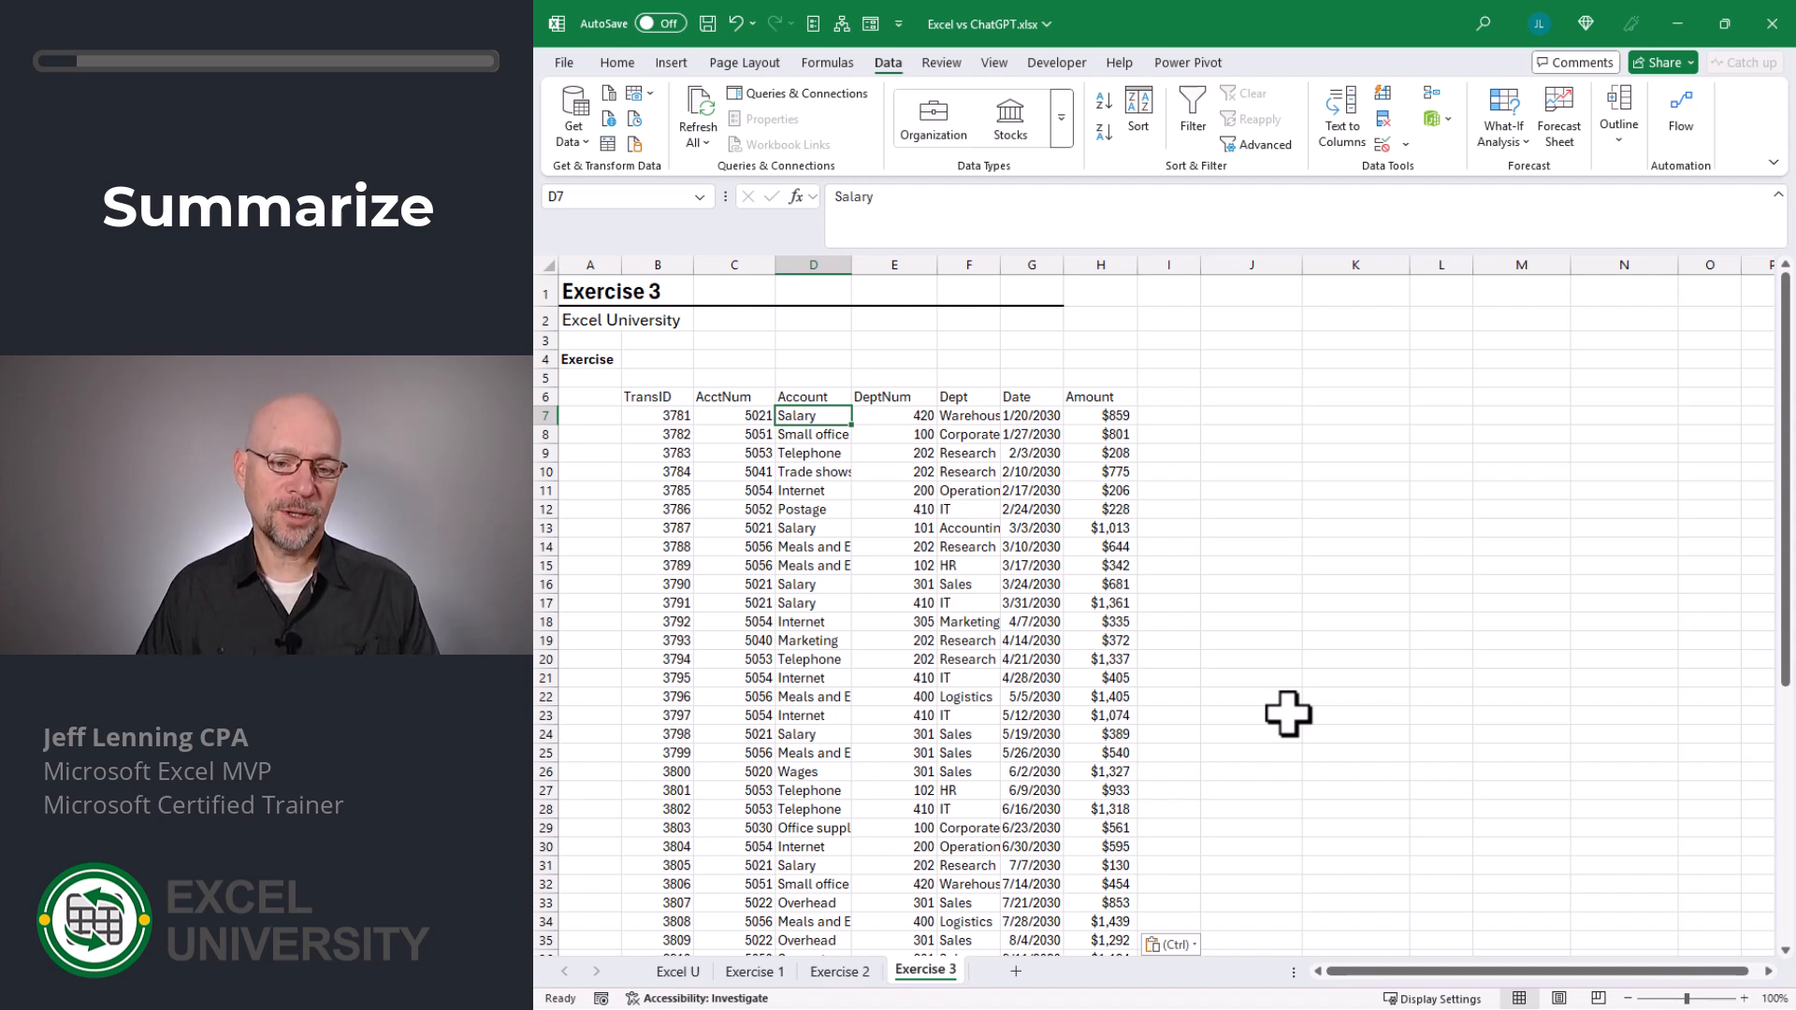
- Insert a PivotTable from the Exercise 3 transactions, placing it on the existing worksheet at cell J7
click(672, 65)
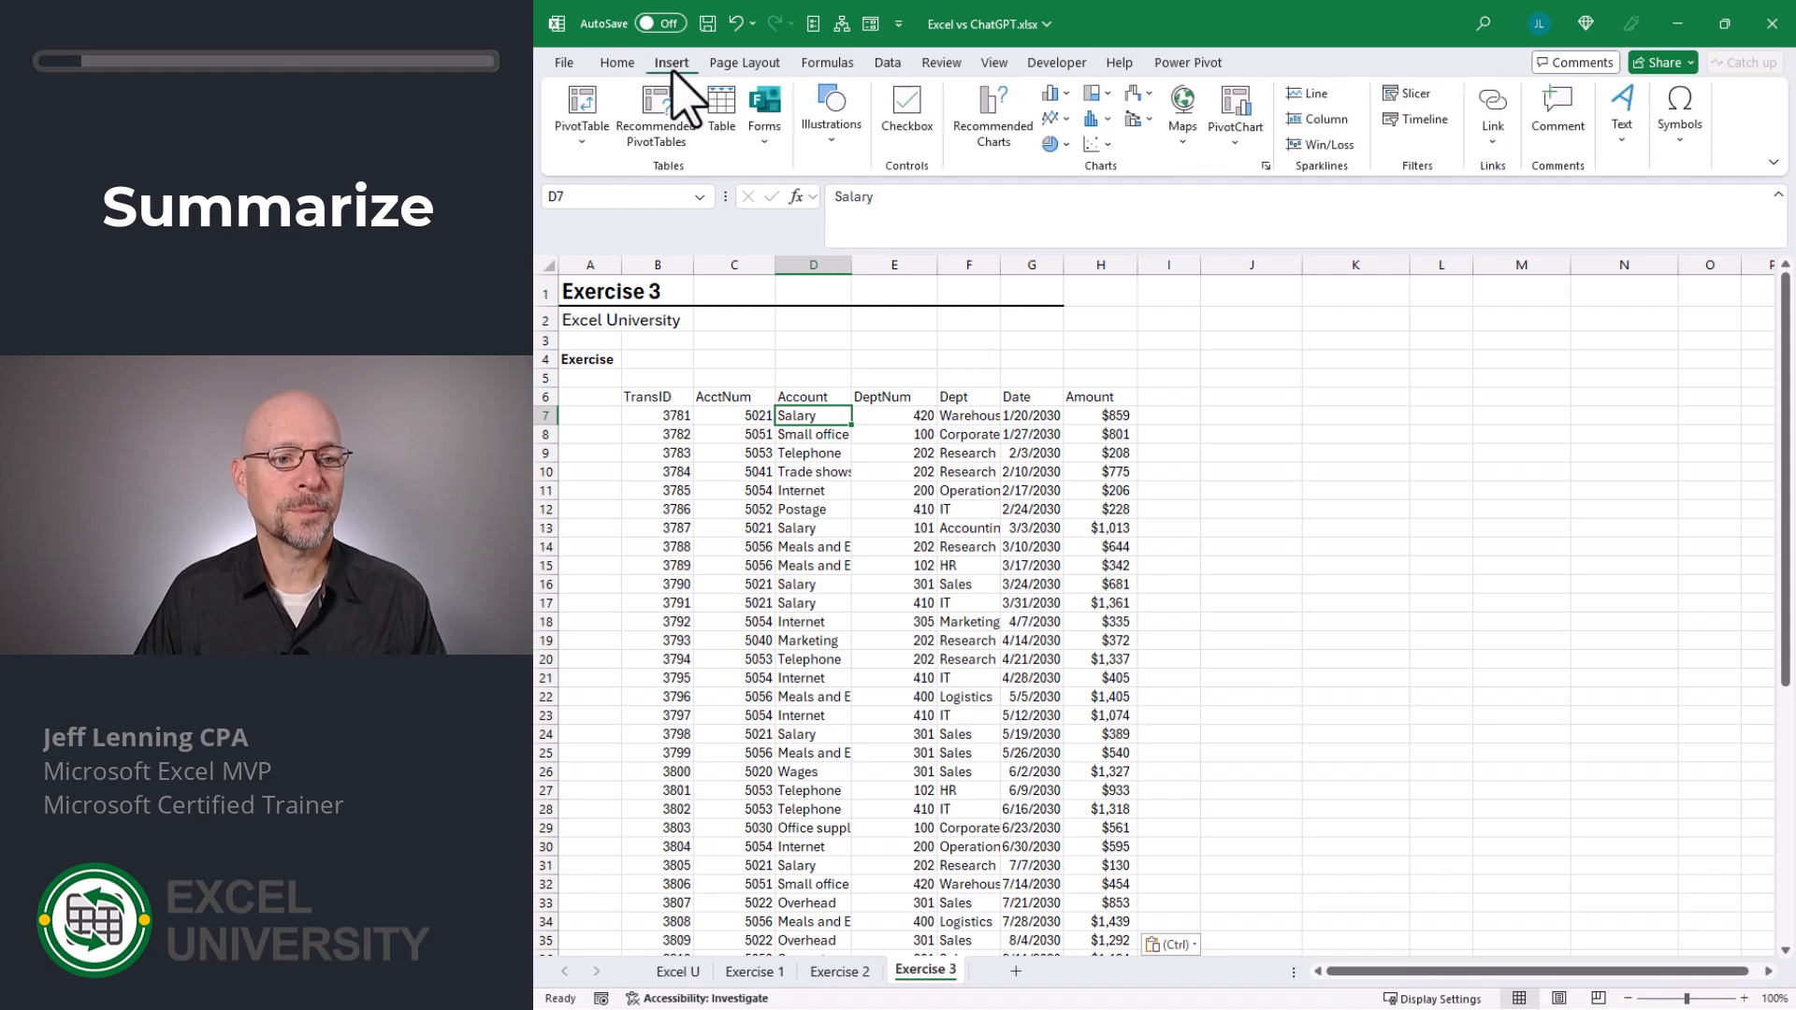
click(581, 107)
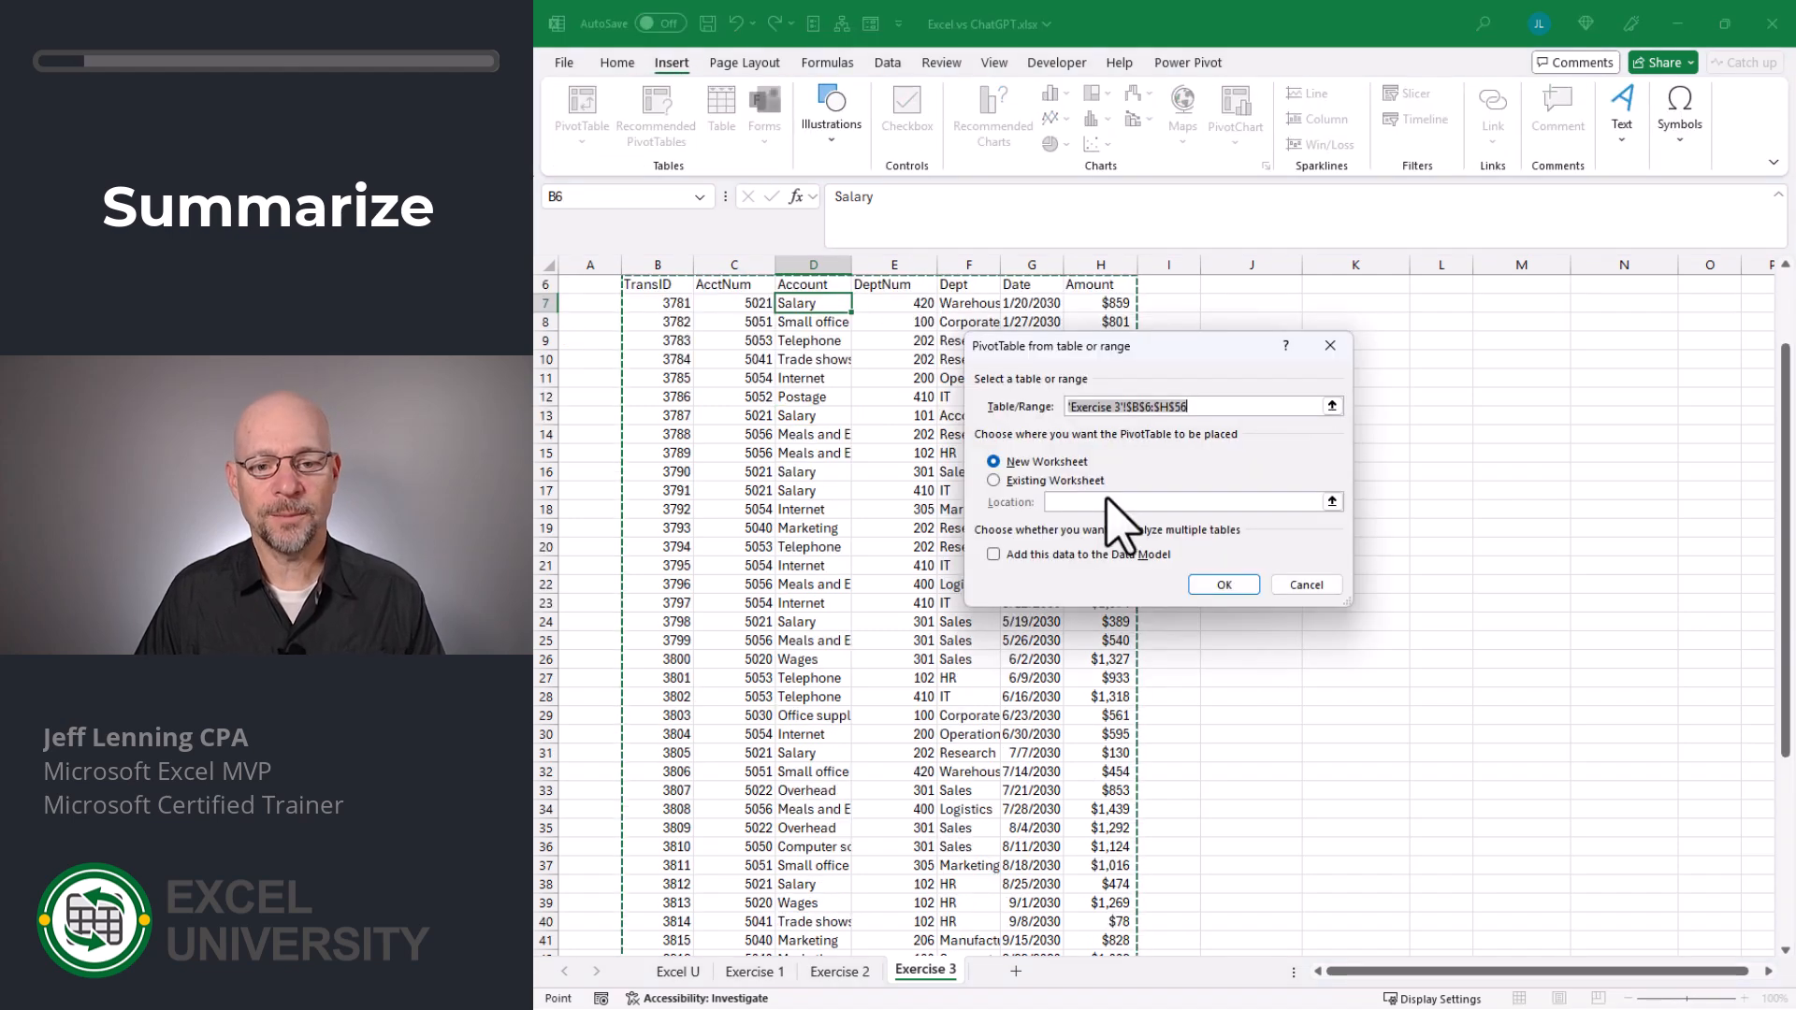
click(1032, 487)
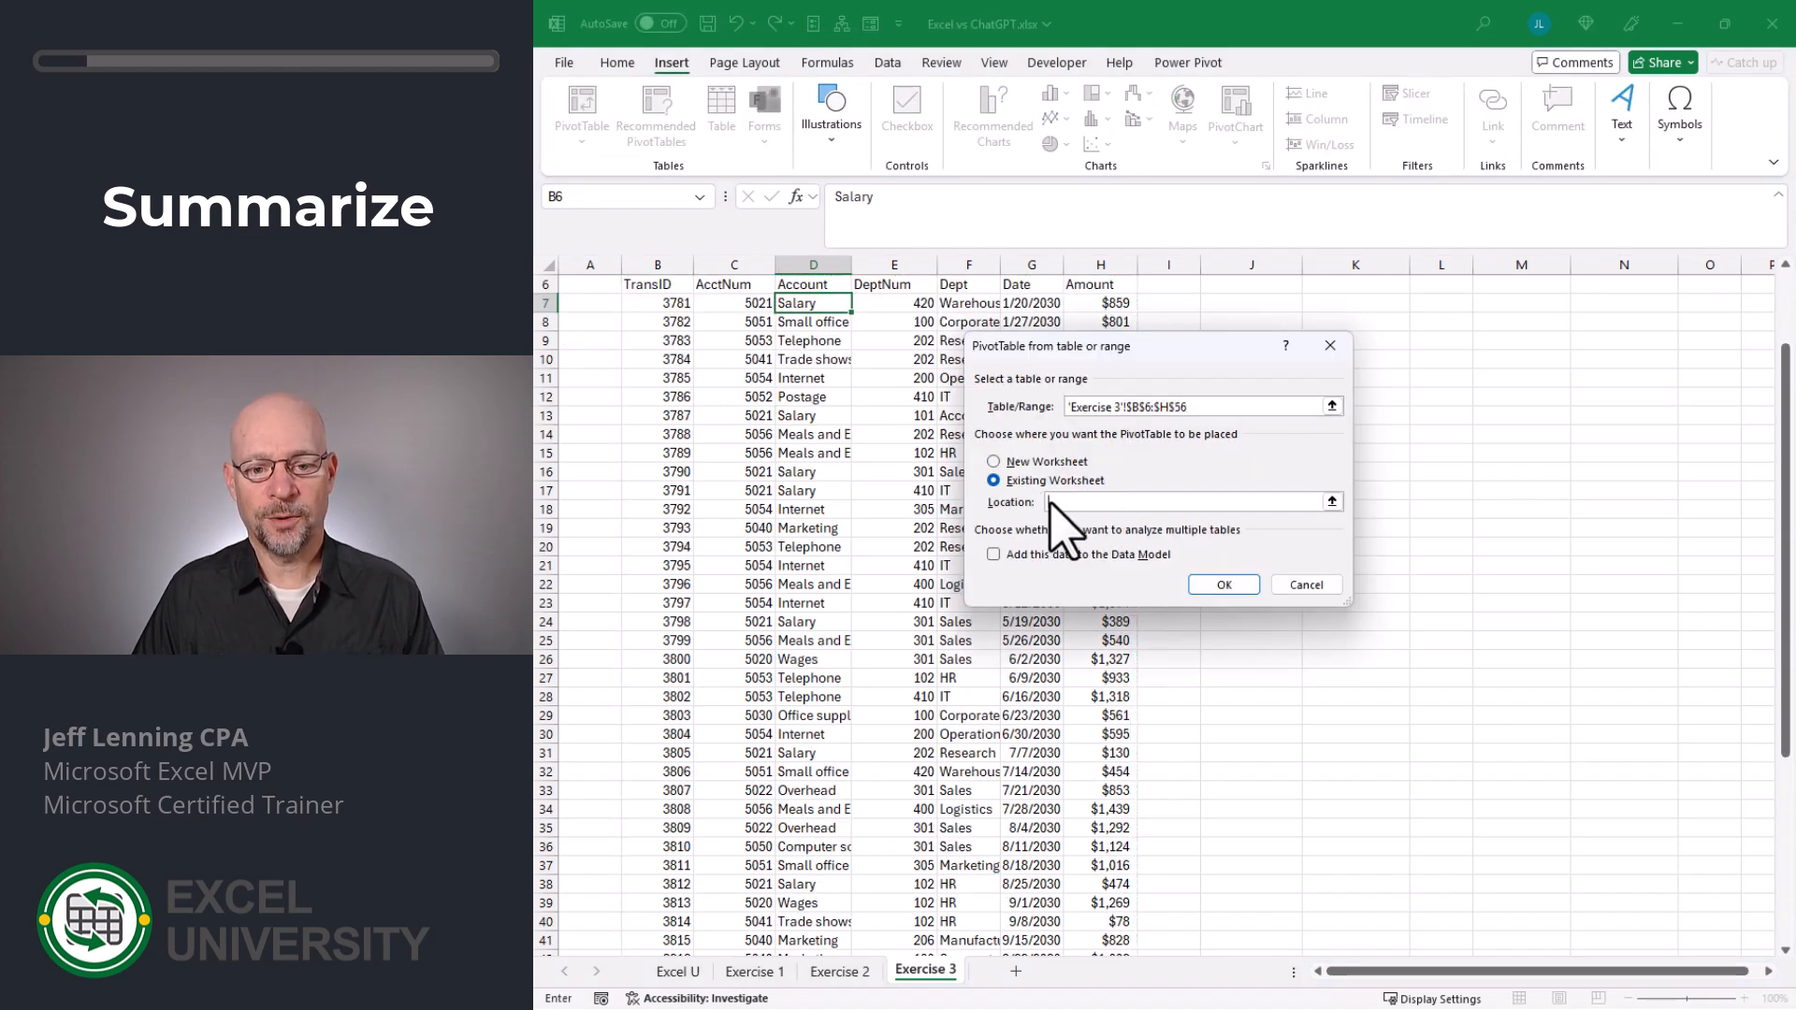
click(1233, 298)
click(1225, 585)
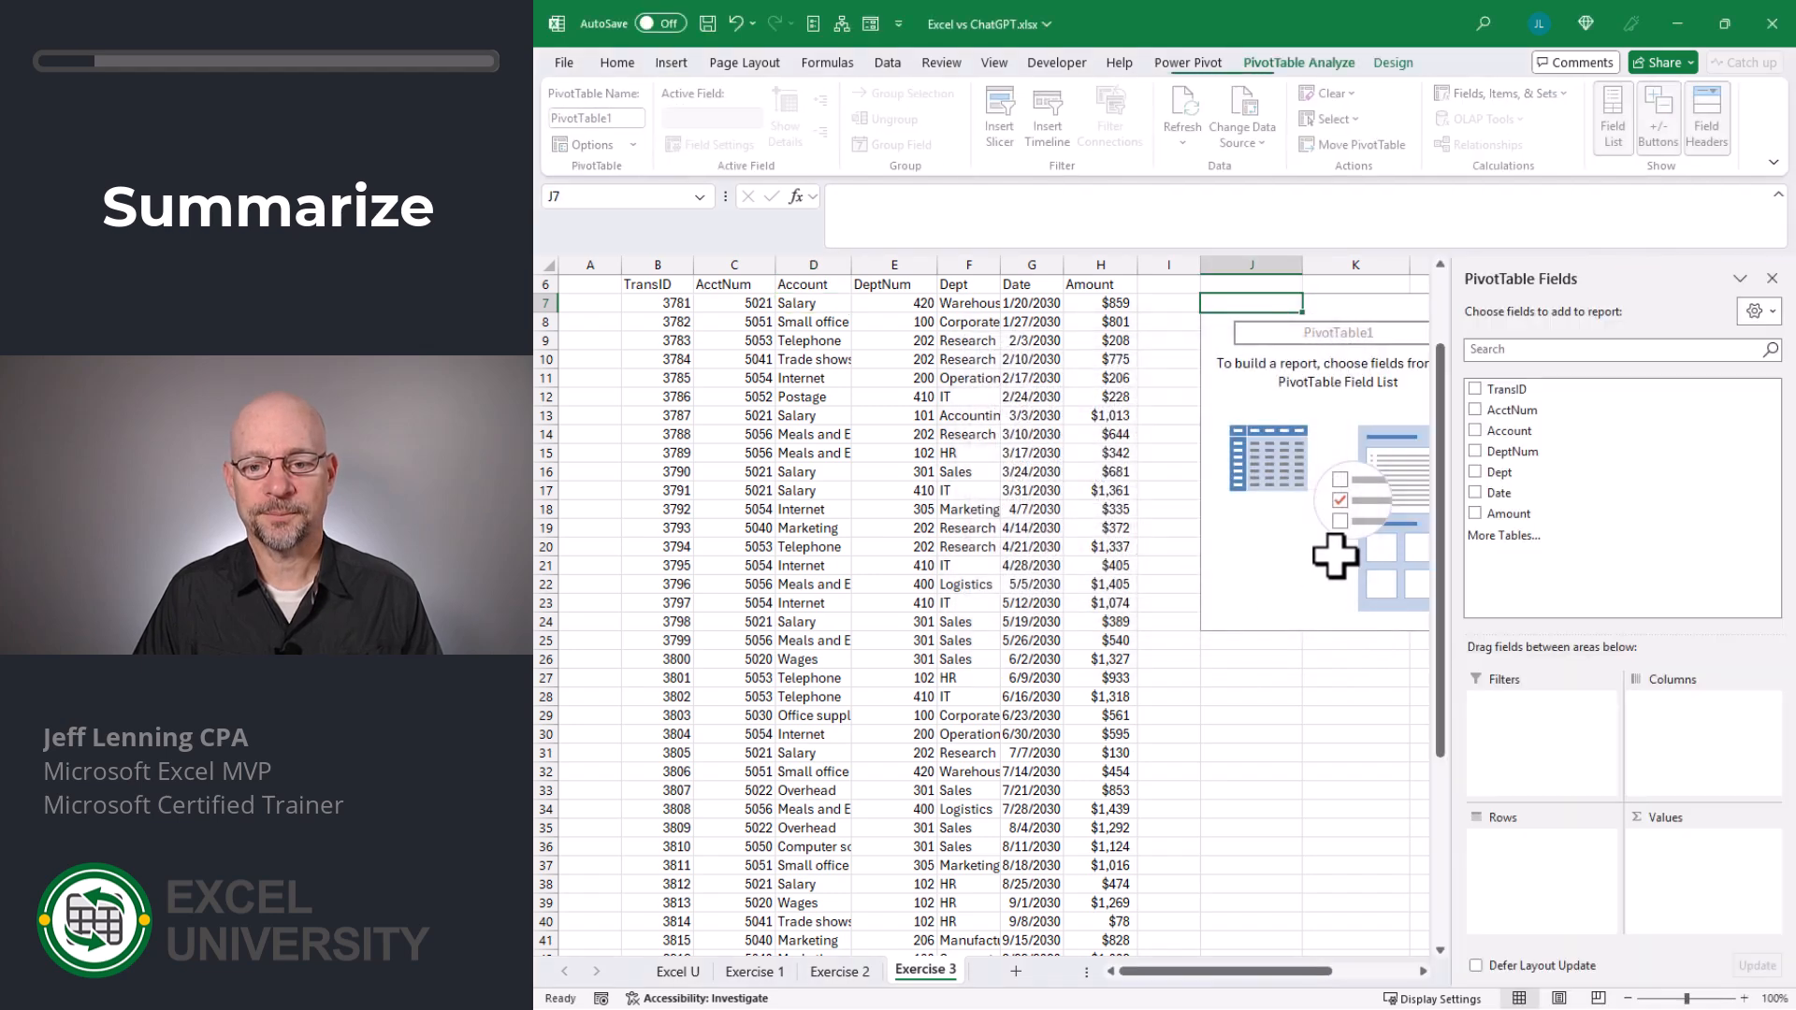
- Summarize the PivotTable by department, with Dept as the rows and the sum of Amount as the values
scroll(1335, 555, up, 2)
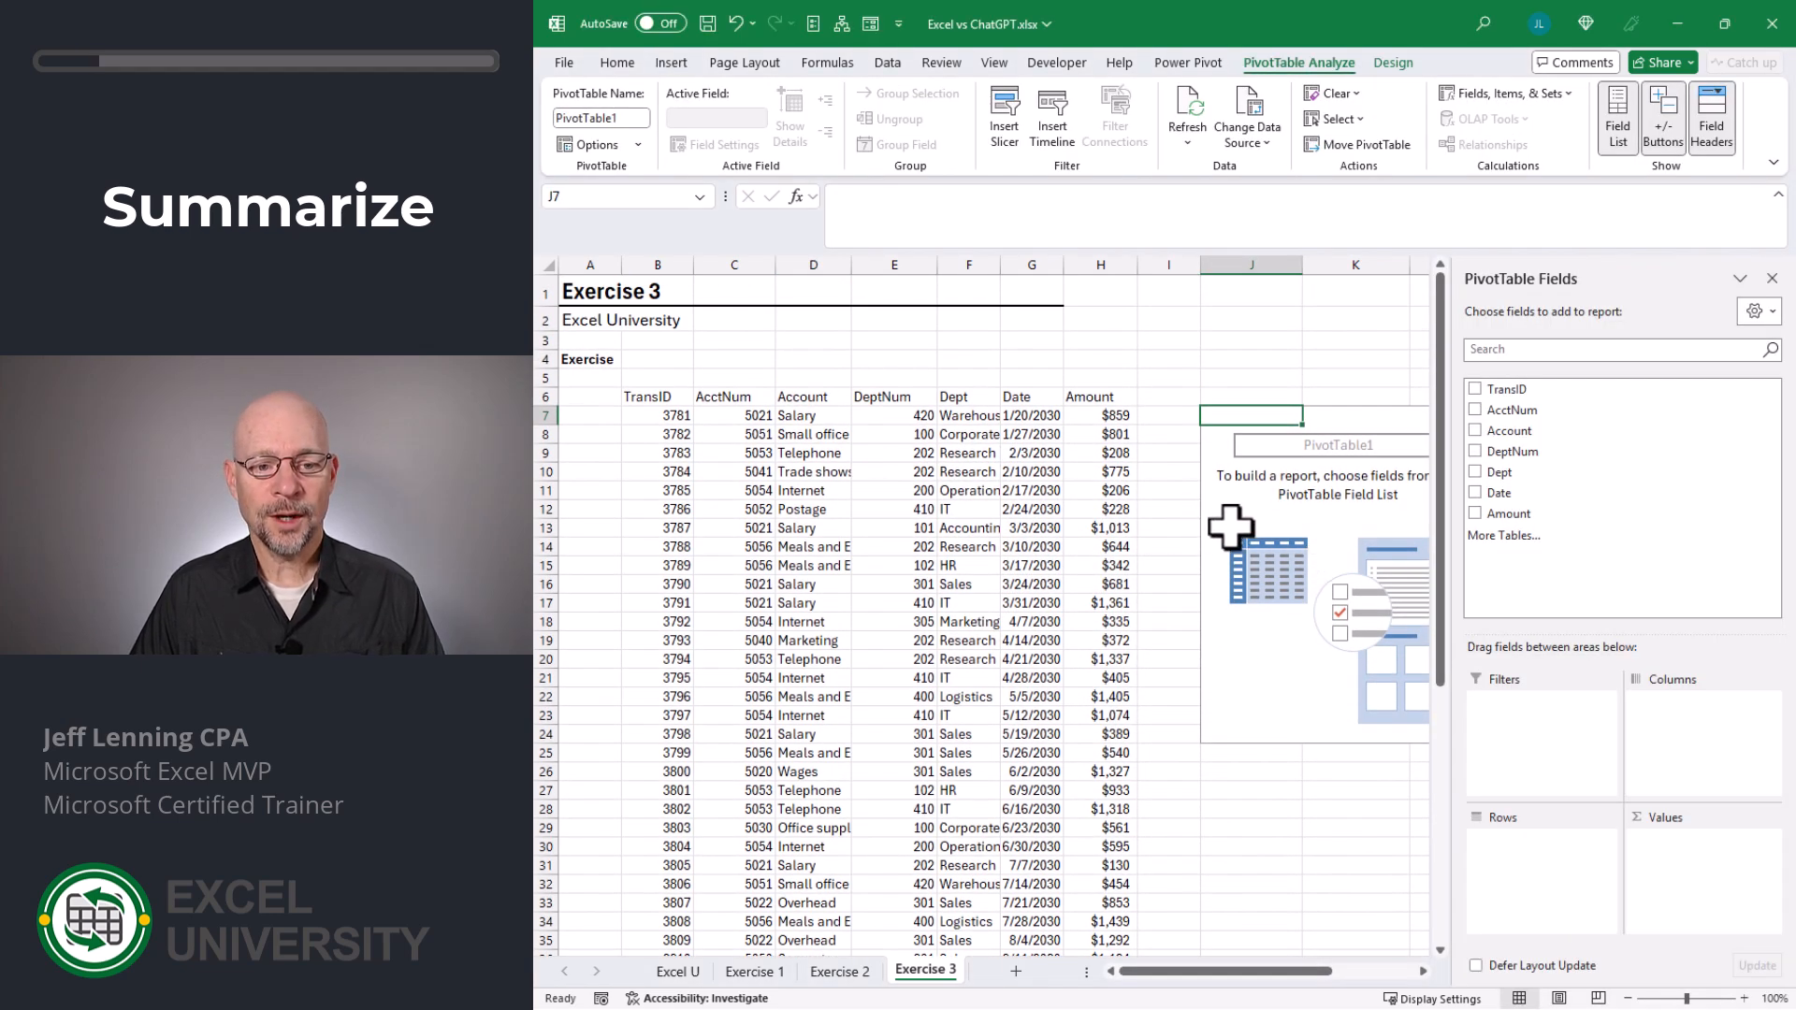
drag(1500, 472, 1534, 889)
drag(1508, 514, 1717, 922)
click(1322, 790)
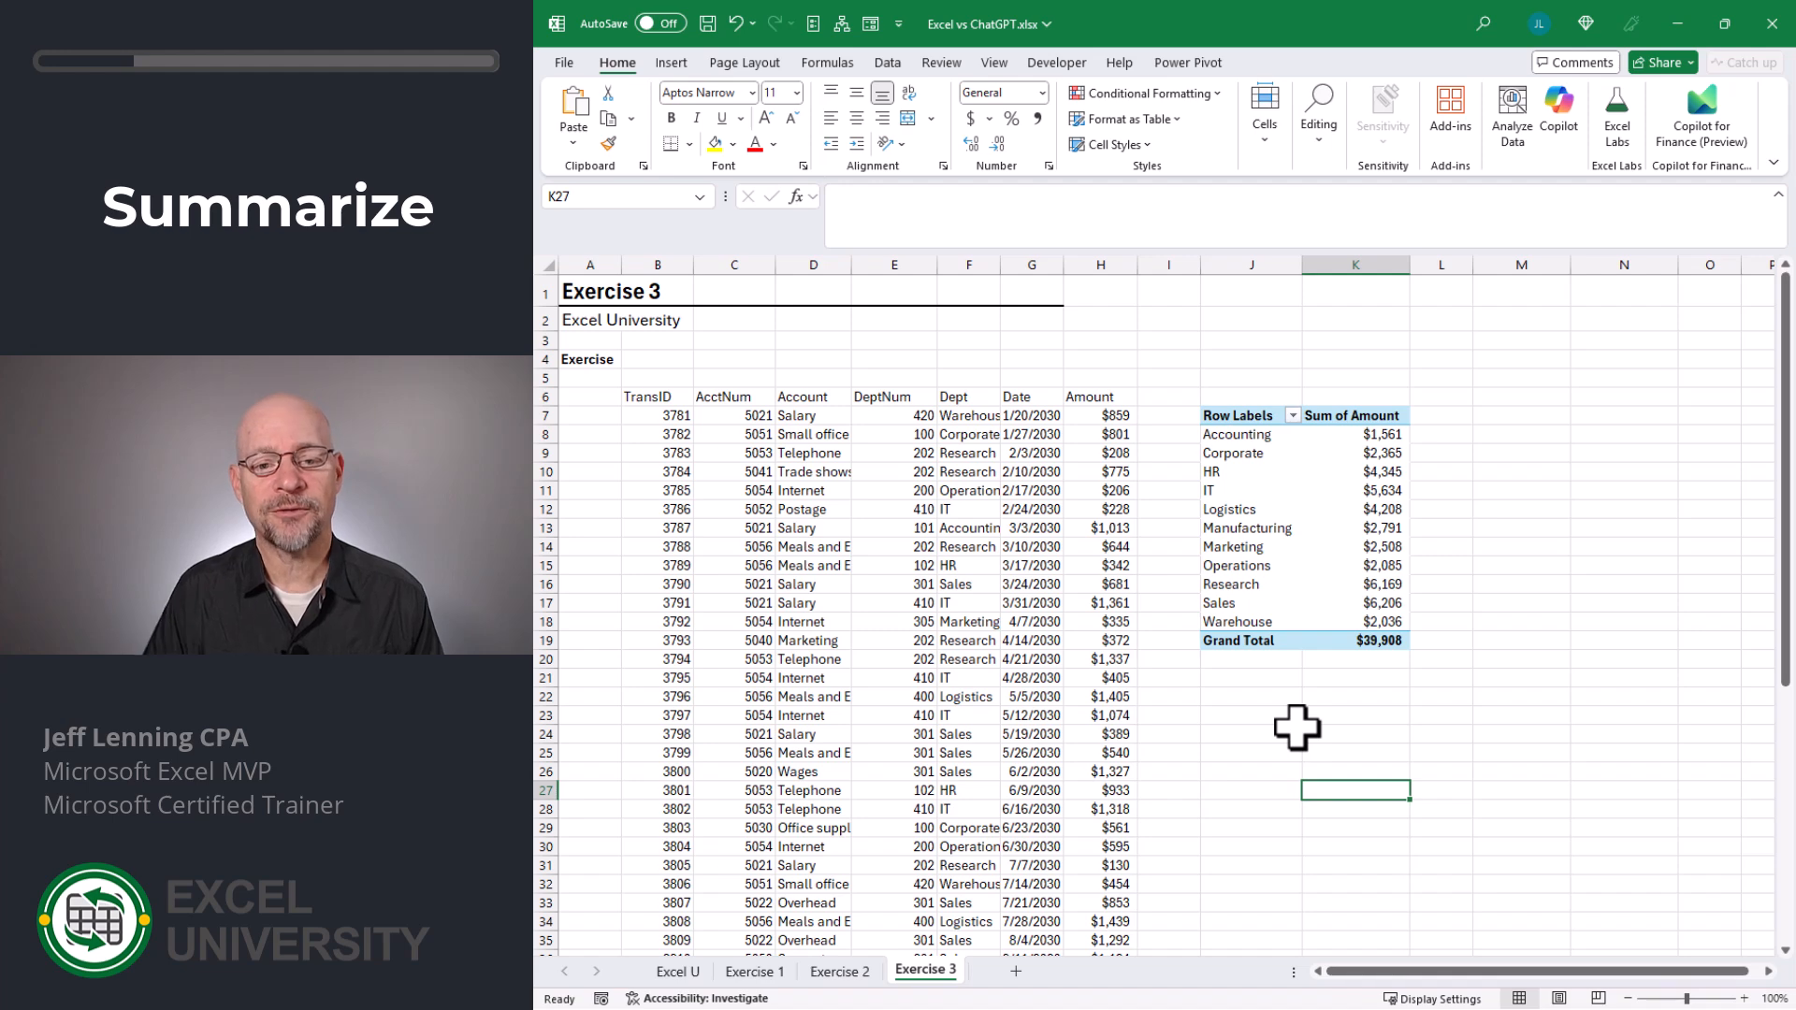
- Insert a PivotChart from the Exercise 3 transactions, placing it on the existing worksheet at cell J22
click(889, 468)
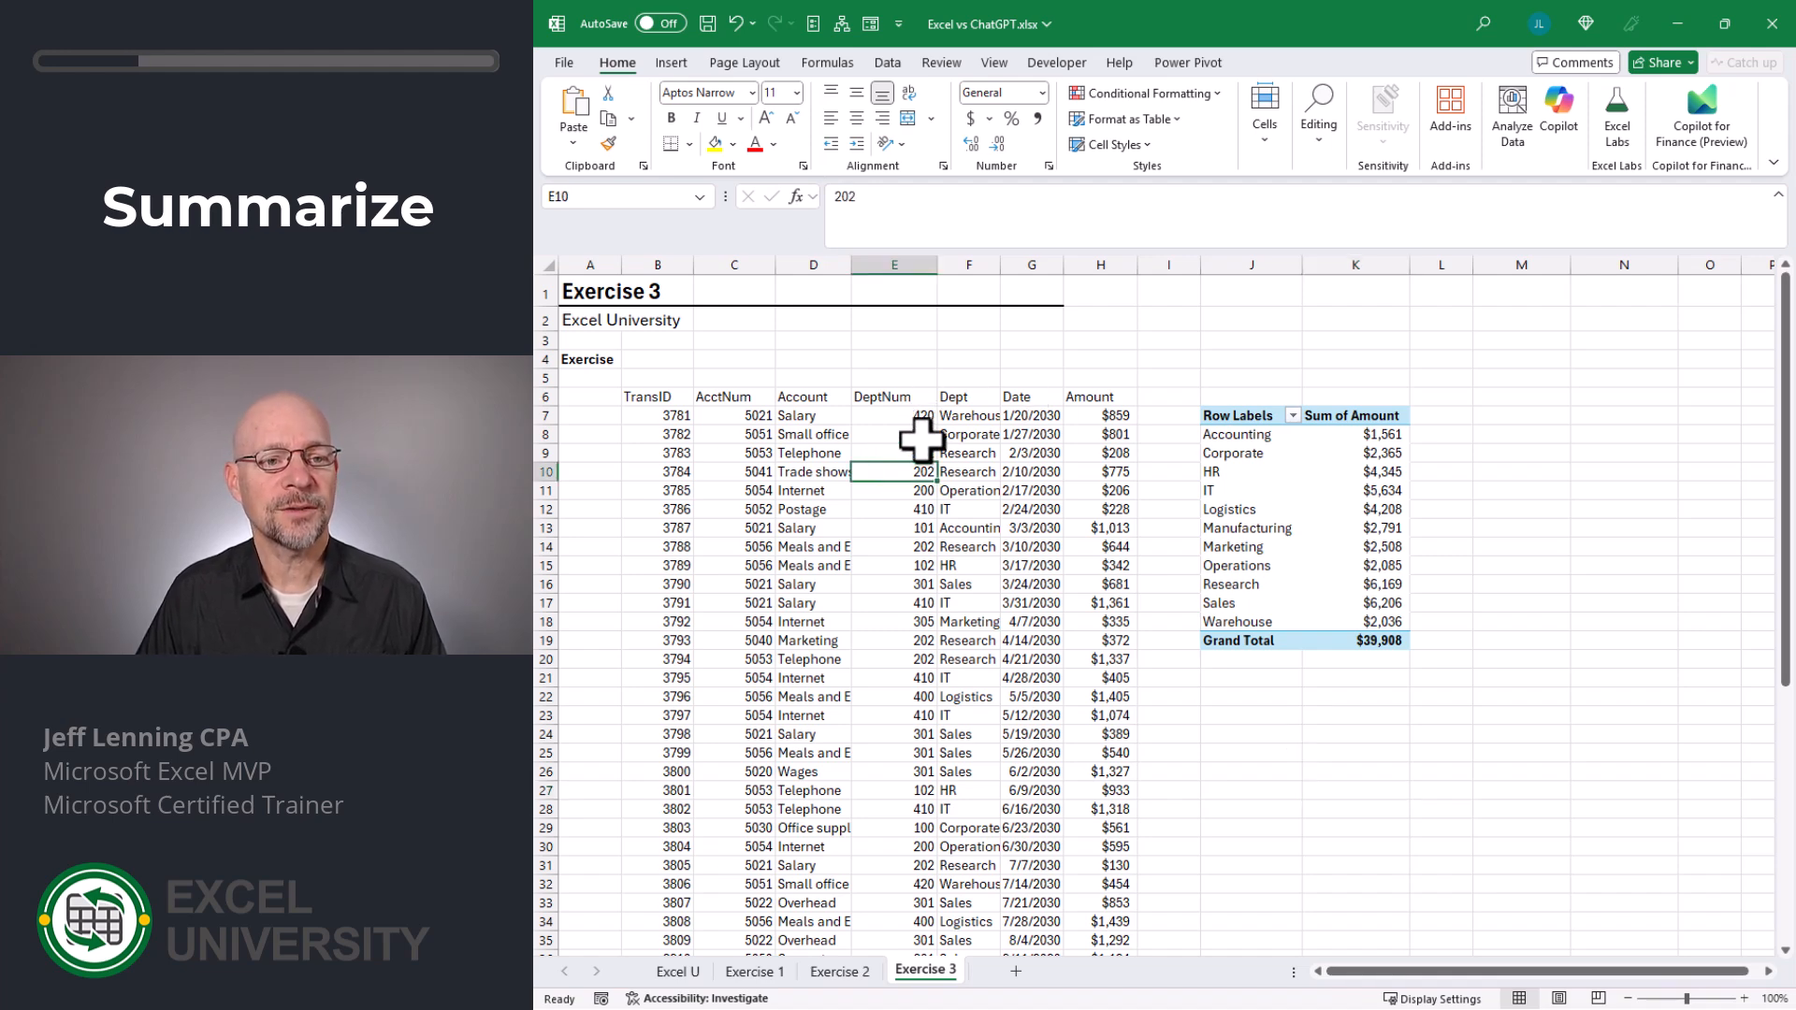
click(672, 63)
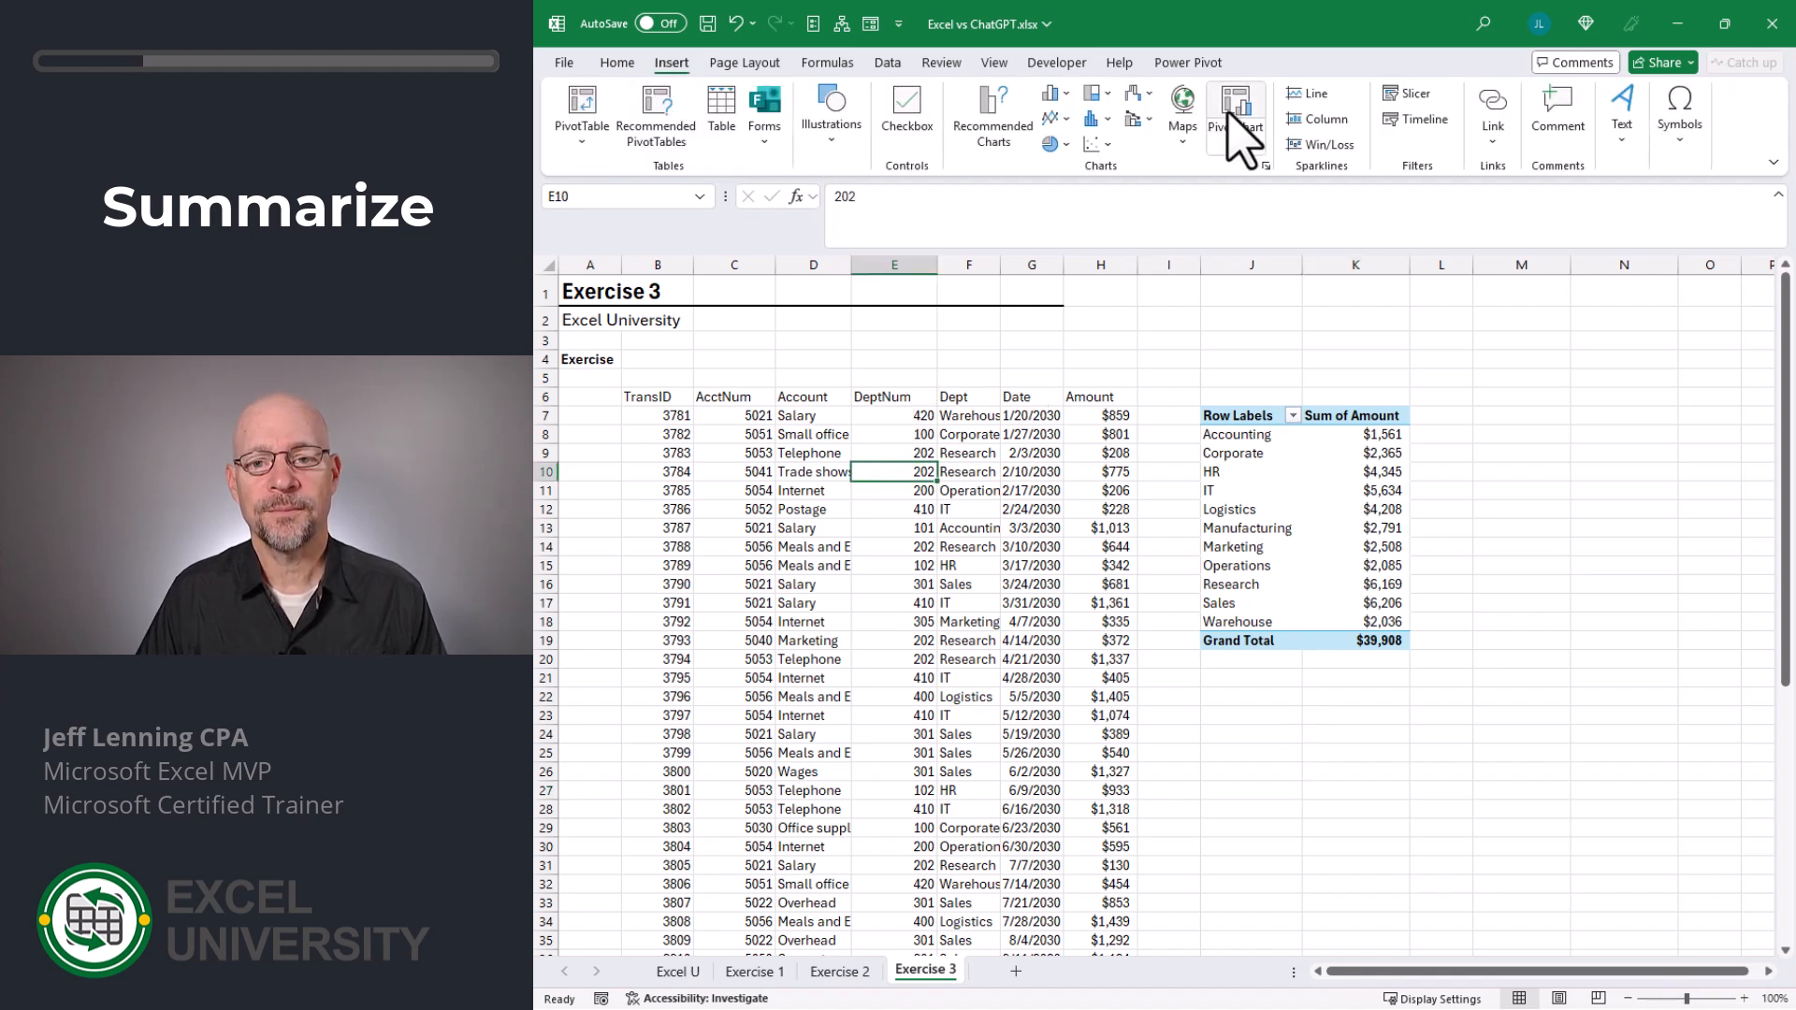
click(1242, 131)
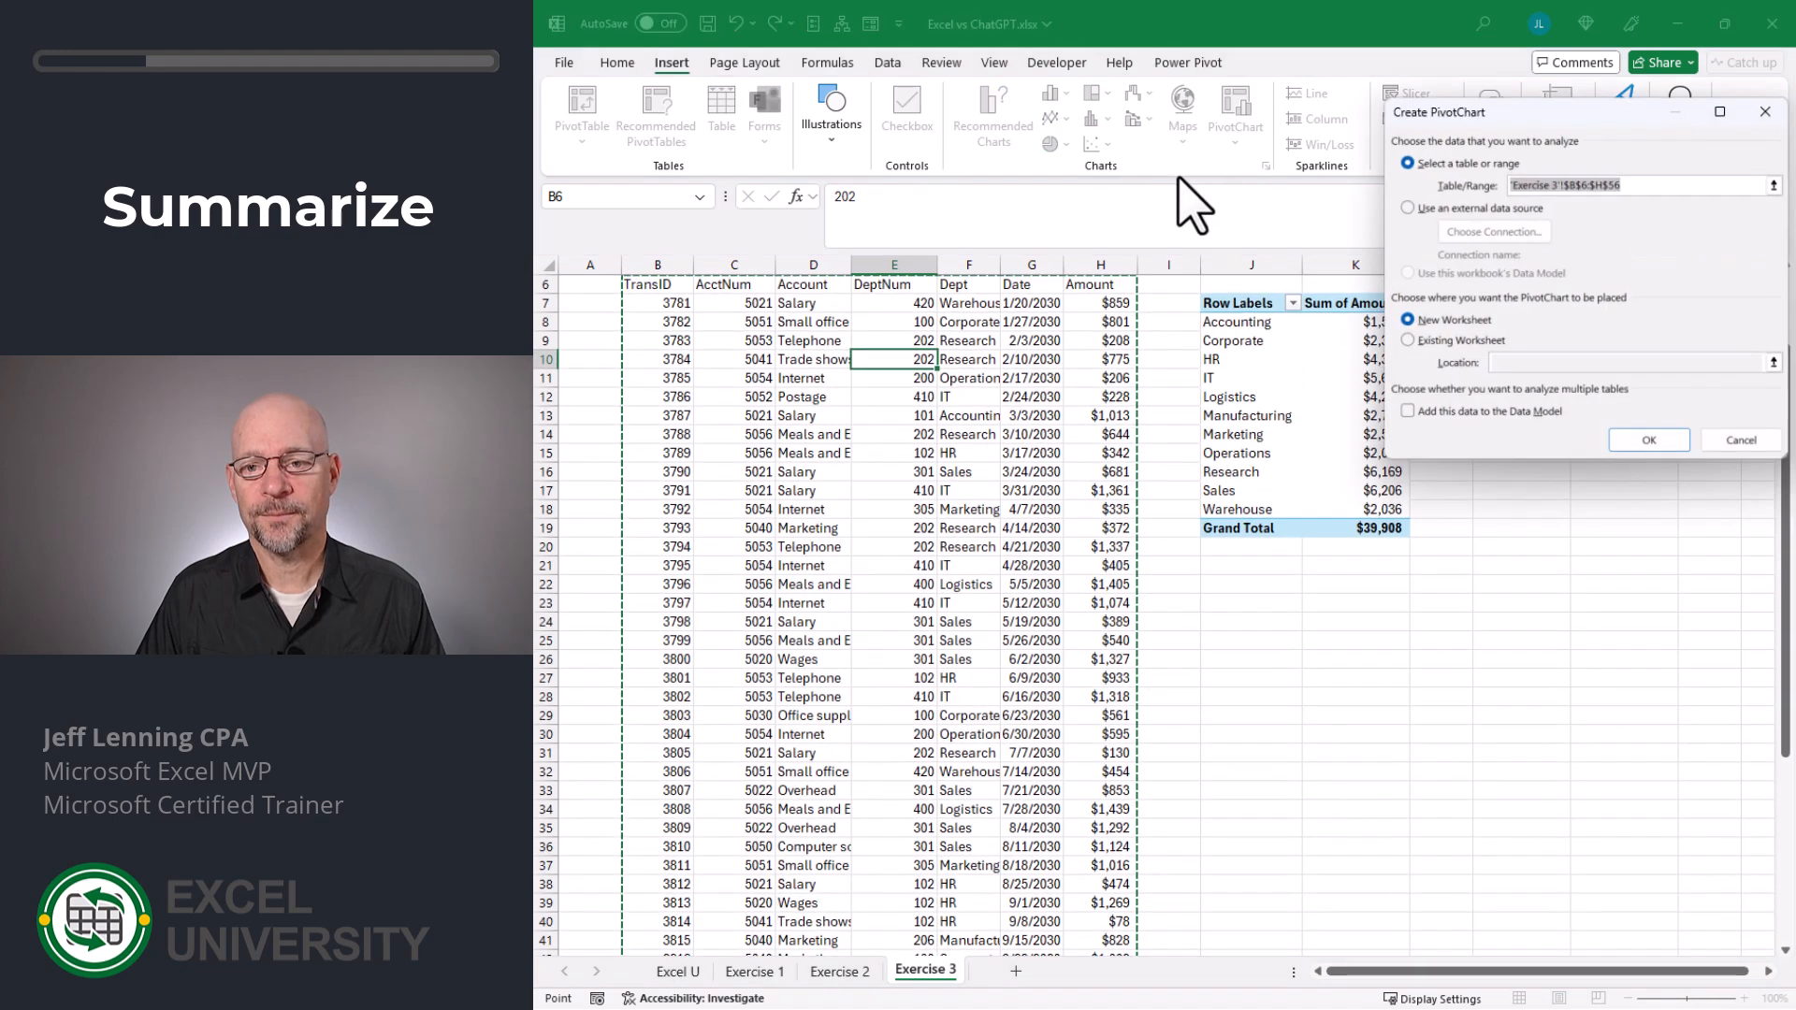
click(1422, 341)
click(1239, 582)
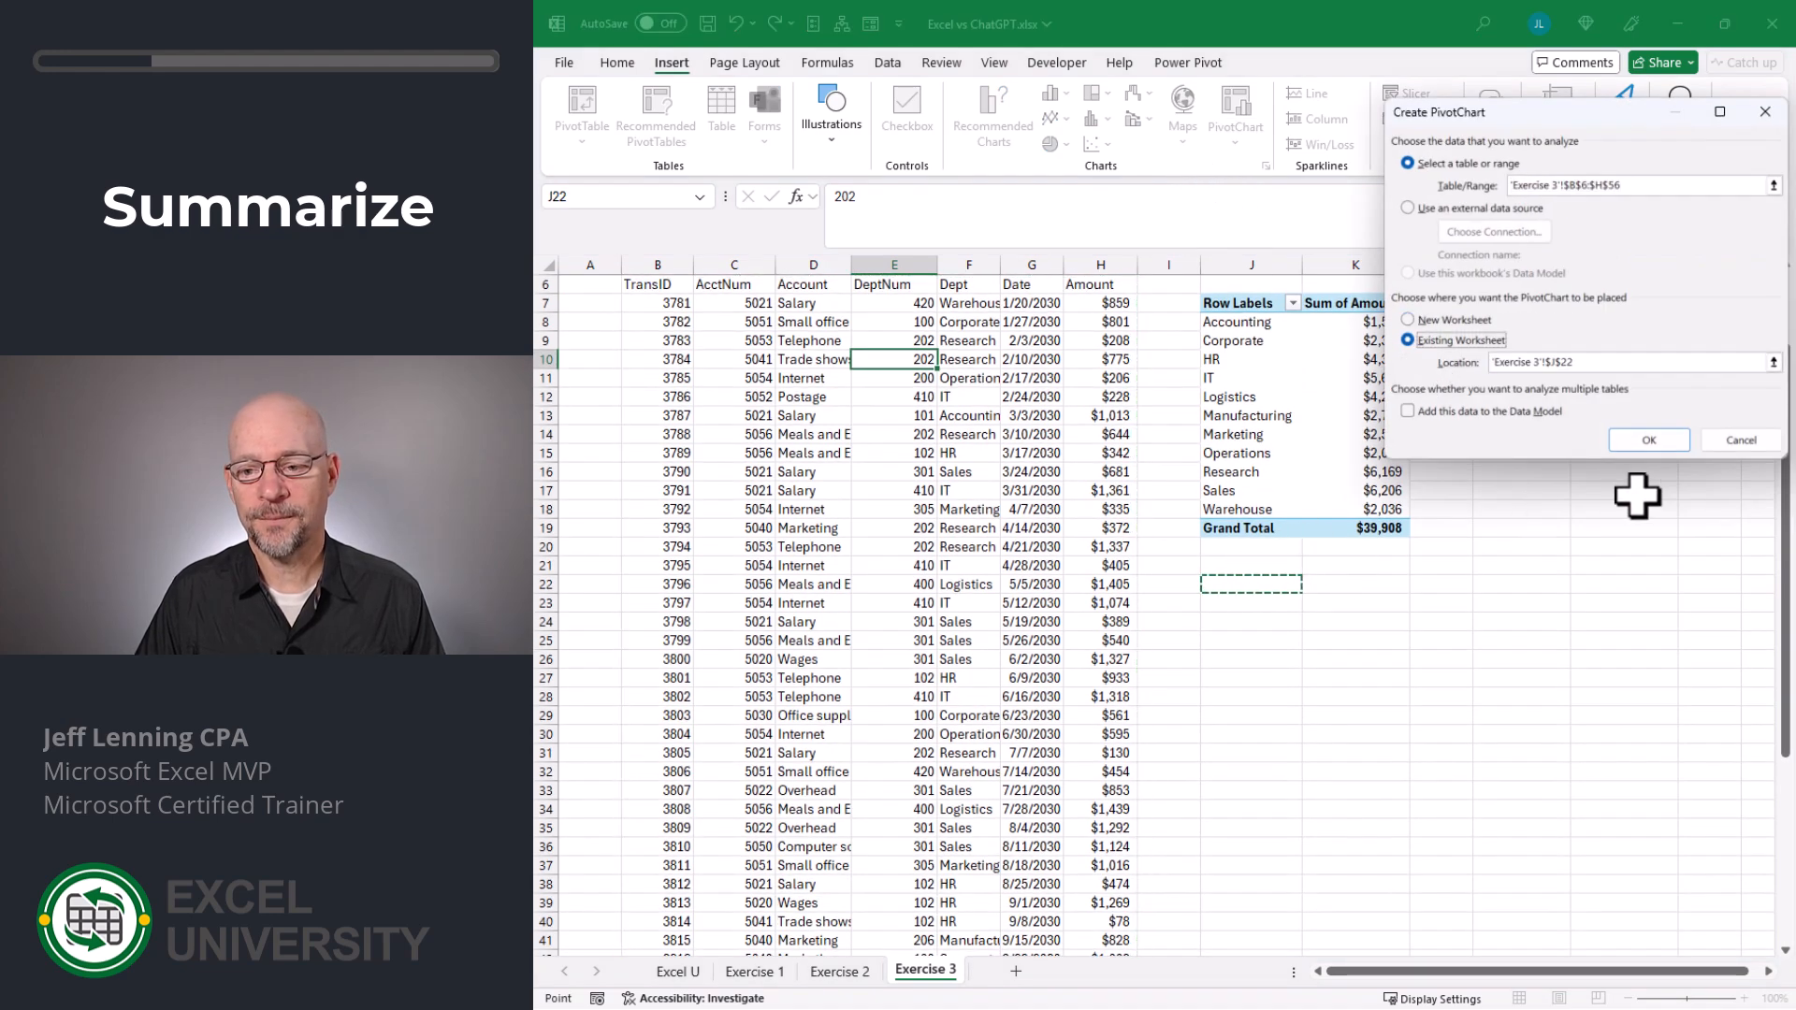
click(1649, 439)
- Chart the amounts by month, with Date as the PivotChart's axis and the sum of Amount as its values
drag(1516, 493, 1553, 898)
drag(1546, 516, 1721, 863)
click(1287, 543)
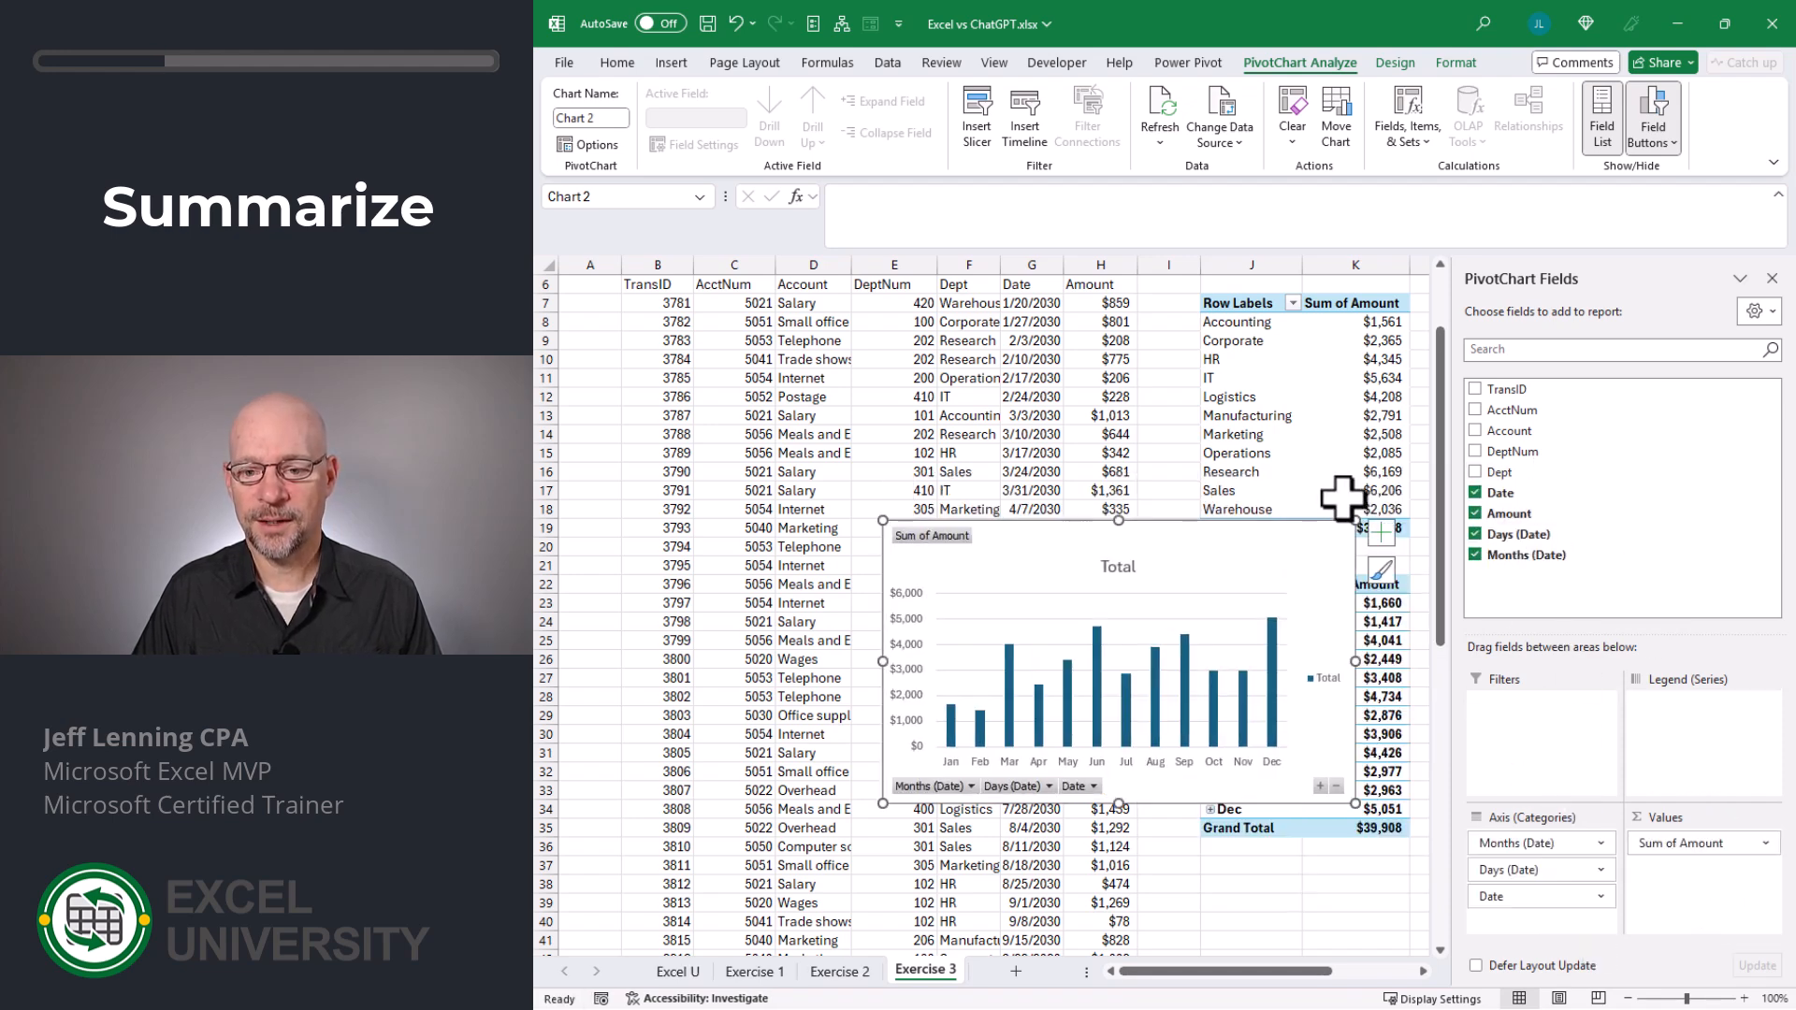
- Close the field list and move the chart over the monthly PivotTable, just below the department summary
click(1771, 278)
drag(1267, 524, 1612, 631)
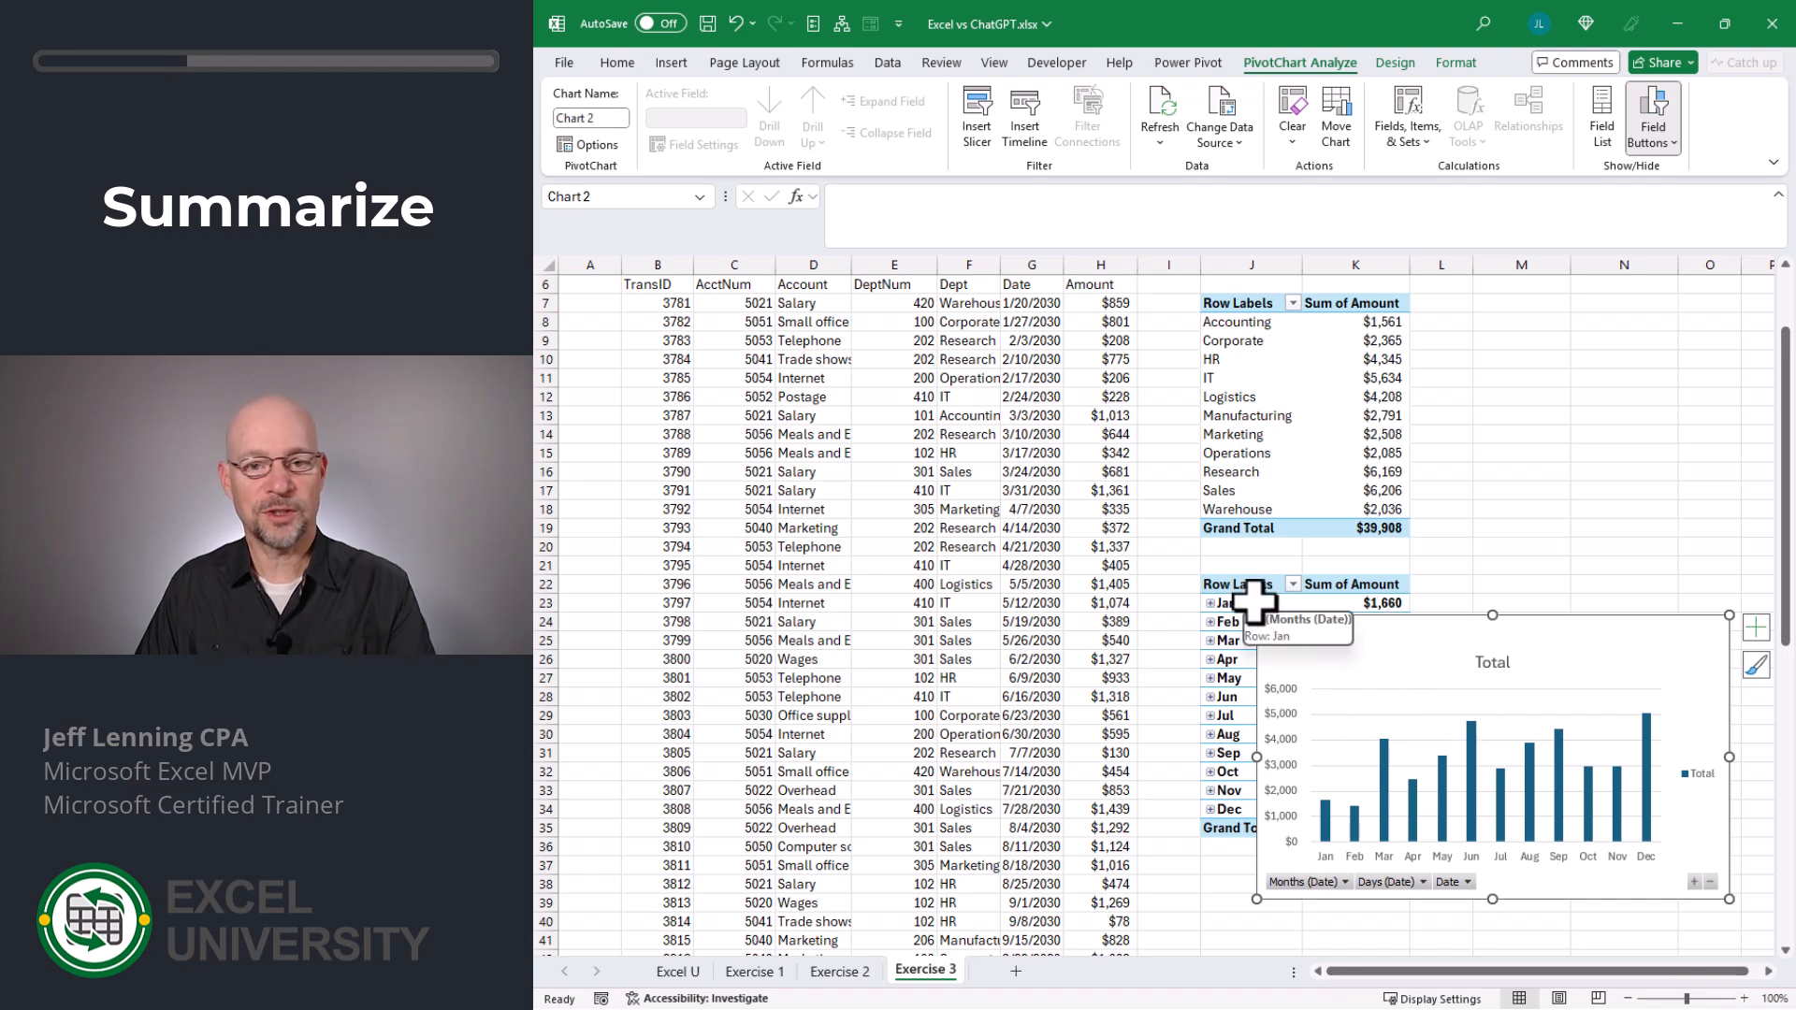
drag(1392, 638, 1328, 591)
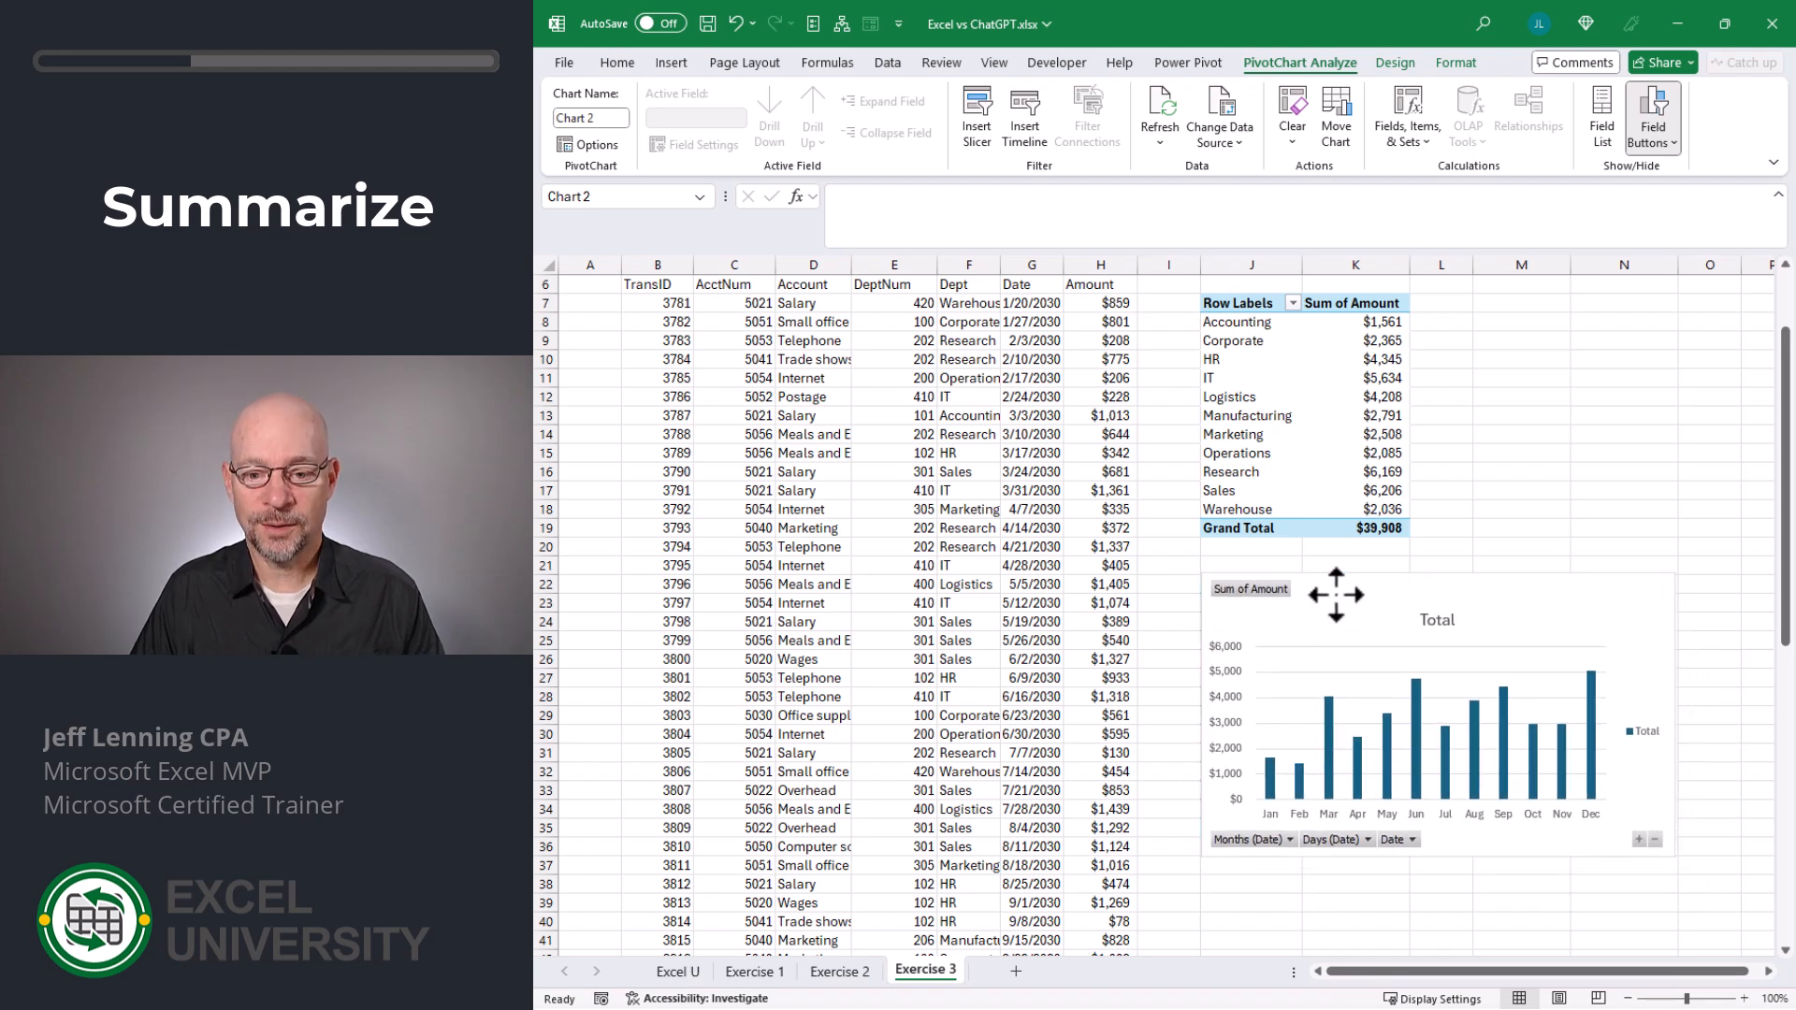
click(1488, 490)
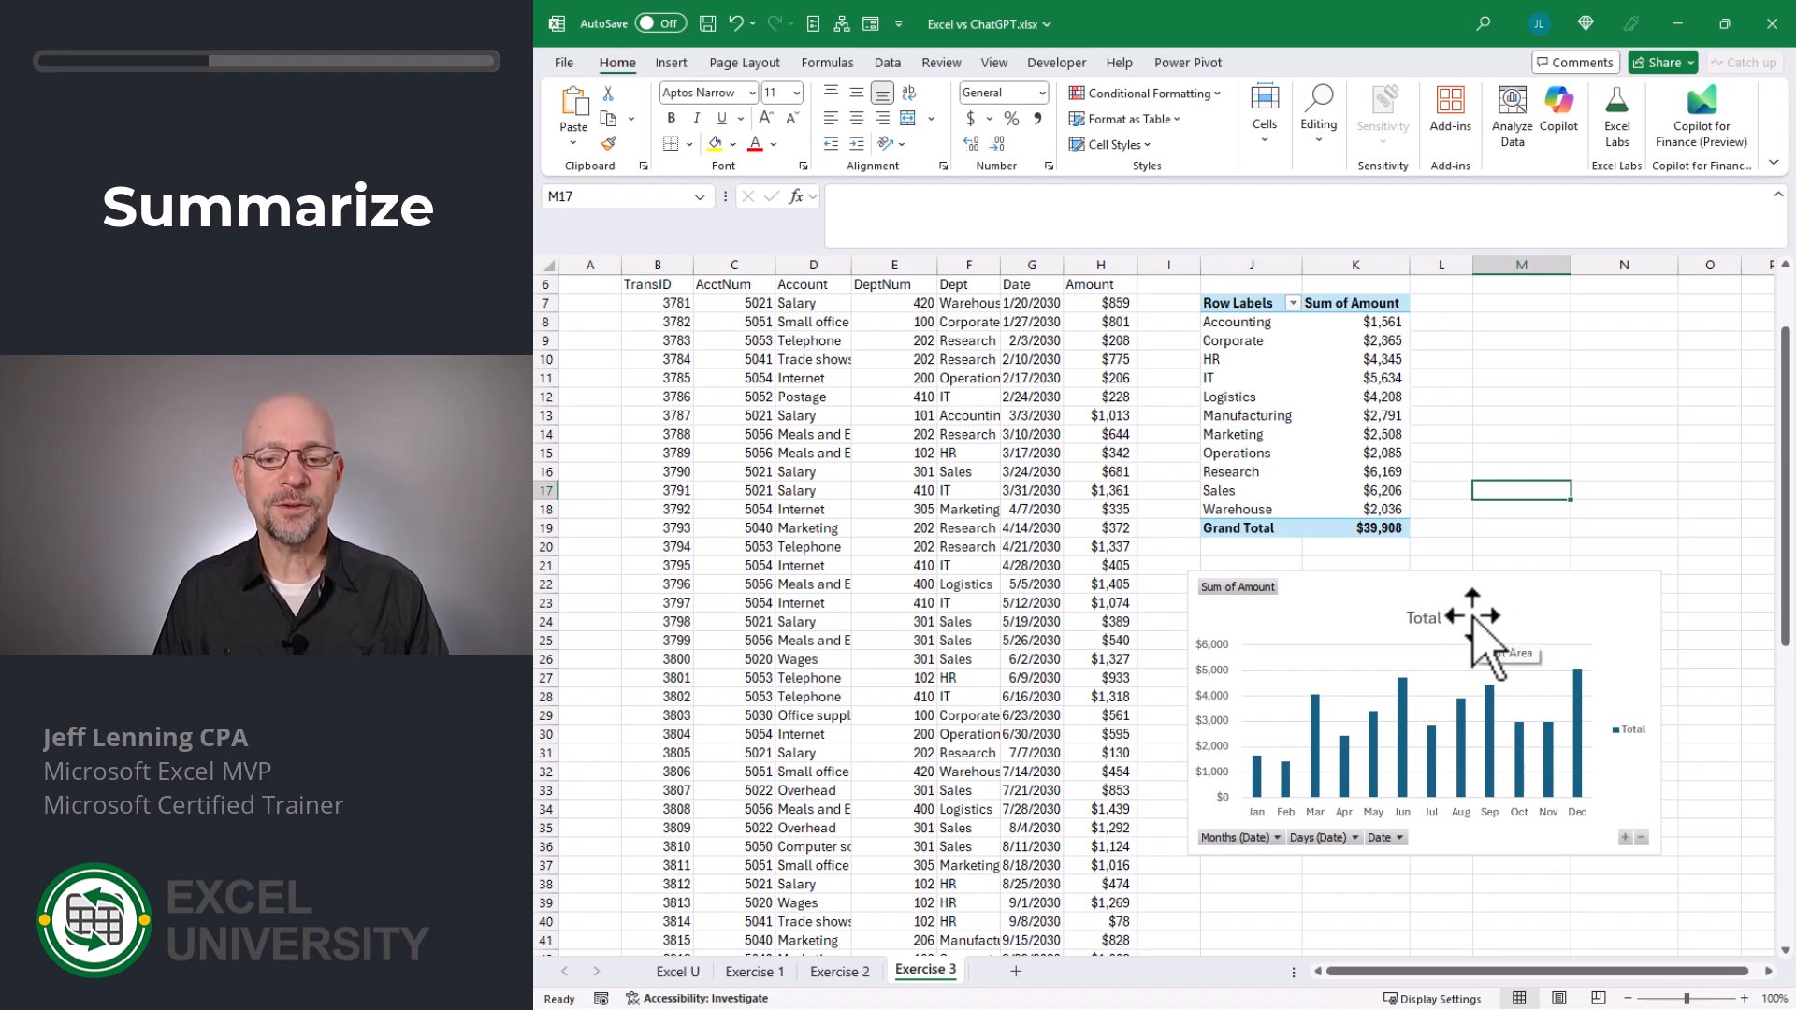
- Switch to ChatGPT, send "summarize the data i will paste, and show department totals. understand?", and send the copied ex3.txt transactions
key(alt+Tab)
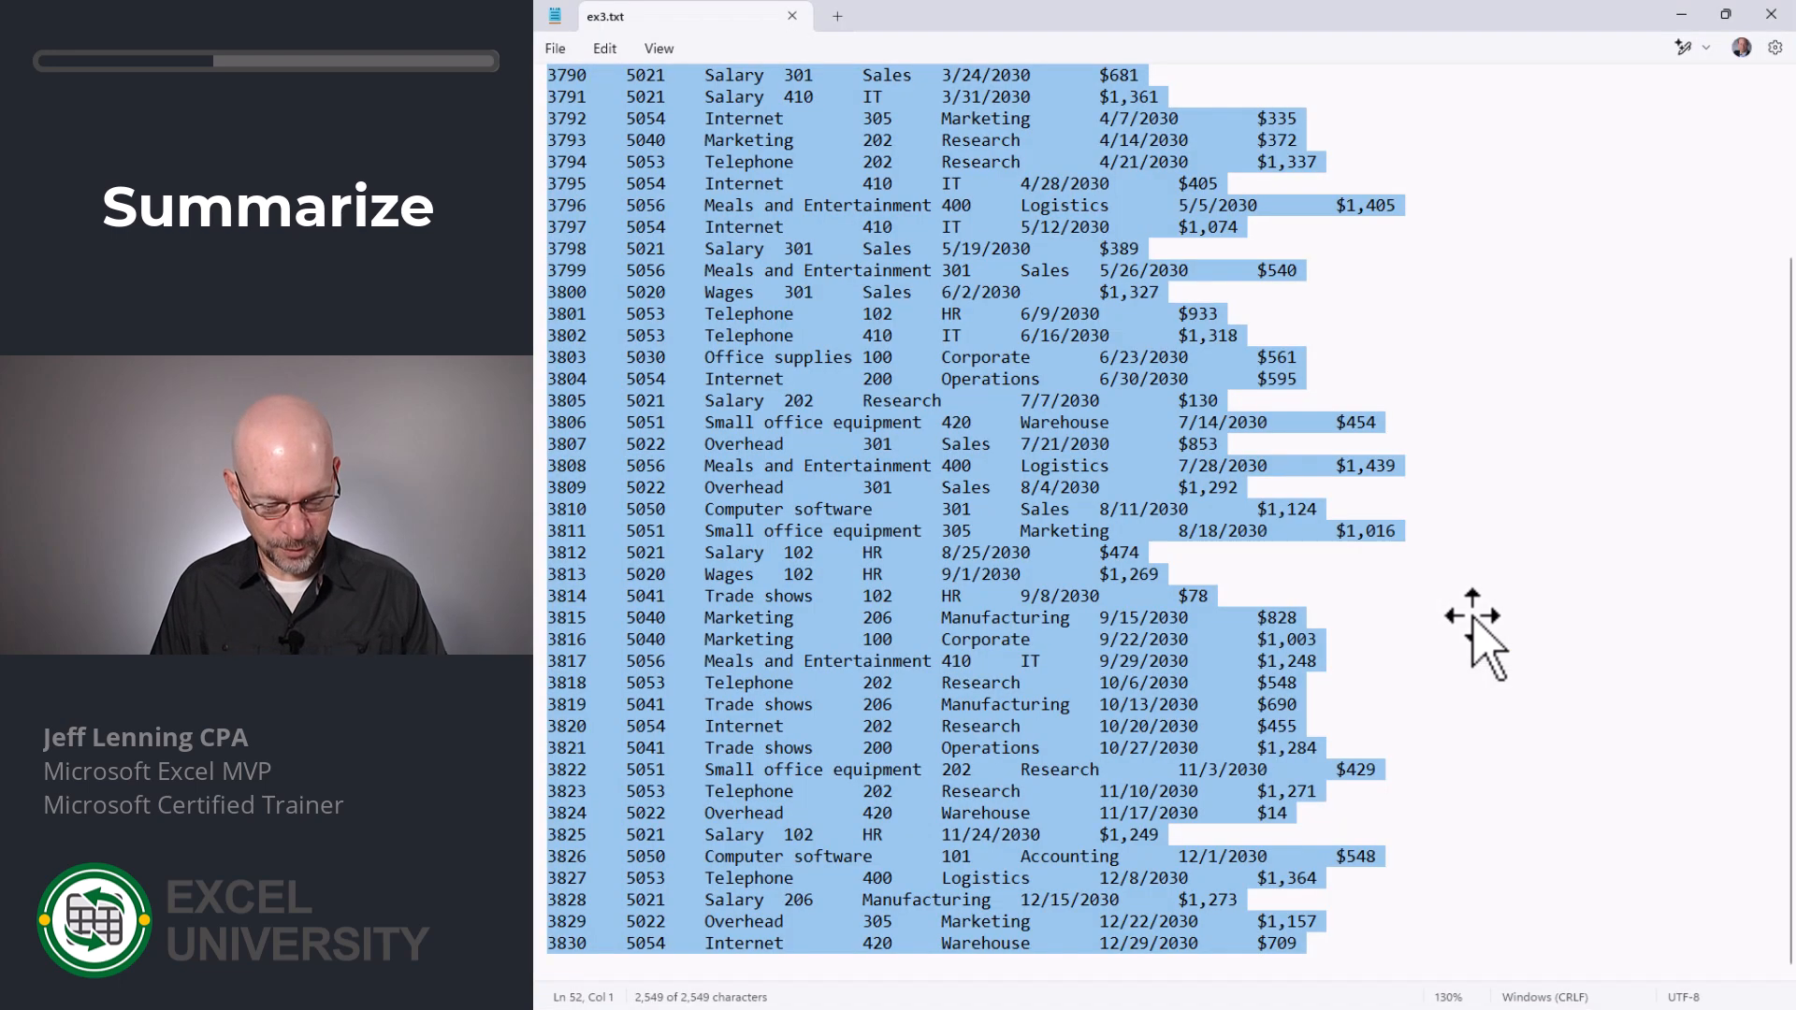
key(alt+Tab)
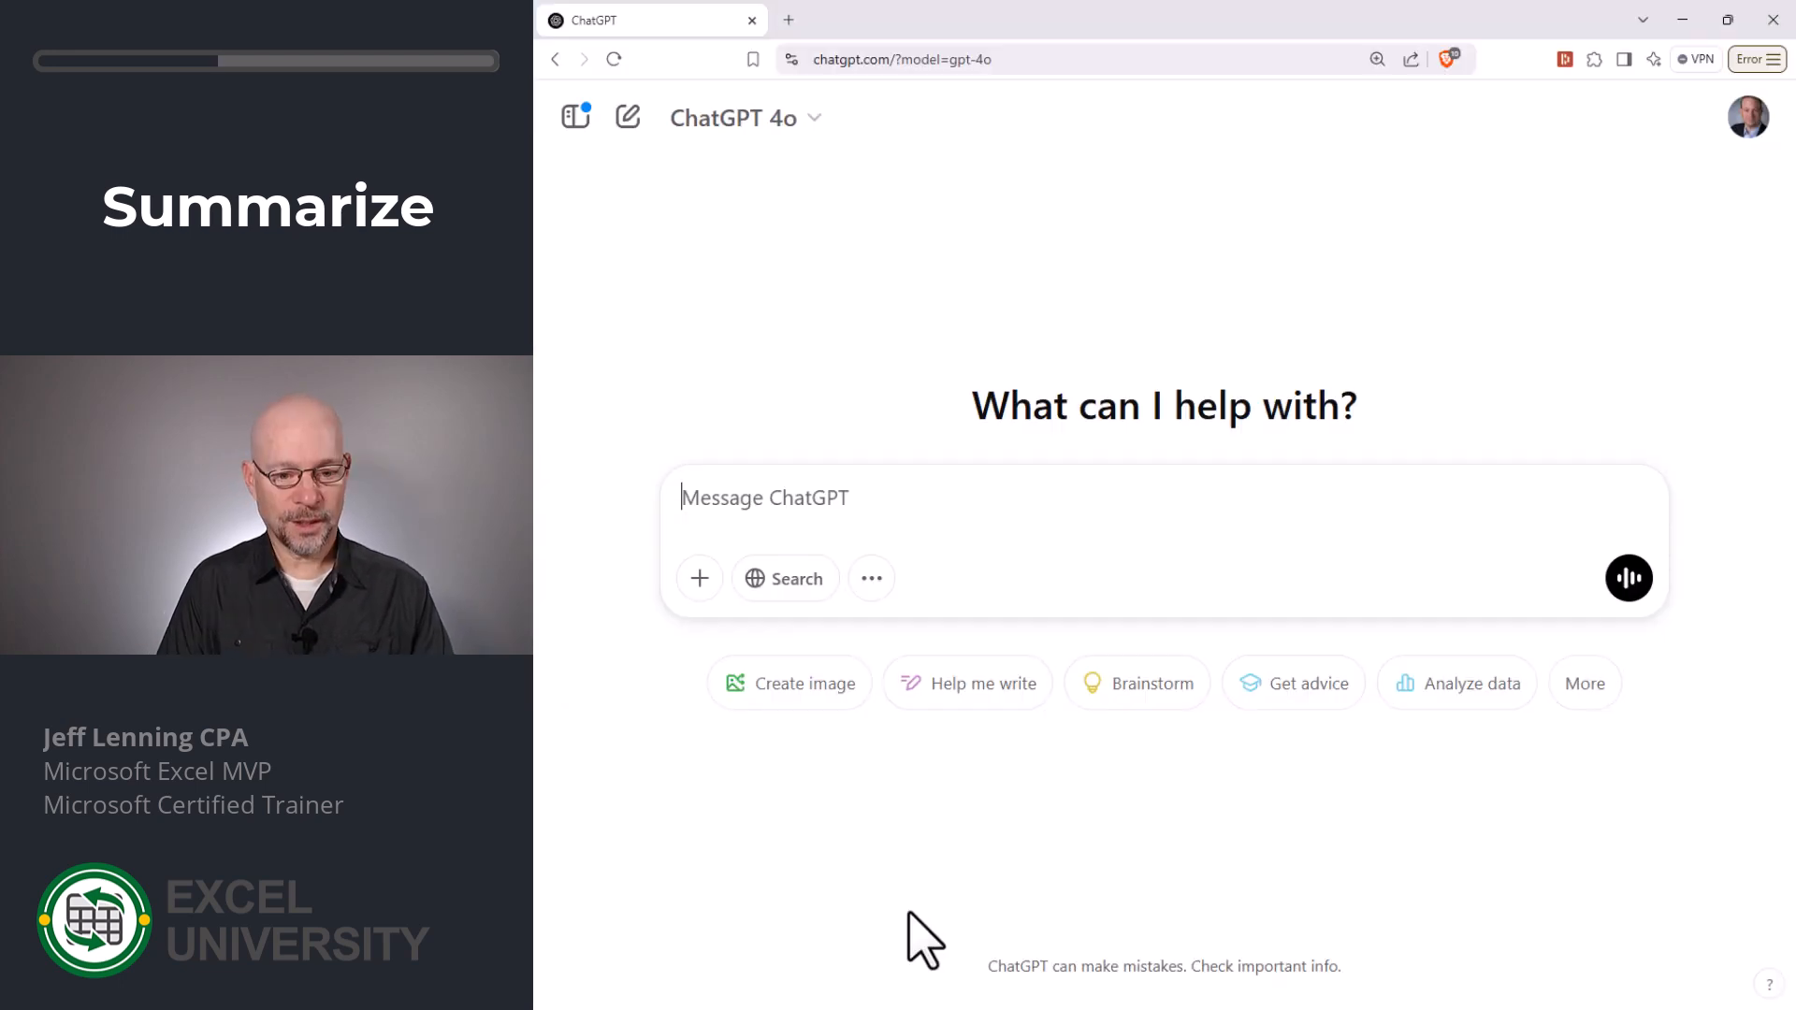
text(sum)
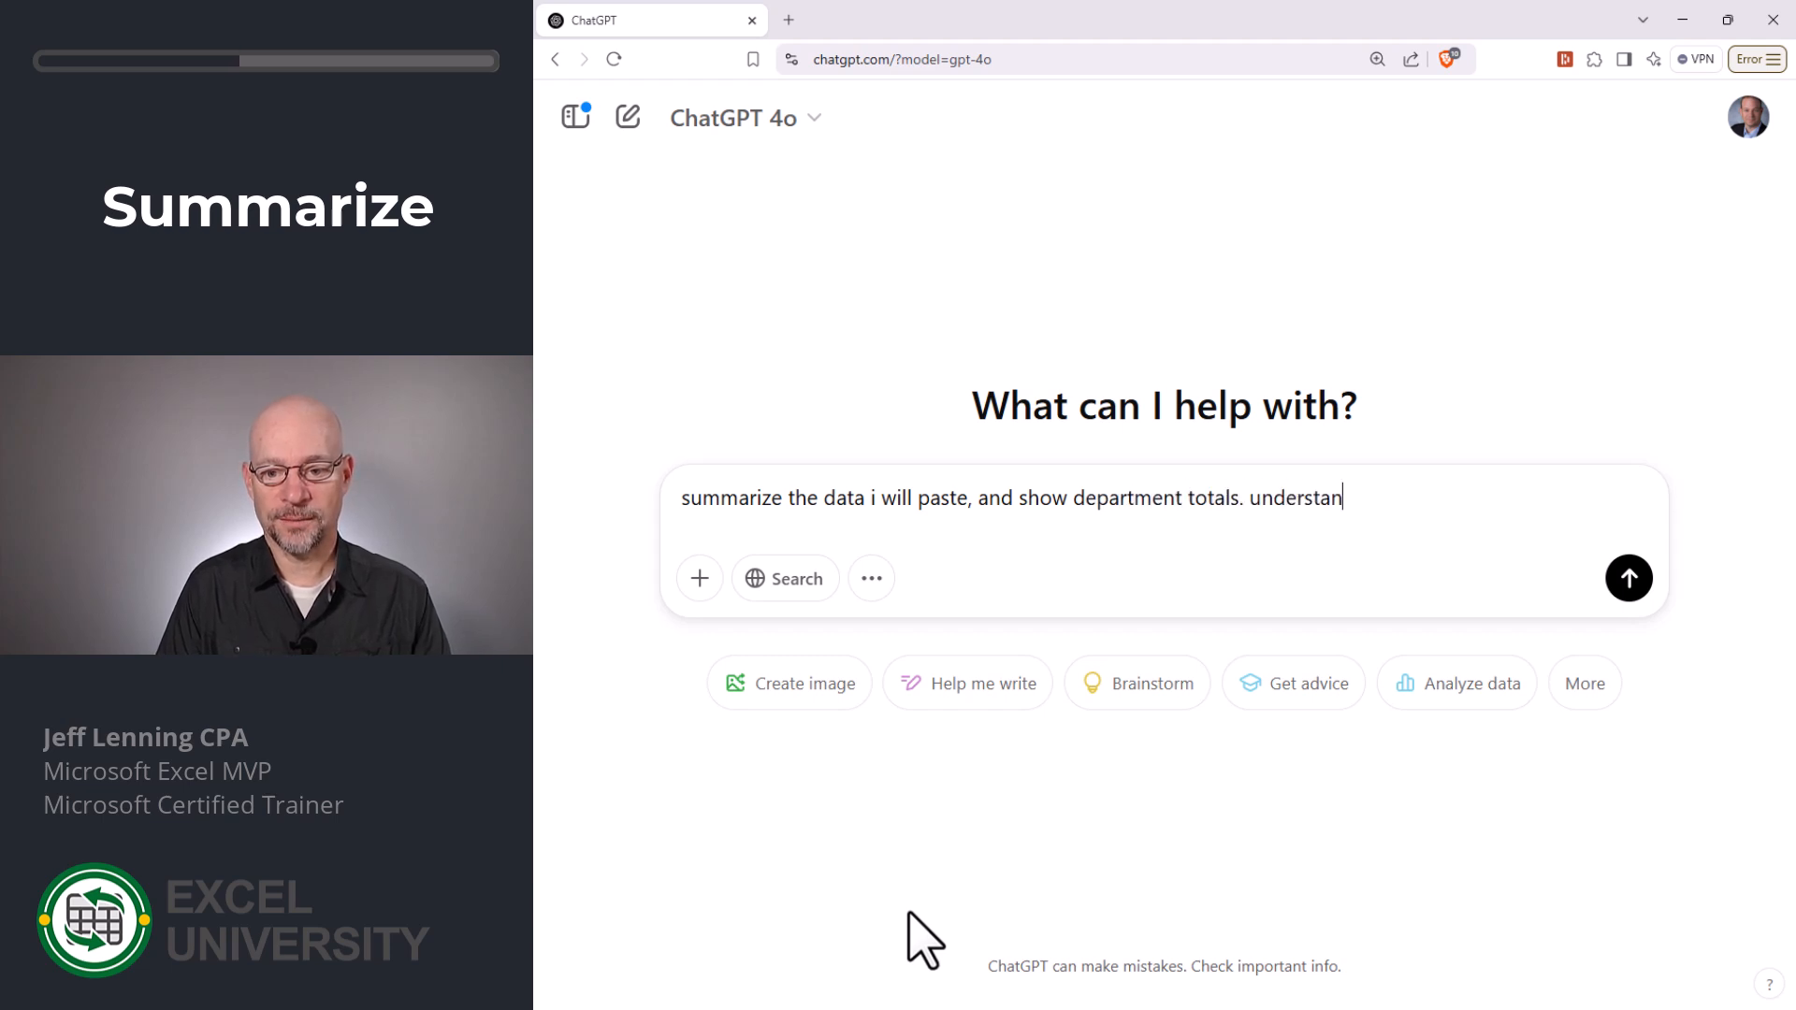
key(Return)
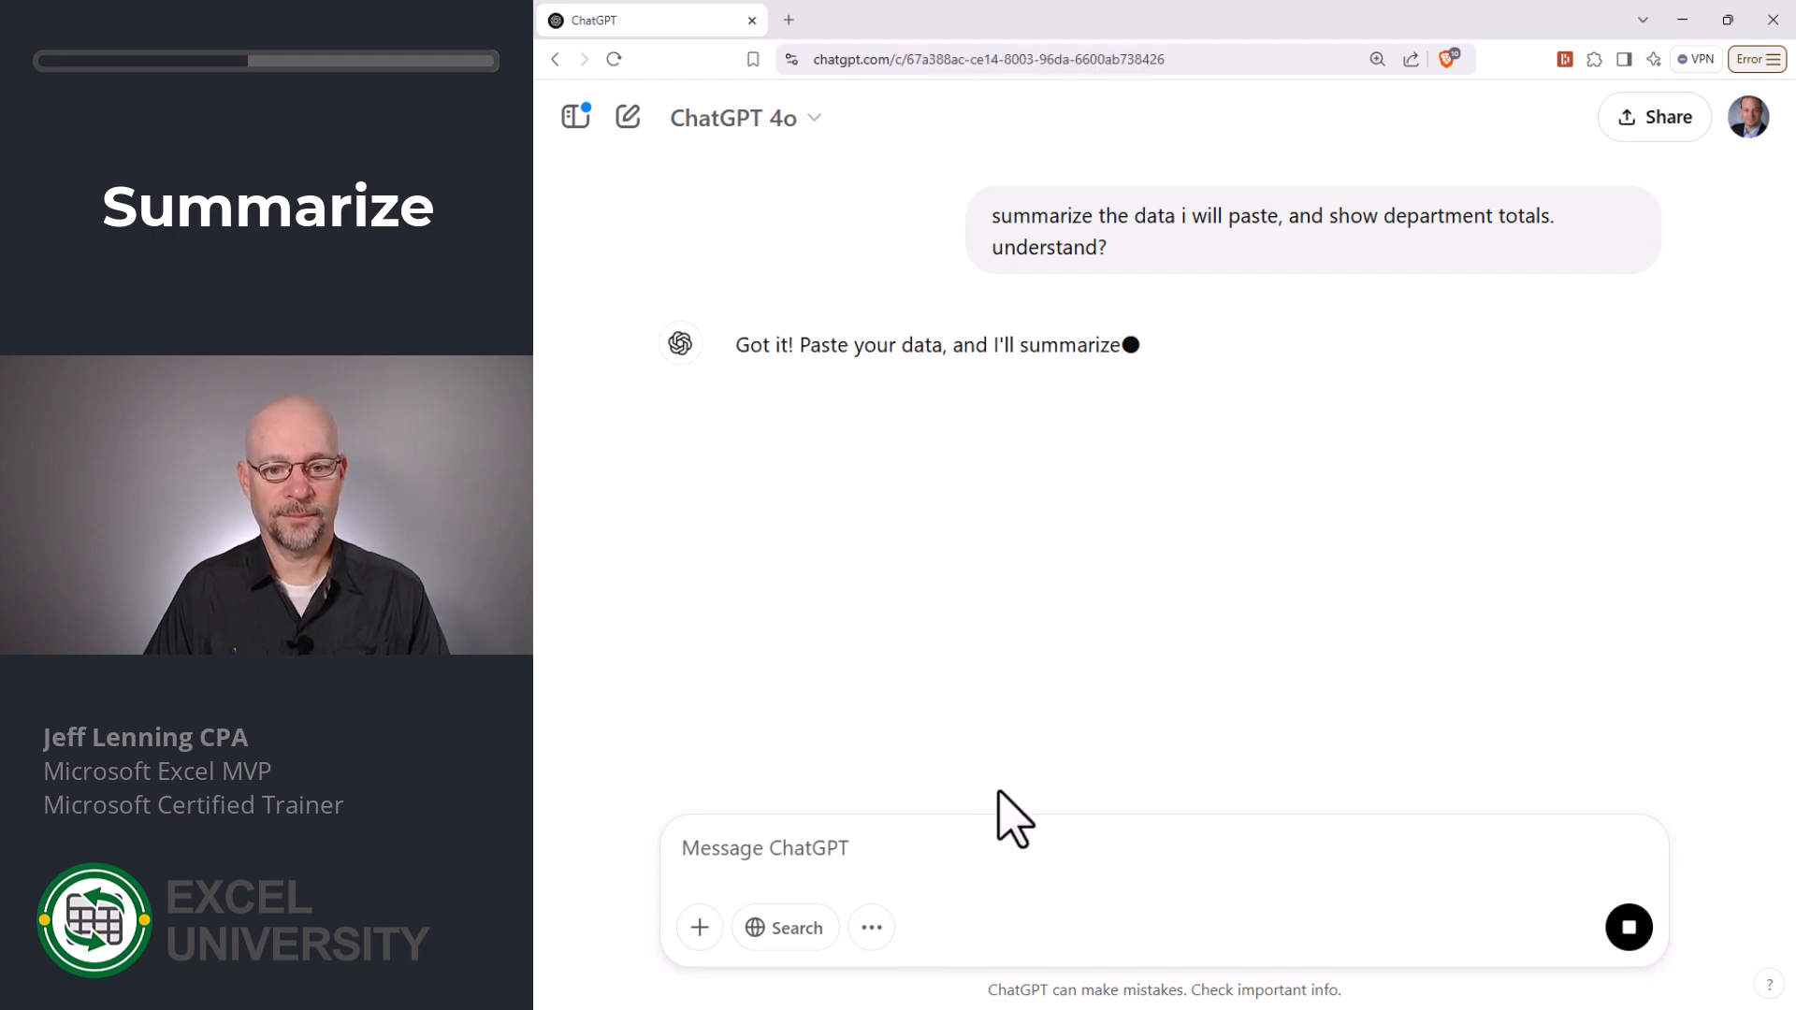
key(ctrl+v)
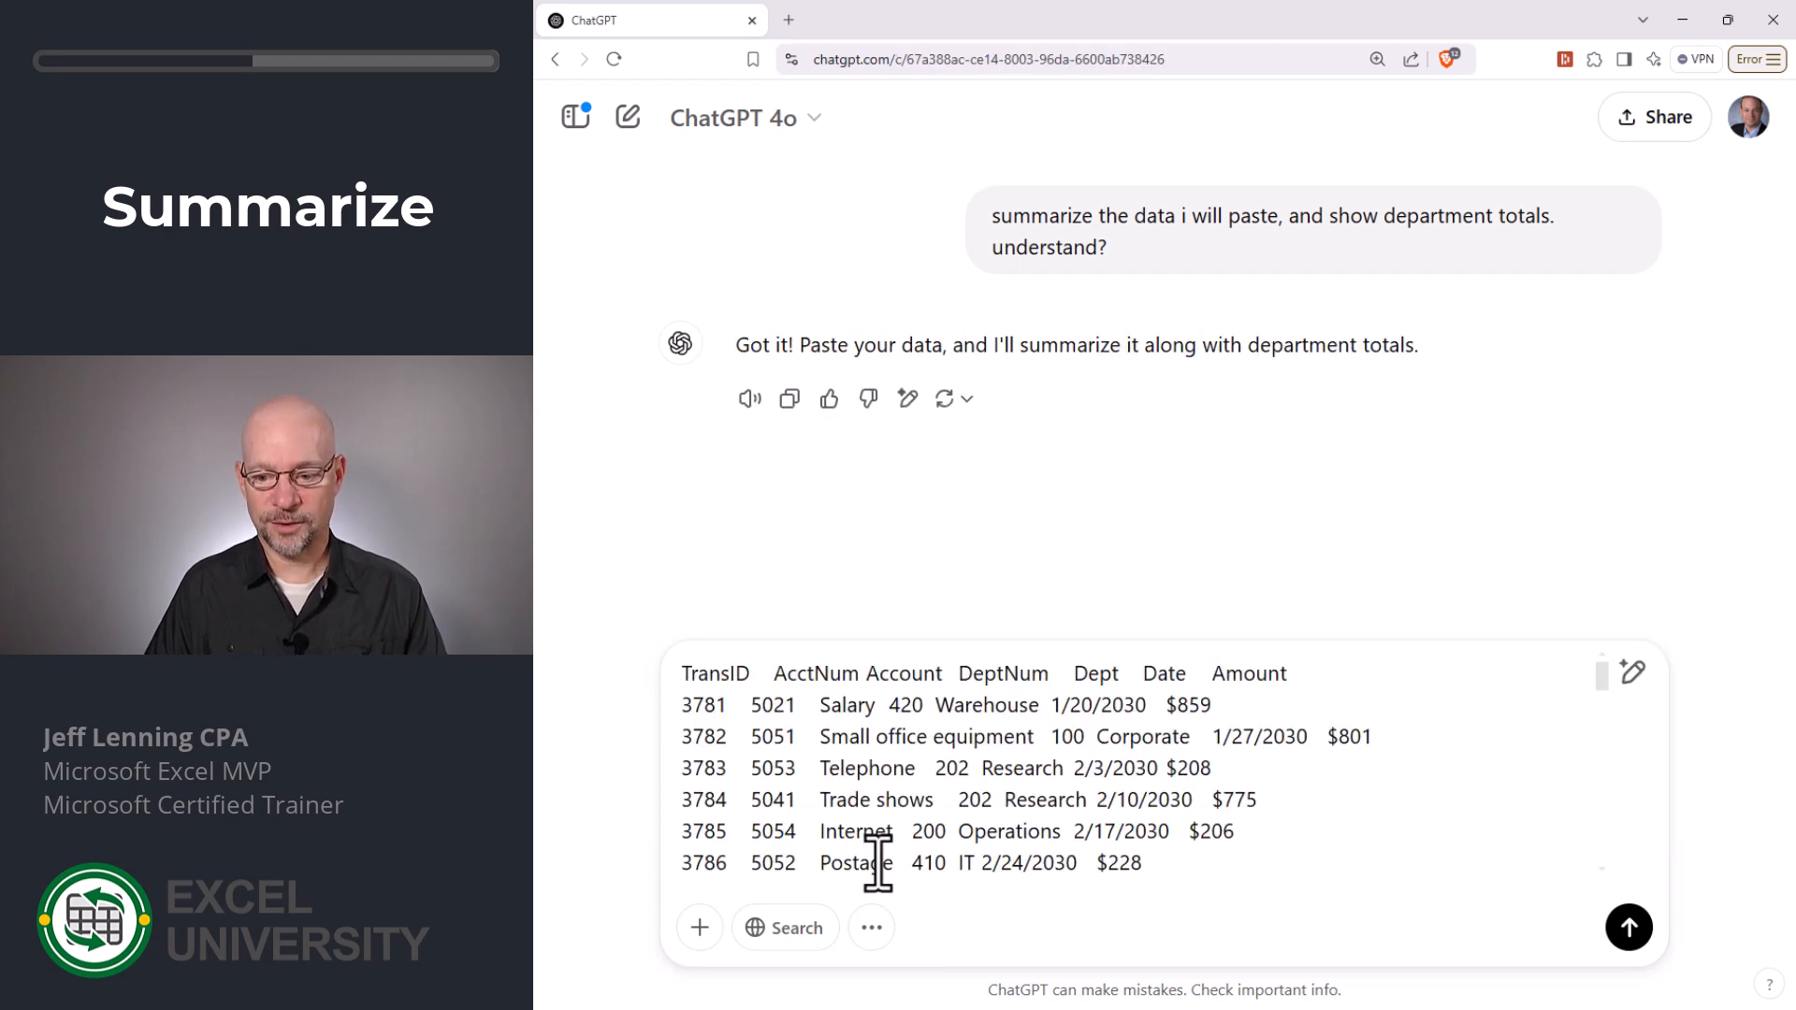
key(Return)
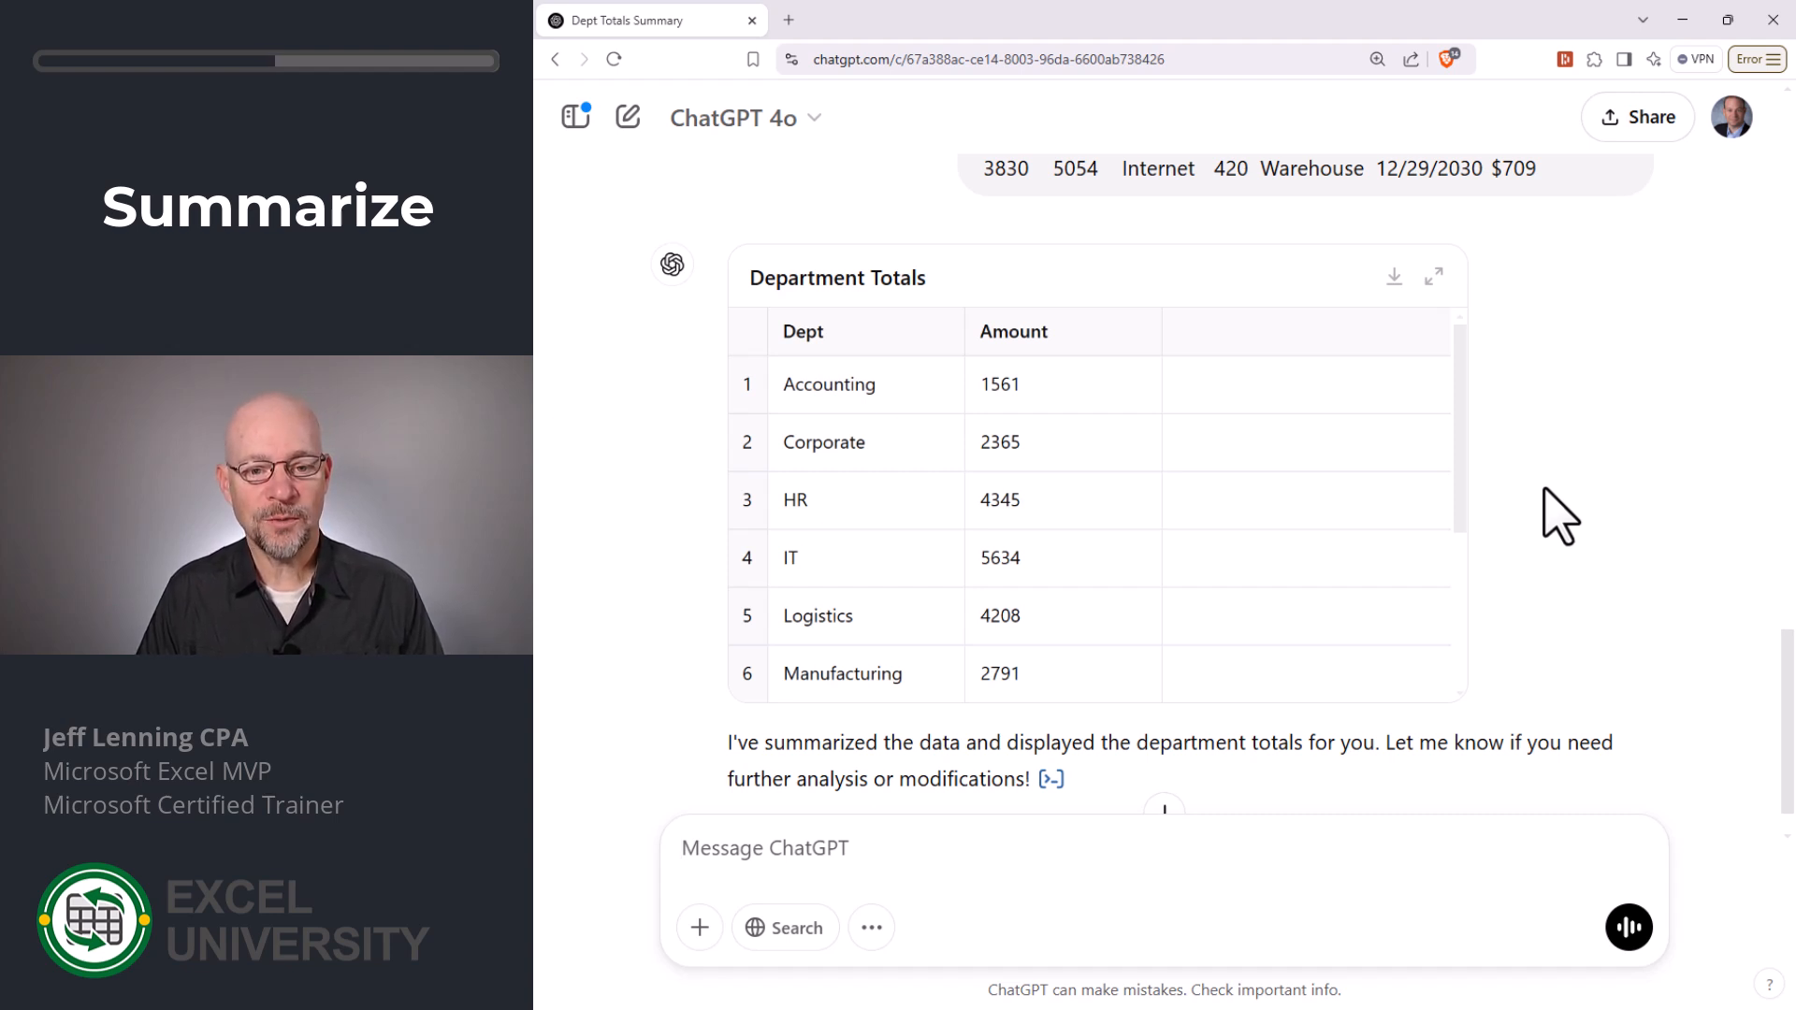
- Compare ChatGPT's Department Totals table with the department PivotTable in the Excel workbook
key(alt+Tab)
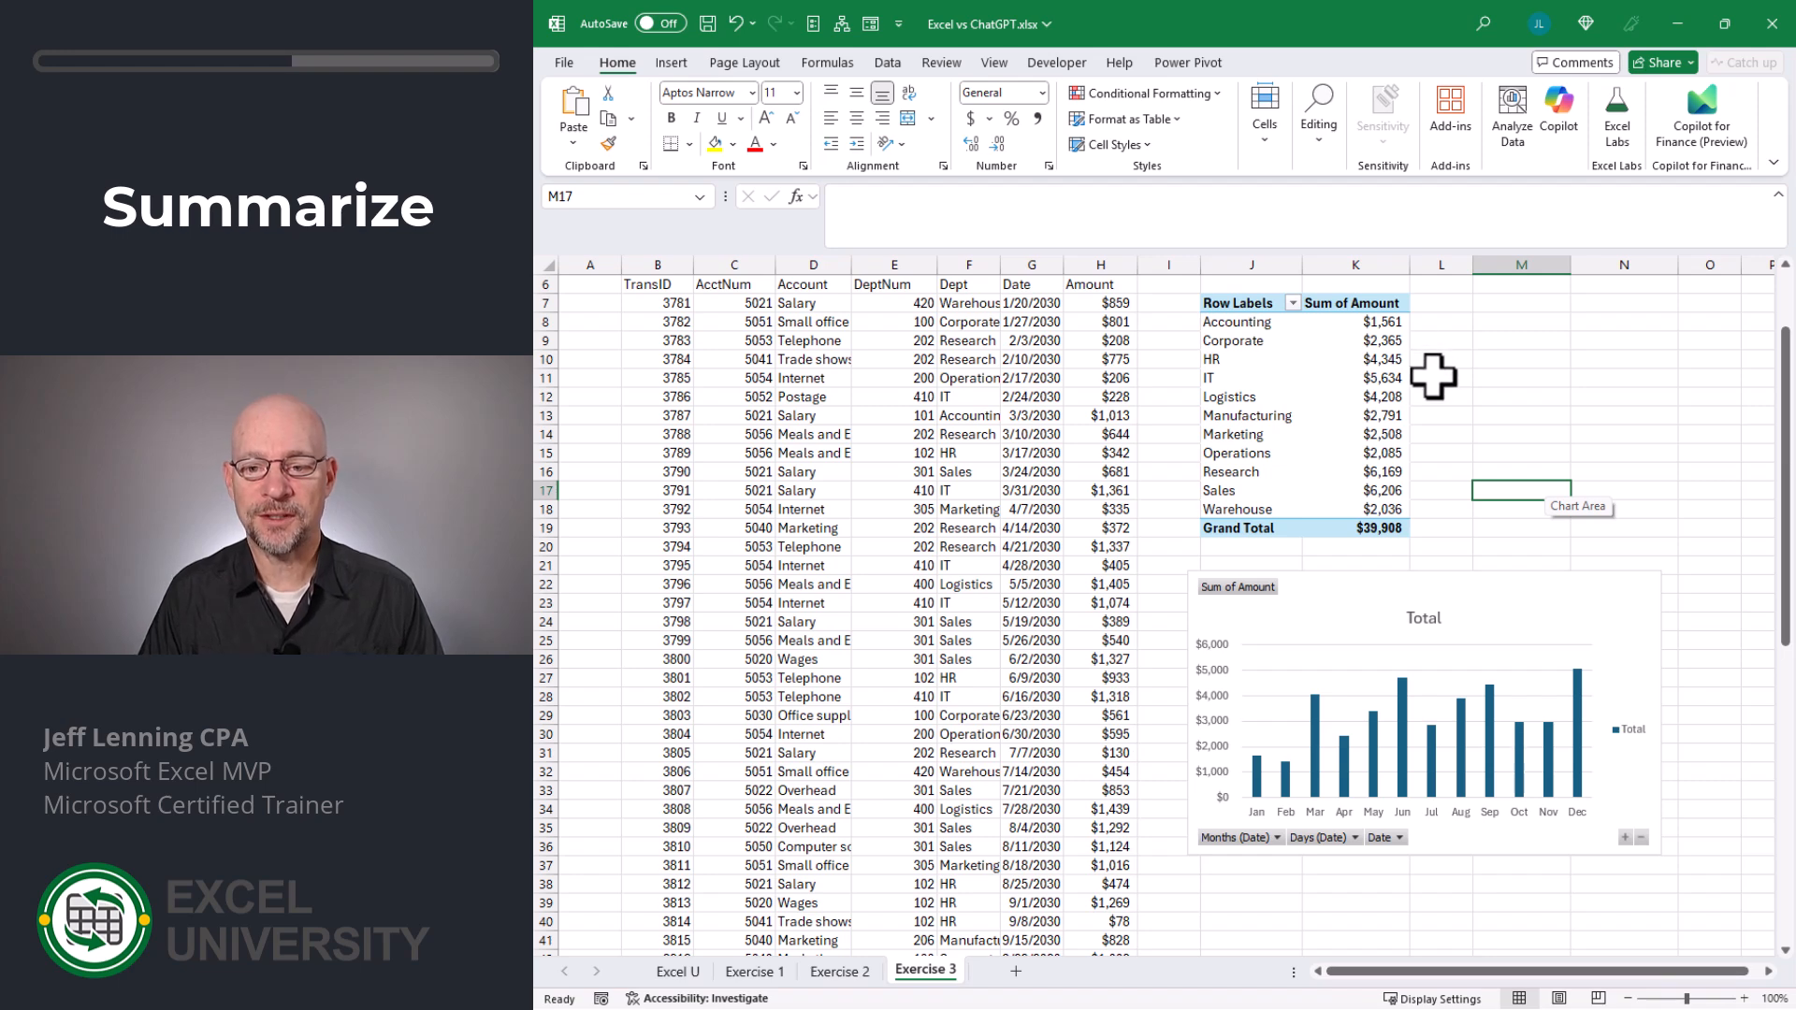
key(alt+Tab)
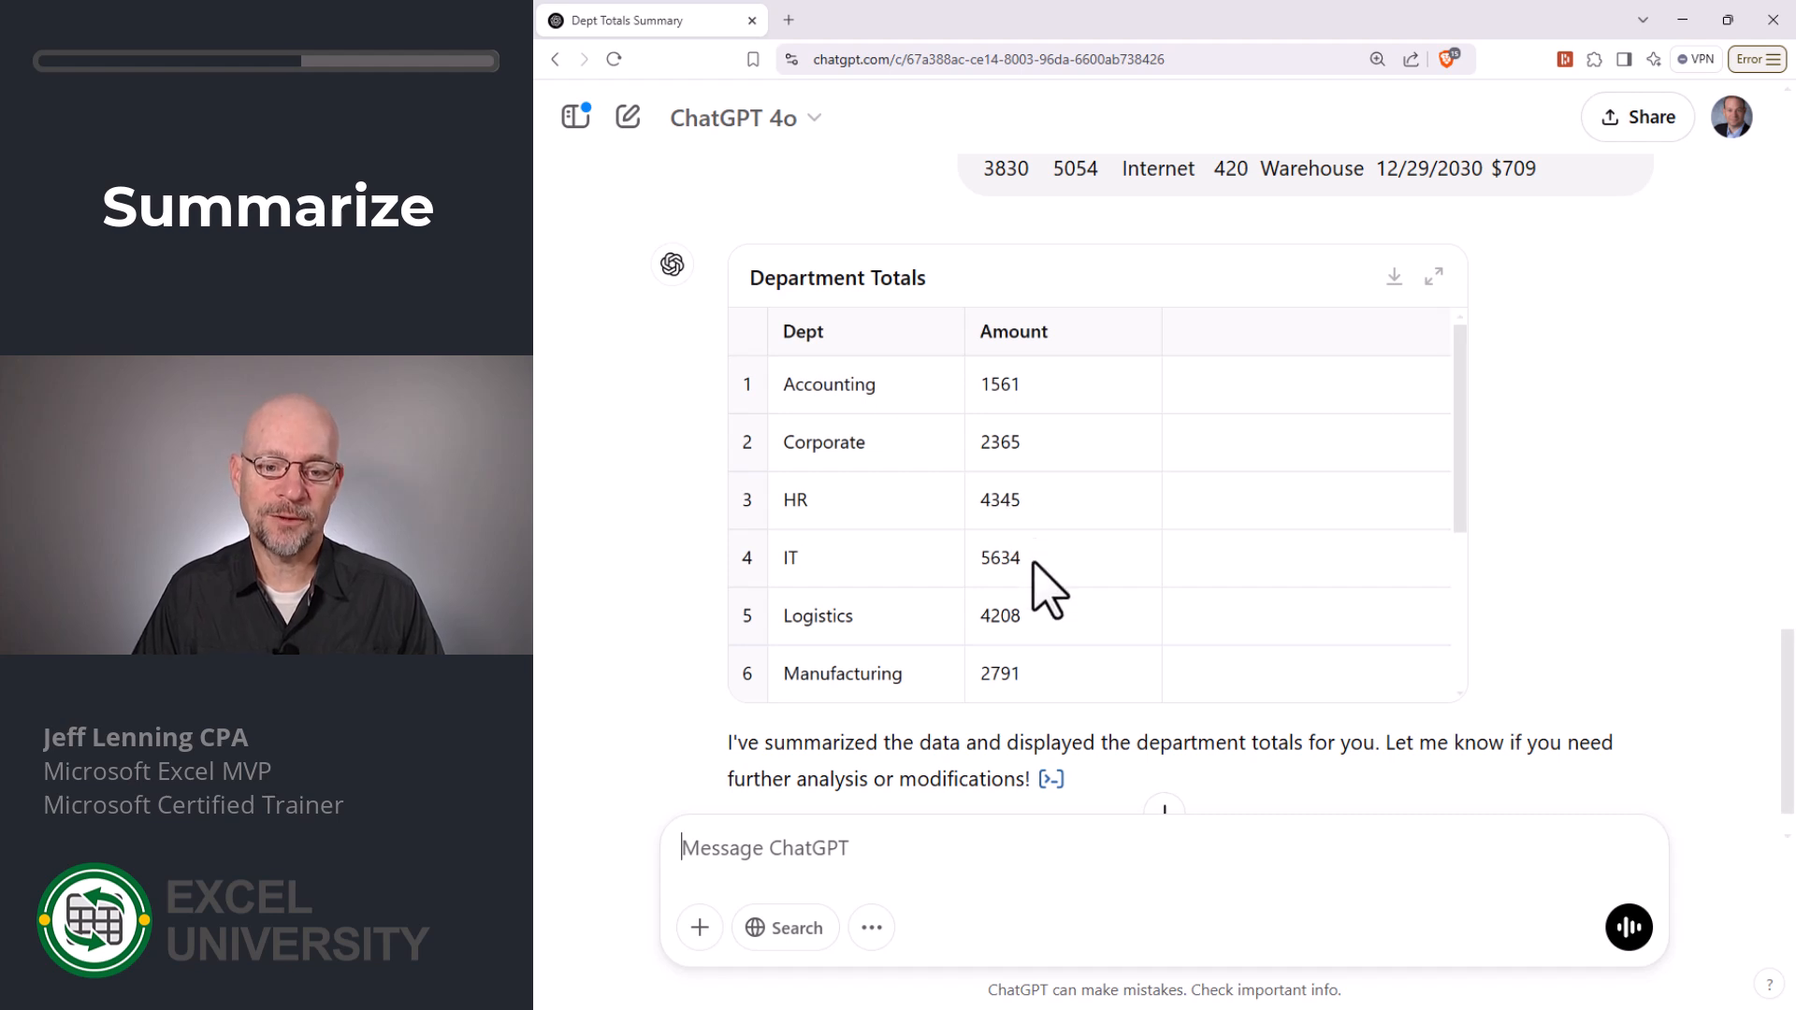
scroll(1228, 479, down, 3)
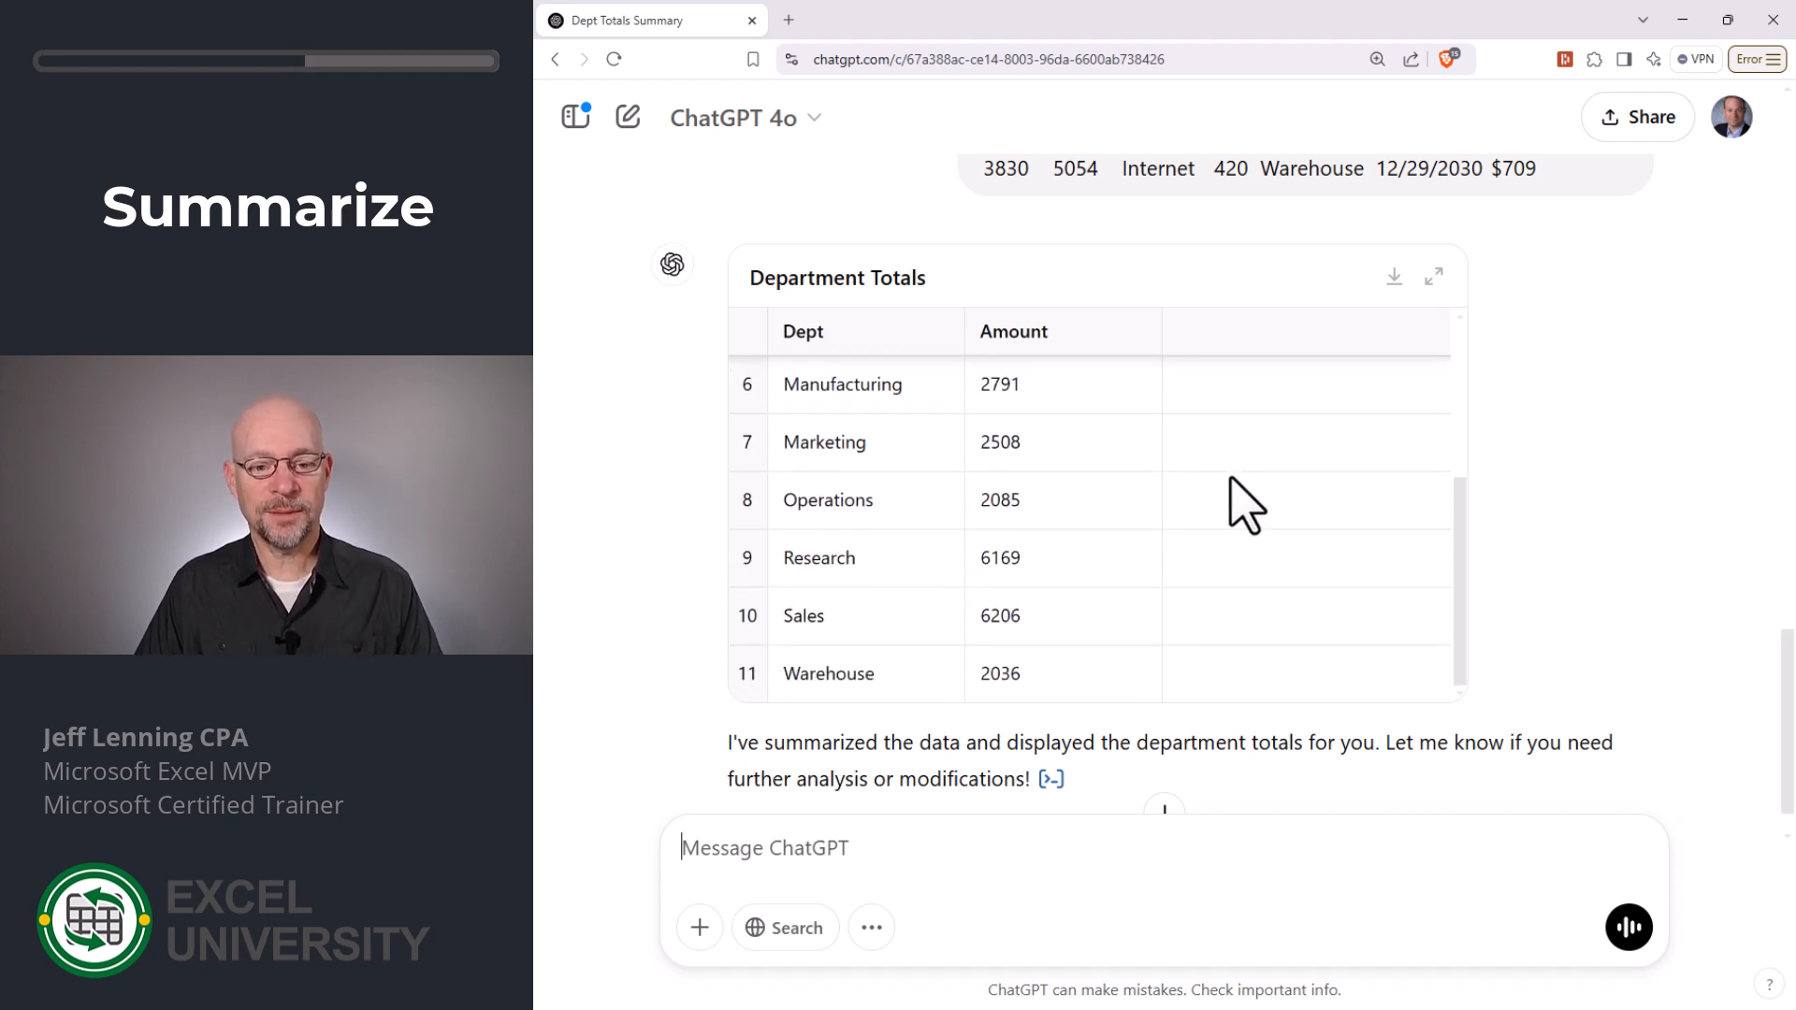
- Ask ChatGPT to "create a chart with monthly totals" from the same transactions
scroll(1235, 502, down, 1)
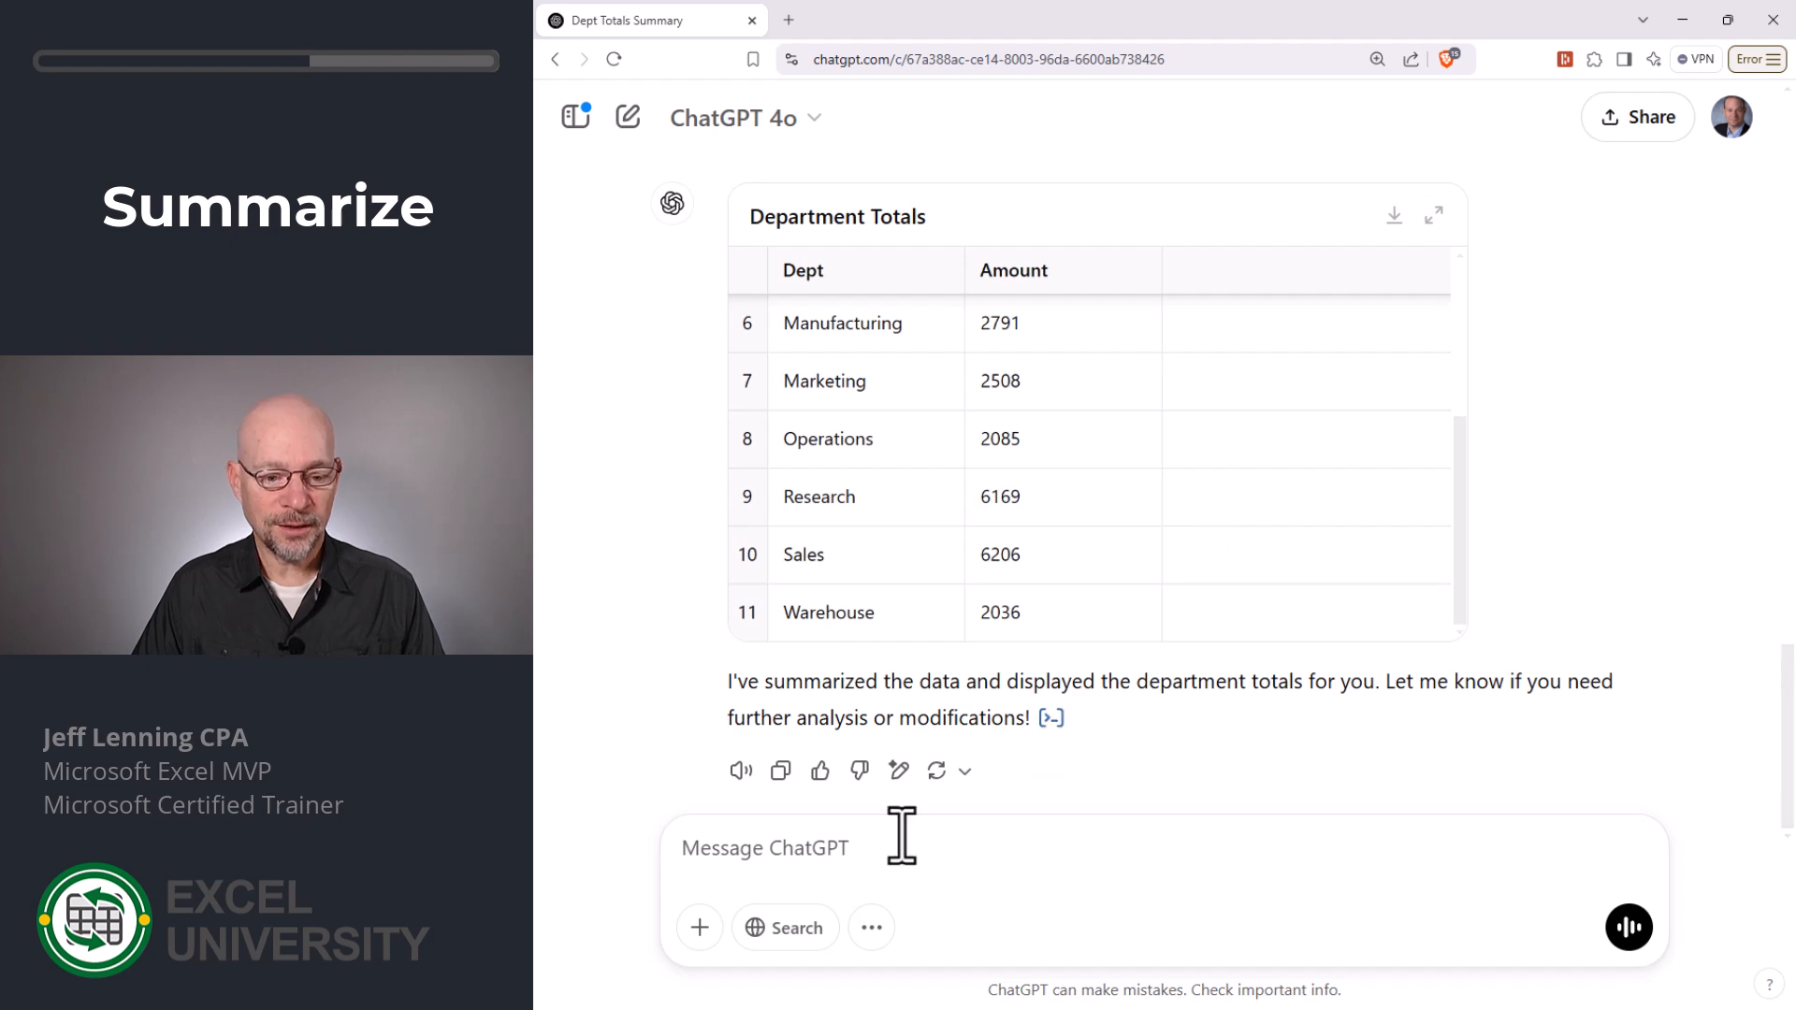
text(create a chart with monthly totals)
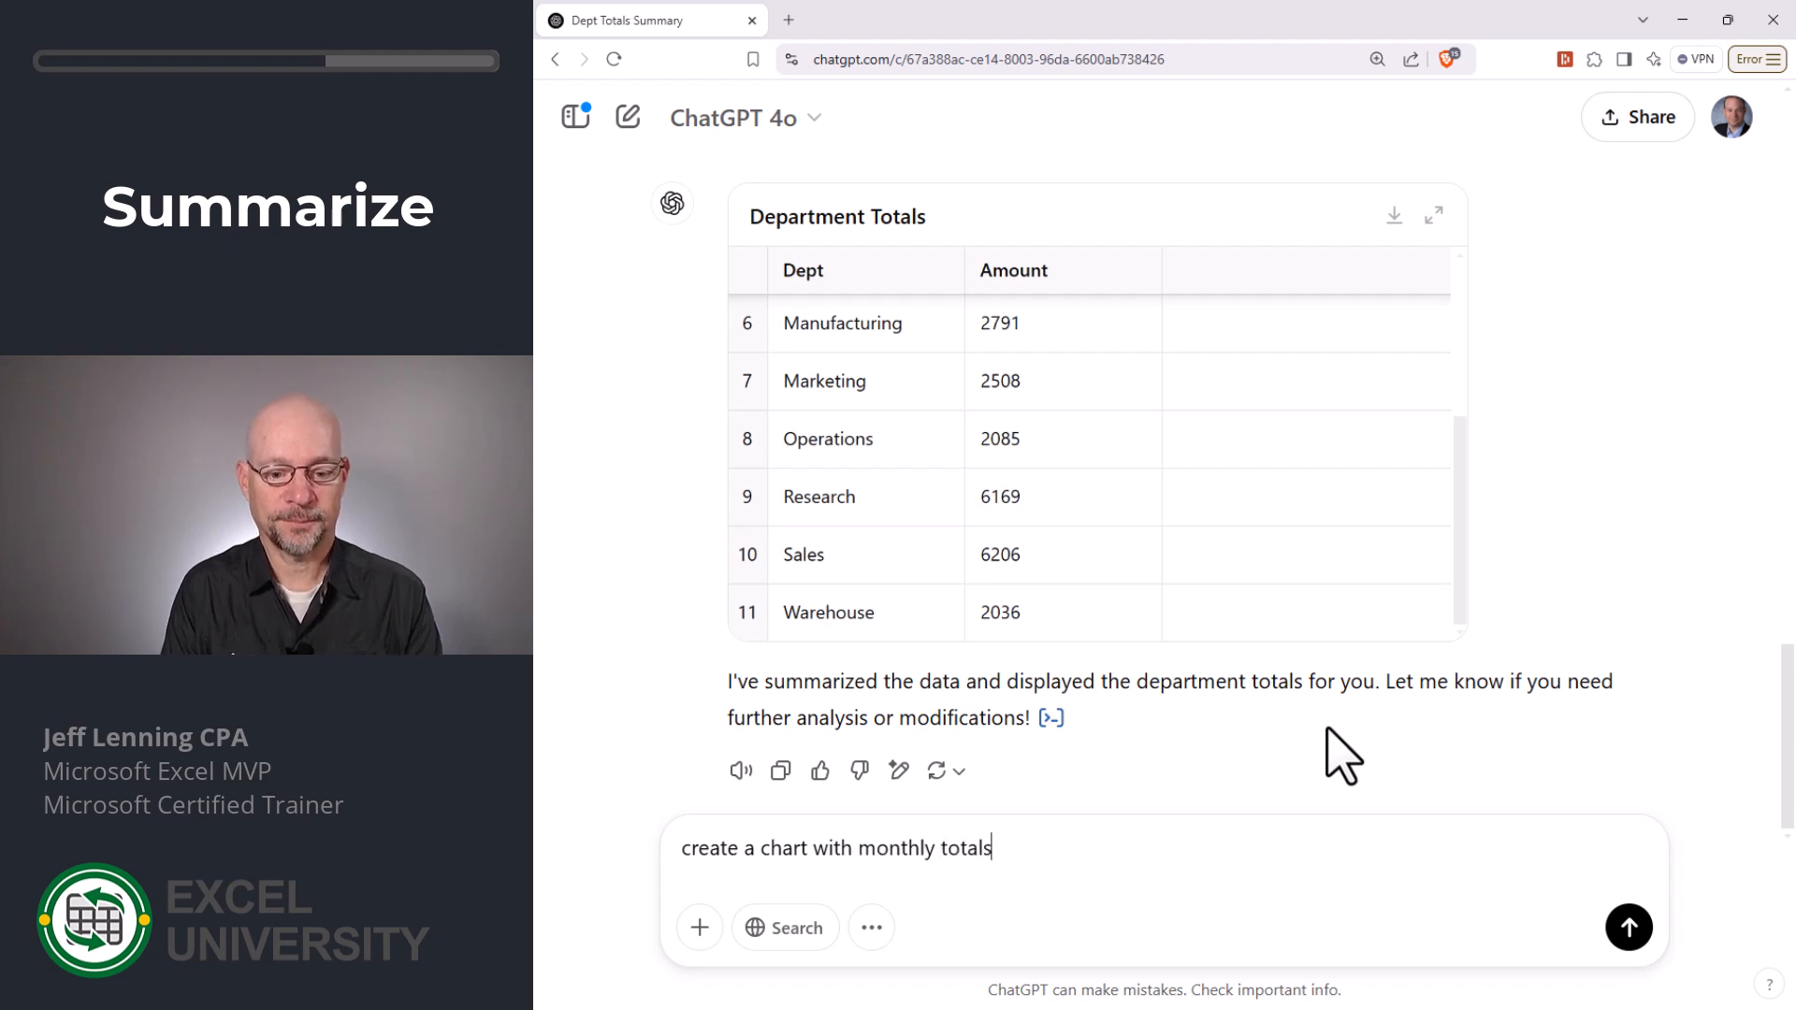
key(Return)
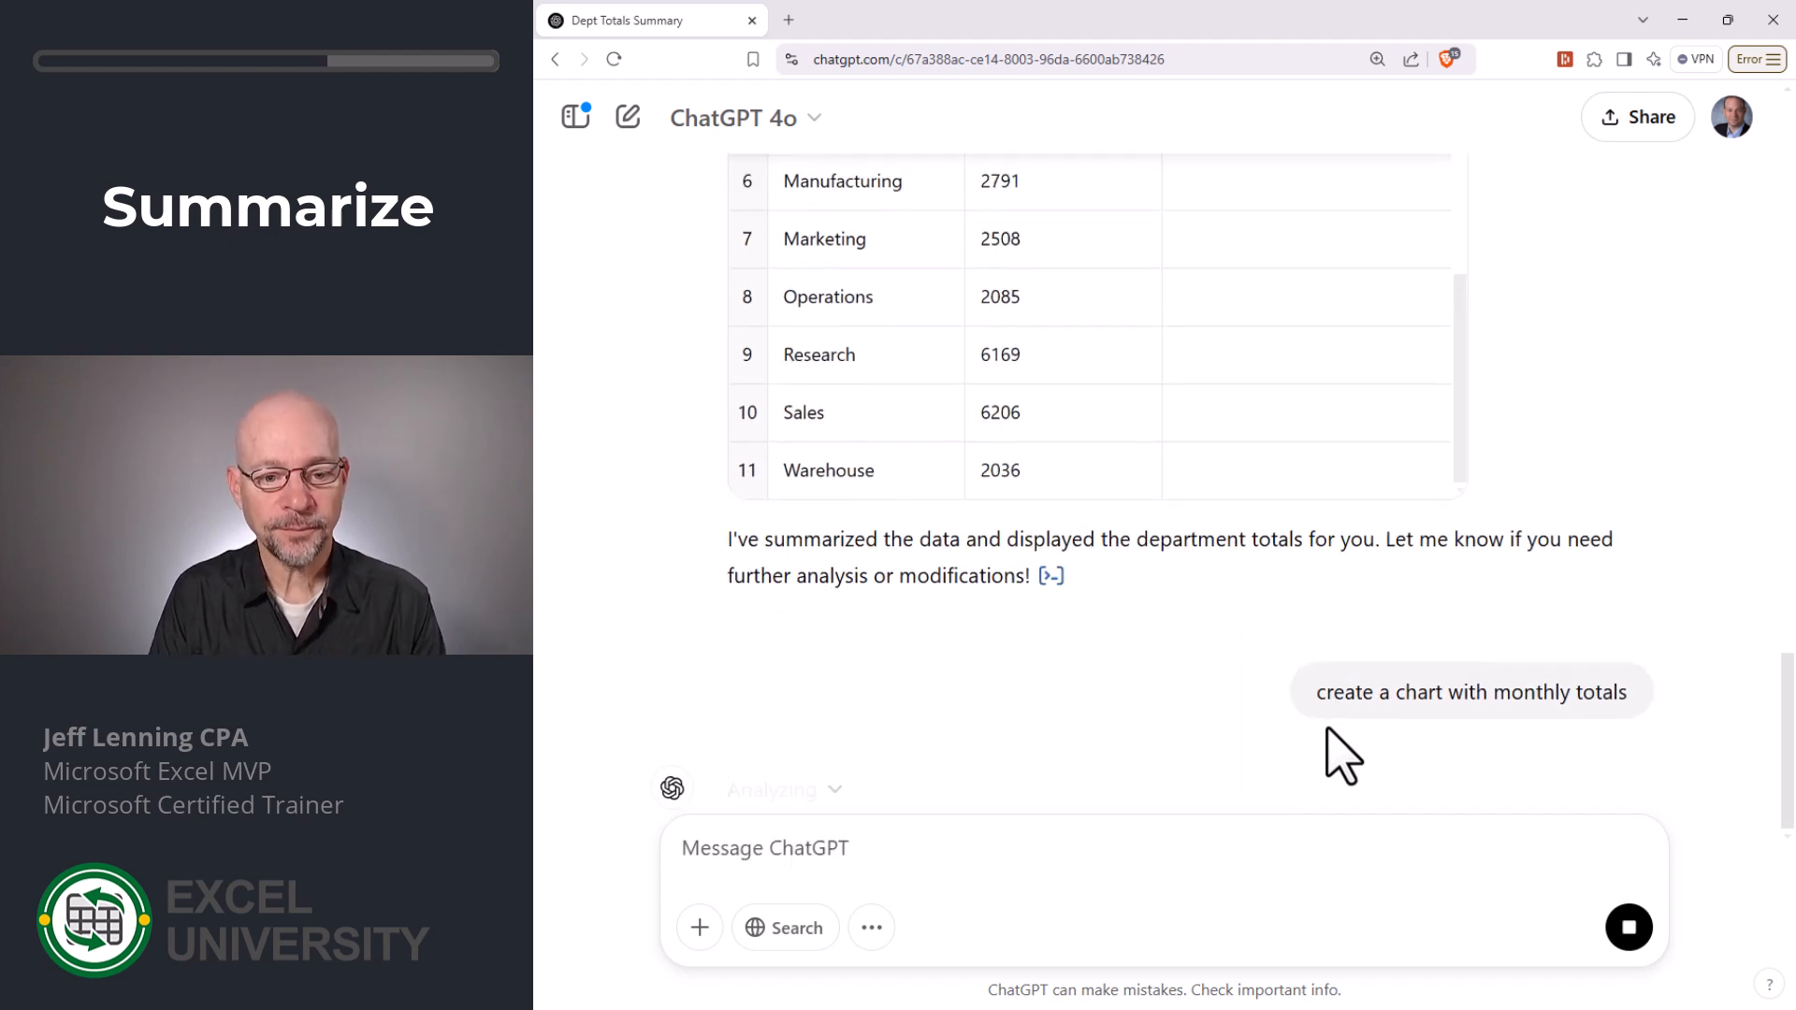